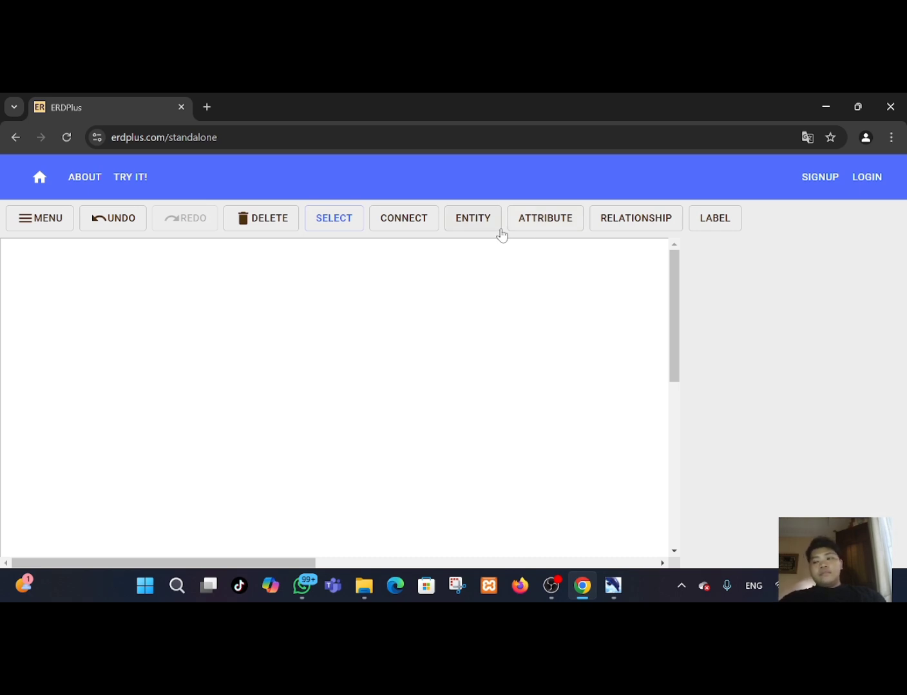
Place a new regular entity on the canvas and name it dokter_admin.
click(484, 222)
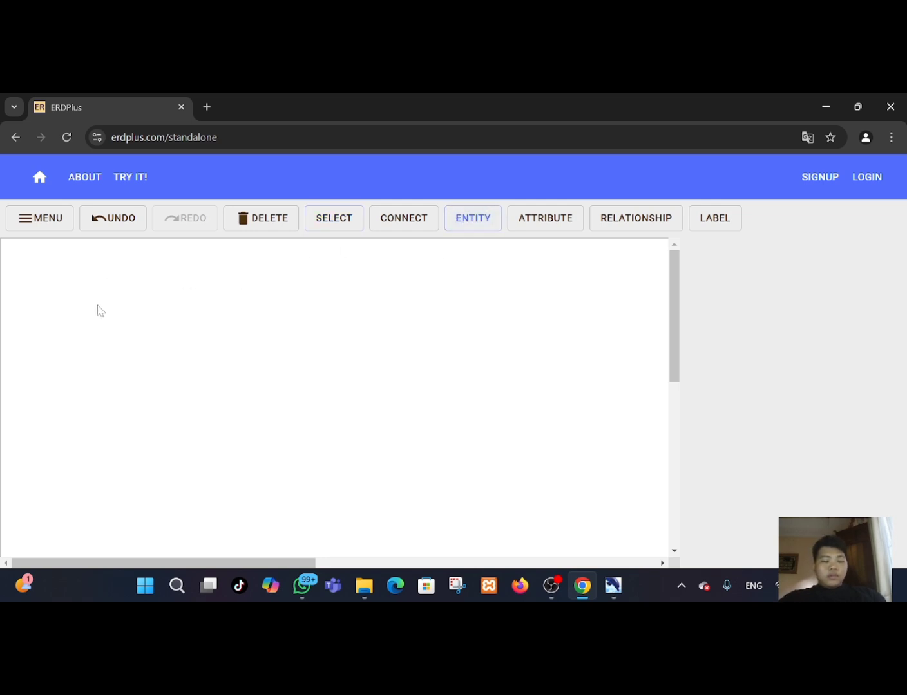
click(114, 307)
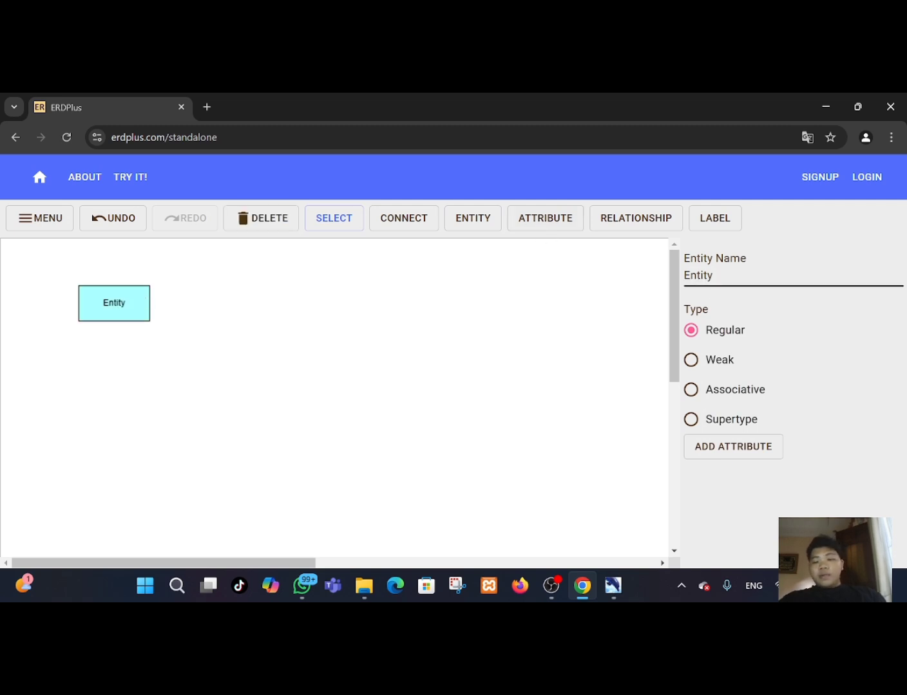
double_click(700, 276)
key(BackSpace)
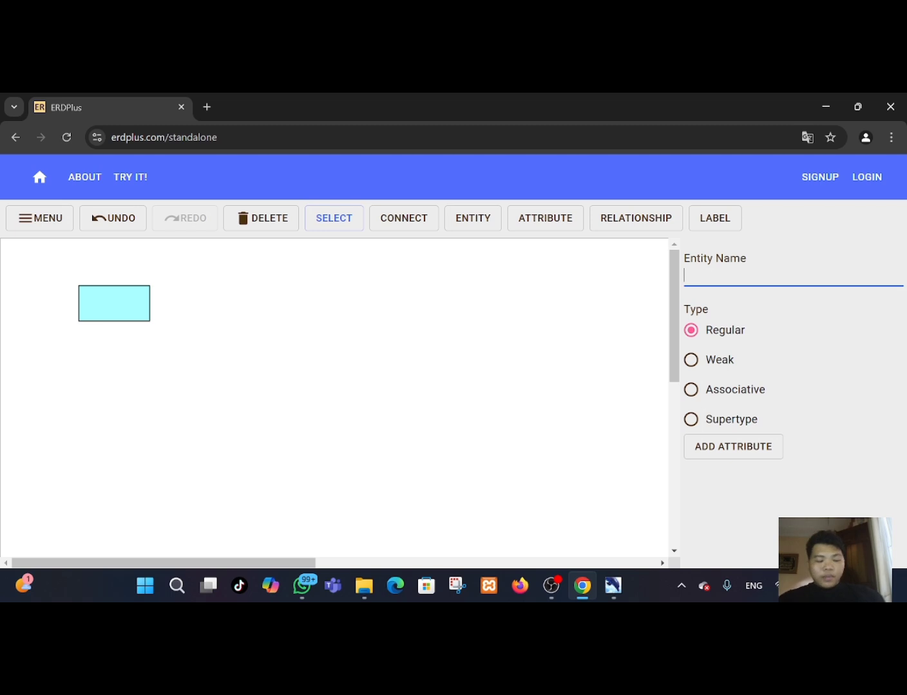
text(dokter)
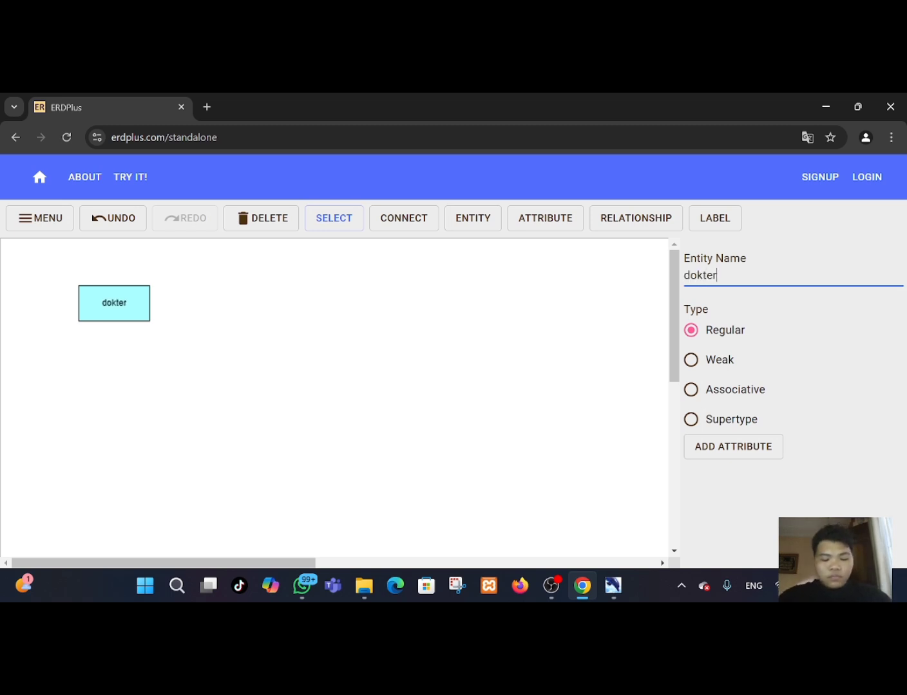
text(_admin)
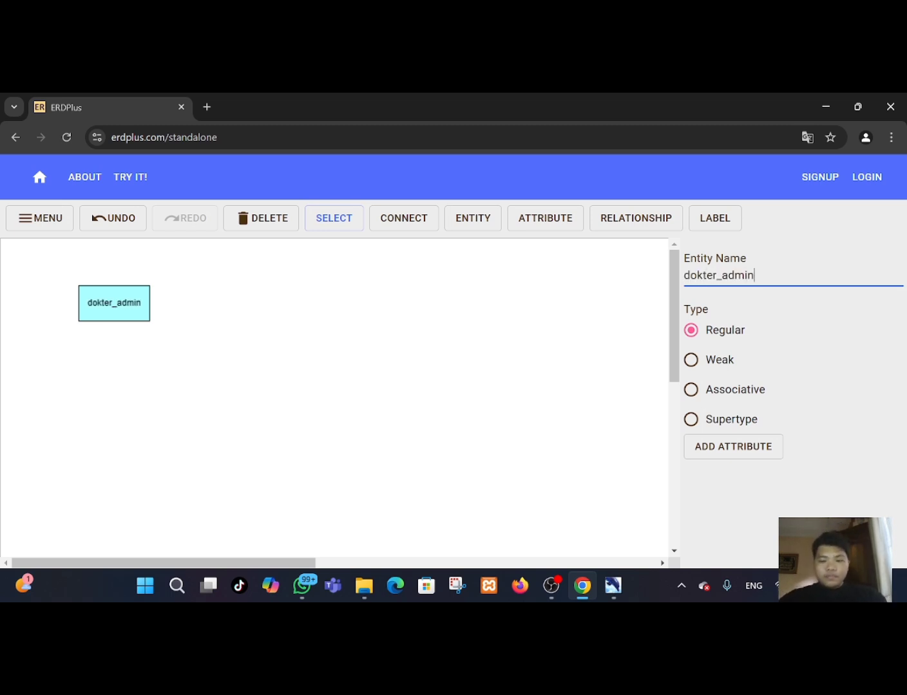
click(254, 310)
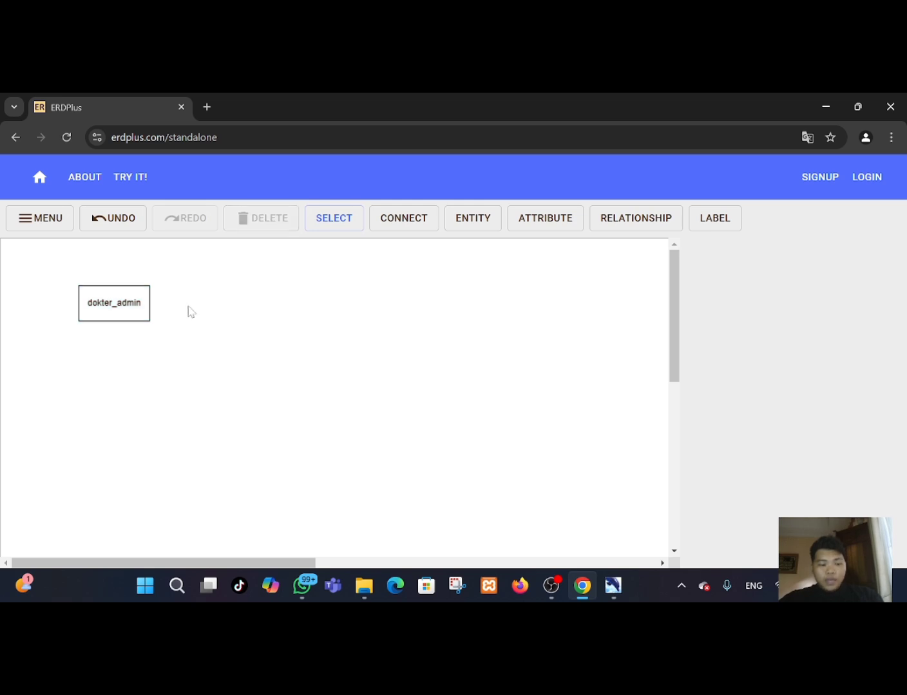
Add three attribute ellipses around the dokter_admin entity, one above it and two to its left.
drag(130, 311, 124, 315)
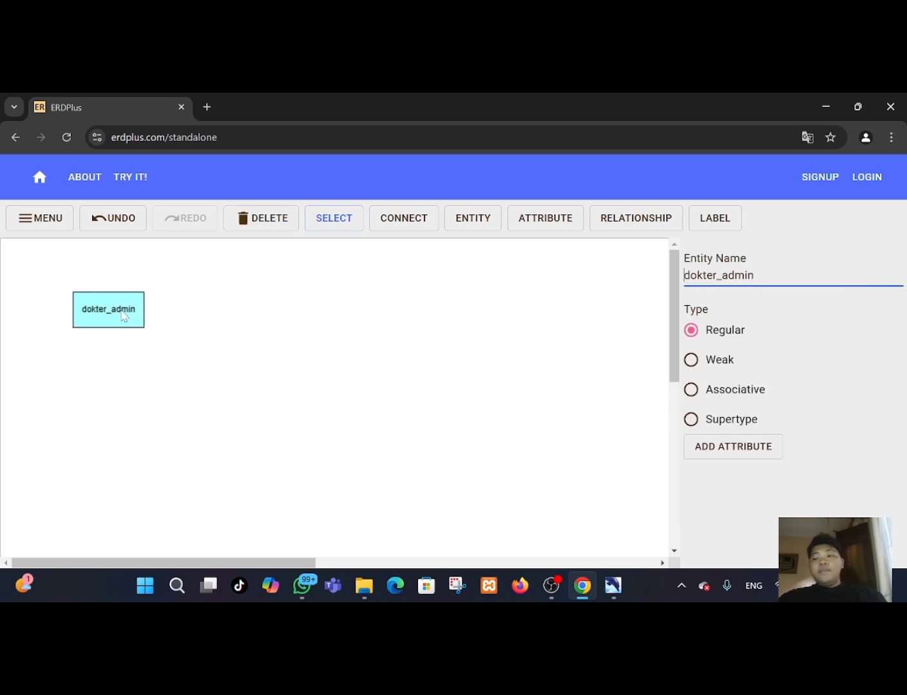
click(555, 221)
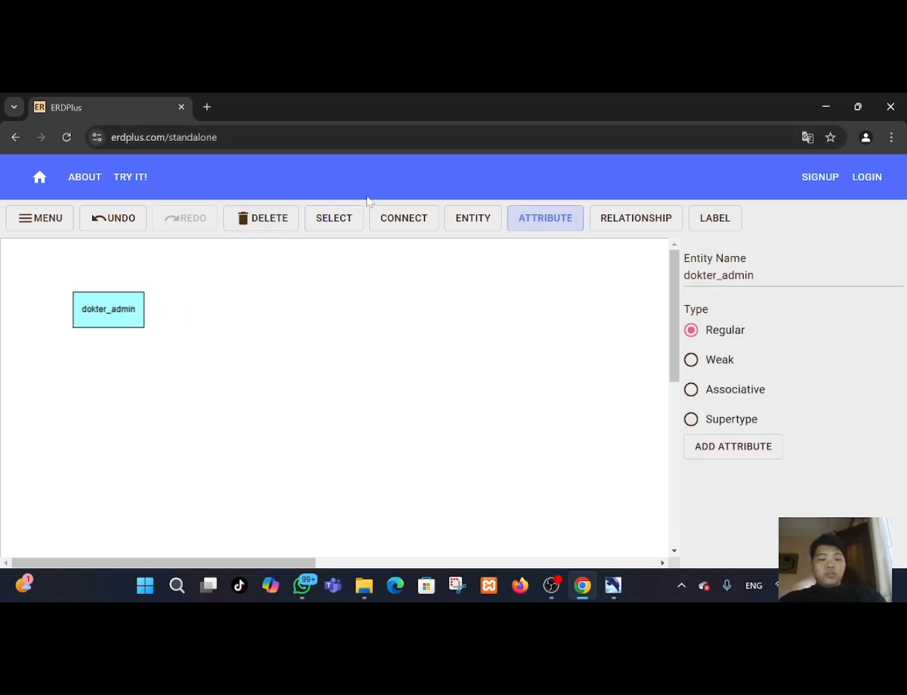
click(149, 269)
click(526, 217)
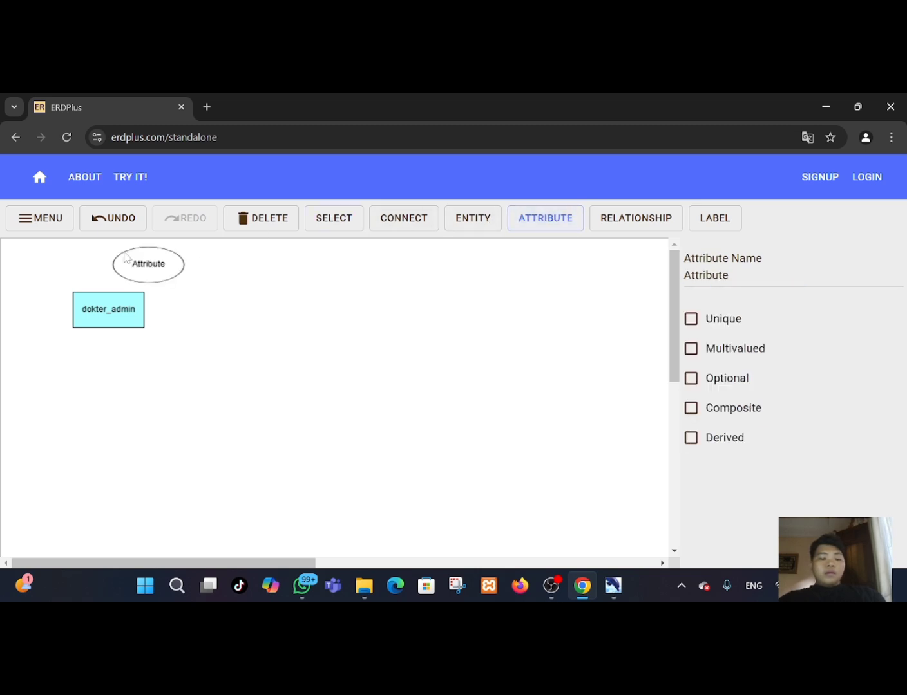
click(57, 280)
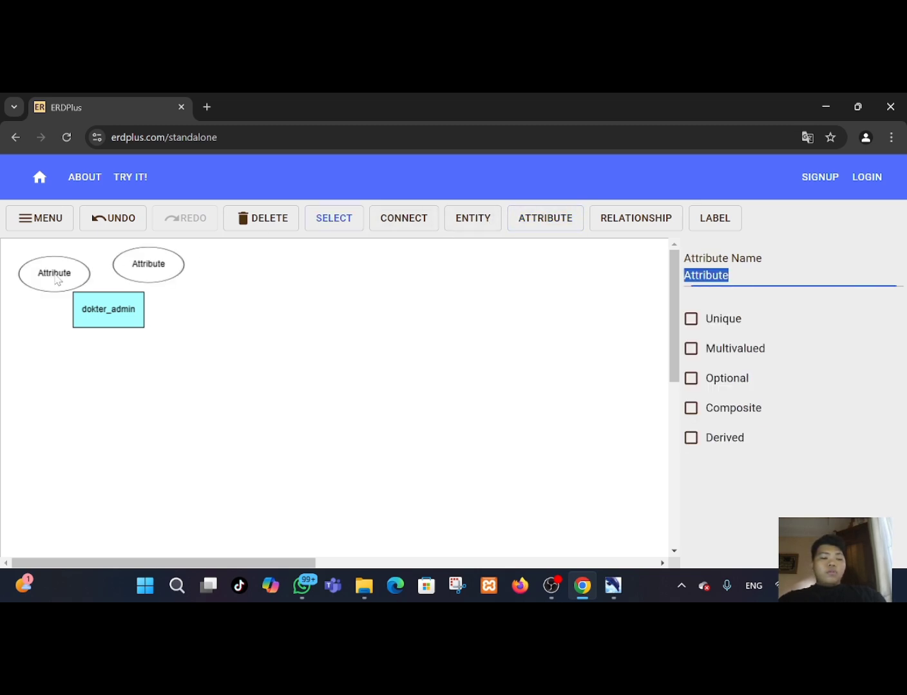
click(526, 220)
click(30, 319)
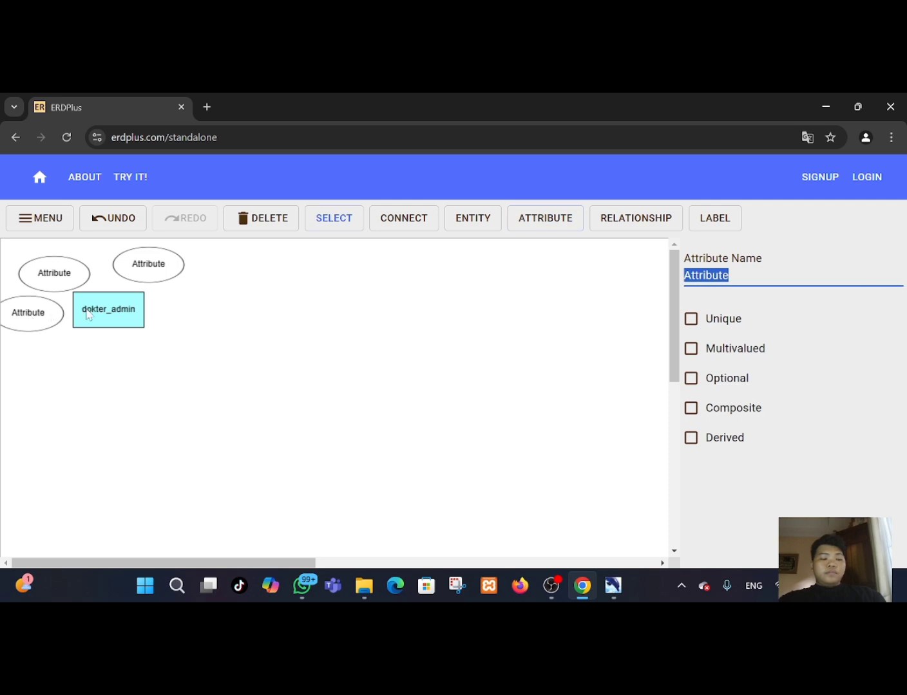
Rearrange the dokter_admin entity and its three attribute ellipses into a tidy cluster.
click(89, 315)
drag(88, 315, 103, 321)
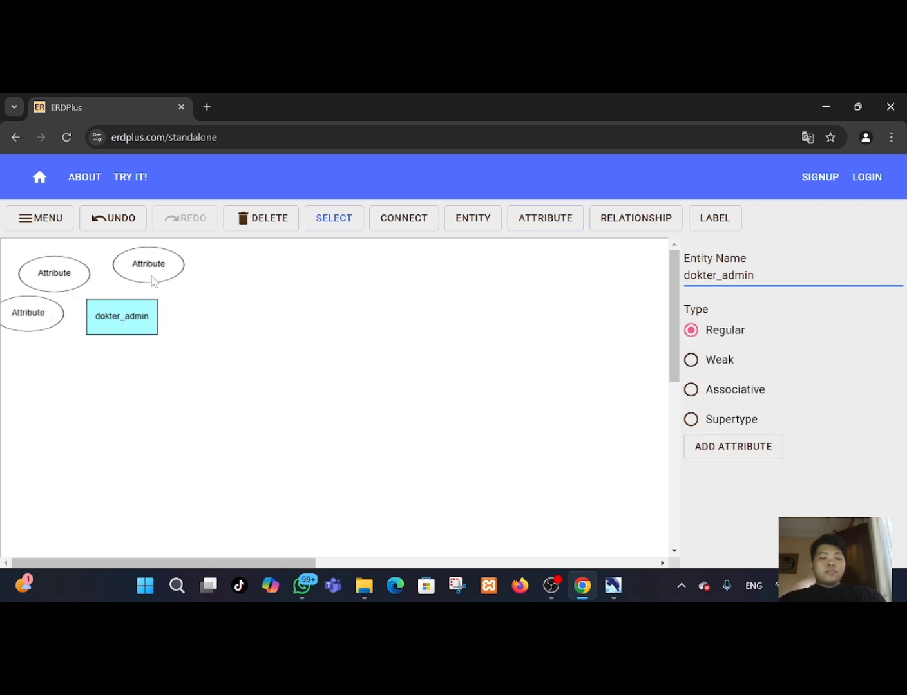
drag(153, 281, 143, 282)
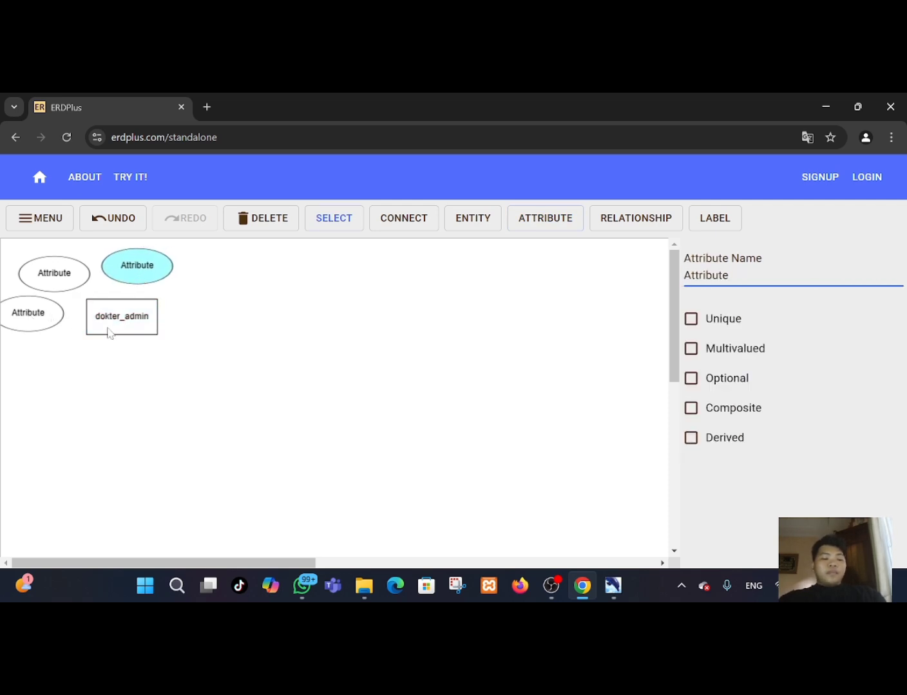
drag(108, 333, 121, 330)
click(45, 315)
drag(44, 315, 64, 282)
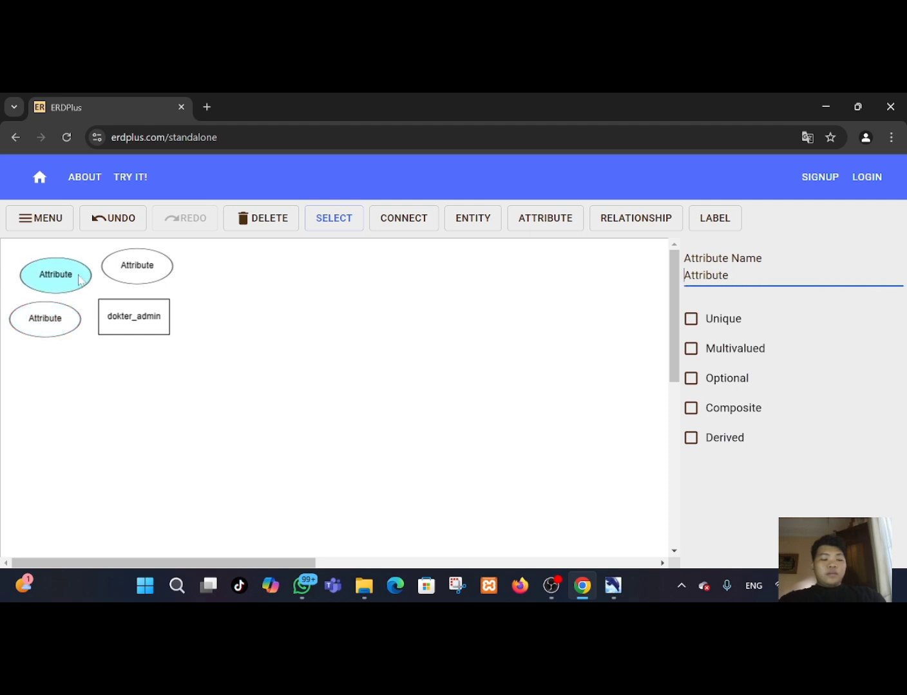
Rename the attribute above the entity to *id_data.
click(134, 266)
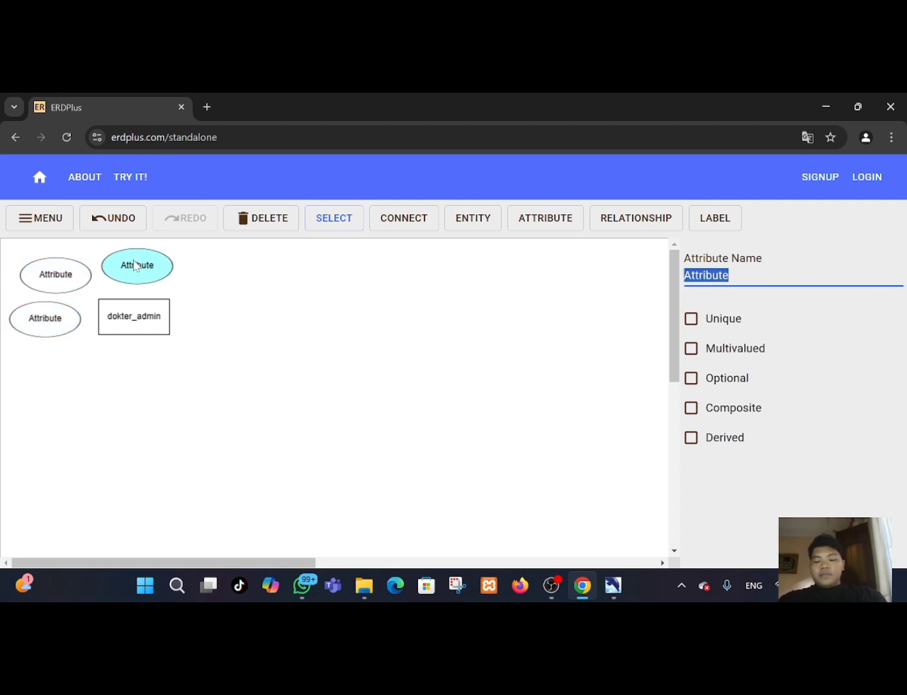
key(BackSpace)
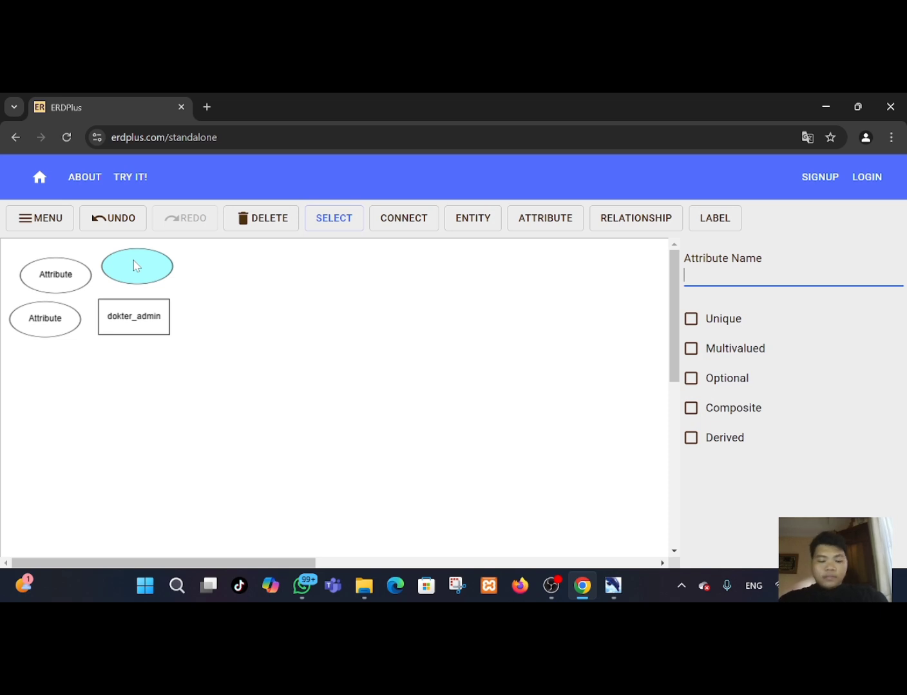
text(id)
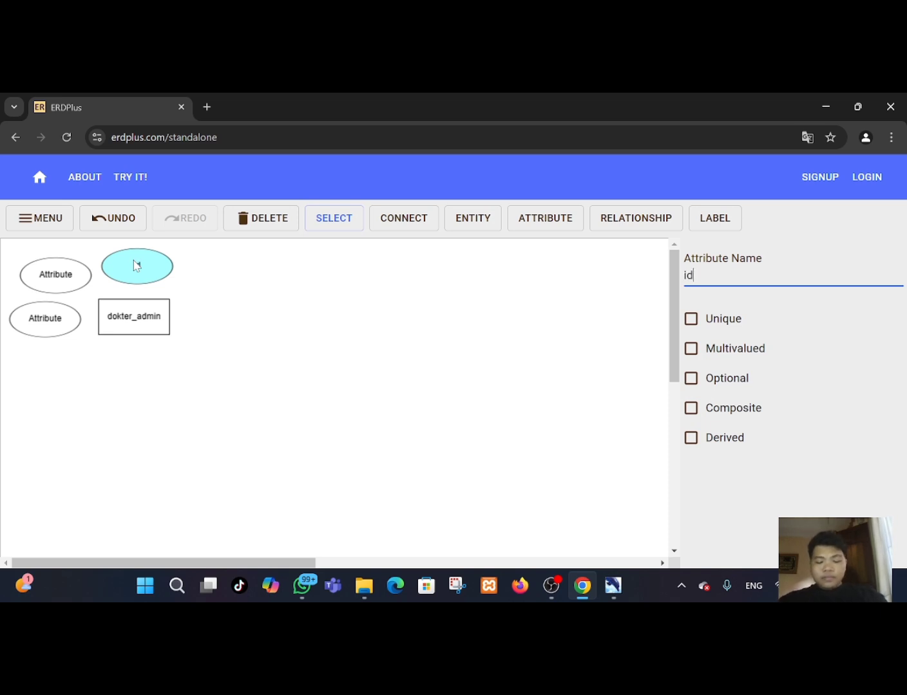
text(_)
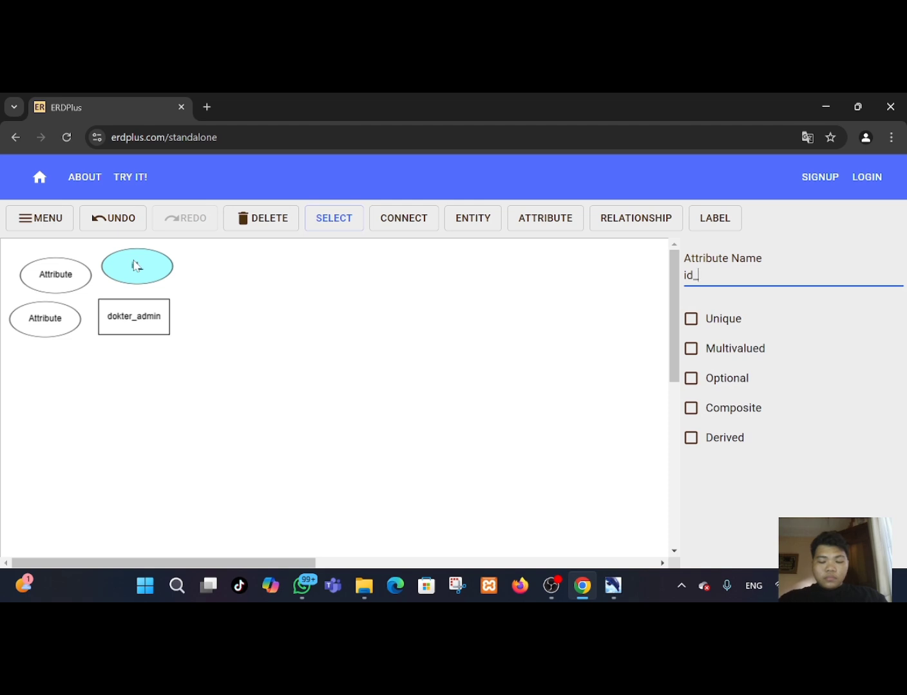
text(data)
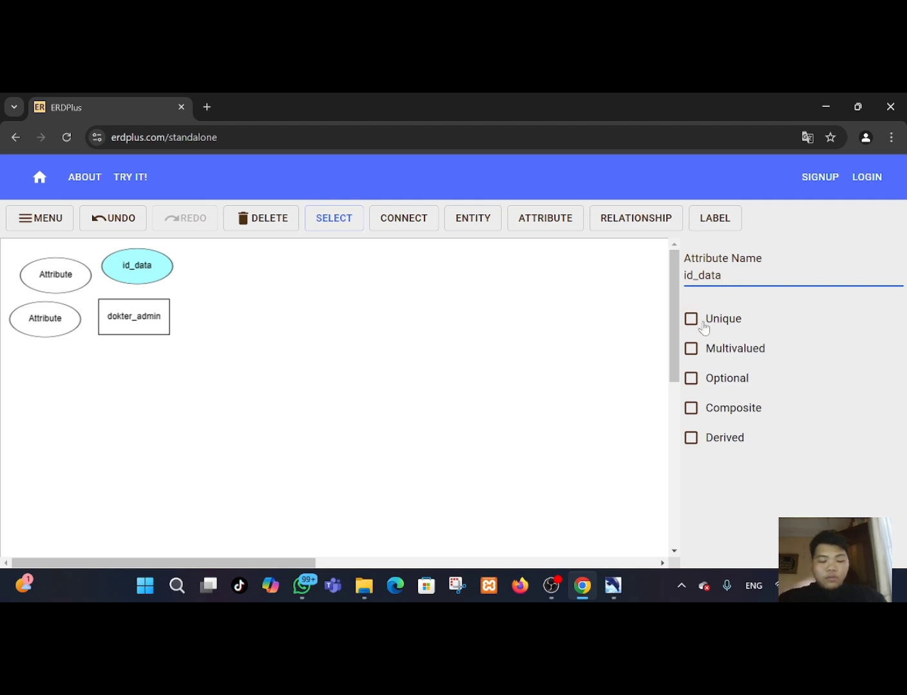
text(*)
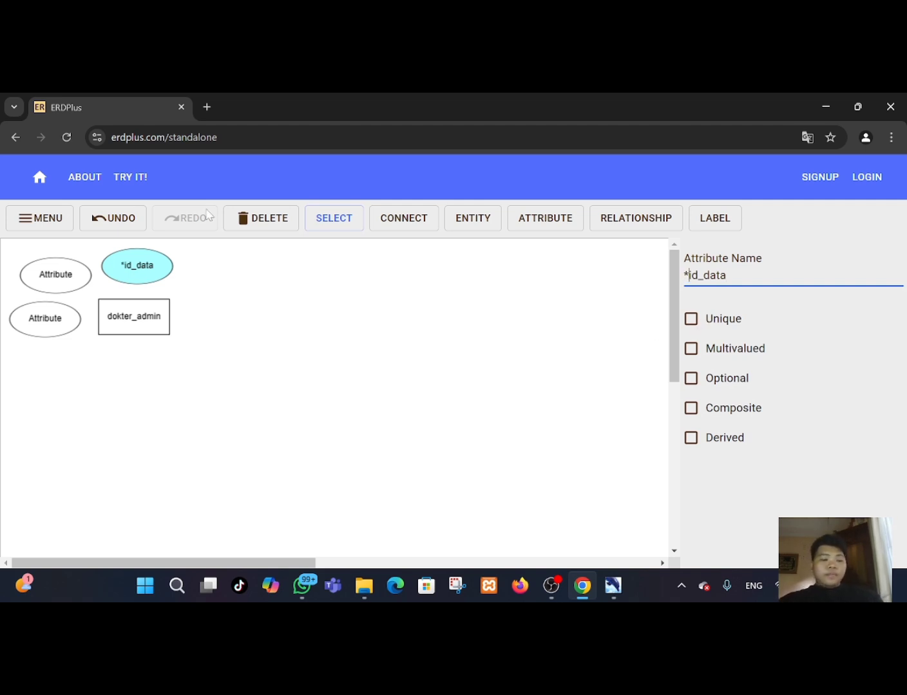
Rename the upper-left attribute to id_admin and mark it as Unique.
click(42, 278)
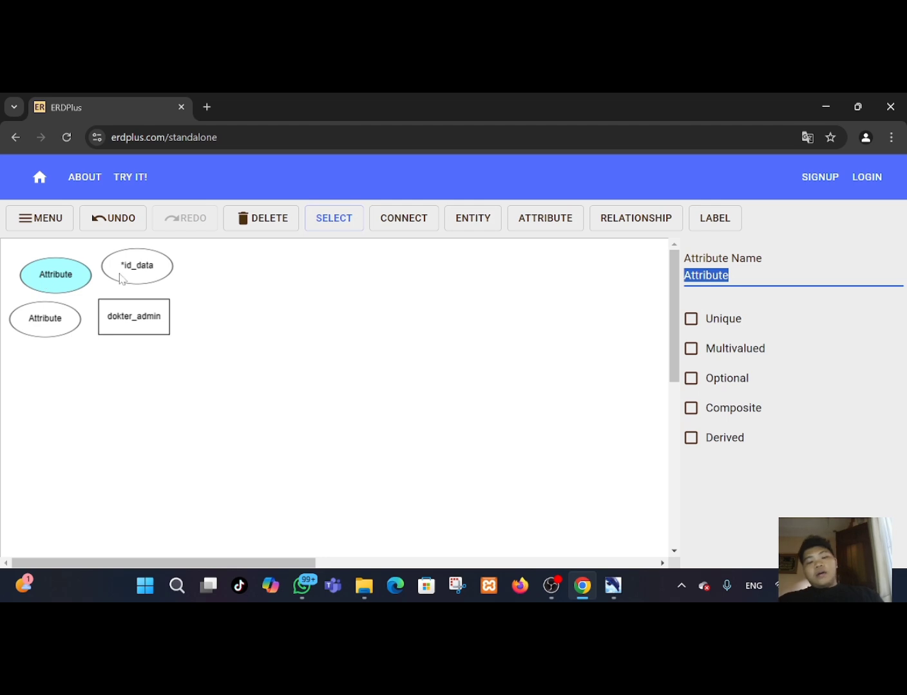
key(BackSpace)
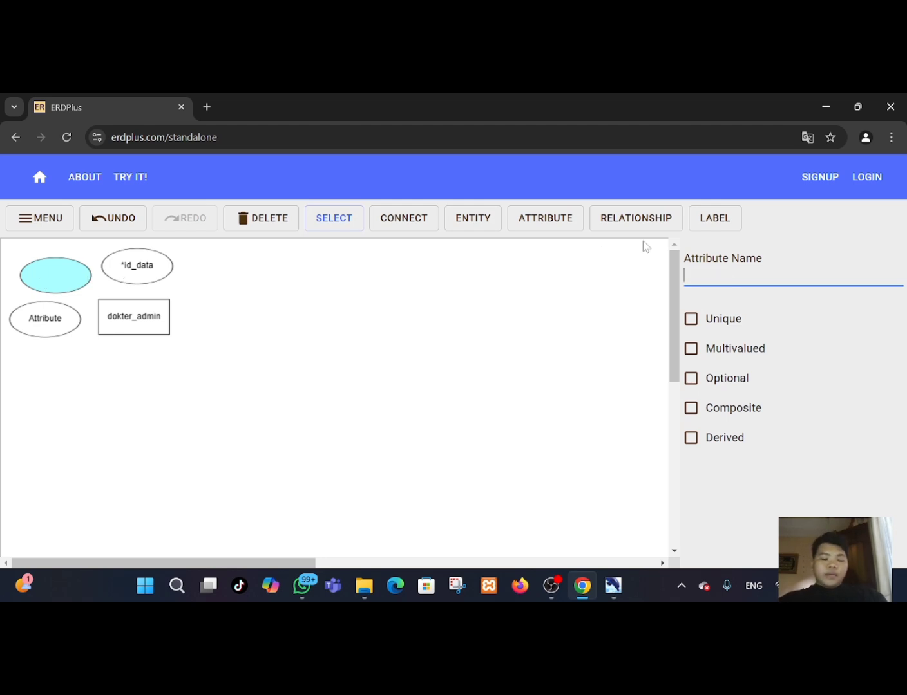
text(id)
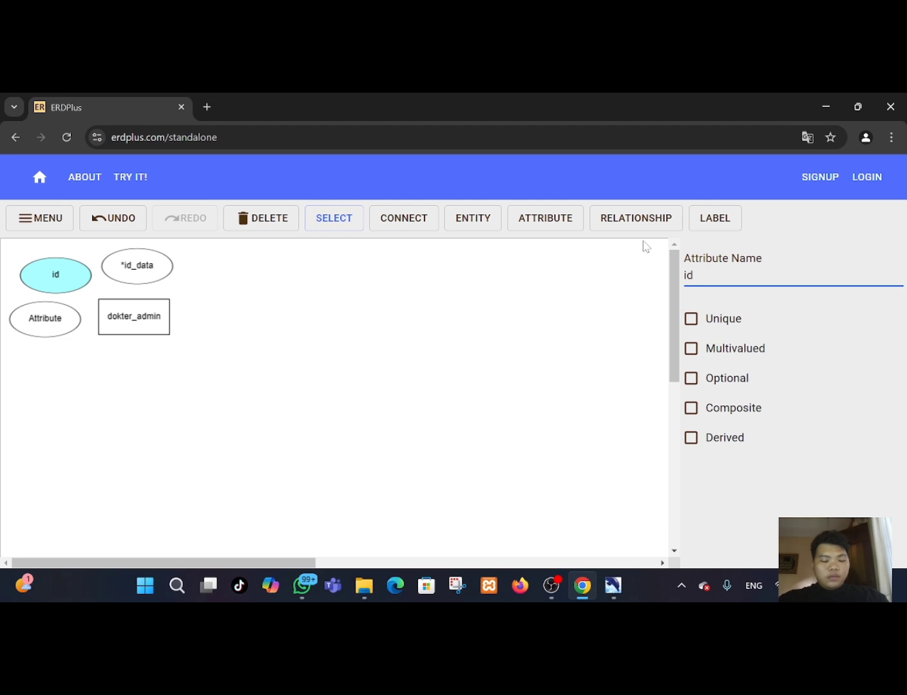
text(_admin)
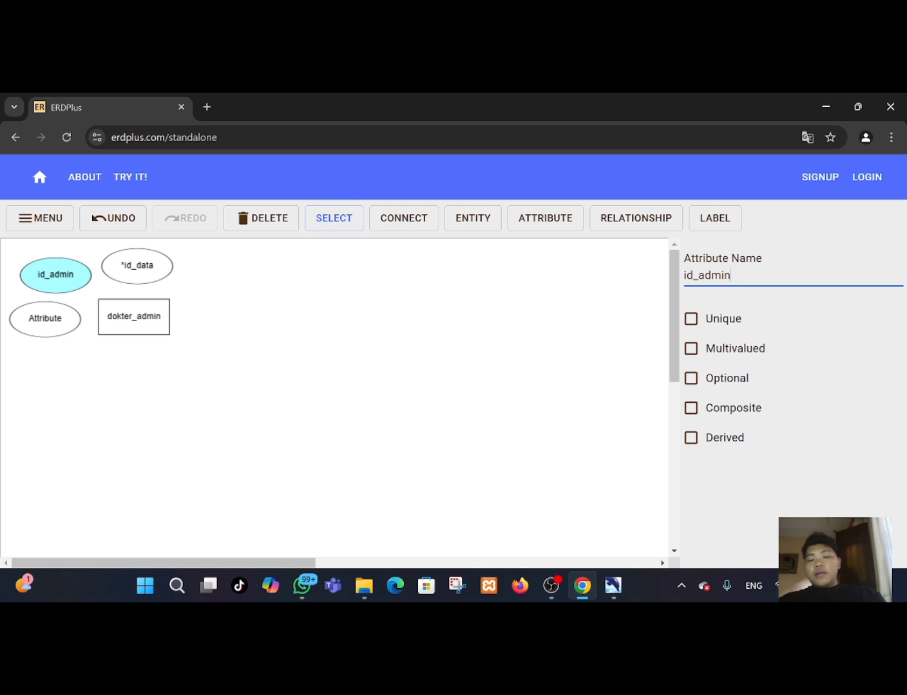
click(693, 321)
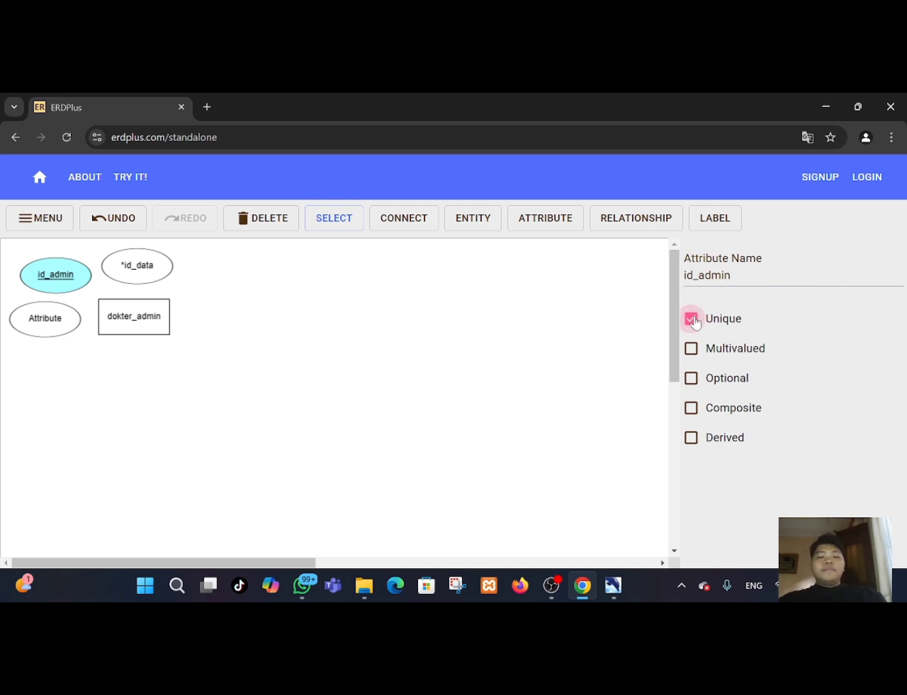
Rename the lower-left attribute to id_dokter and mark it as Unique.
click(60, 326)
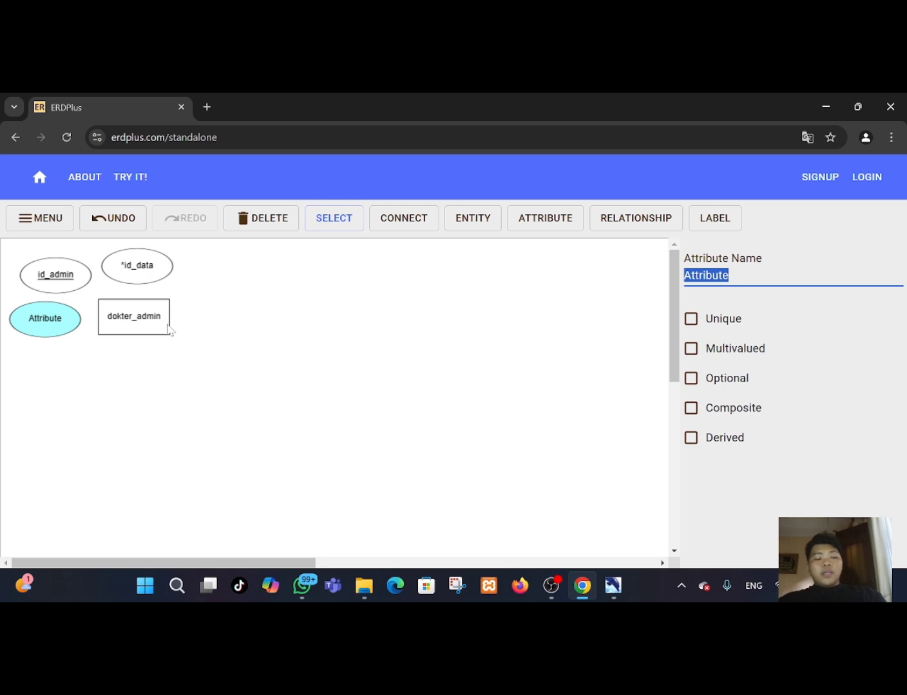
click(611, 297)
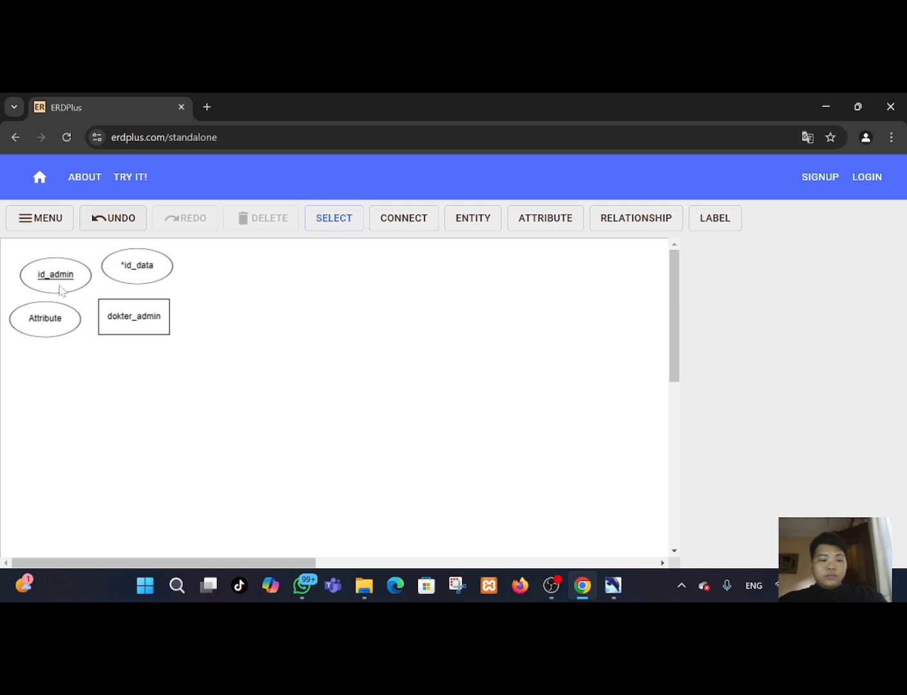
click(50, 323)
key(BackSpace)
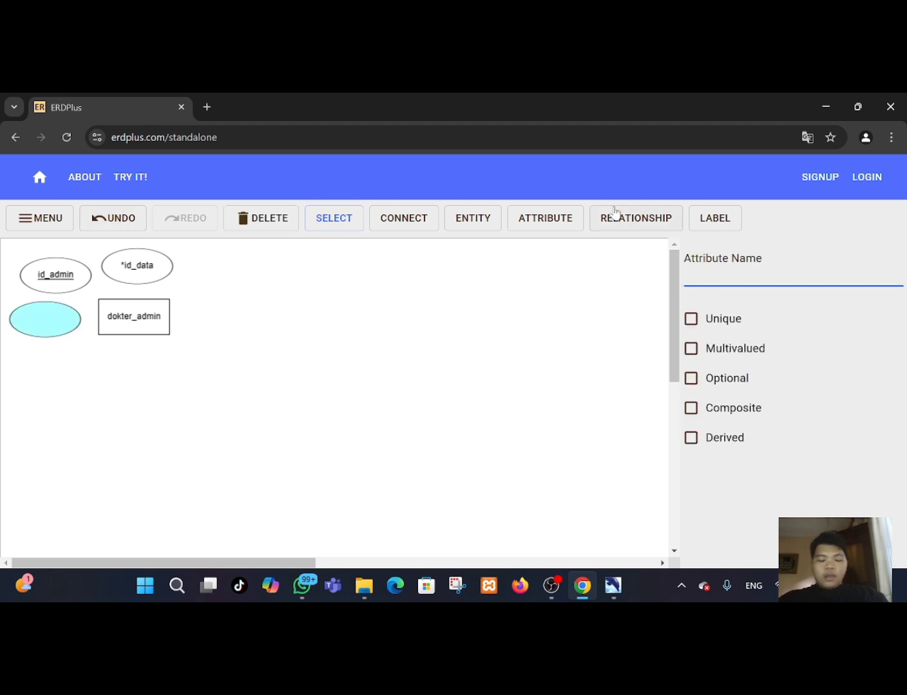
text(id_)
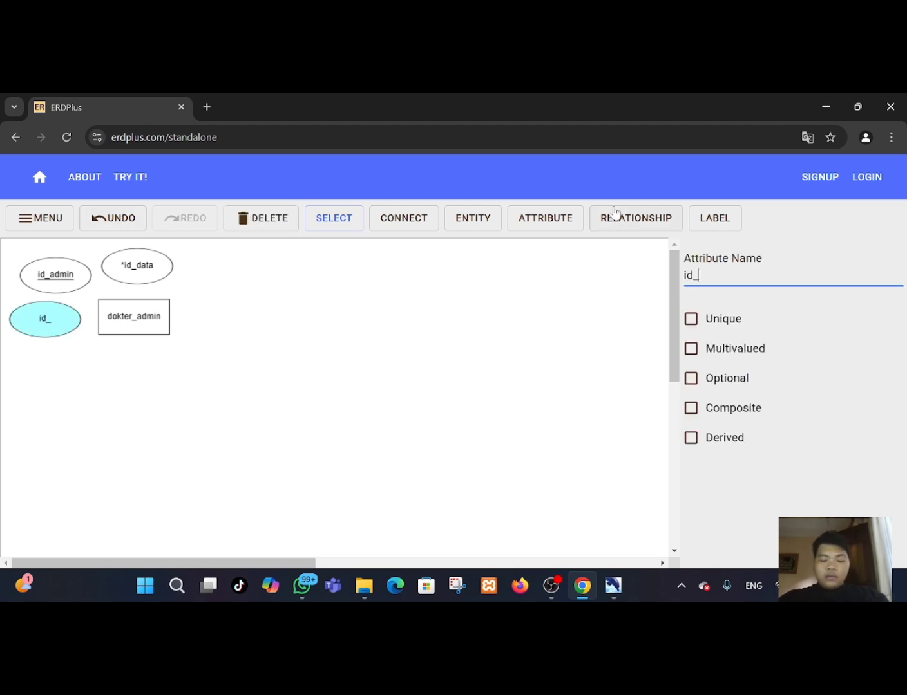
text(dokter)
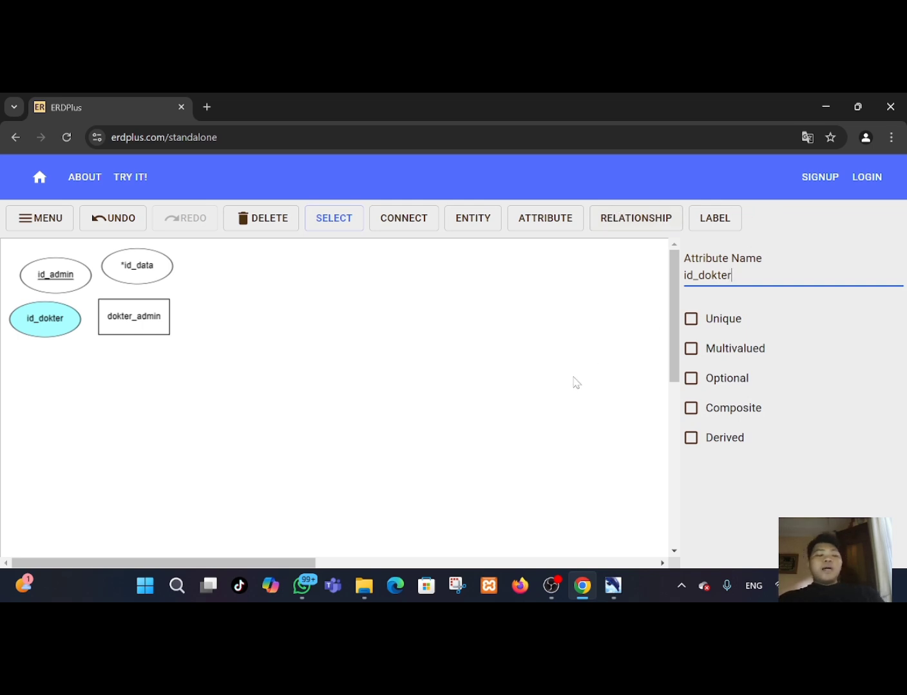
click(692, 320)
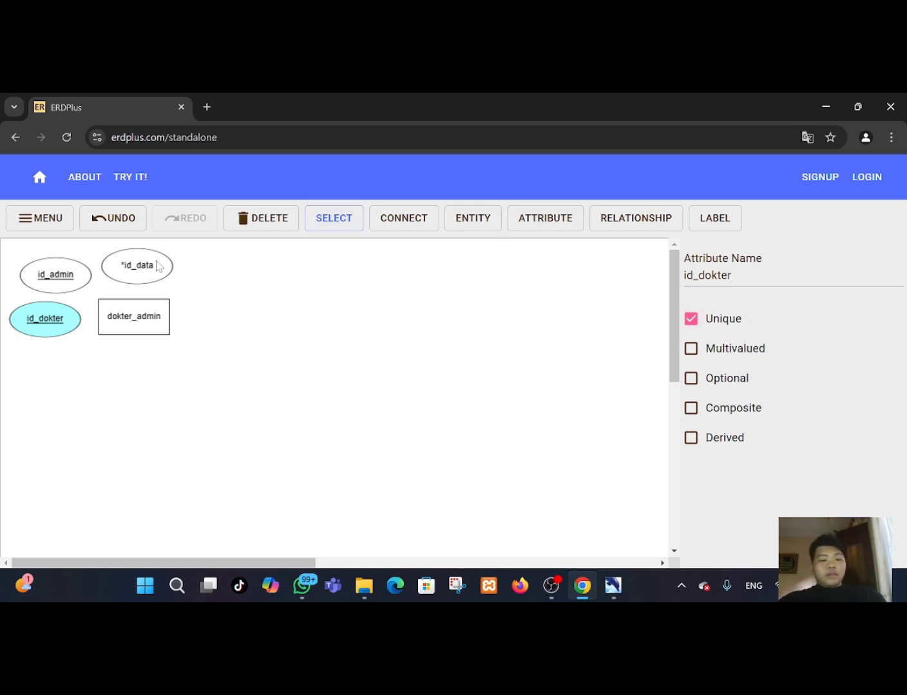
Connect the *id_data and id_admin attributes to the dokter_admin entity.
click(404, 223)
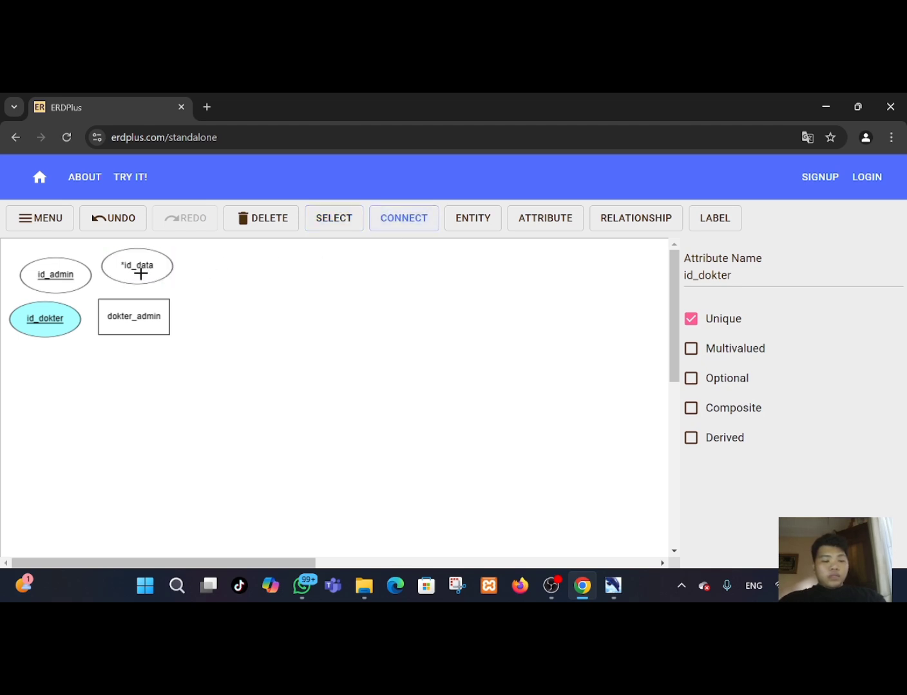
drag(139, 278, 134, 309)
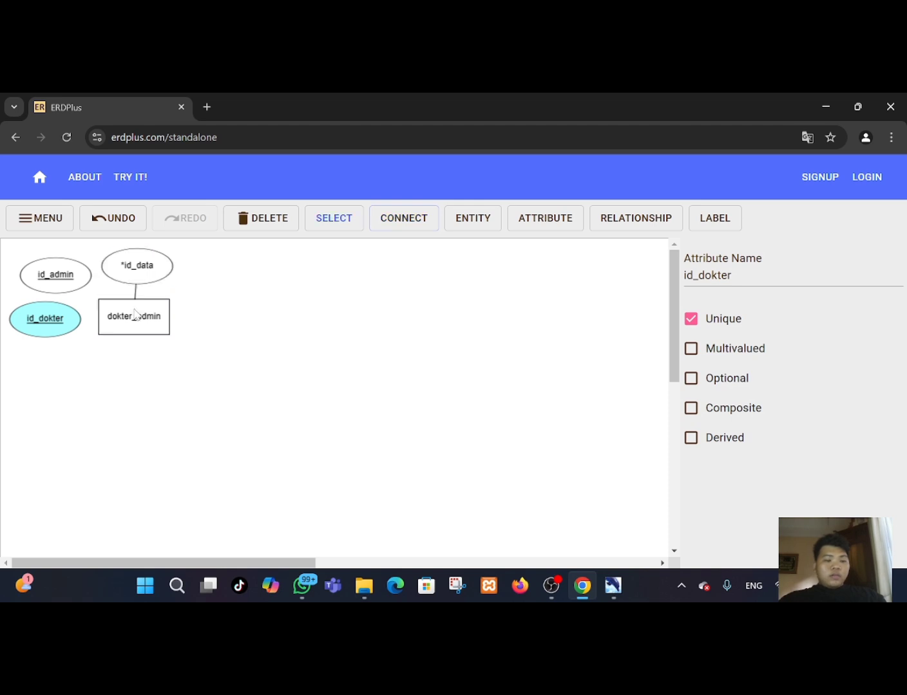
click(395, 222)
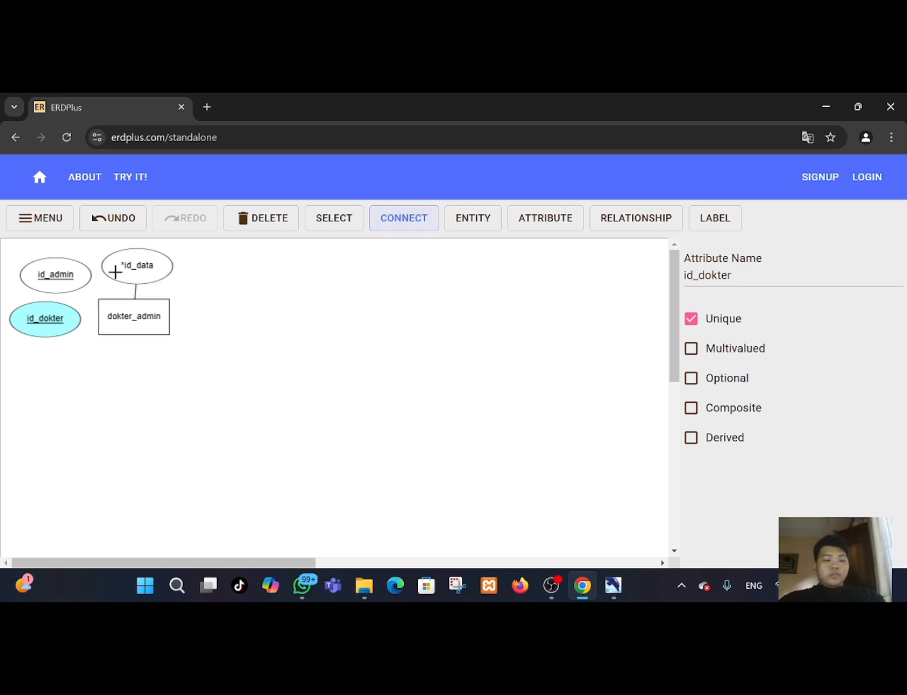
drag(67, 279, 117, 317)
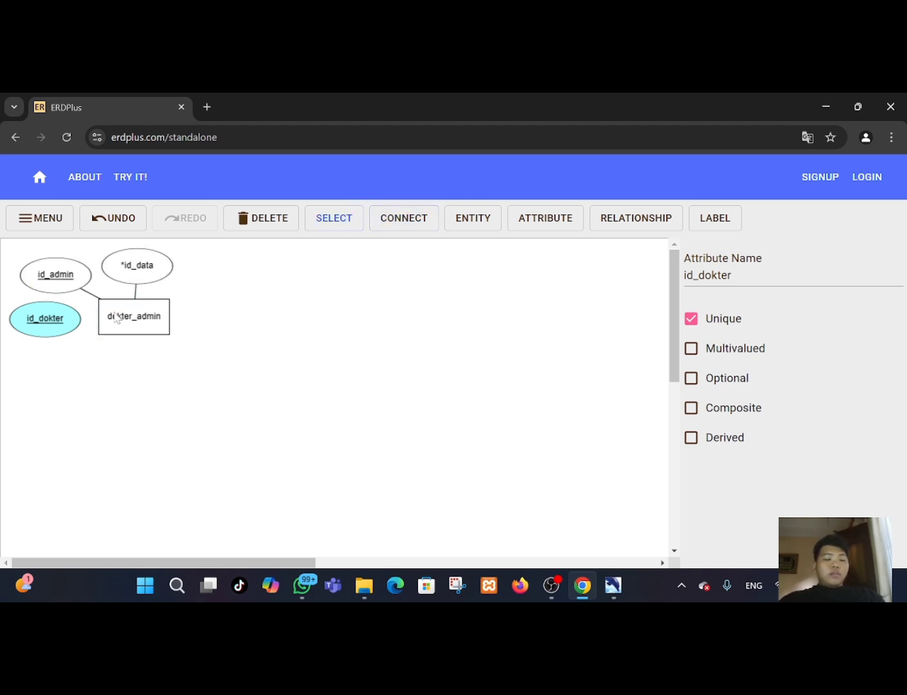
Connect the id_dokter attribute to the dokter_admin entity.
click(399, 217)
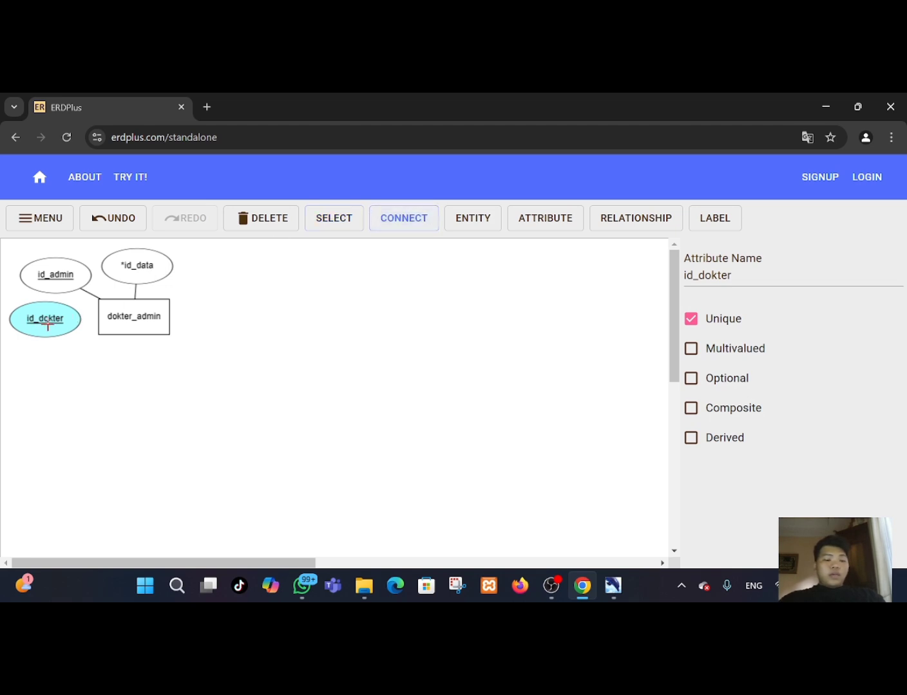
drag(47, 321, 117, 316)
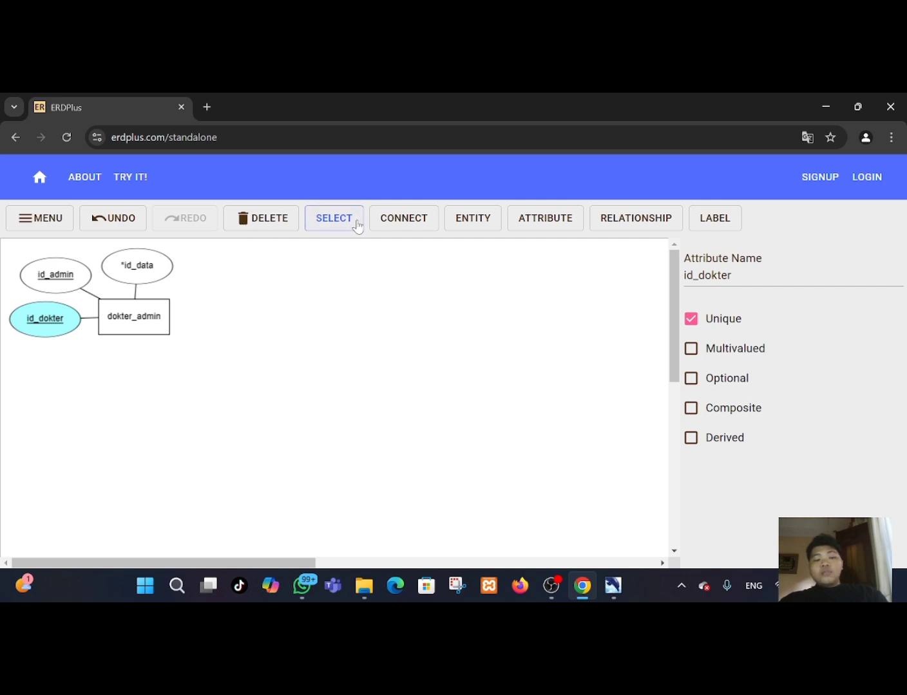
Add a new entity to the right of dokter_admin and name it administrator.
click(472, 217)
click(321, 312)
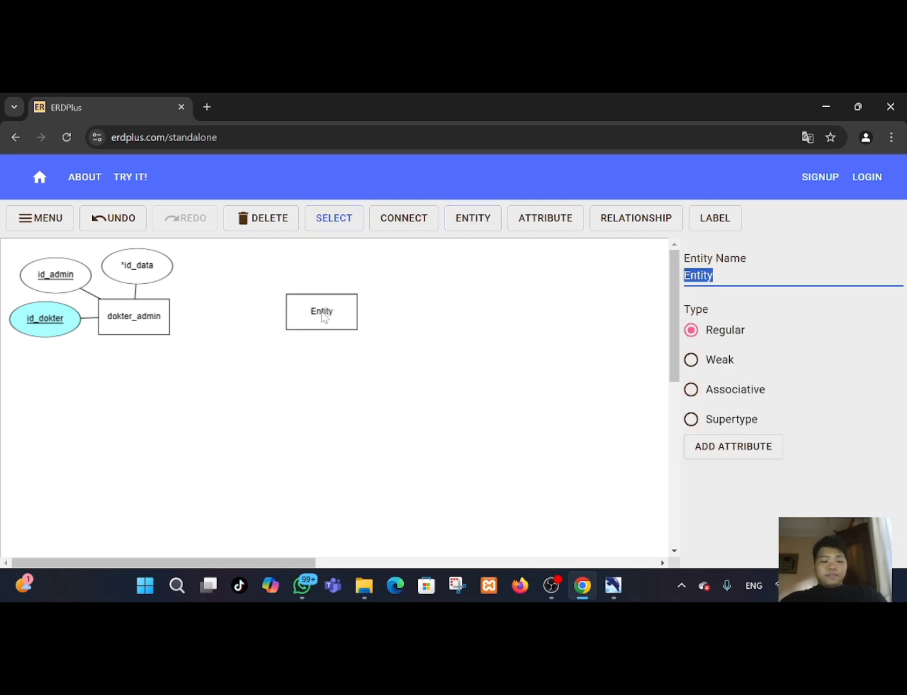
drag(321, 312, 324, 316)
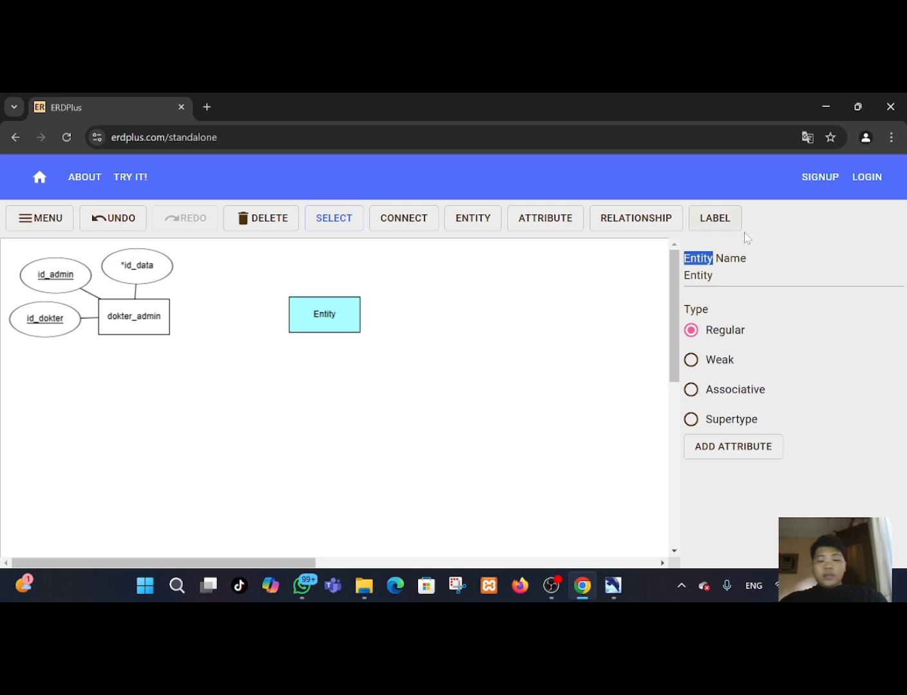
click(733, 270)
double_click(733, 271)
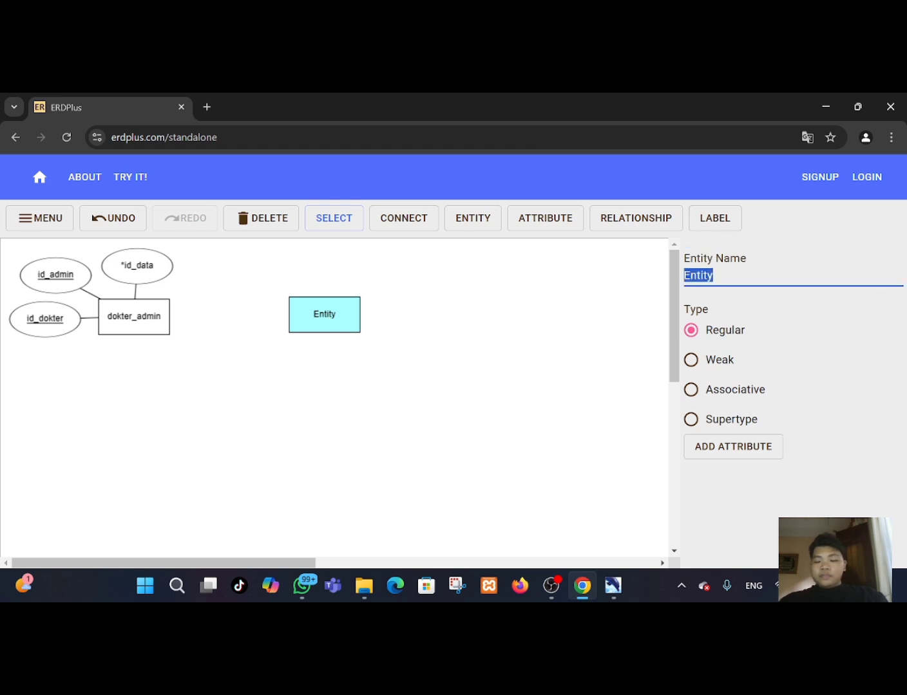
key(BackSpace)
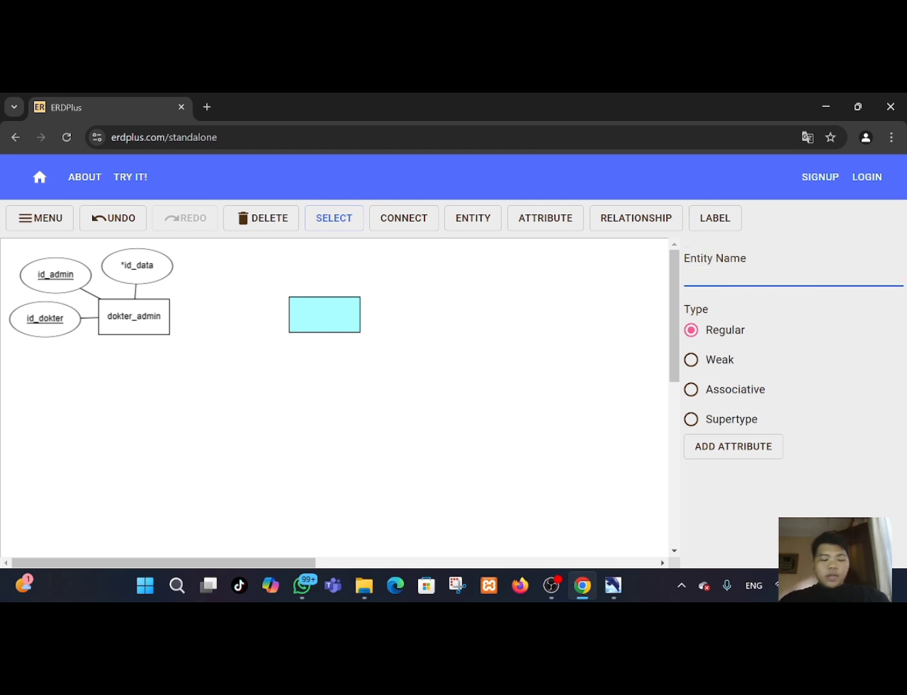
text(administ)
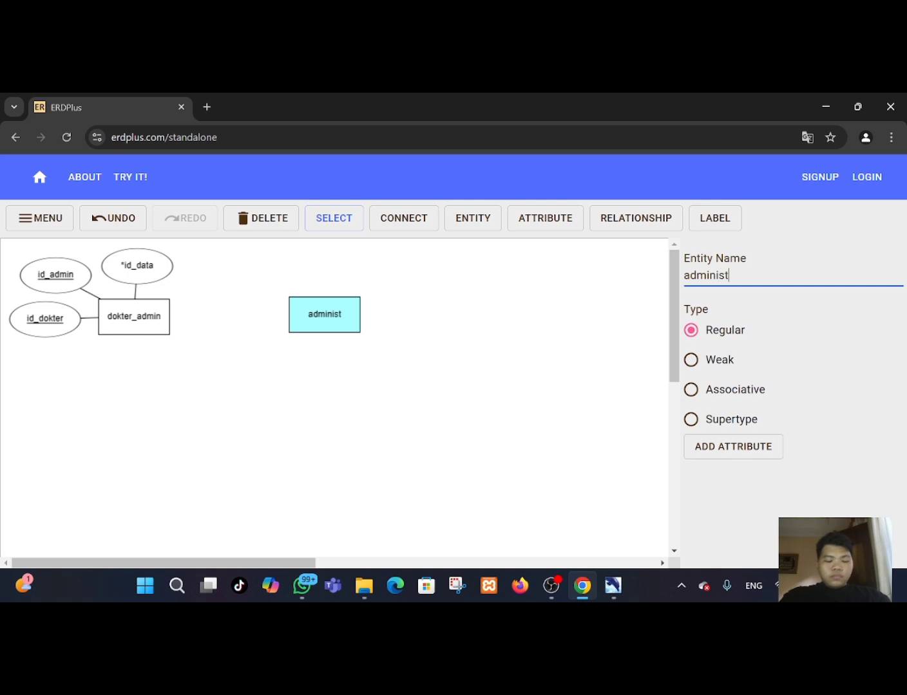
text(rator)
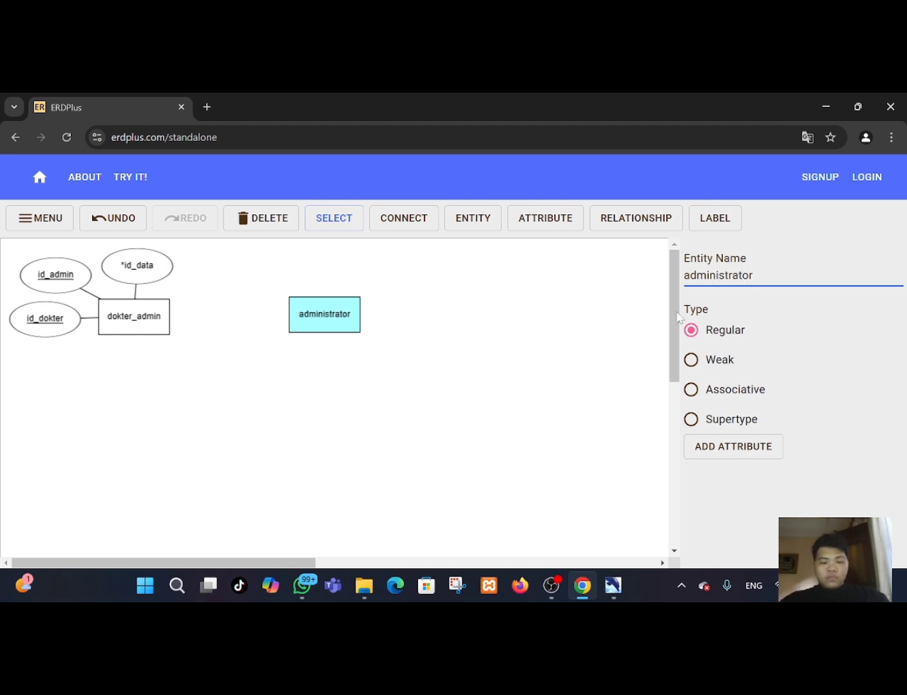
drag(327, 306, 330, 309)
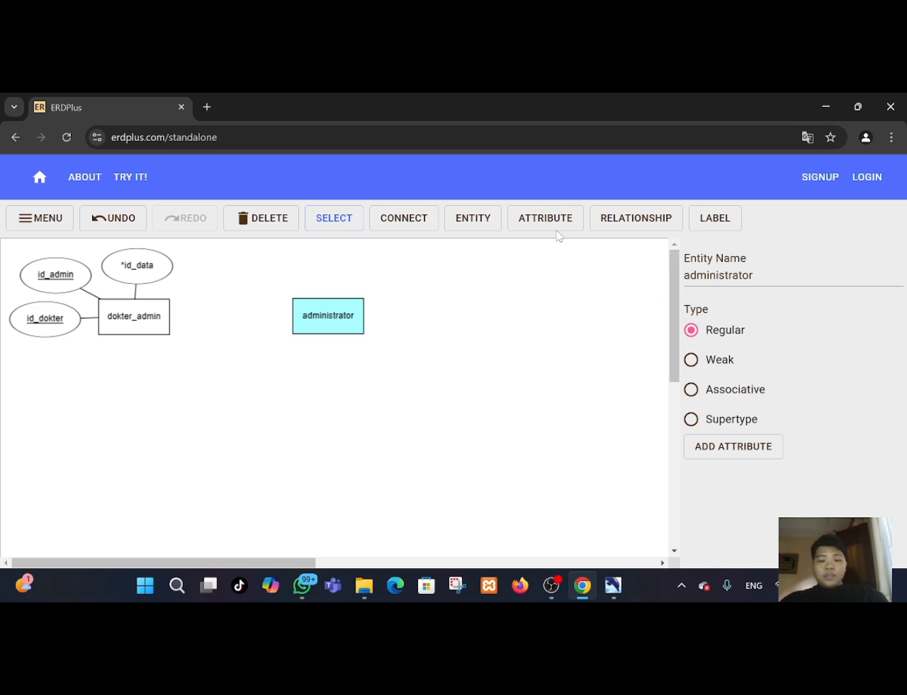
Add three attributes to the administrator entity and move one of them to its left side.
click(745, 457)
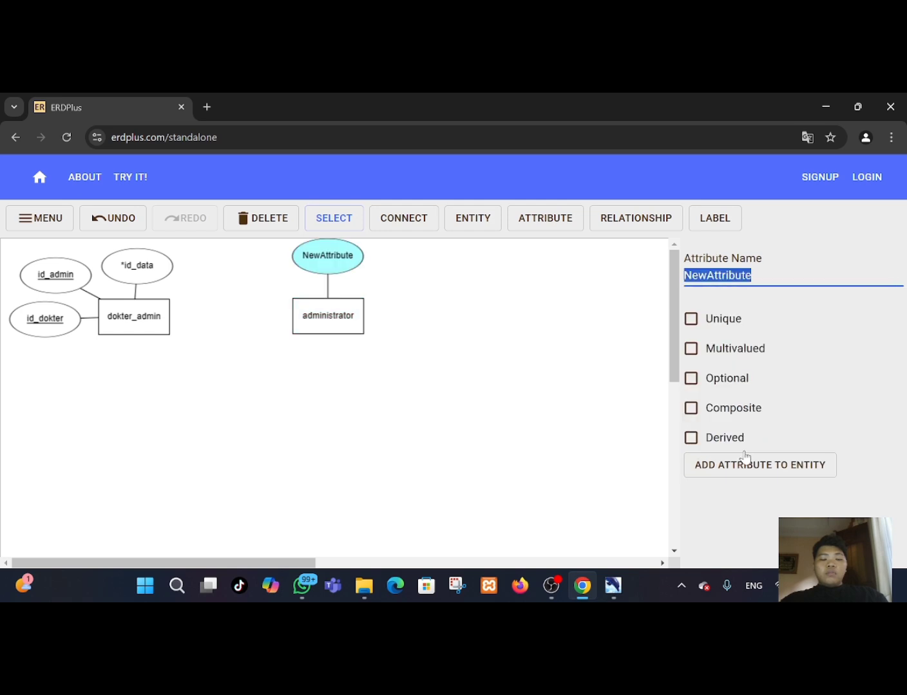
click(709, 470)
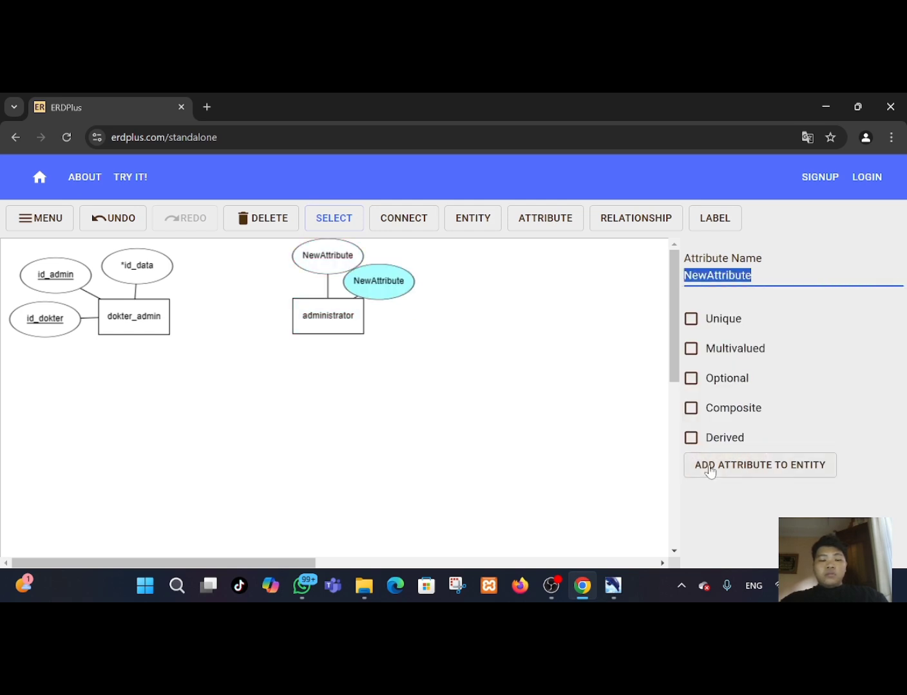
click(707, 469)
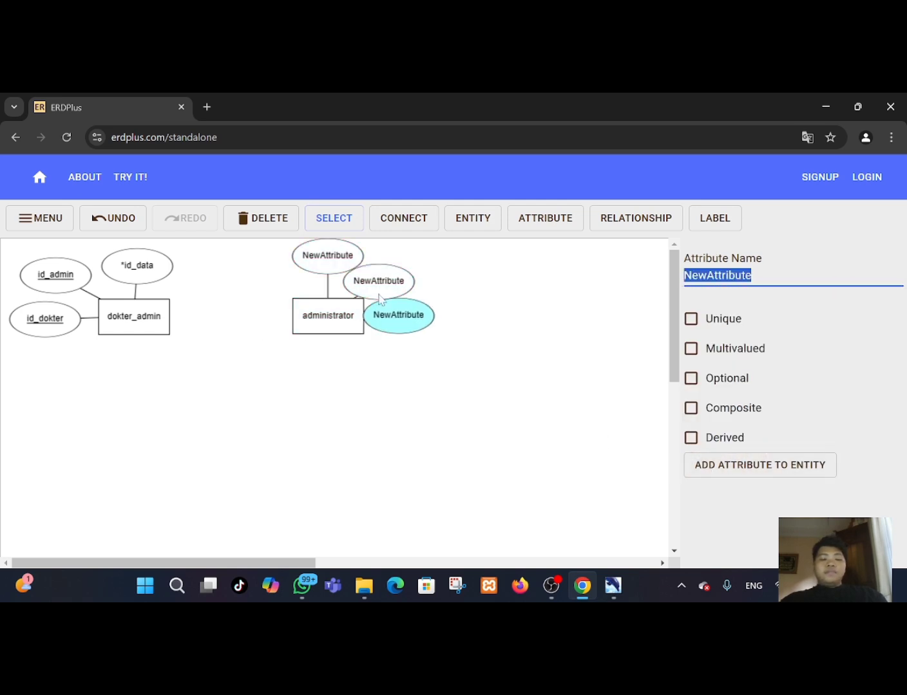
drag(401, 308, 269, 271)
drag(369, 278, 377, 276)
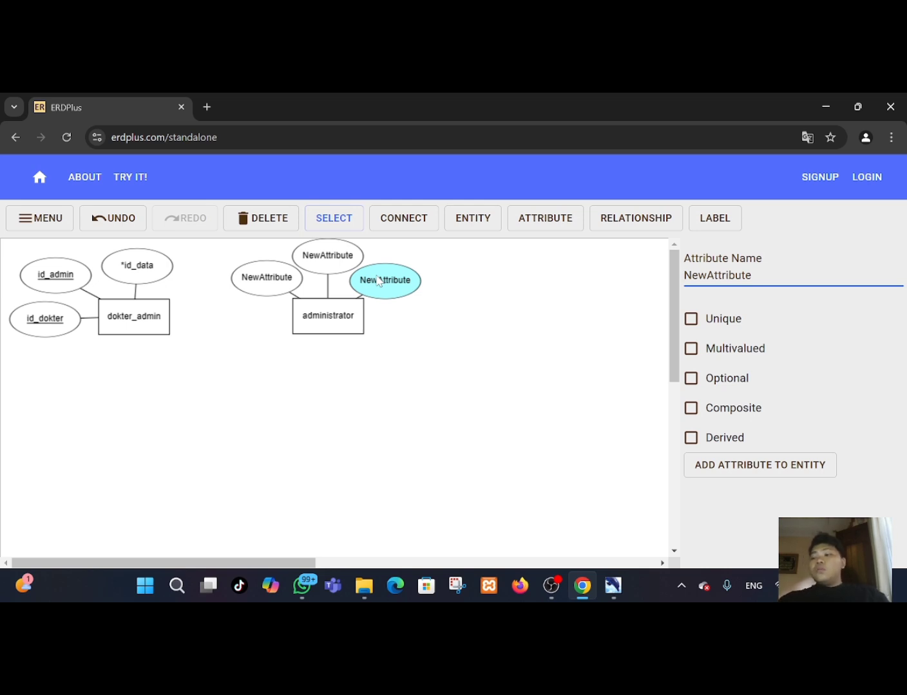
Rename the left attribute of administrator to *id_admin.
click(274, 273)
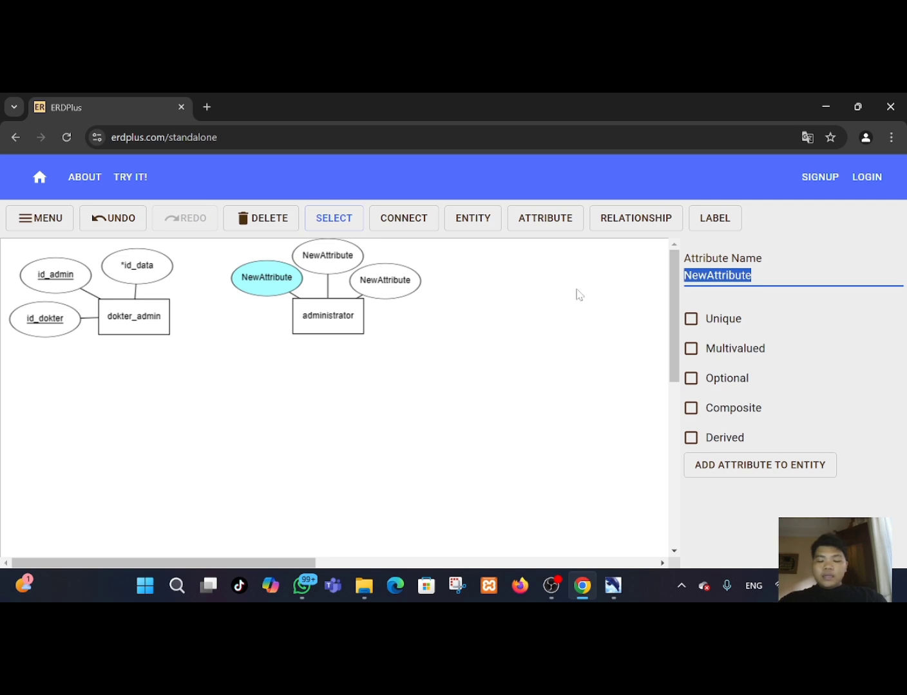
key(BackSpace)
text(id)
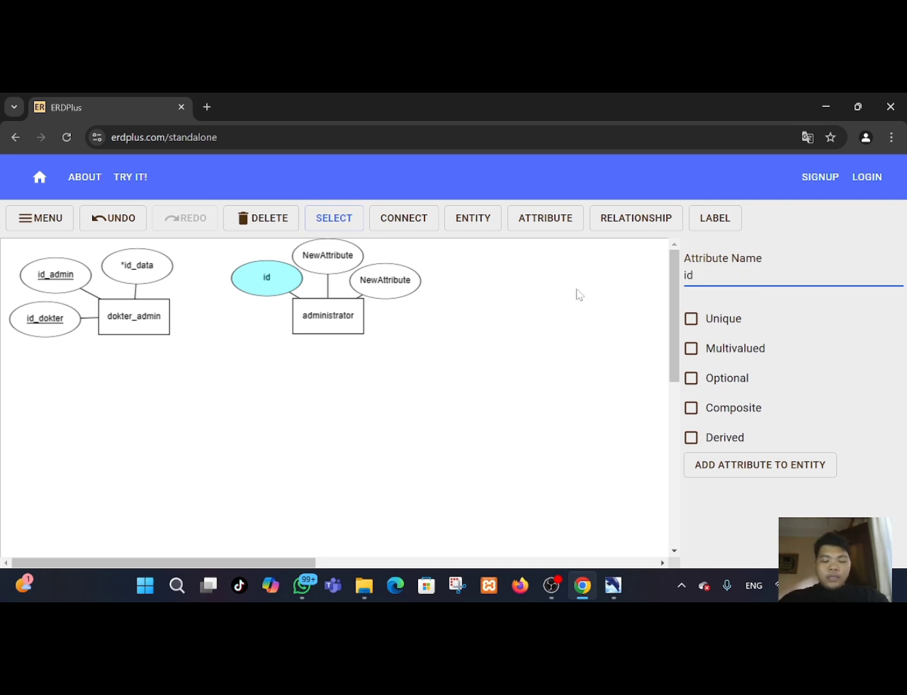
text(_a)
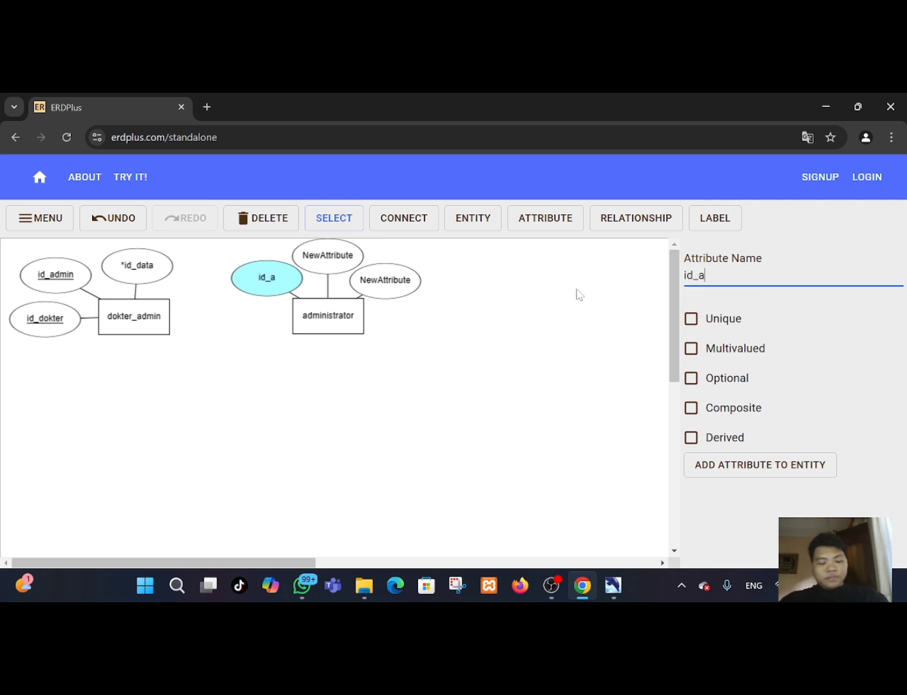
text(dmin)
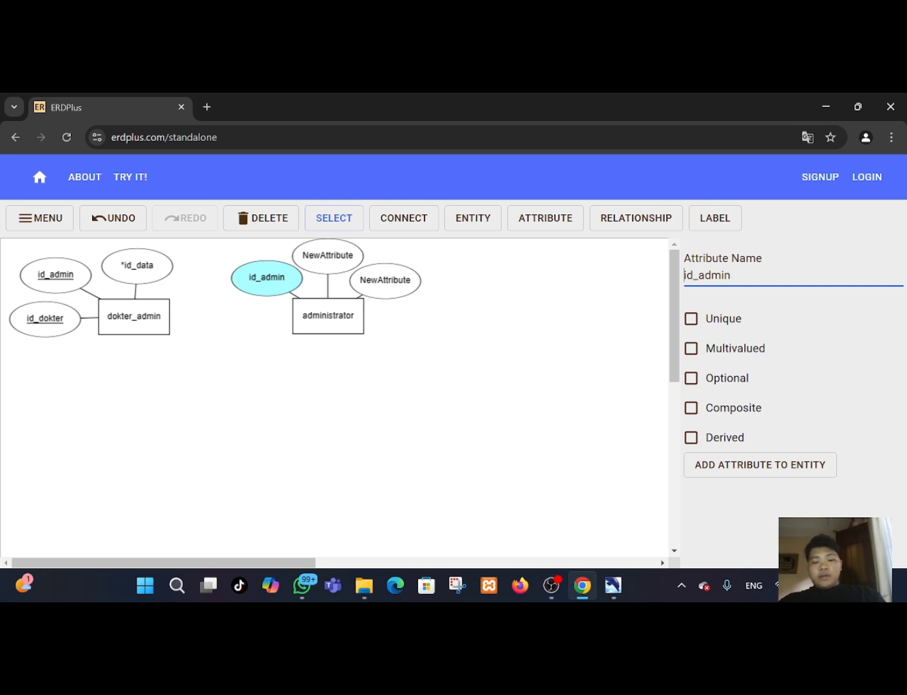
text(*)
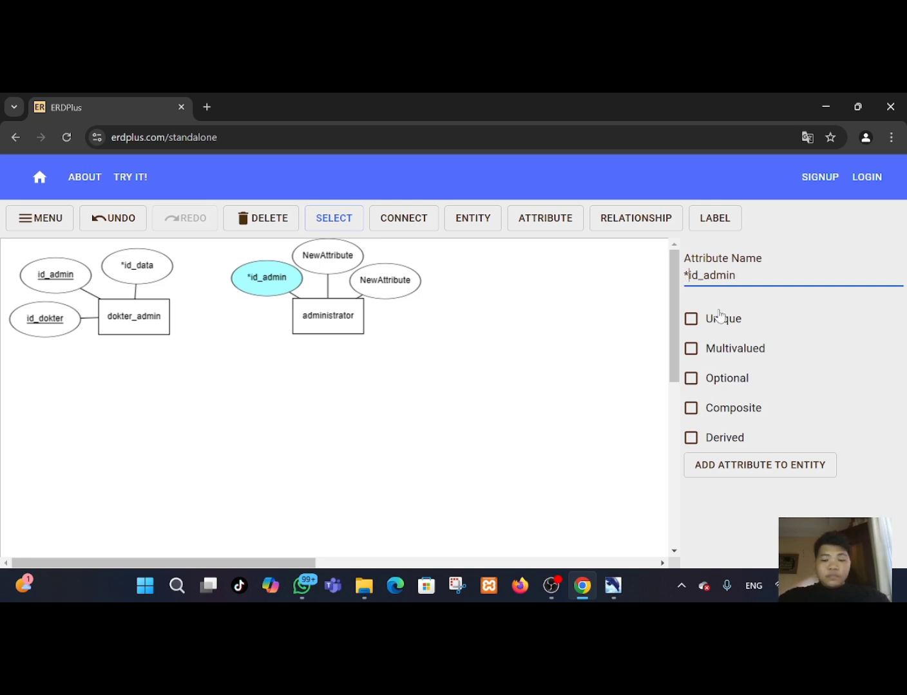
Rename the attribute above administrator to nama_admi.
click(329, 257)
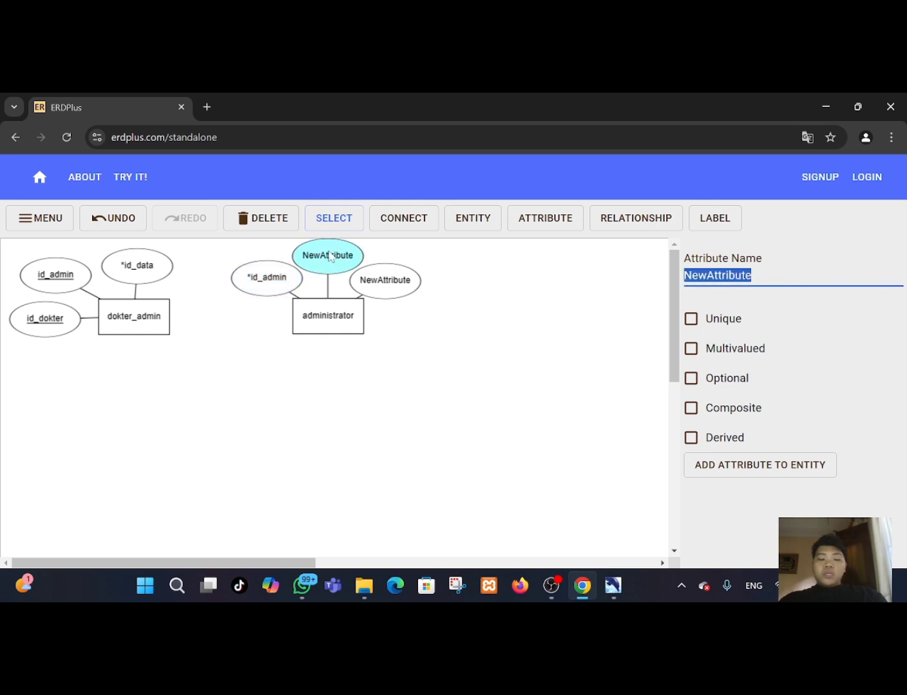
key(BackSpace)
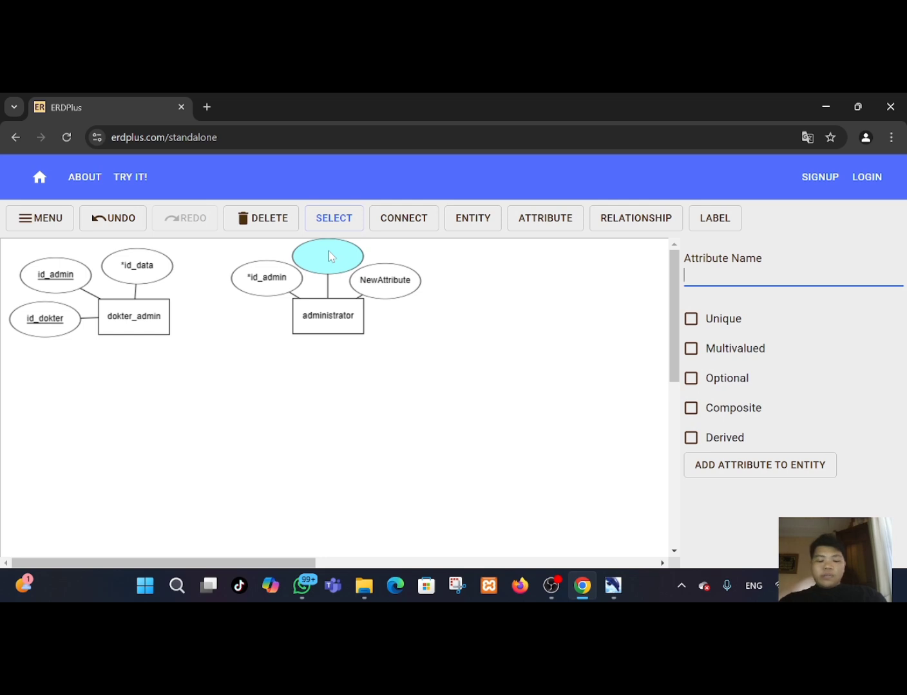
text(nama)
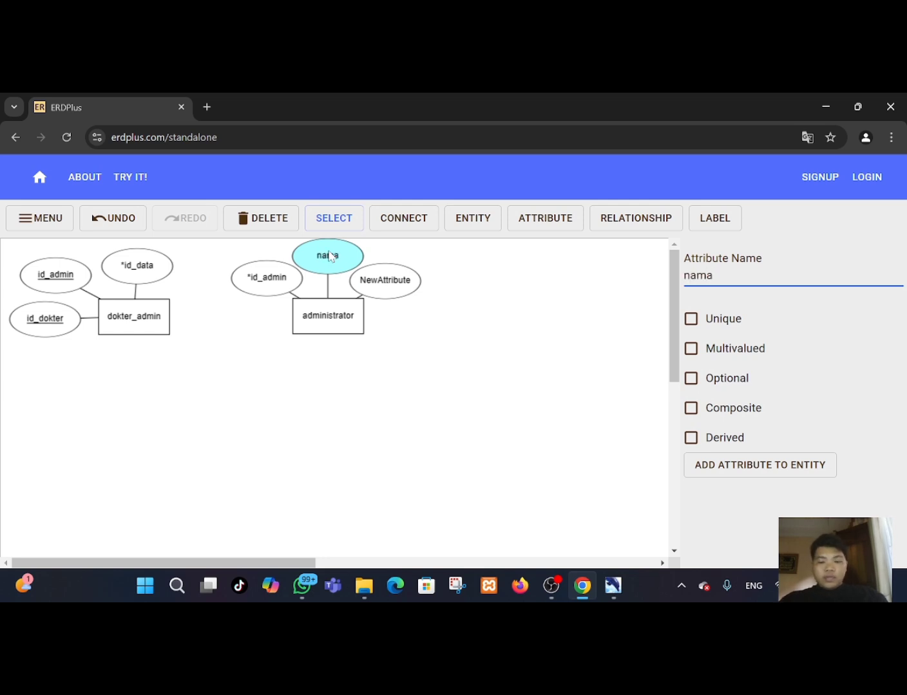
text(_admi)
Rename the right attribute of administrator to waktu_jaga and deselect it.
click(397, 294)
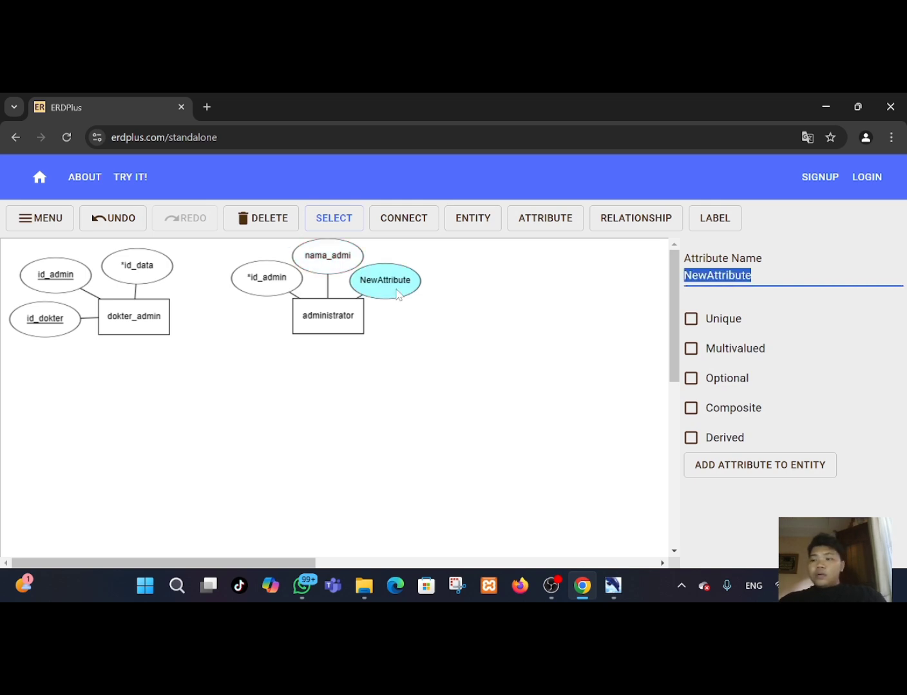
key(BackSpace)
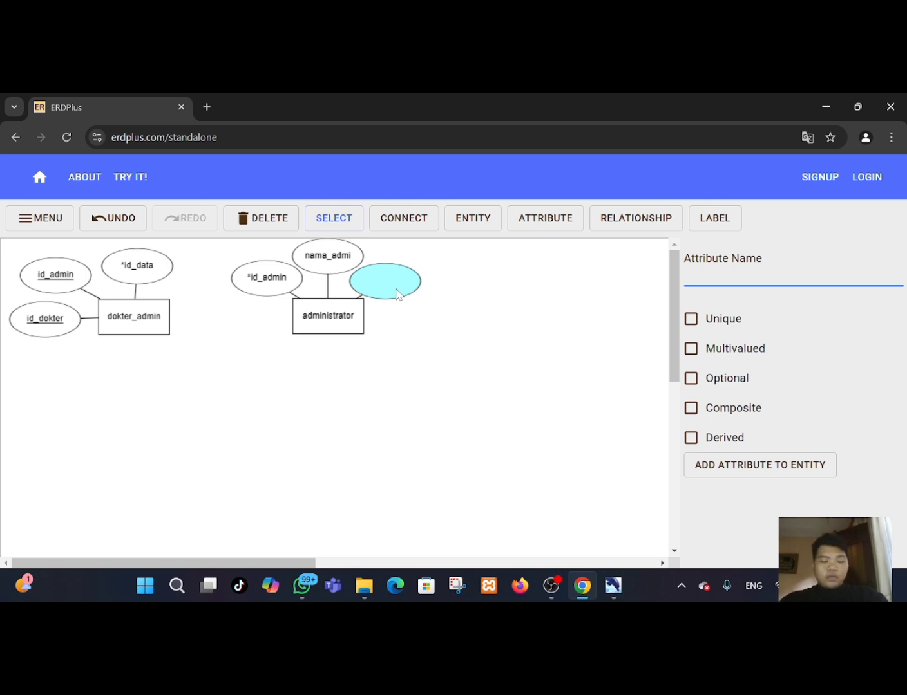
text(waktu)
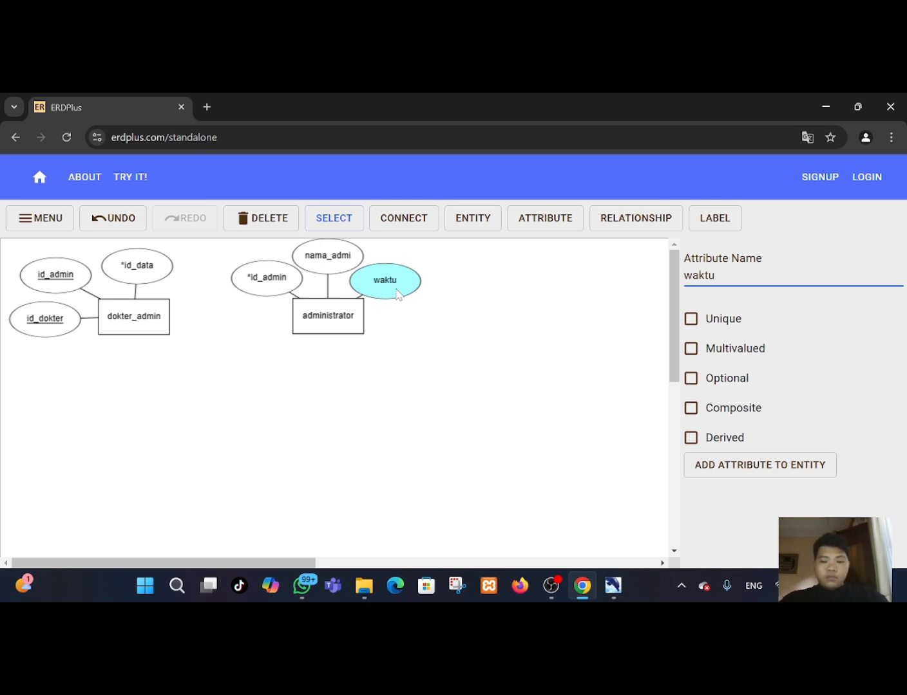
text(_jaga)
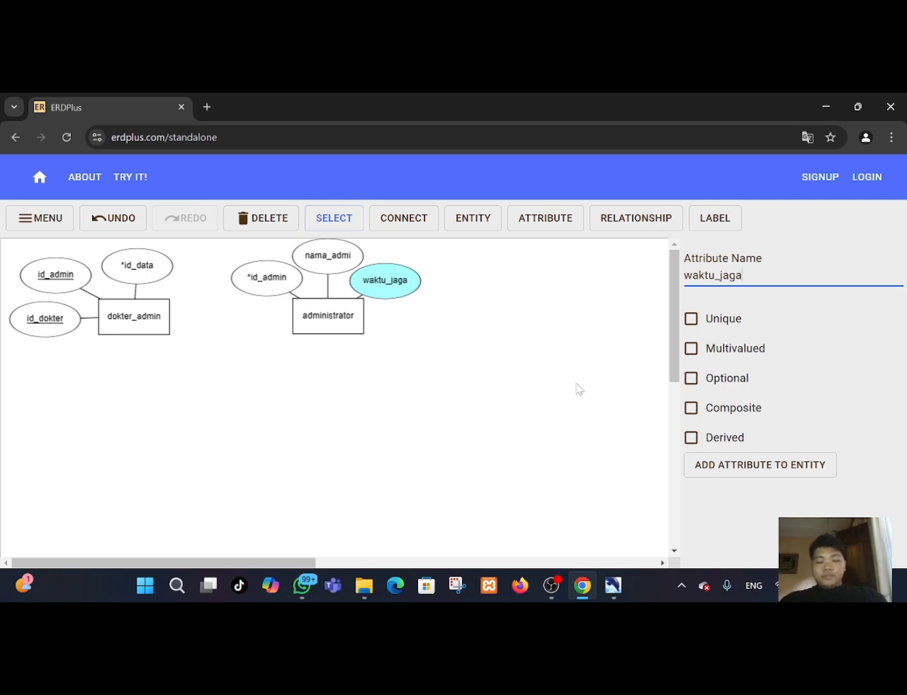
click(341, 316)
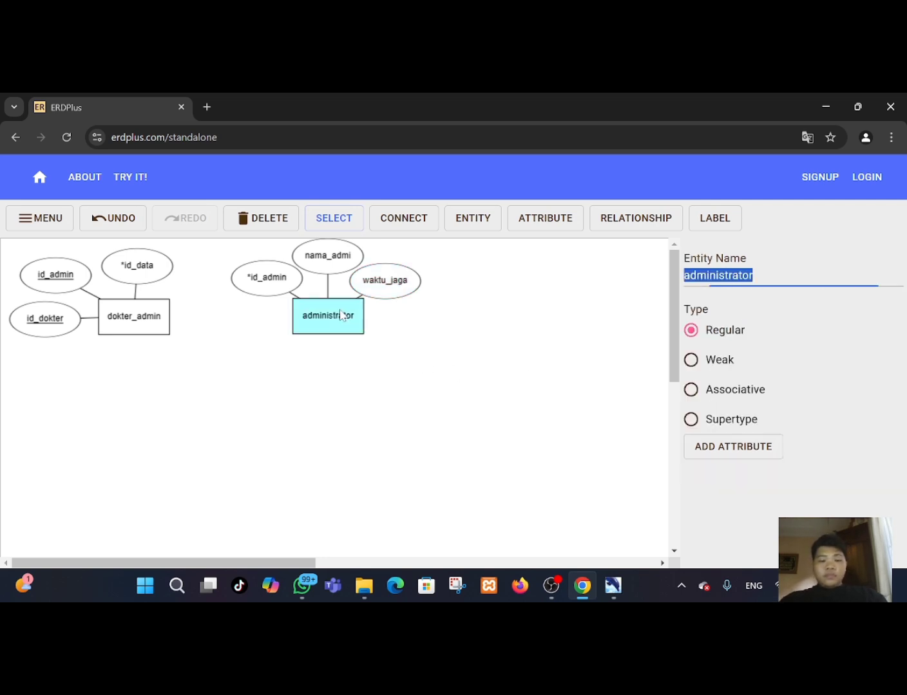
click(407, 315)
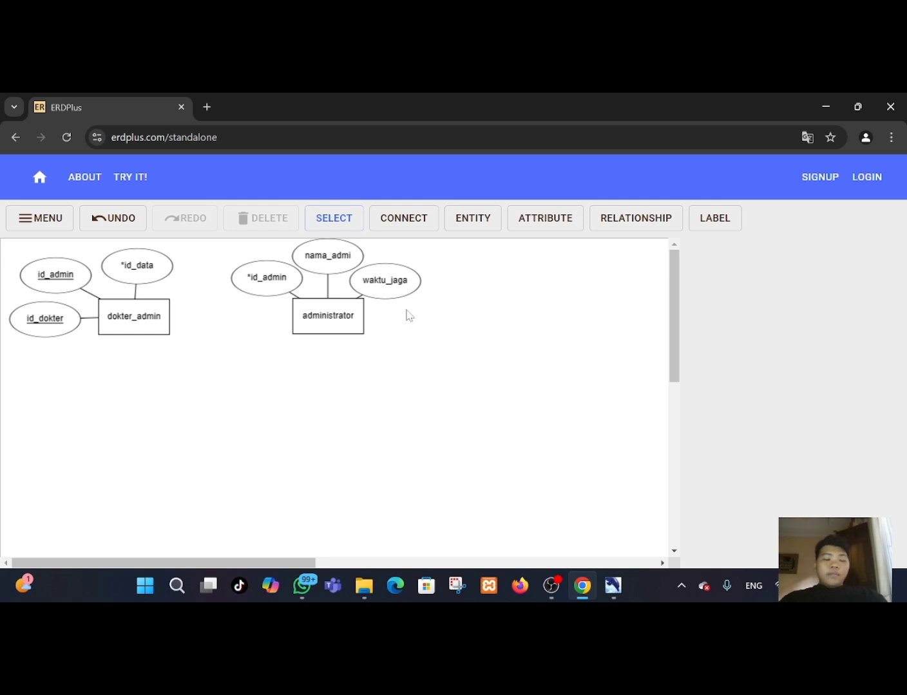
Create an entity named daftar to the right of administrator and add an attribute to it.
click(486, 222)
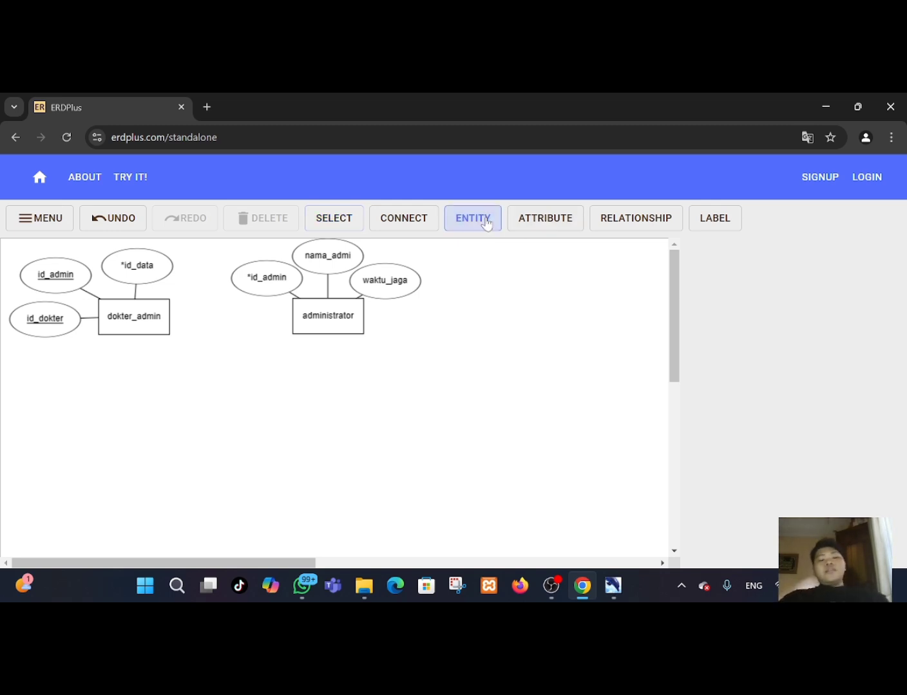
click(526, 314)
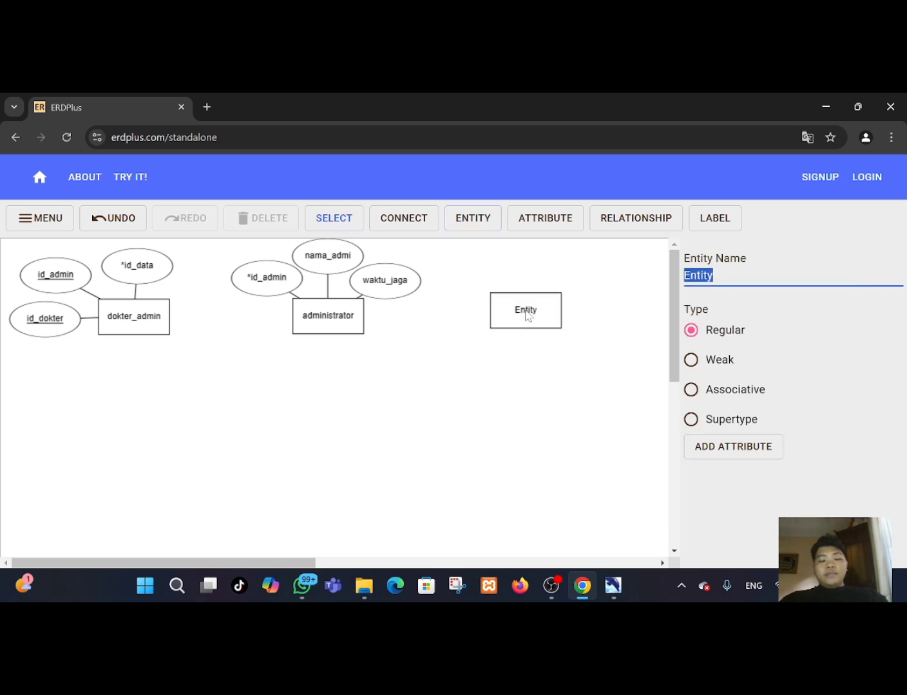
drag(527, 314, 531, 314)
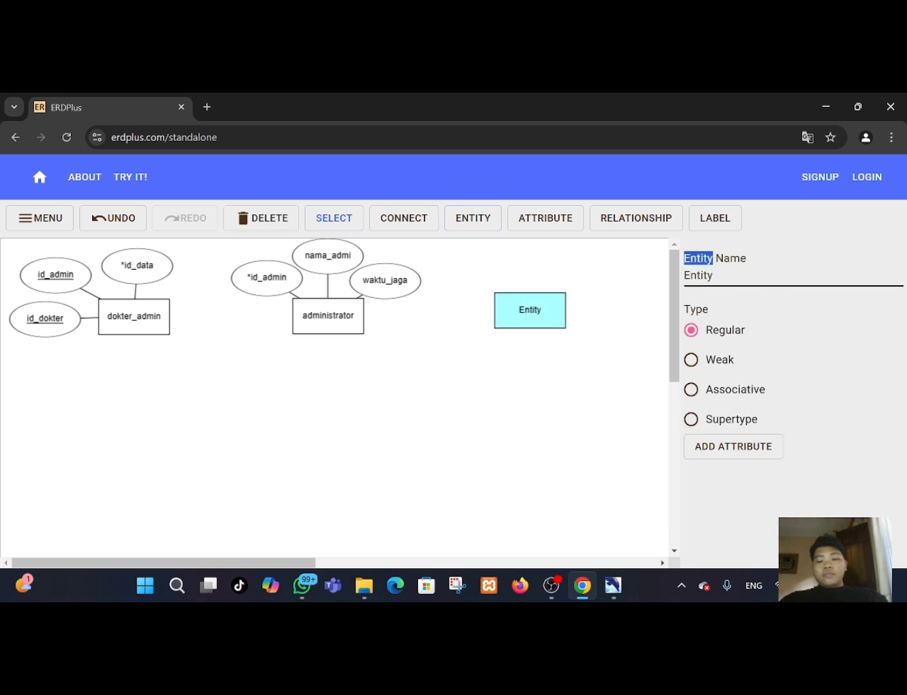
click(713, 275)
key(BackSpace)
key(BackSpace)
key(BackSpace)
key(BackSpace)
key(BackSpace)
key(BackSpace)
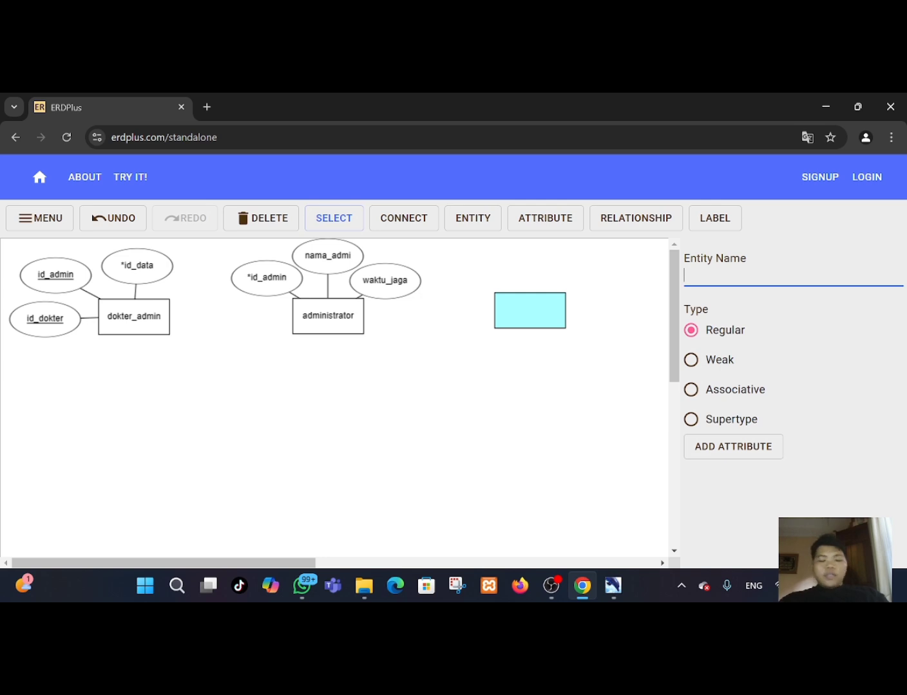
text(daftar)
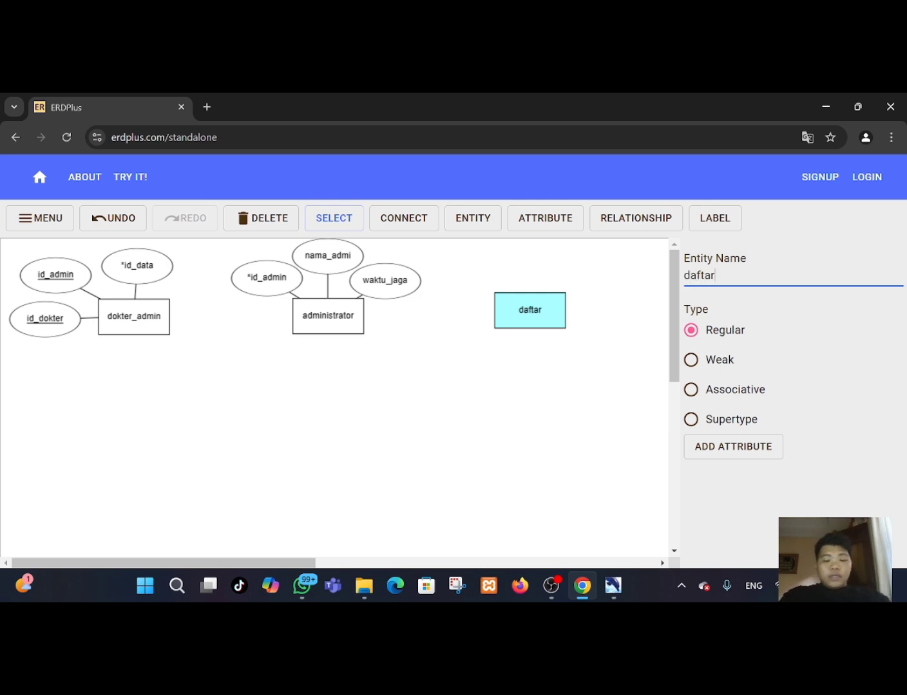
drag(514, 312, 529, 321)
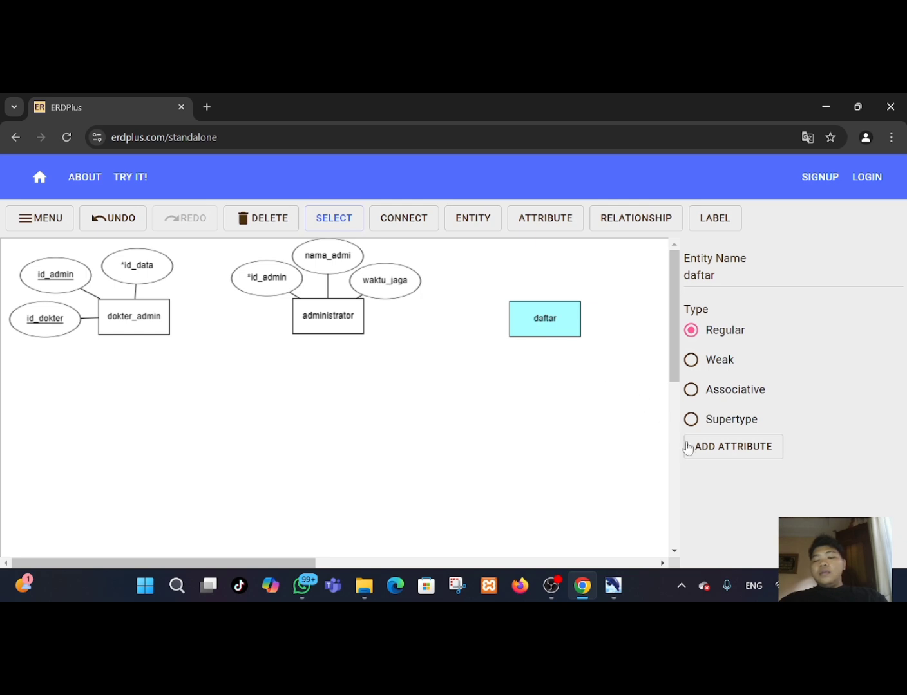
click(738, 451)
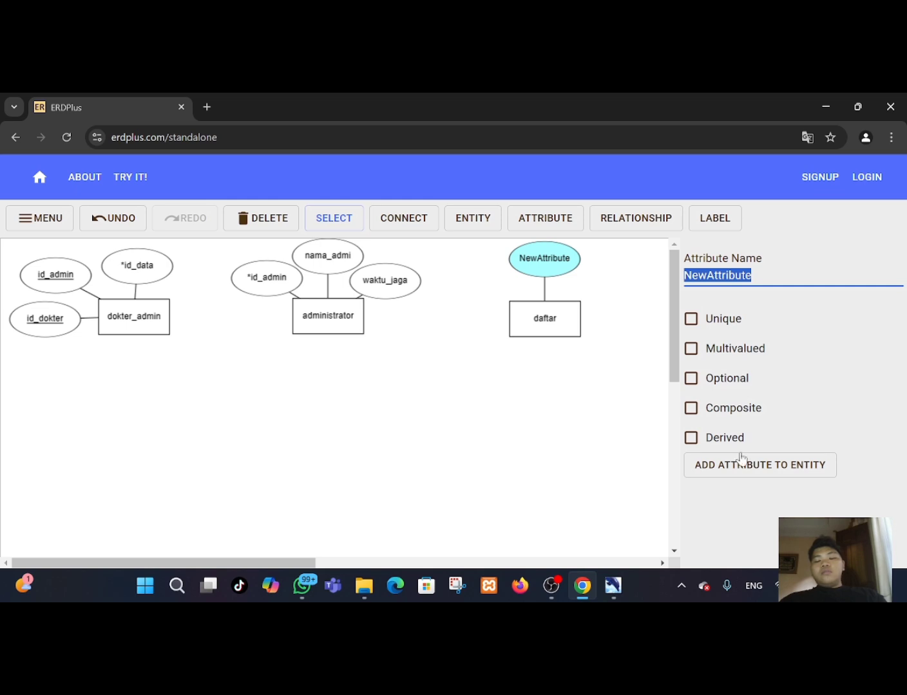
Add two more attributes to daftar and move one of them beside the entity.
click(744, 470)
click(743, 471)
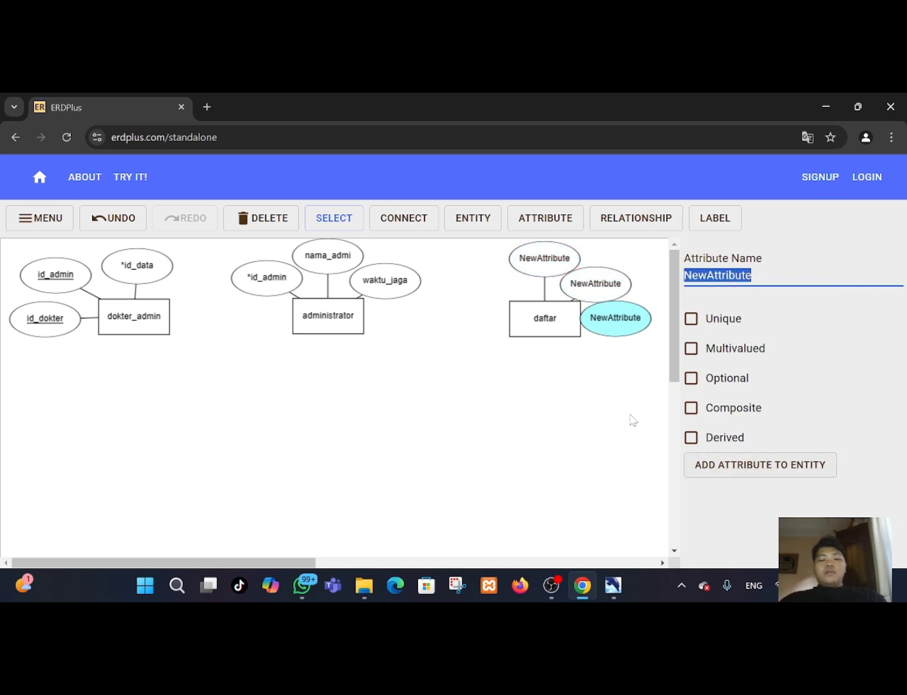
drag(616, 318, 627, 285)
click(611, 288)
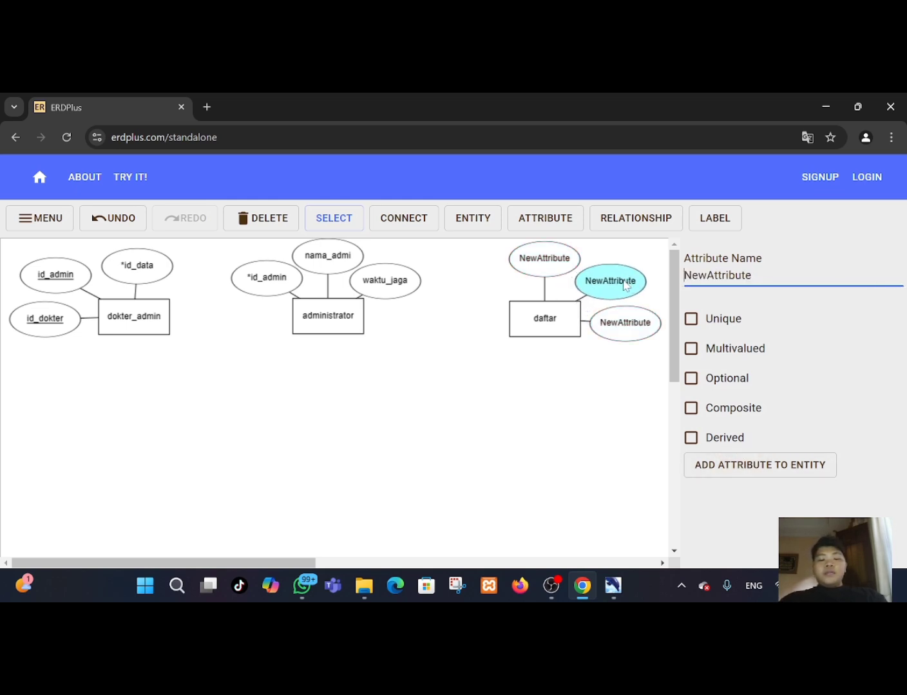
Rename daftar's top attribute to *id_daftar.
click(545, 259)
key(BackSpace)
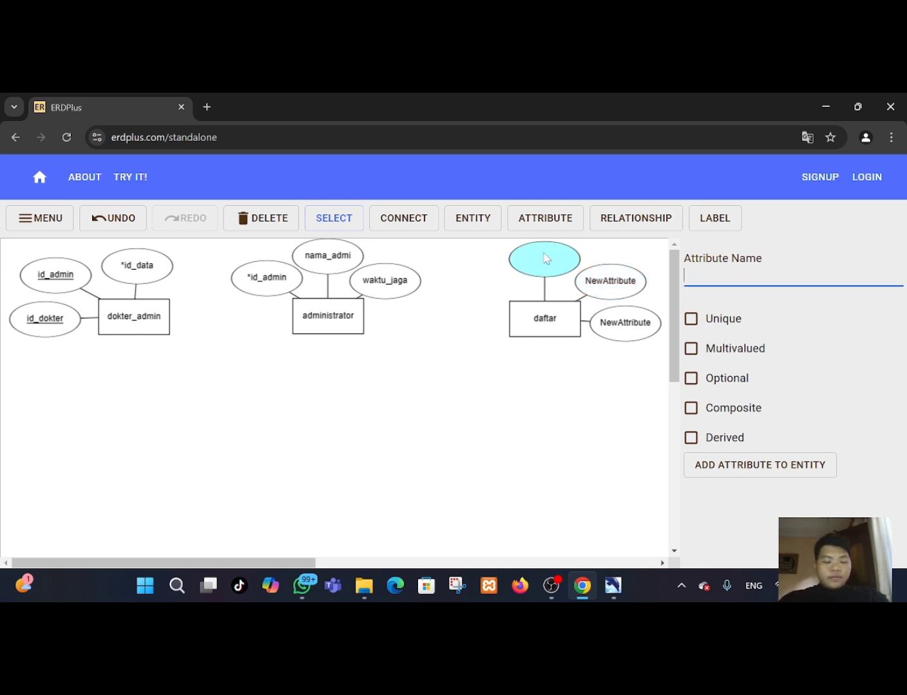
text(id)
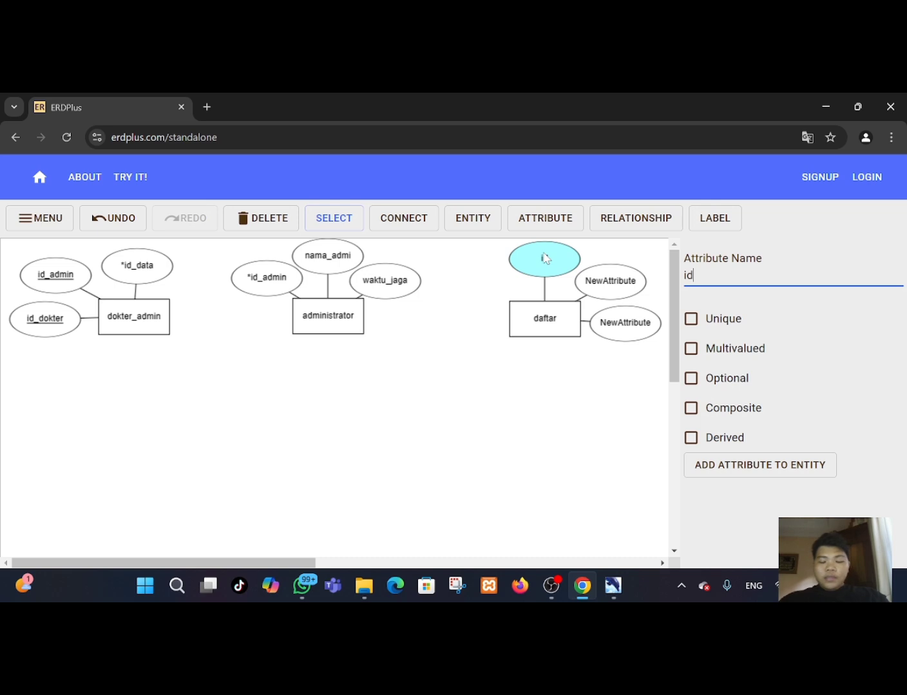
text(_dafr)
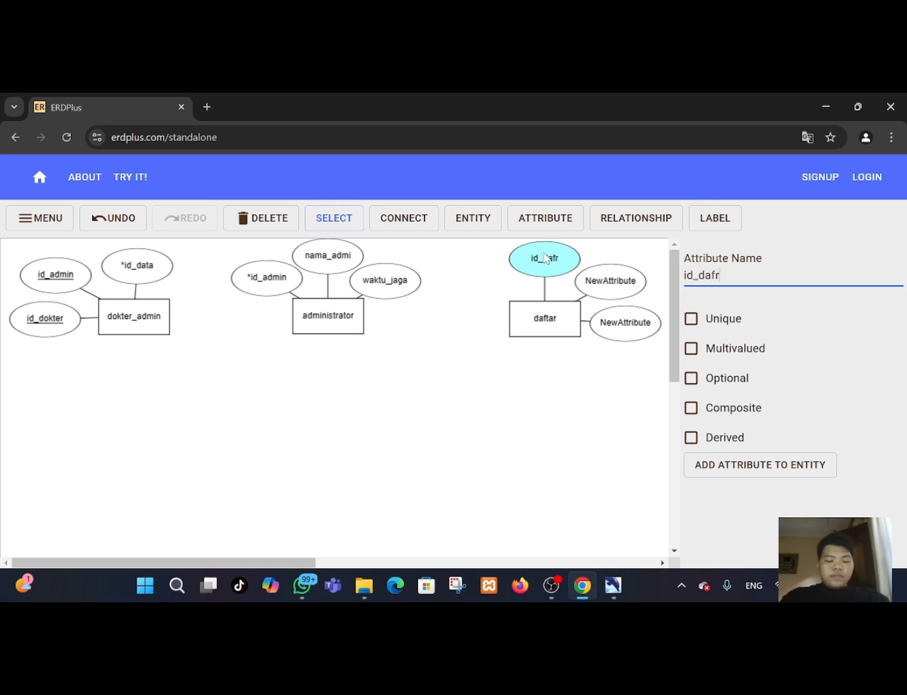
key(BackSpace)
text(tar)
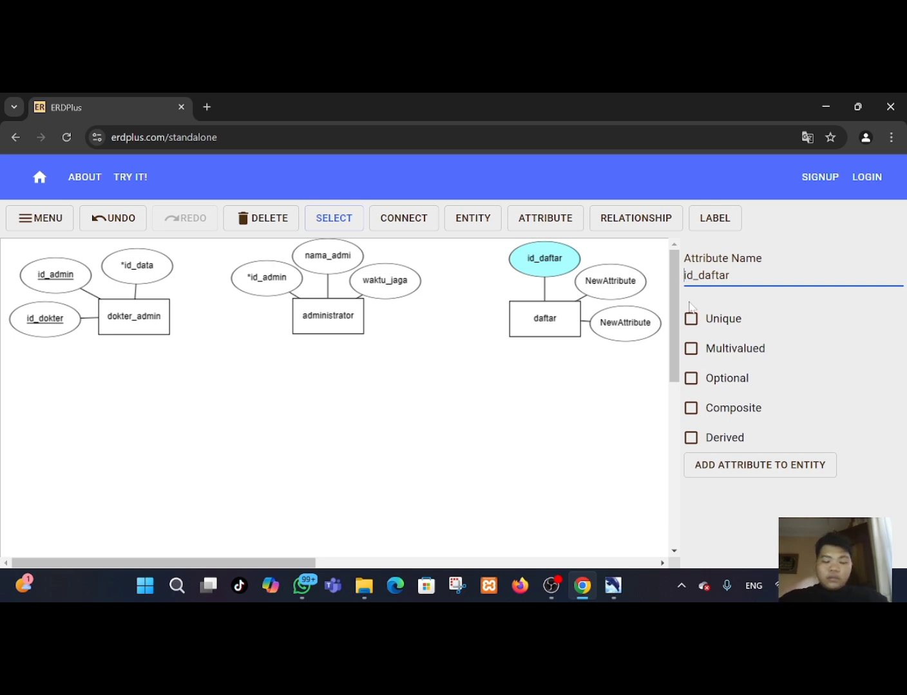
text(*)
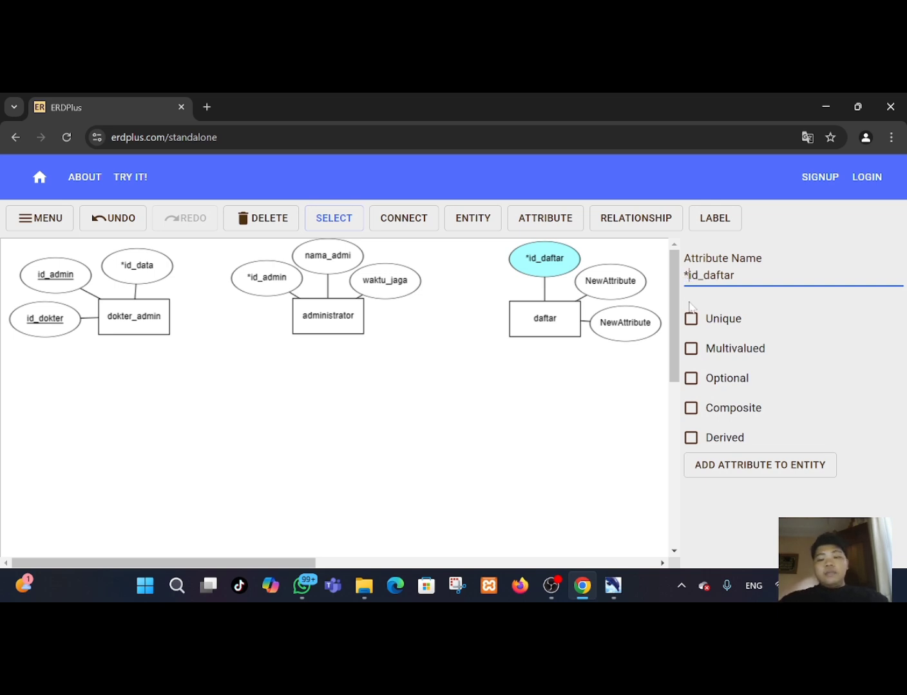
Rename daftar's upper-right attribute to id_admin and mark it as Unique.
click(599, 277)
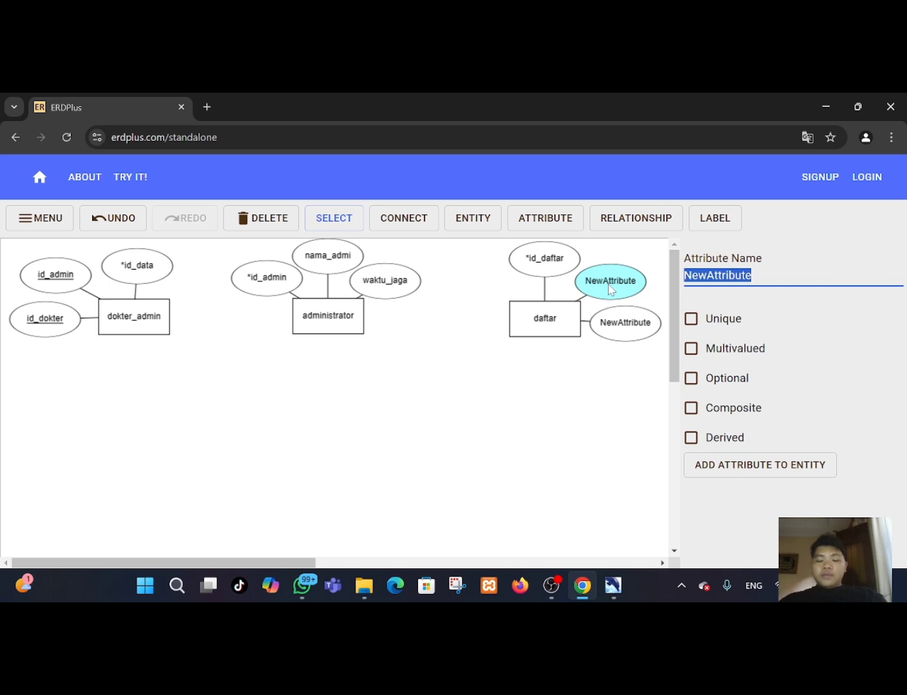
key(BackSpace)
text(id)
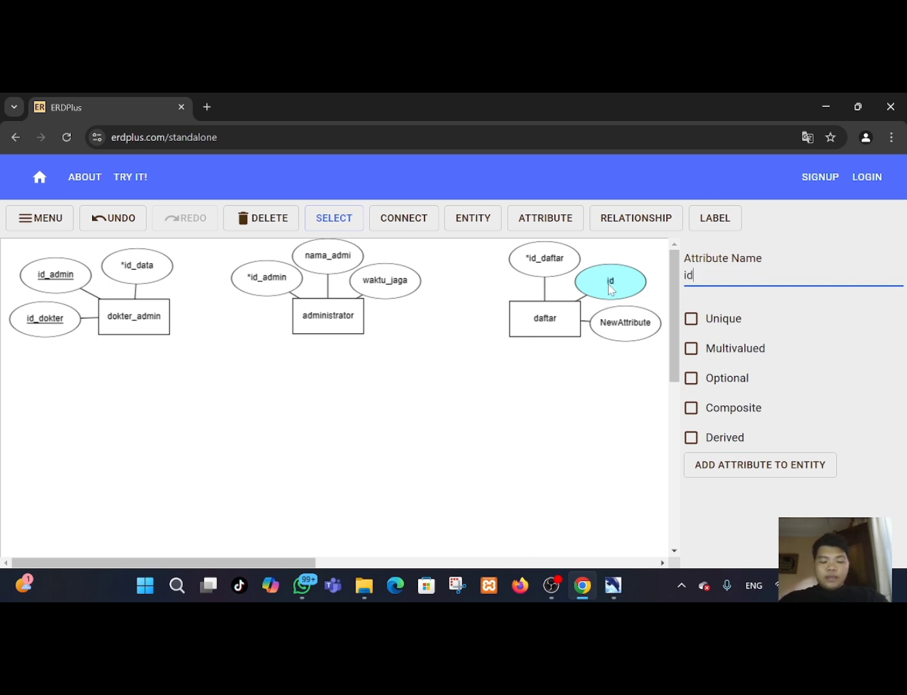
text(_admin)
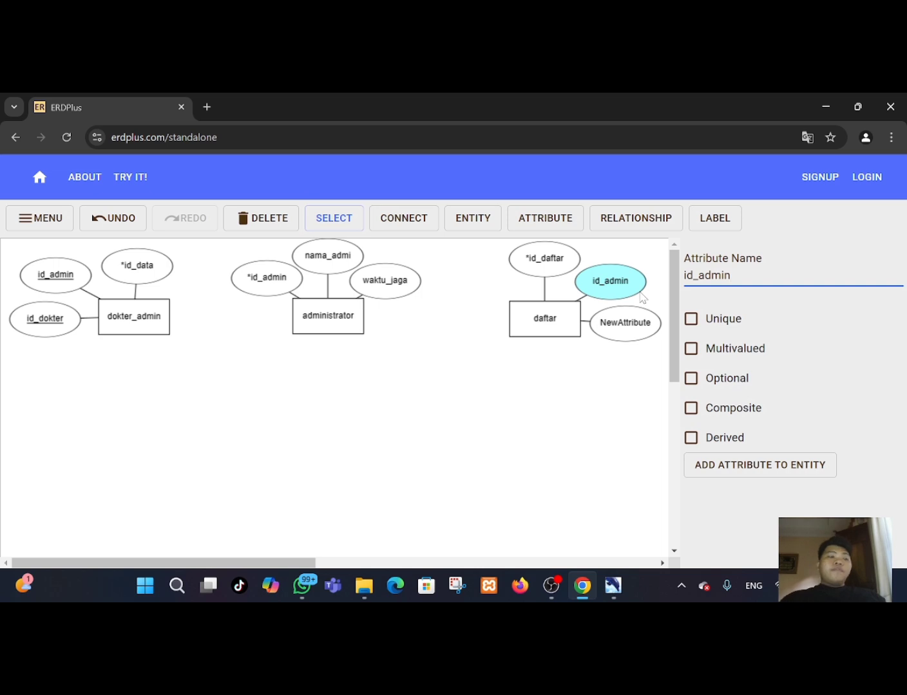
click(691, 319)
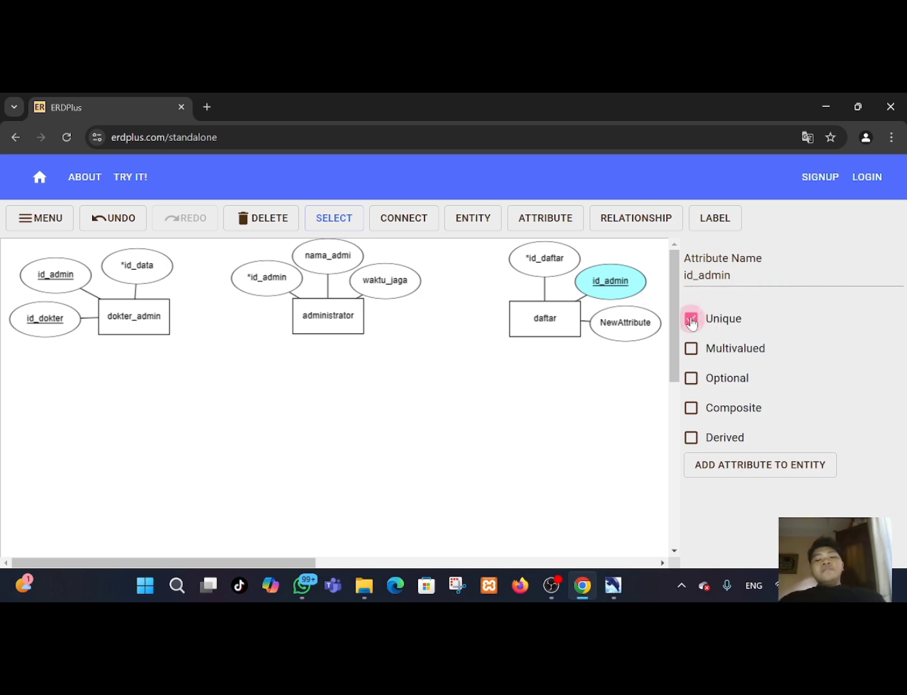
Rename daftar's right attribute to id_pasien and mark it as Unique.
click(644, 328)
key(BackSpace)
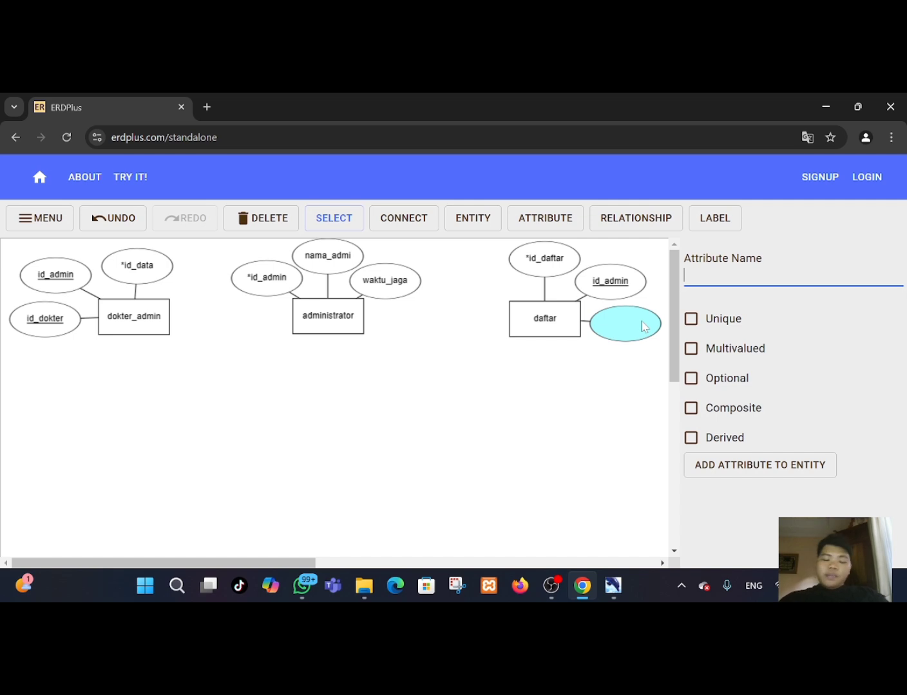
text(id)
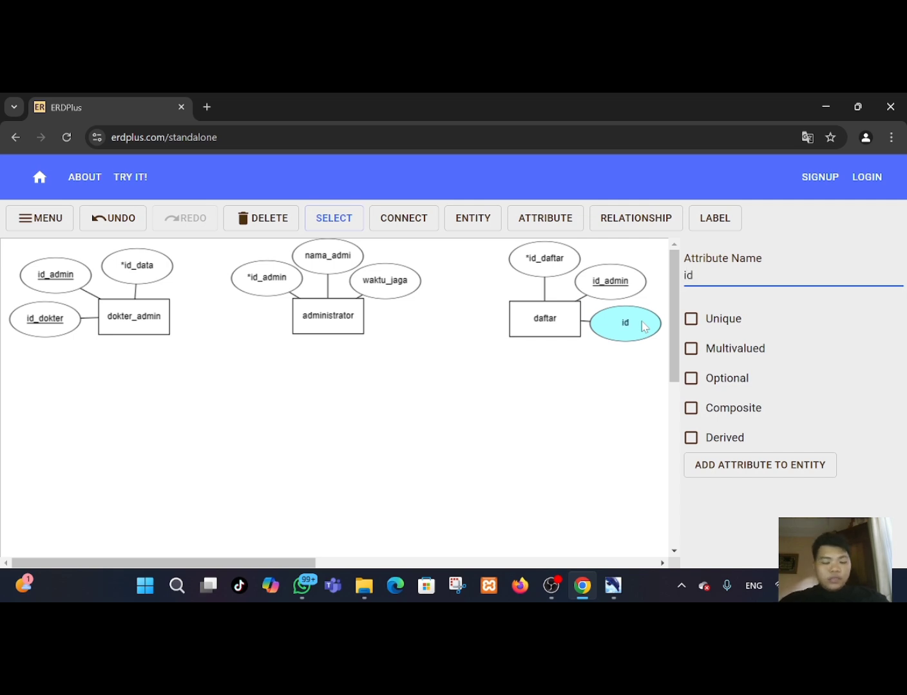
text(_)
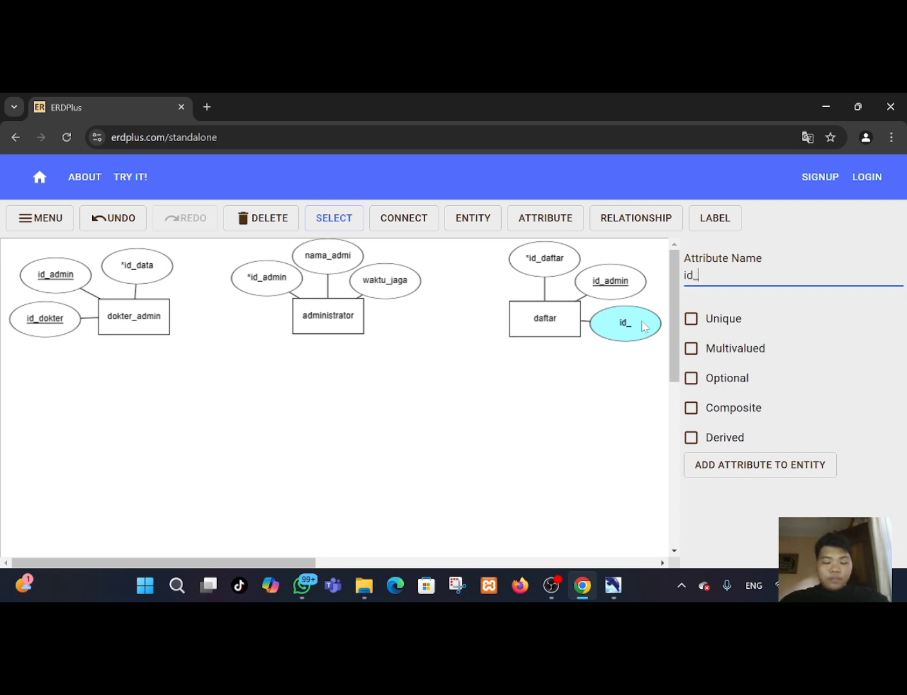
text(pasien)
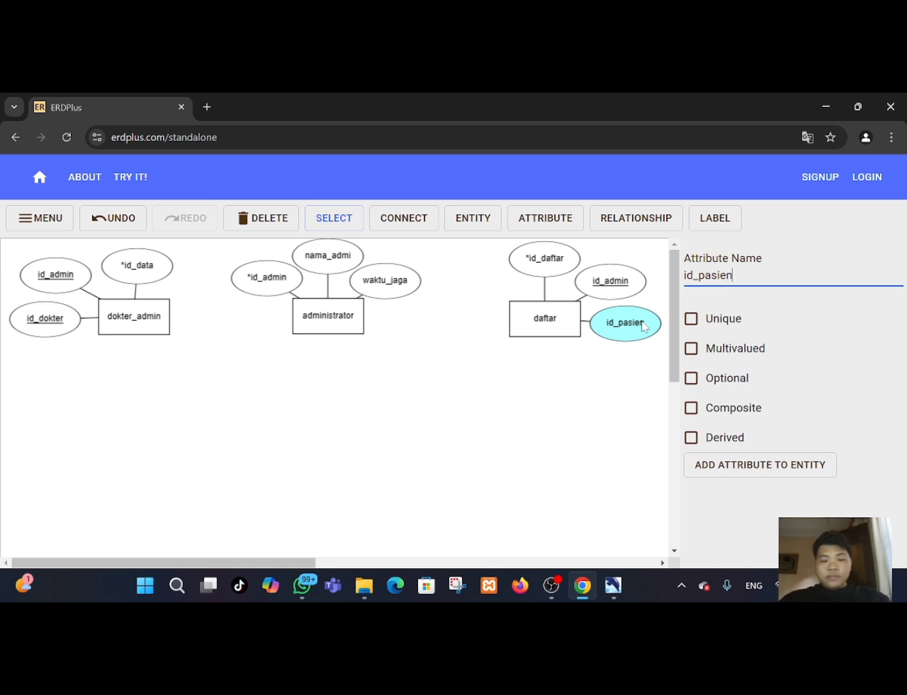
click(690, 319)
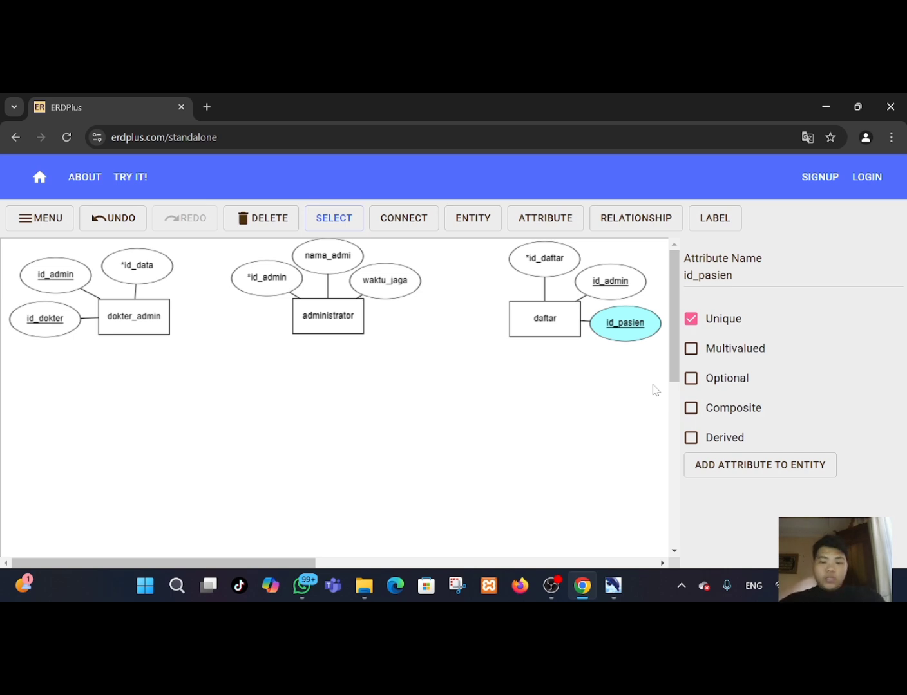
Create a new entity below daftar and add four attributes to it.
click(489, 230)
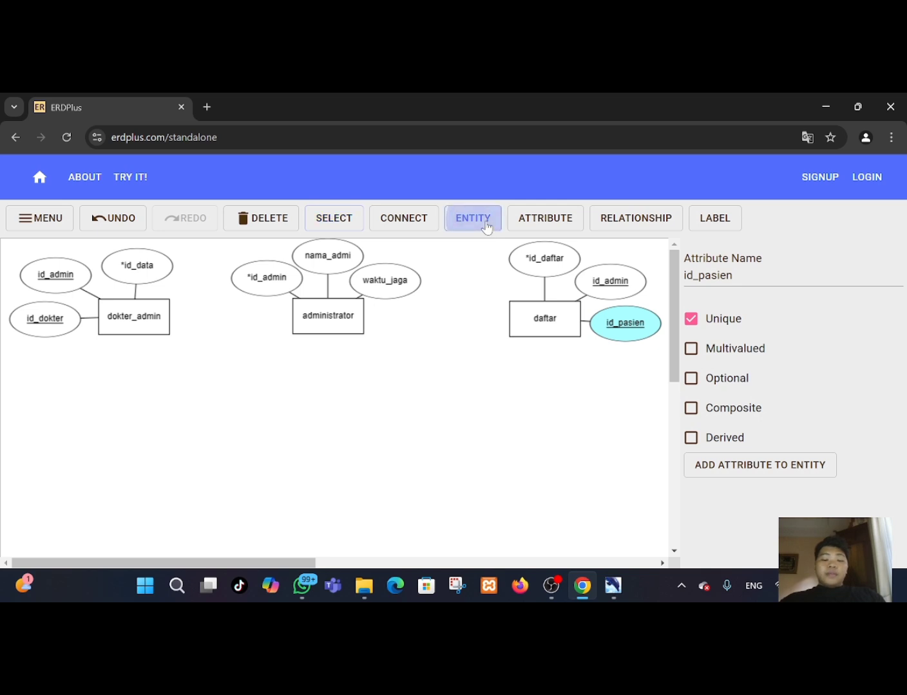
click(549, 455)
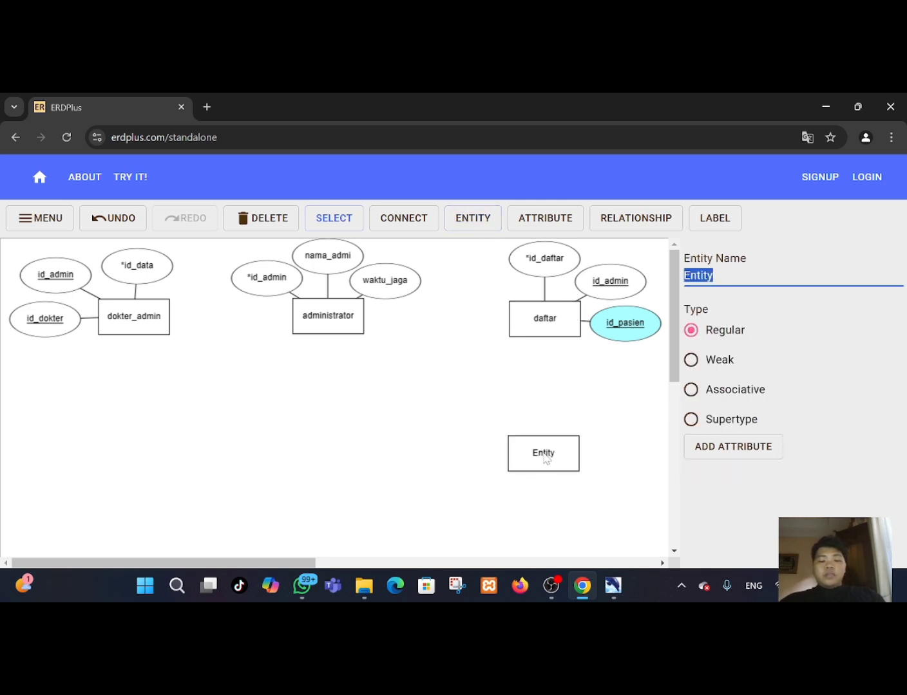
double_click(545, 457)
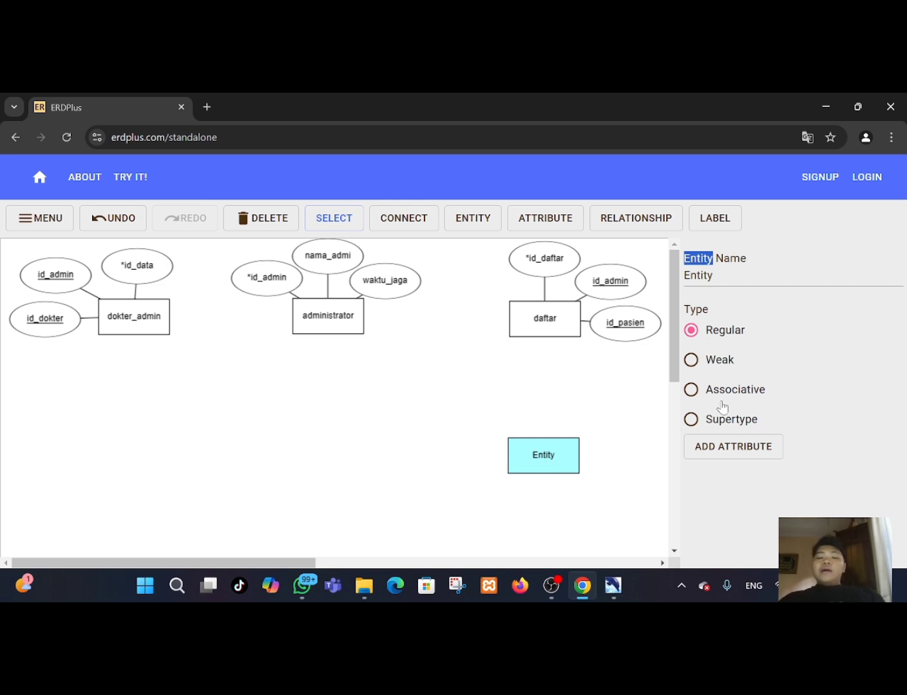
click(728, 450)
click(728, 444)
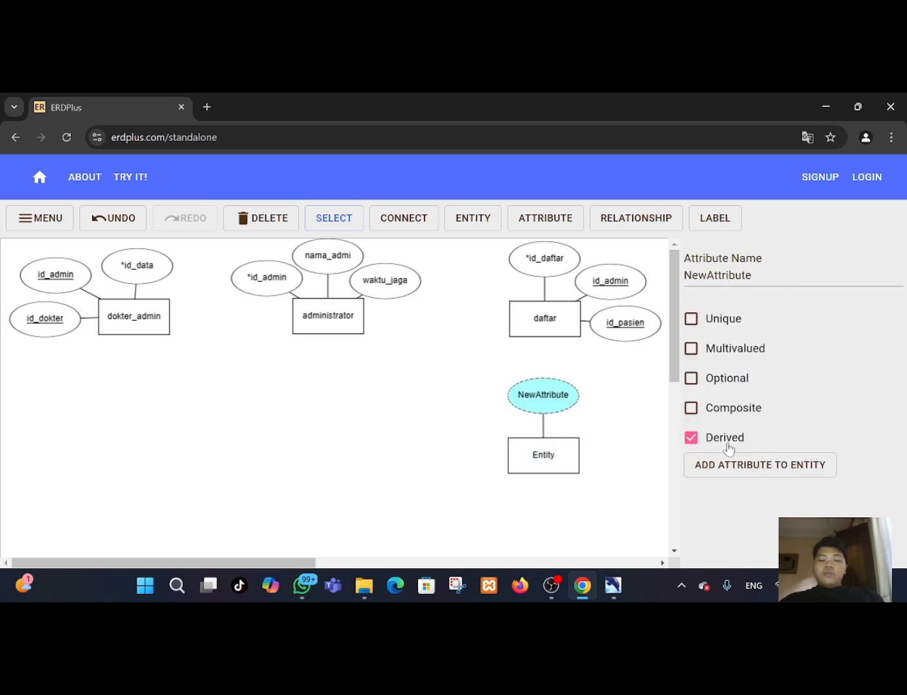
click(729, 465)
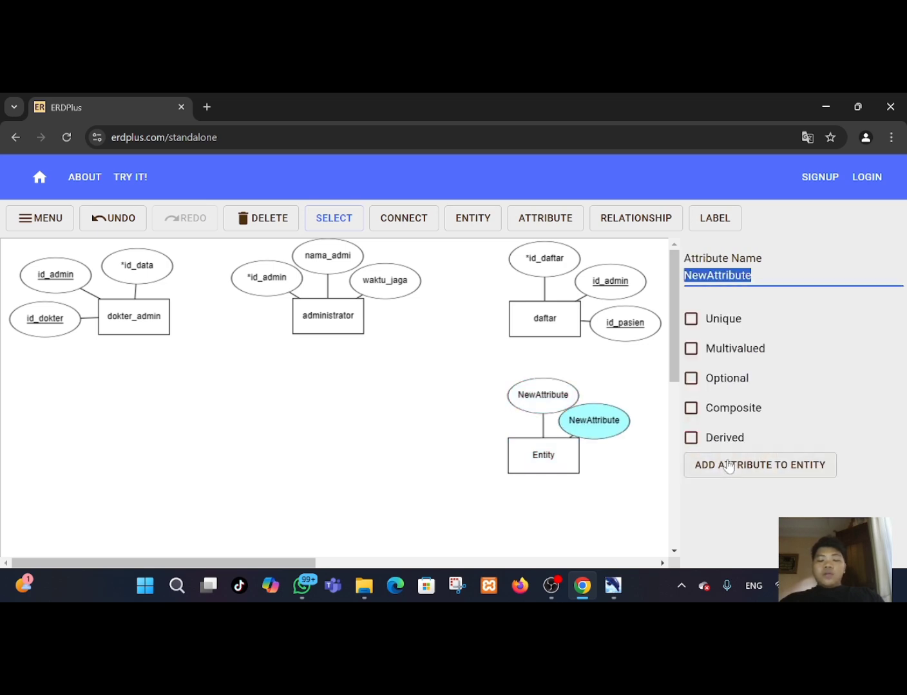
click(738, 466)
click(737, 466)
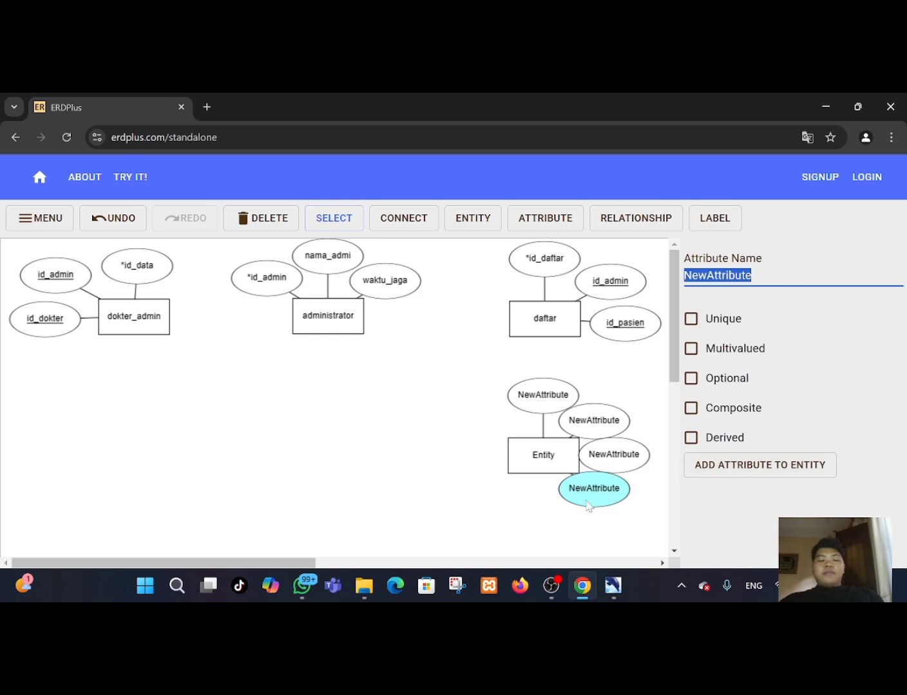
Rearrange the new entity's four attributes around it.
drag(584, 505, 465, 521)
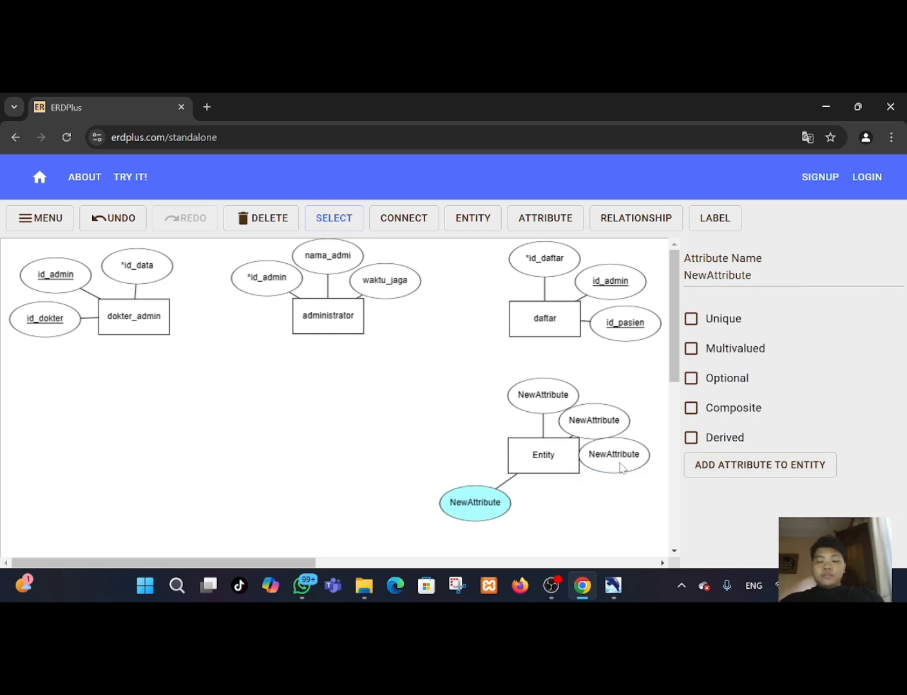
drag(619, 463, 545, 539)
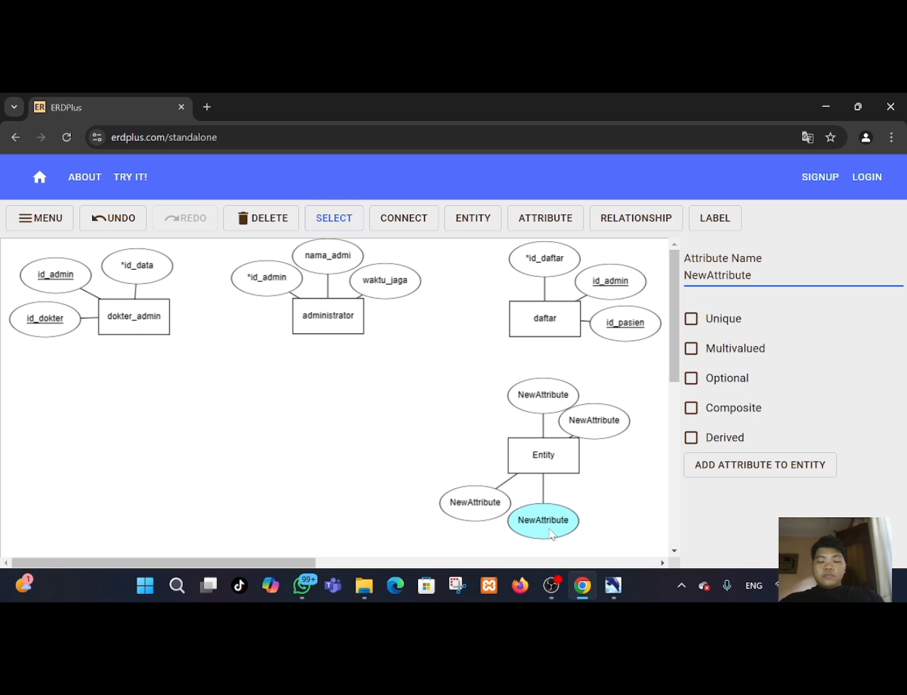
drag(583, 421, 618, 498)
drag(554, 409, 636, 439)
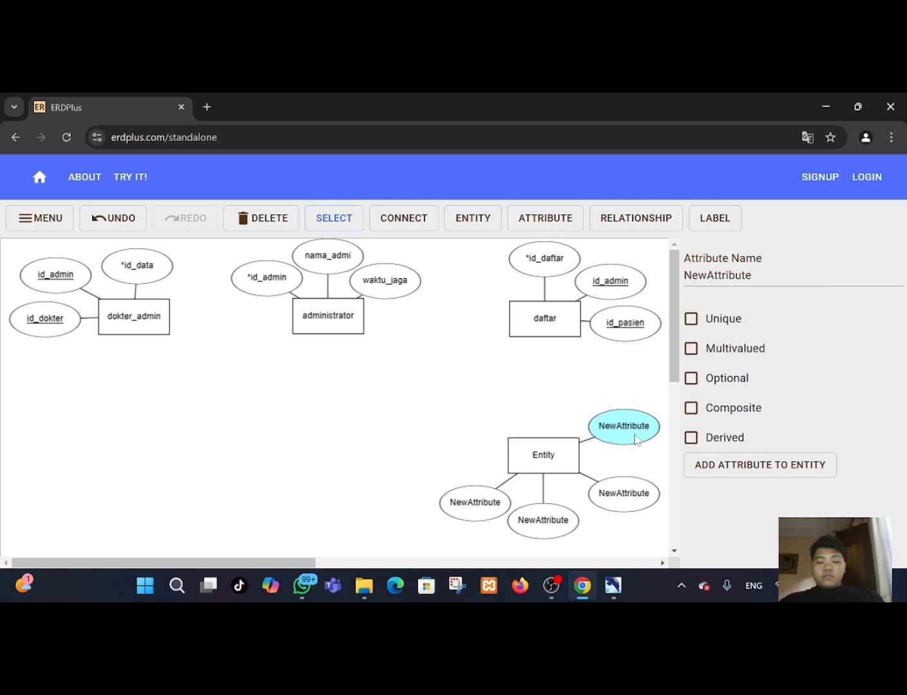
drag(634, 492, 630, 486)
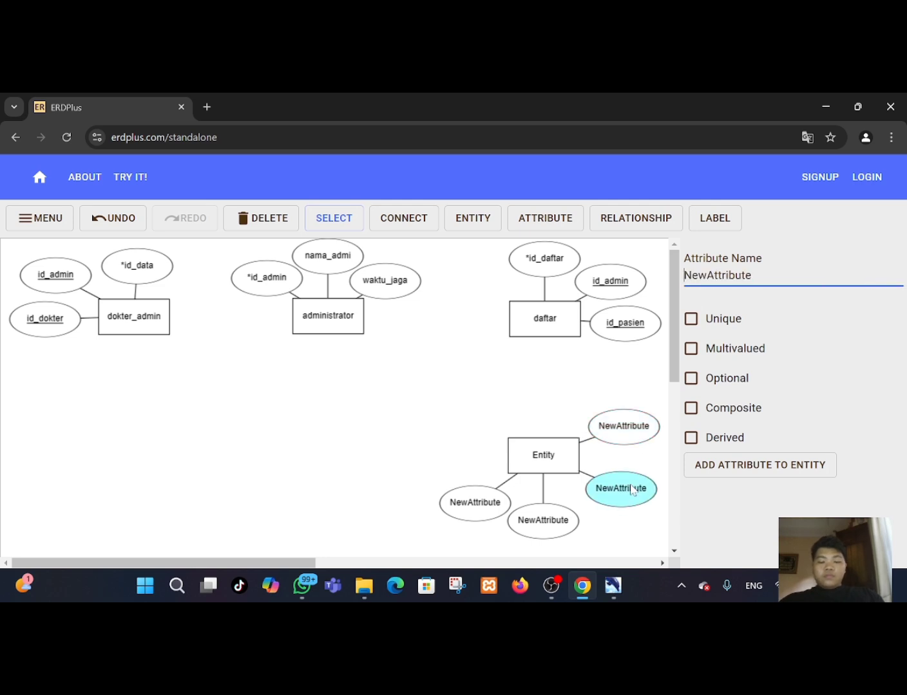
Rename the new entity to pasien.
click(535, 456)
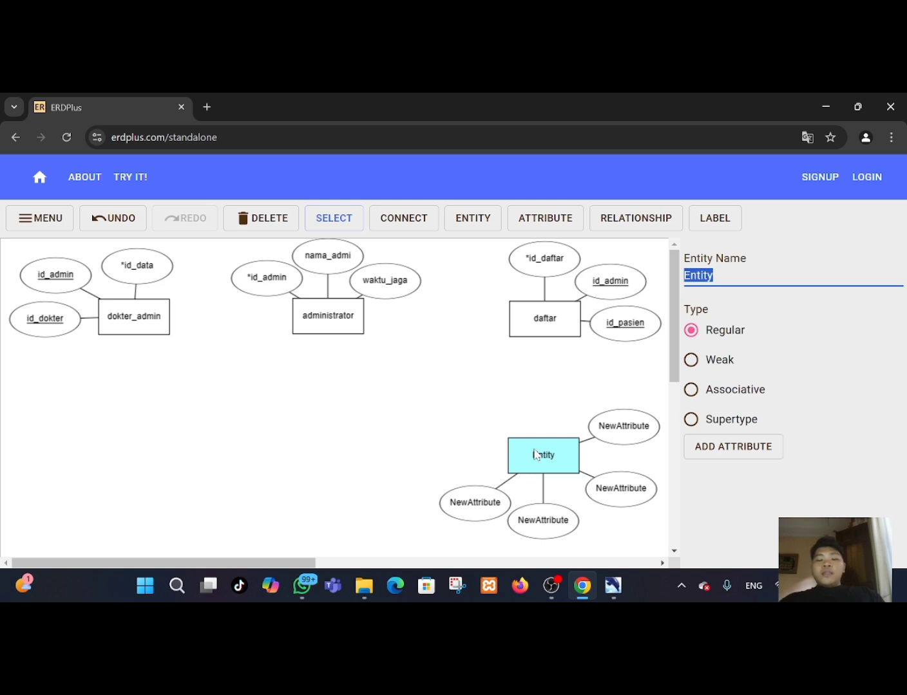
key(BackSpace)
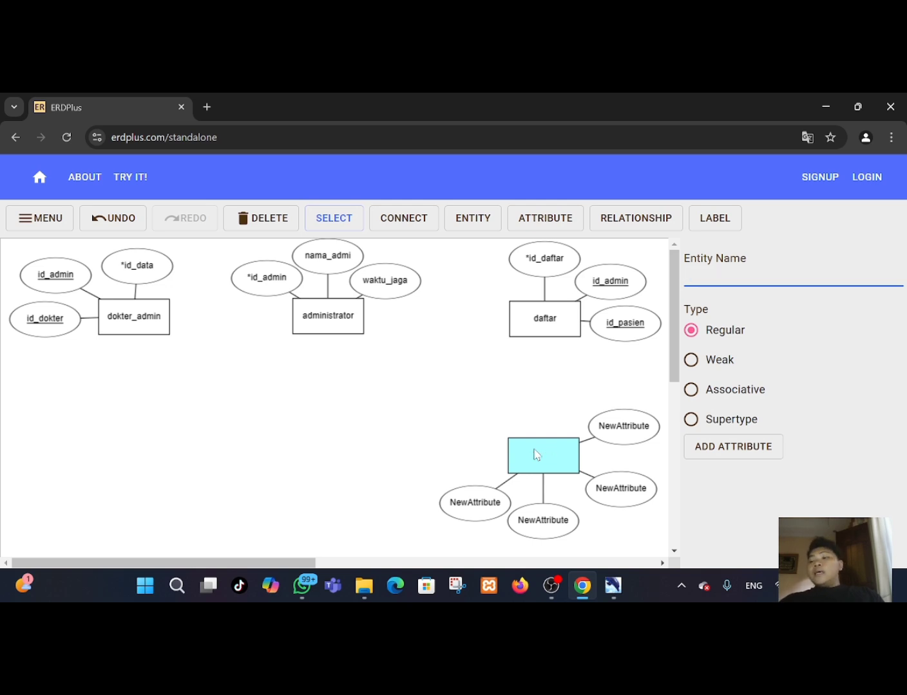
text(pasien)
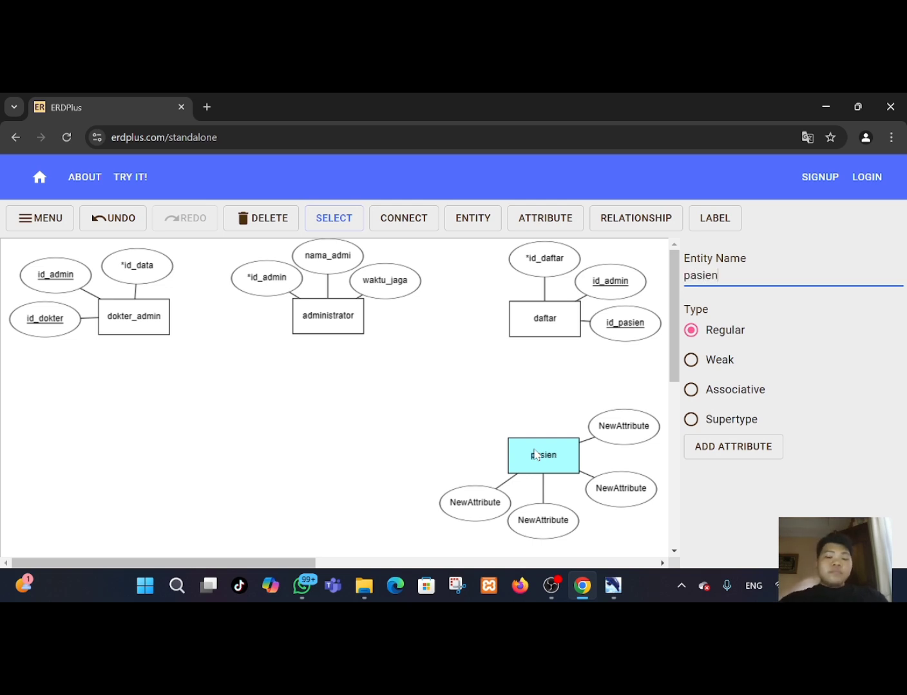
Rename pasien's upper-right attribute to *id_pasien.
click(639, 425)
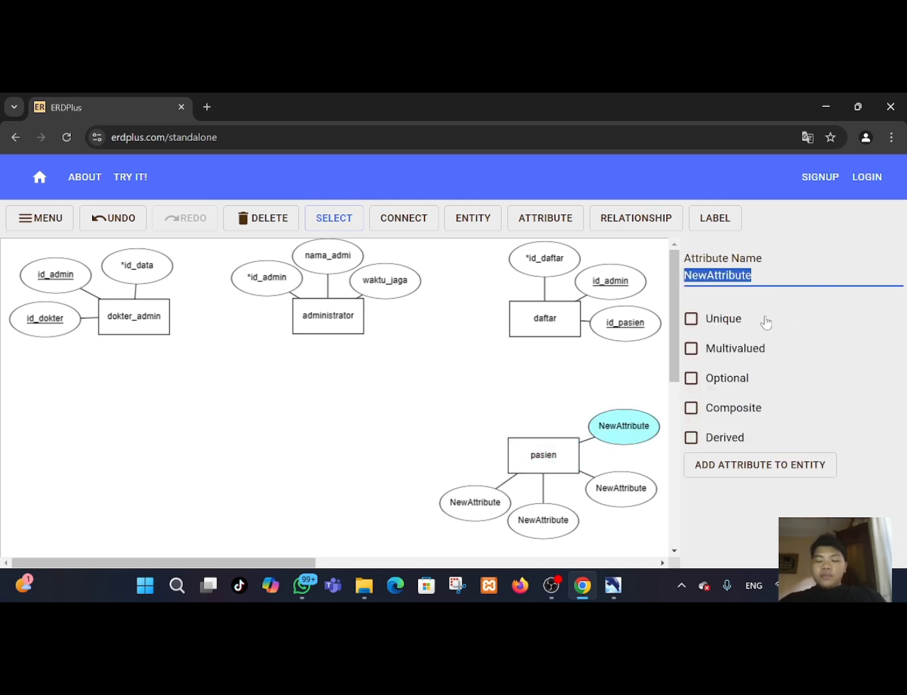
key(BackSpace)
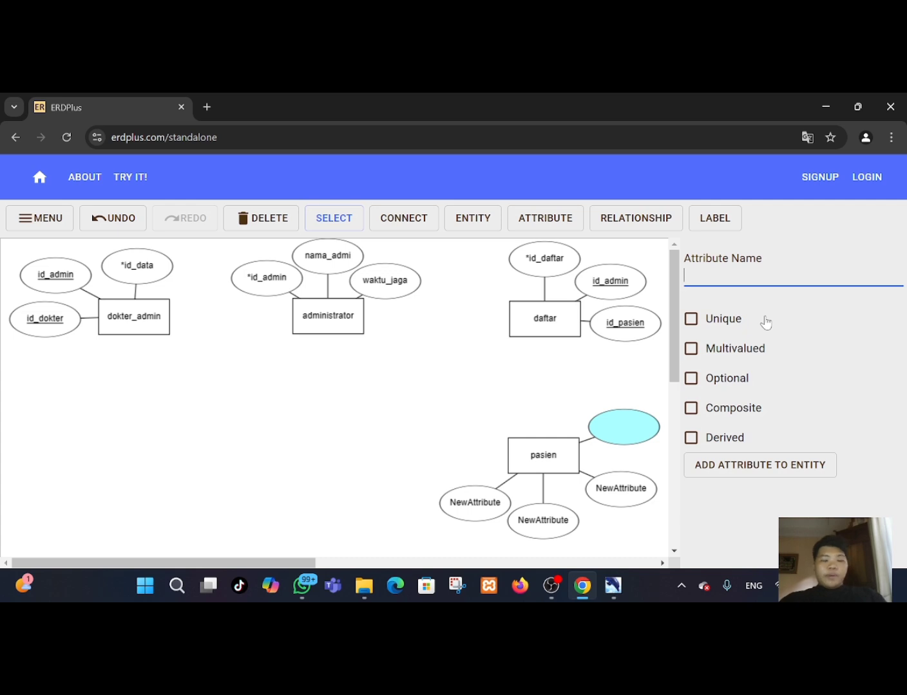
text(i)
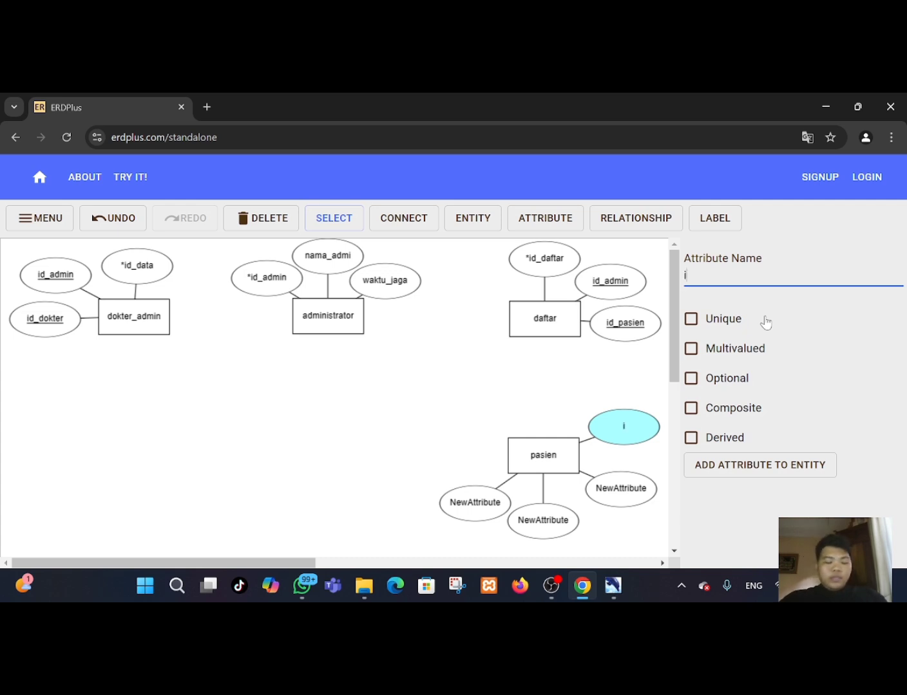
text(d_)
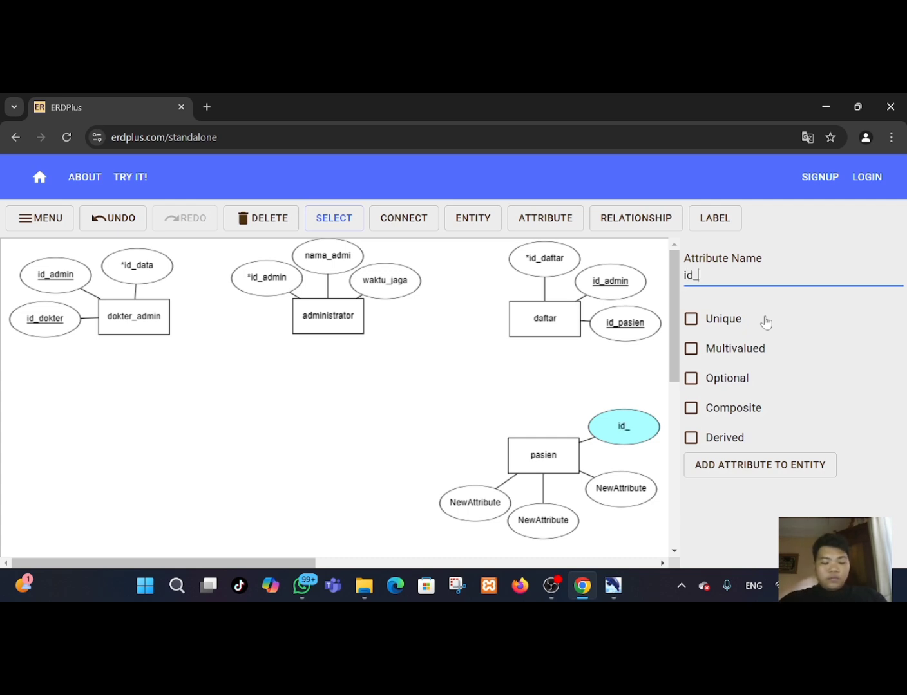
text(pasien)
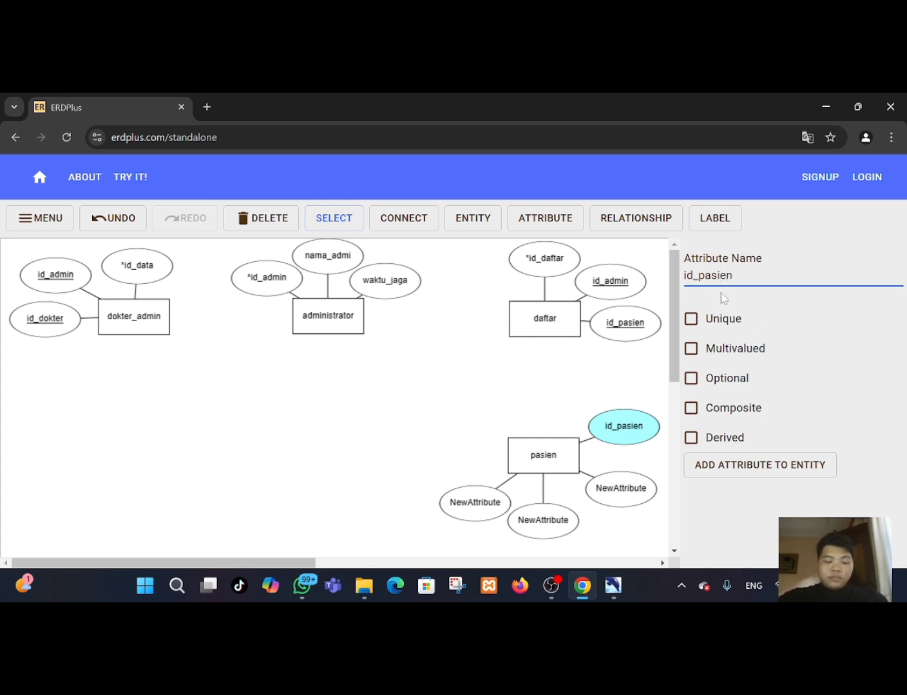
text(*)
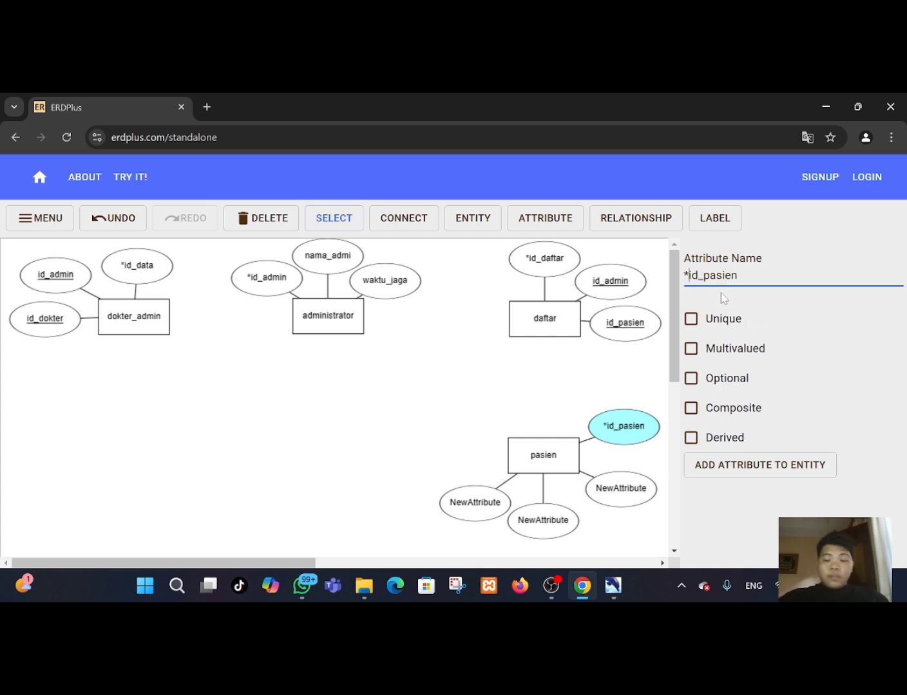
Rename pasien's lower-right attribute to nama_pasien.
click(617, 491)
key(BackSpace)
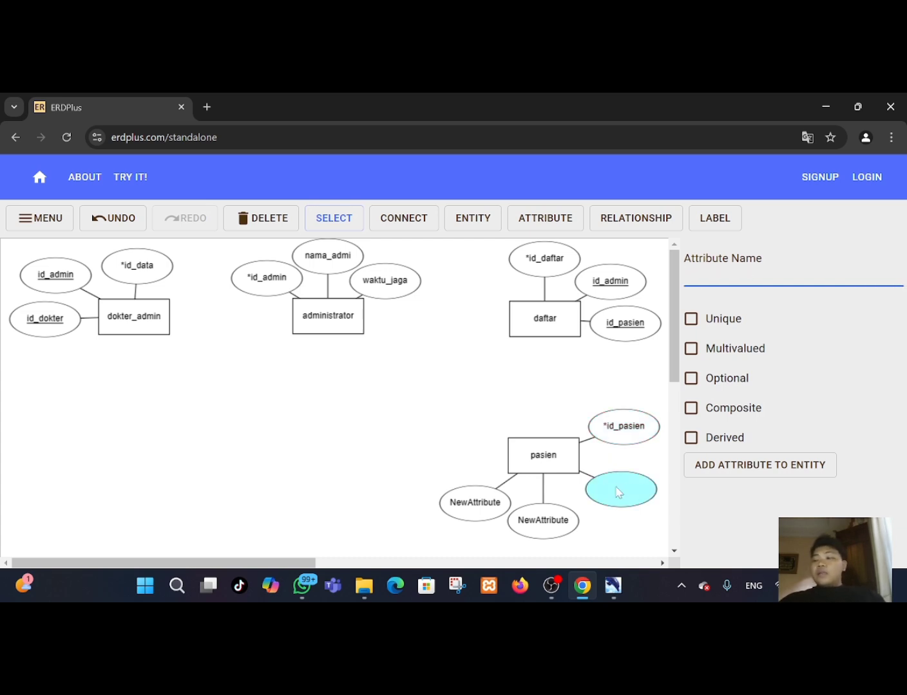
text(nama)
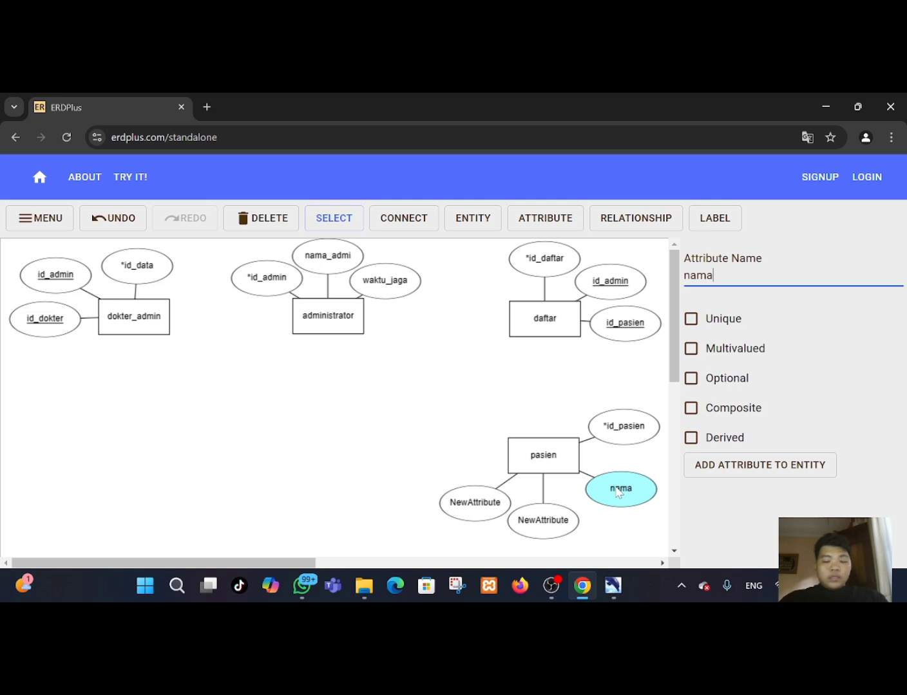
text(_)
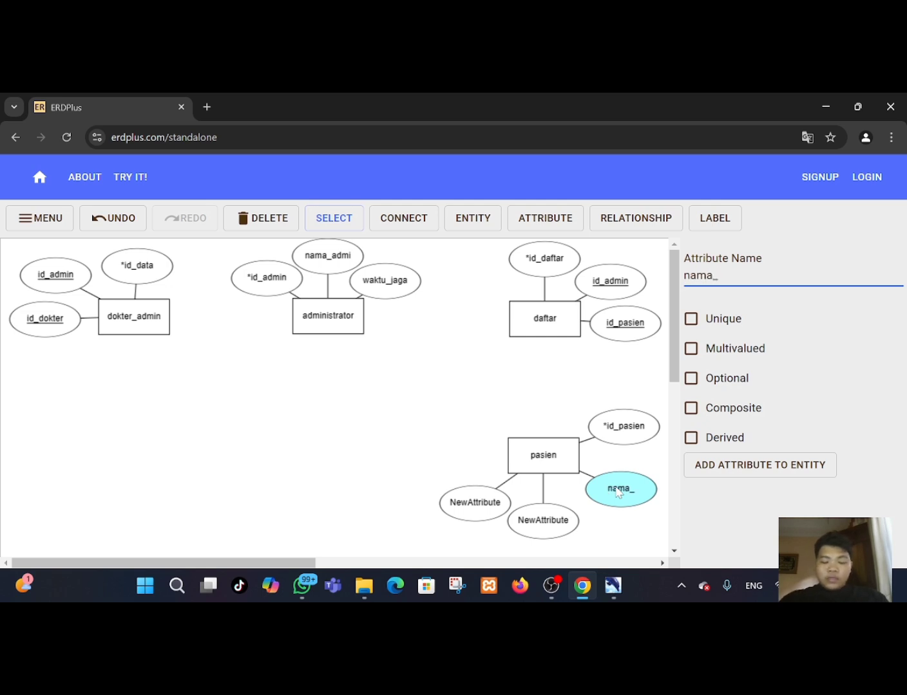
text(pasien)
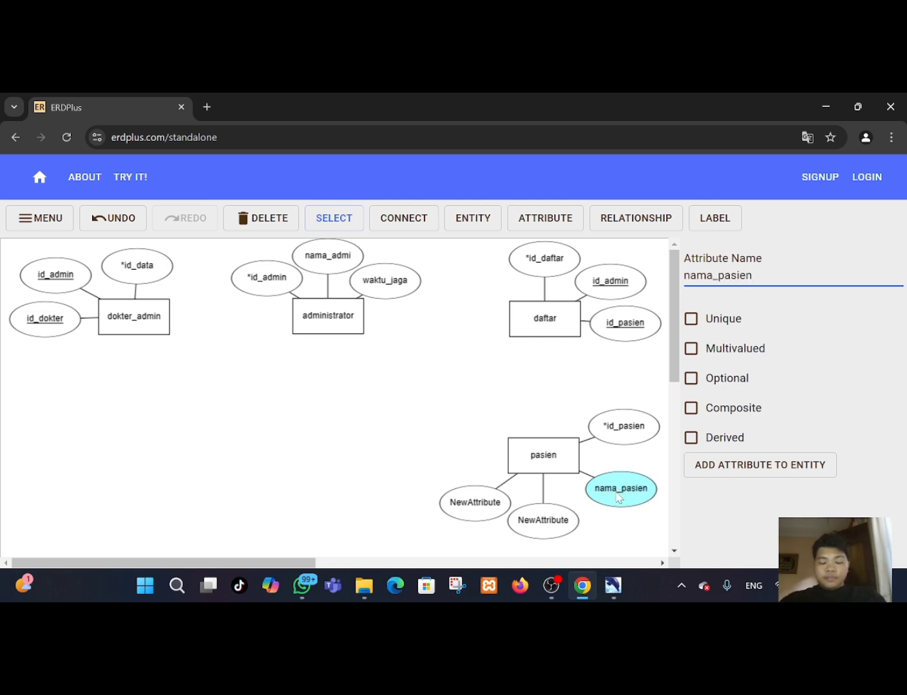
Rename pasien's bottom attribute to jenis_kelamin.
click(533, 519)
key(BackSpace)
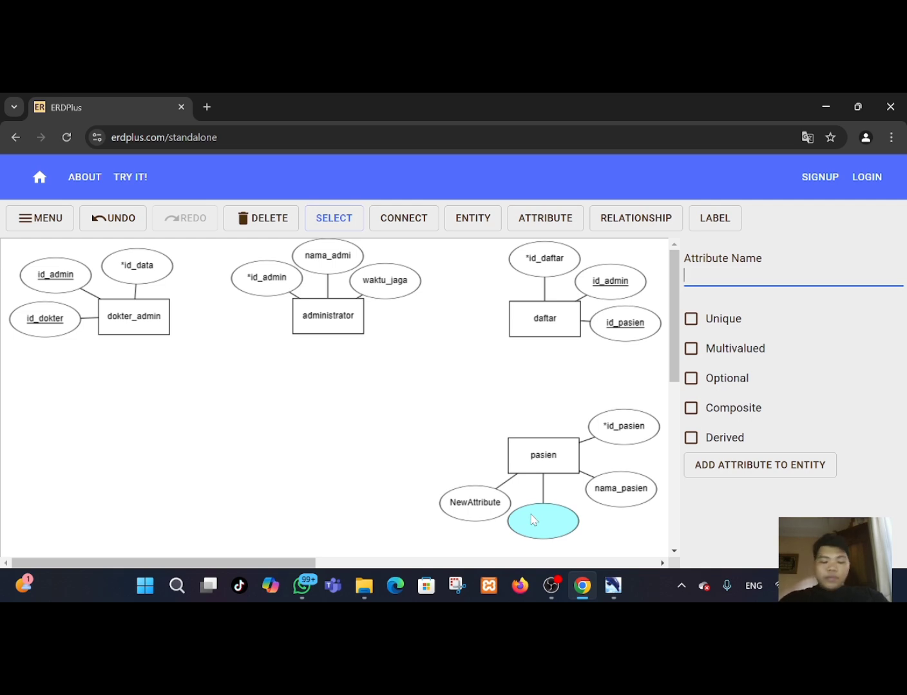
text(jenis)
text(_kelamin)
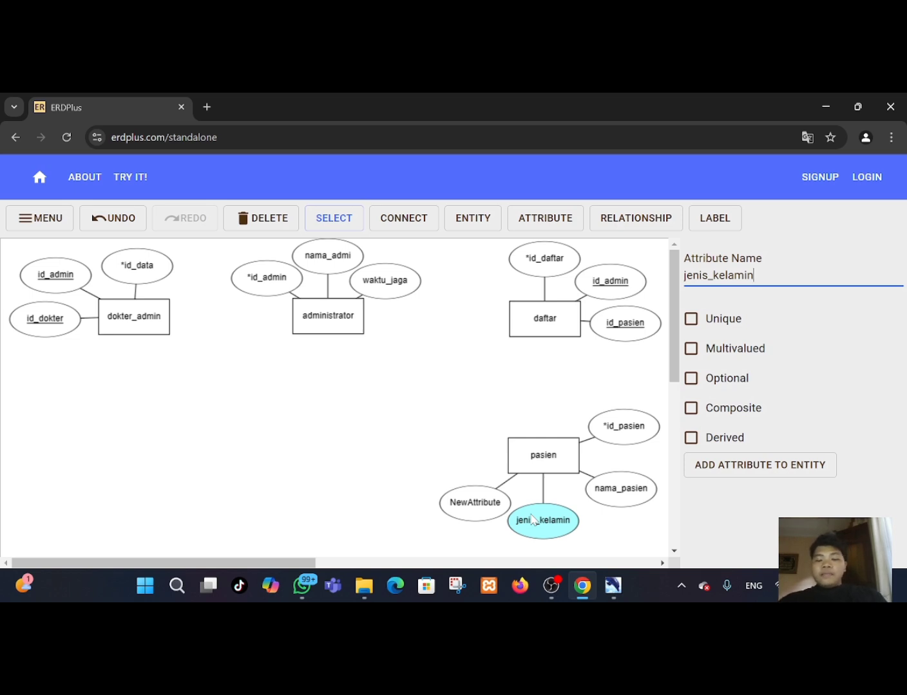
Rename pasien's left attribute to alamat-pasien.
click(485, 510)
key(BackSpace)
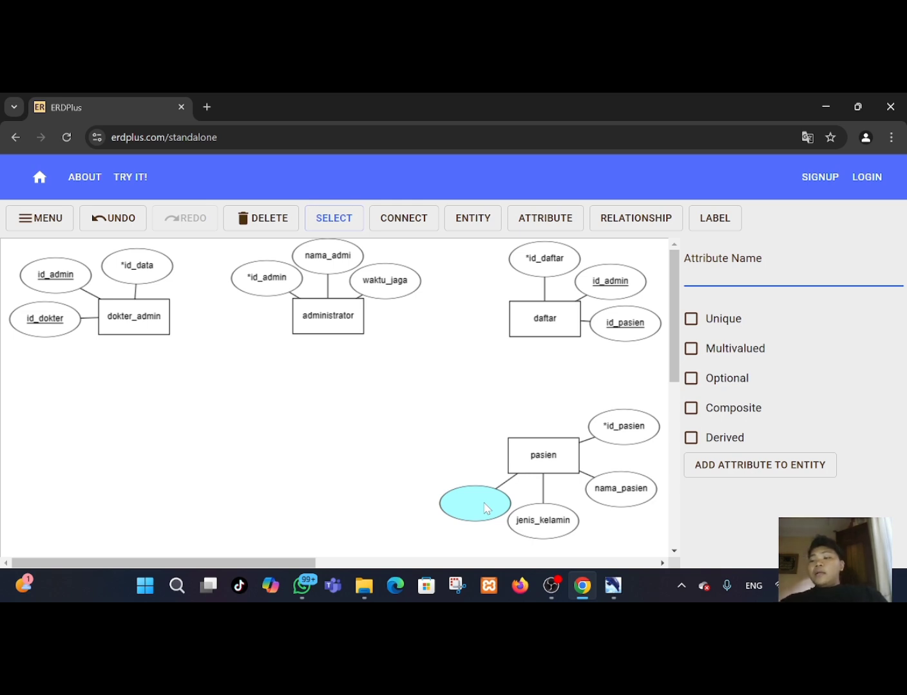
text(alamat)
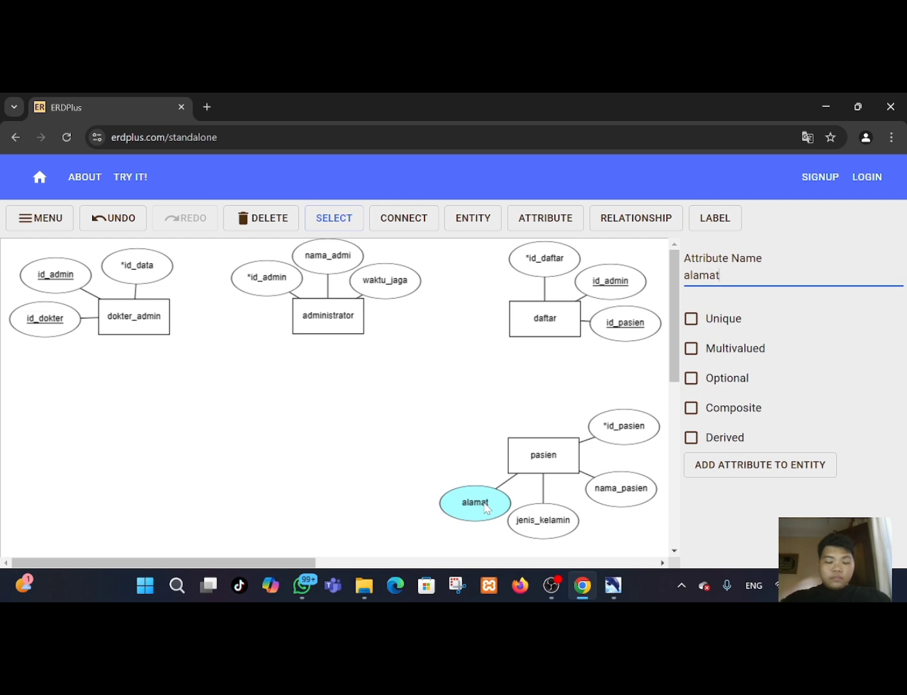
text(-pasien)
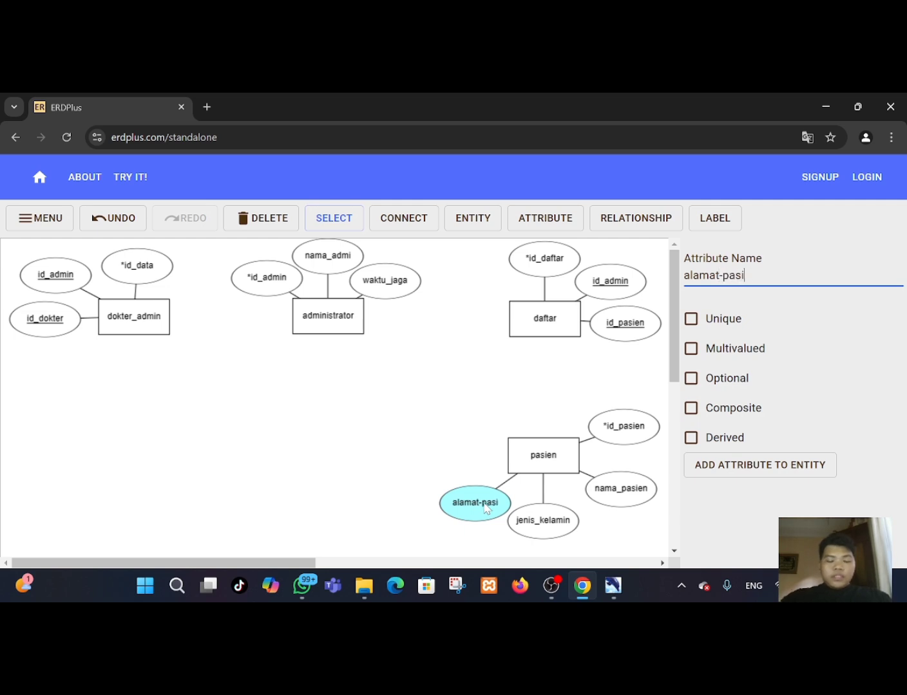
Place a new entity between administrator and pasien.
click(638, 534)
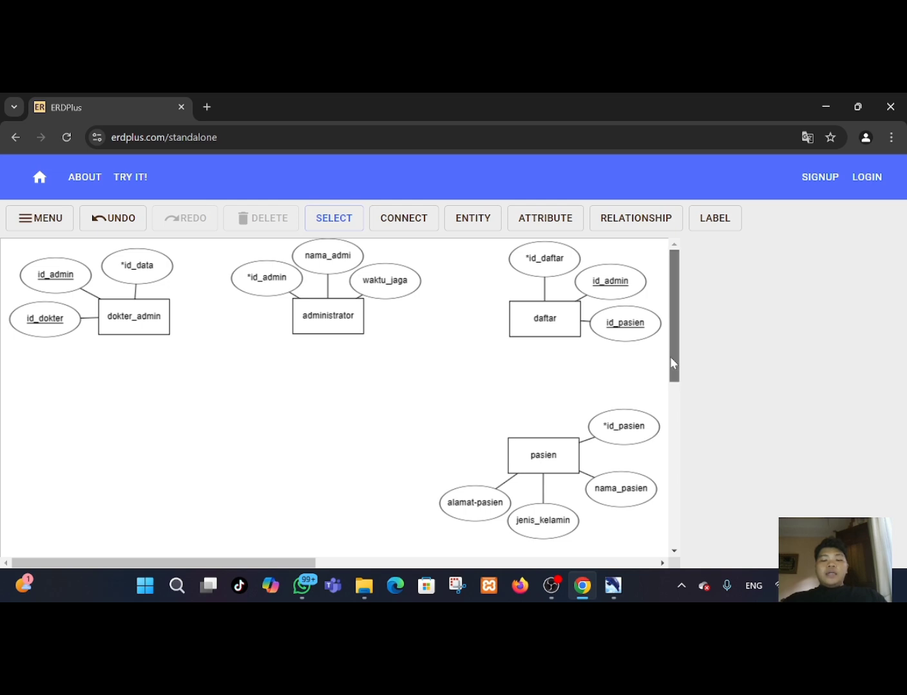
mouse_move(670, 365)
mouse_down()
mouse_move(676, 376)
mouse_move(677, 343)
mouse_up()
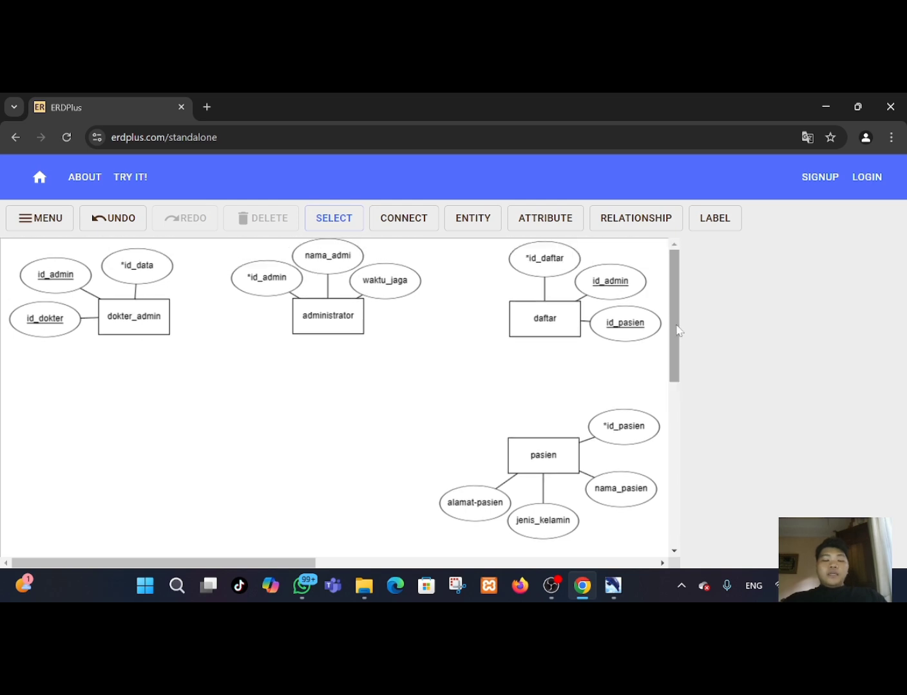
click(458, 220)
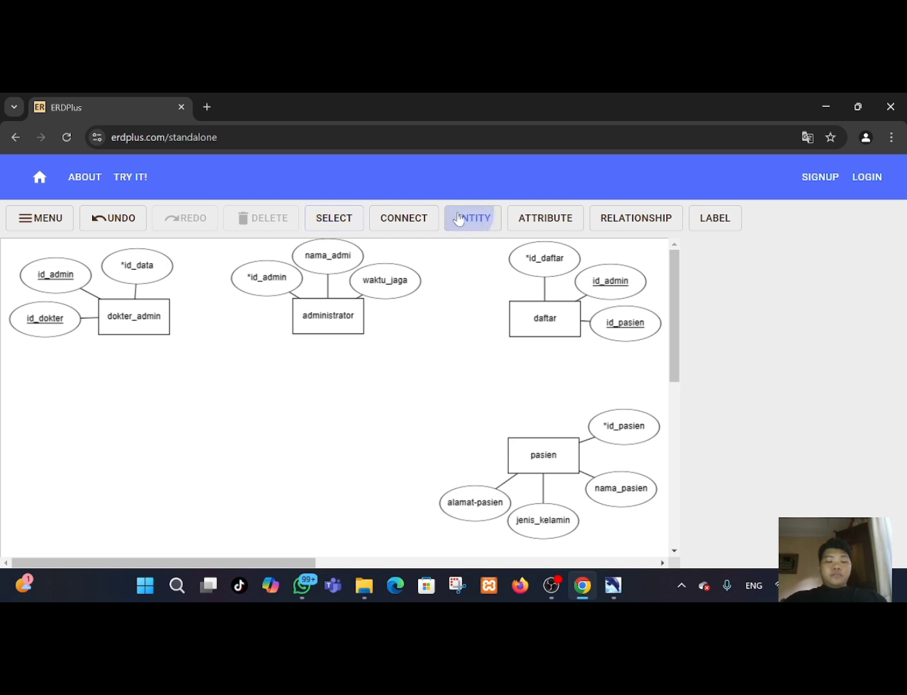
click(340, 453)
click(335, 456)
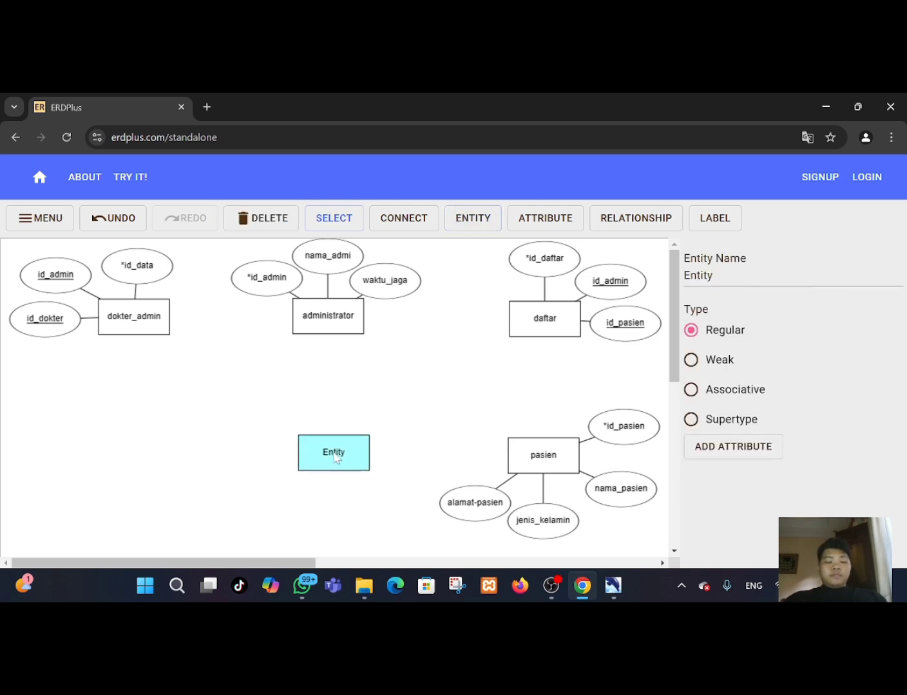
Shift the administrator entity and its attributes slightly to the right.
mouse_move(335, 457)
mouse_down()
mouse_move(344, 459)
mouse_move(336, 458)
mouse_up()
double_click(334, 457)
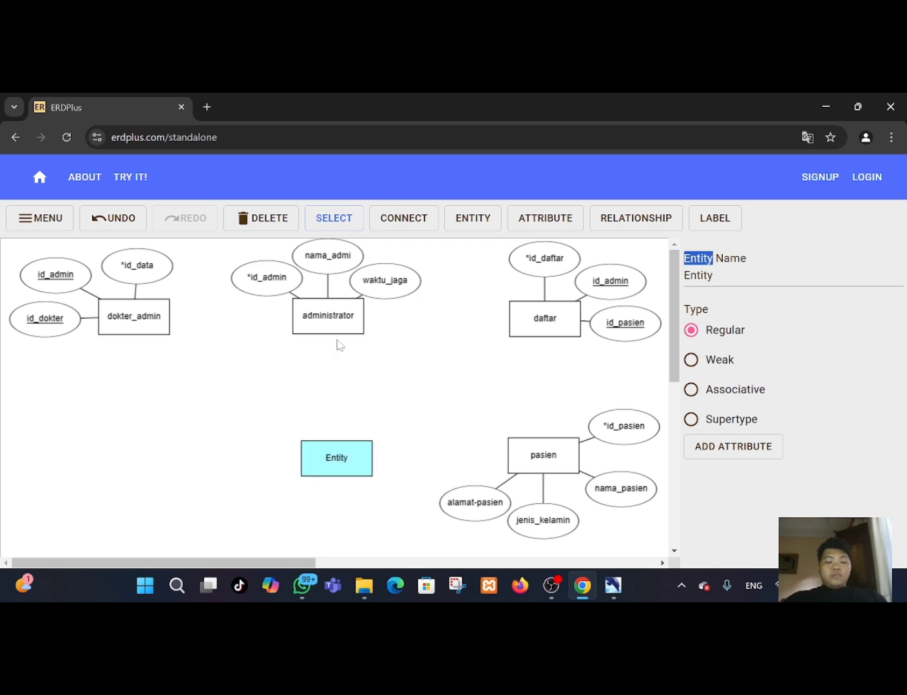
drag(337, 329, 348, 330)
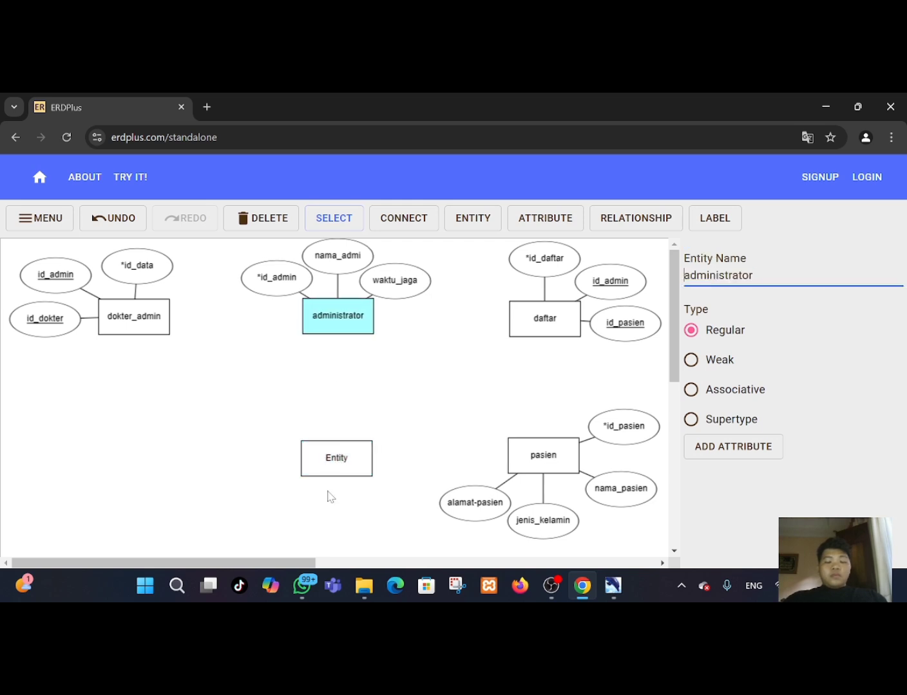
Add five attributes to the new entity.
double_click(344, 465)
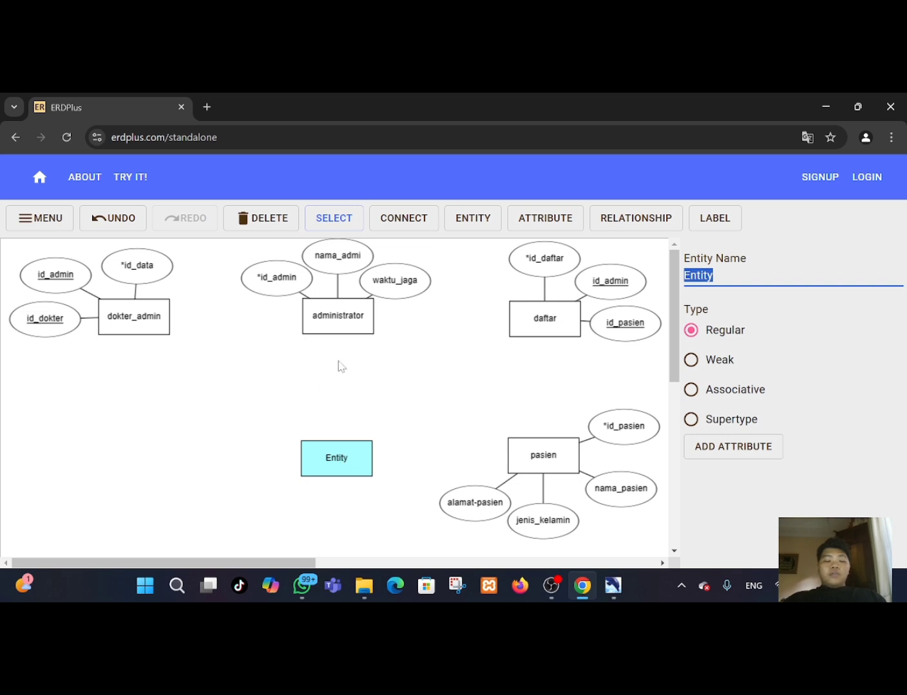
click(721, 453)
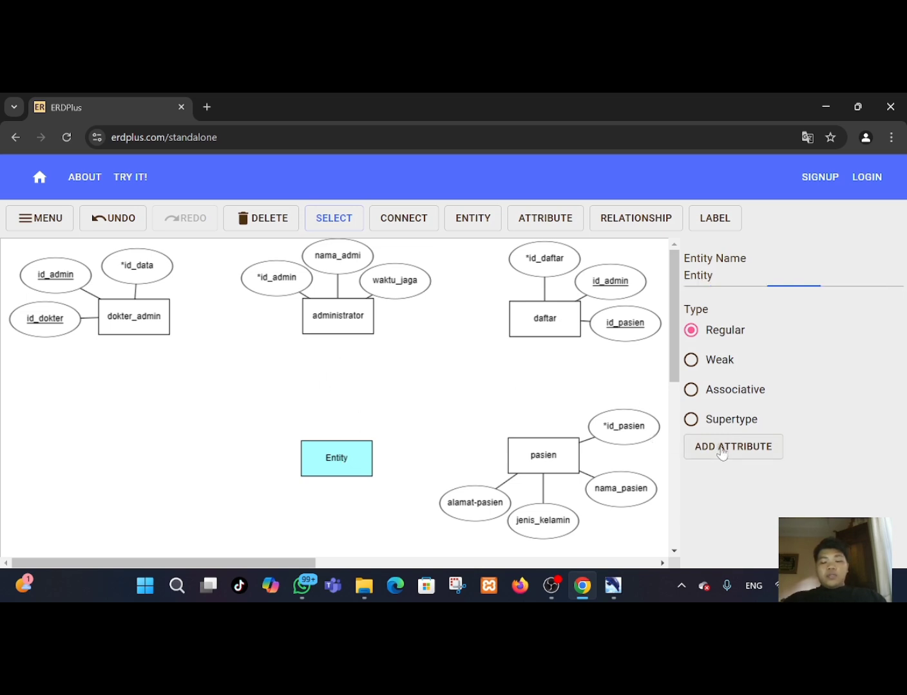
click(721, 458)
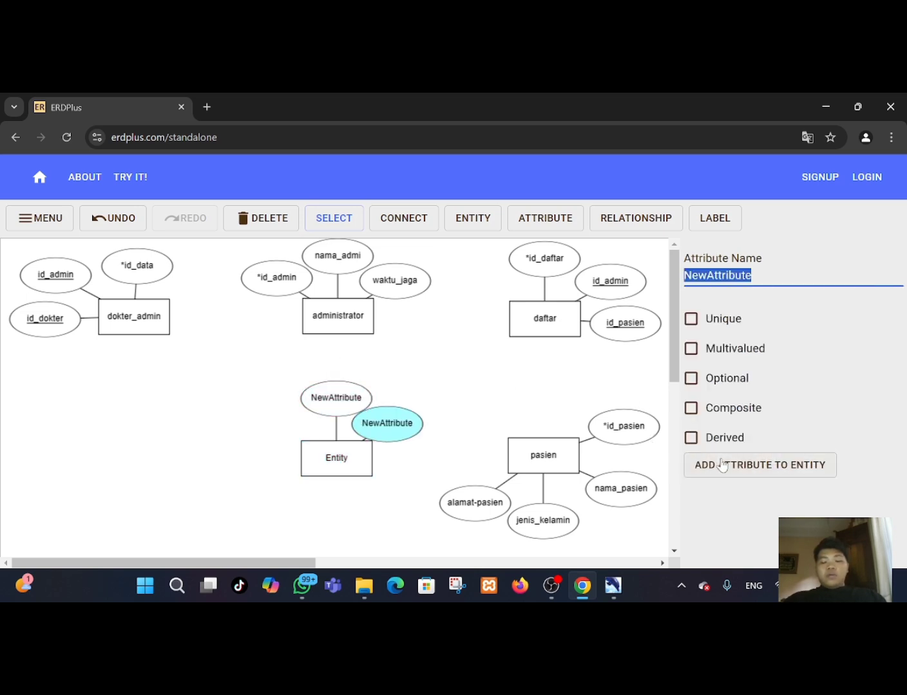
click(722, 465)
click(723, 465)
click(722, 464)
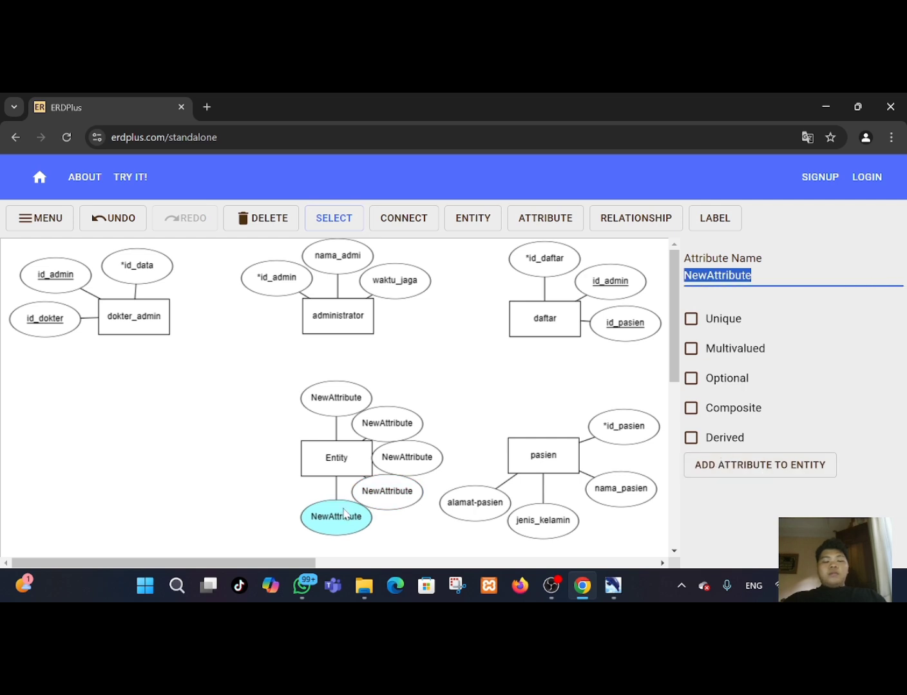
click(329, 395)
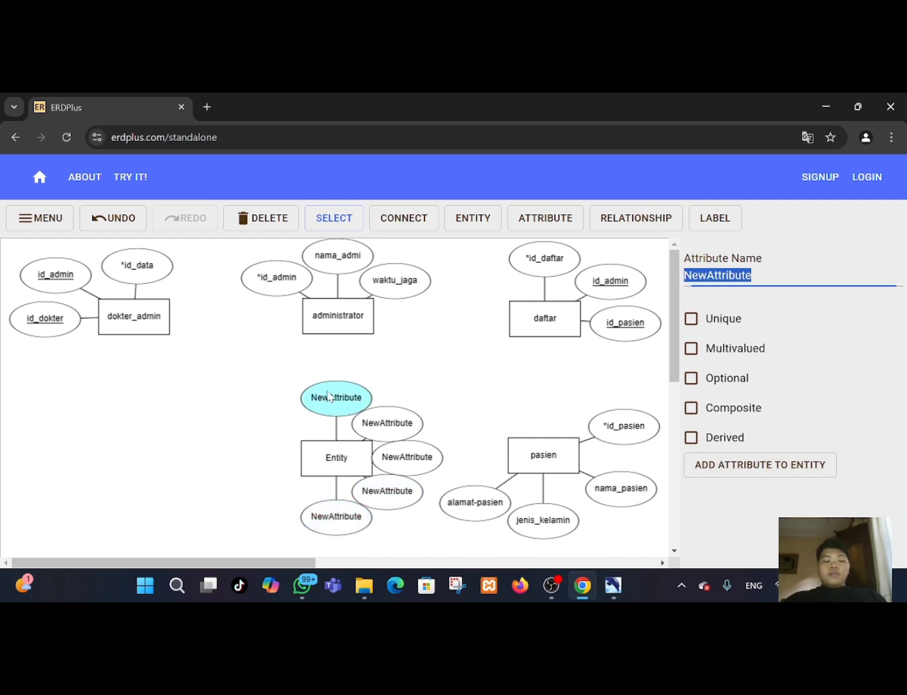
Rename the new entity to pasien-dokter.
click(345, 460)
key(BackSpace)
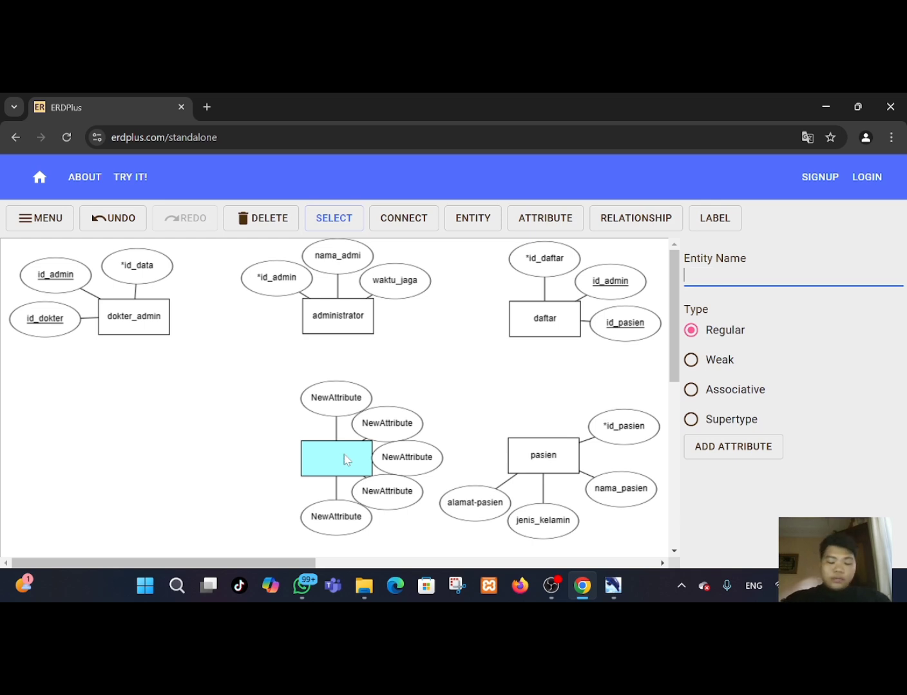
text(pasien)
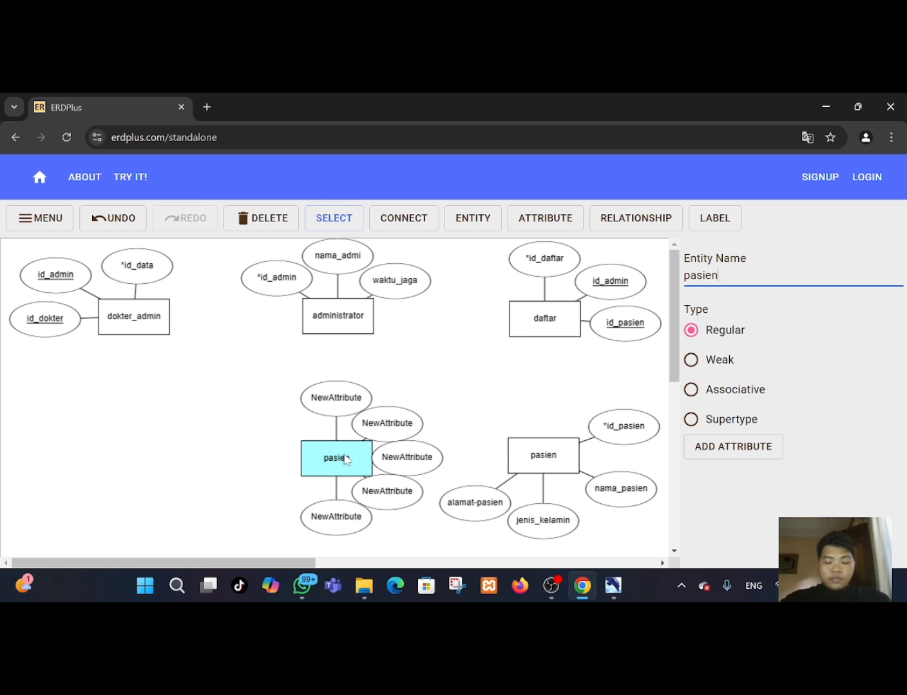
text(-dokte)
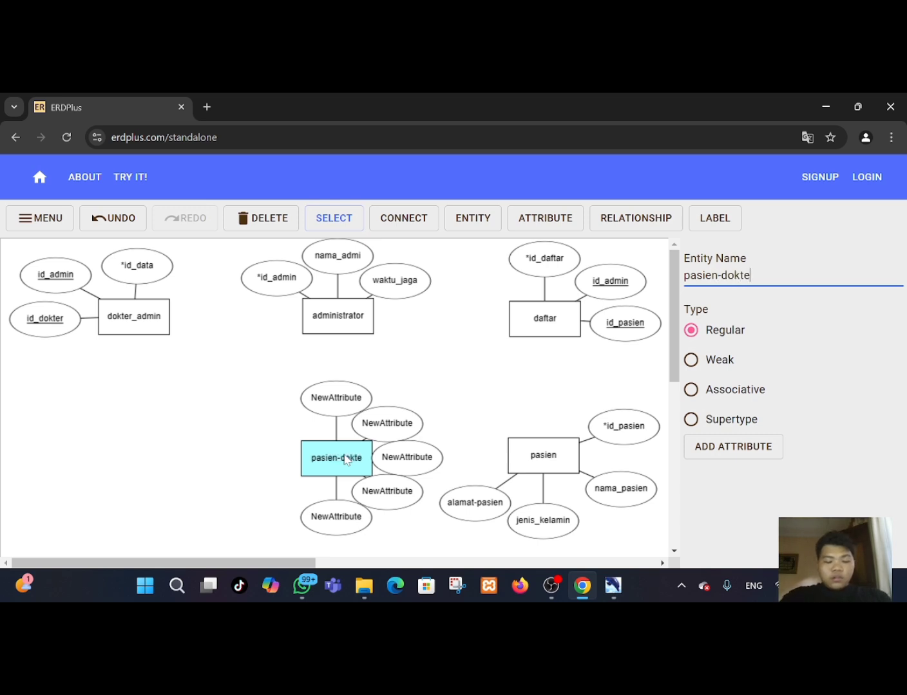
text(r)
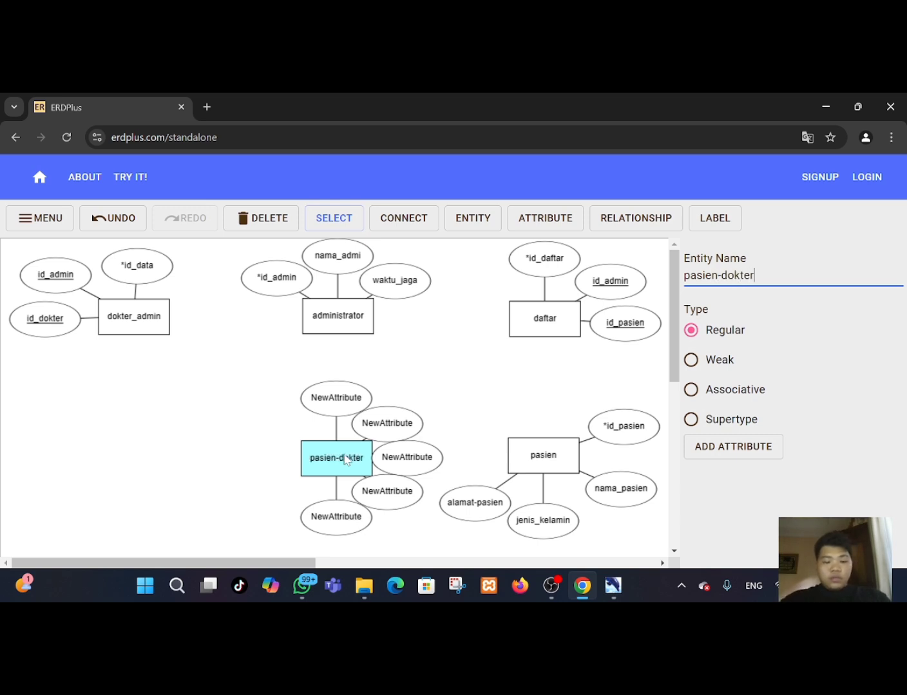
Rename pasien-dokter's top attribute to *id.
click(335, 392)
key(BackSpace)
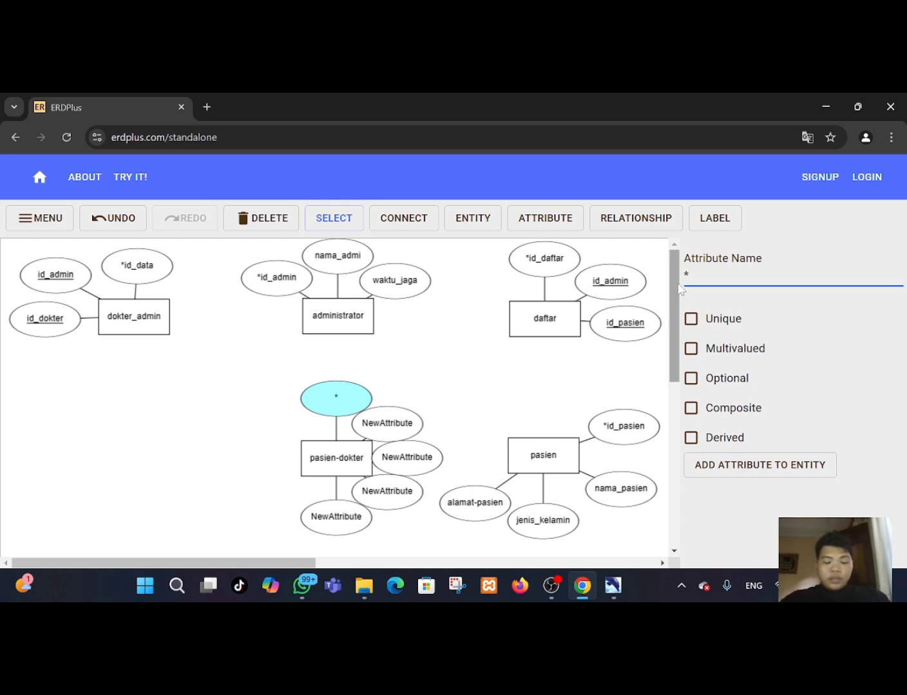
text(id)
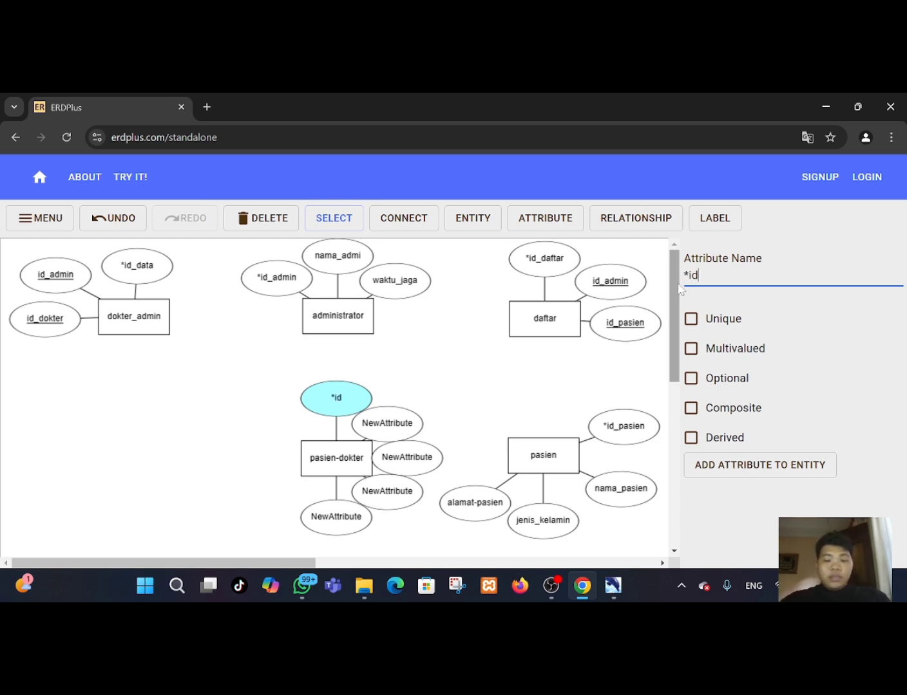
Rename pasien-dokter's upper-right attribute to id_dokter and mark it as Unique.
click(398, 414)
key(BackSpace)
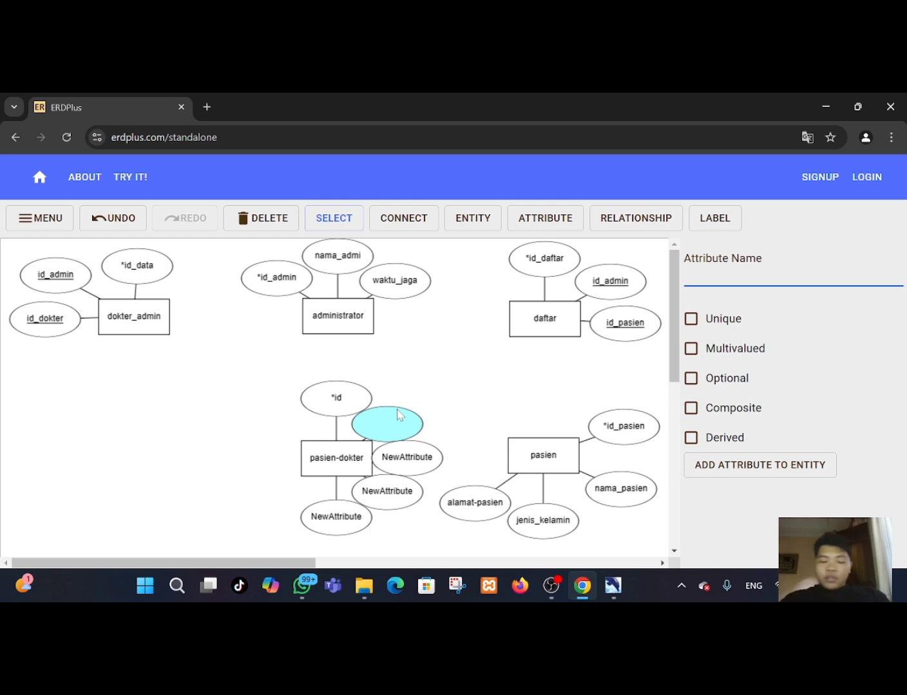
text(id)
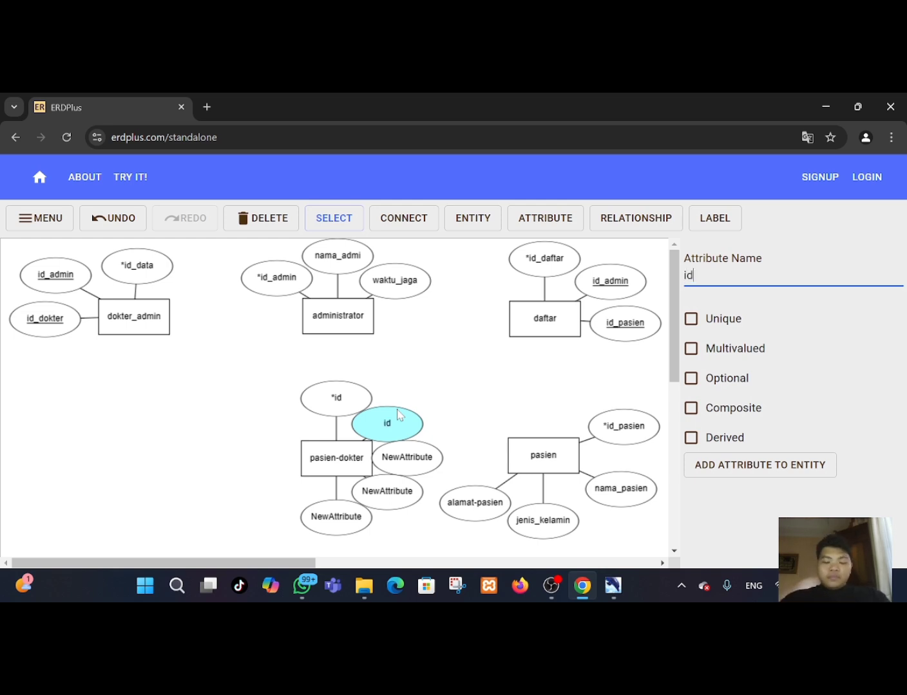
text(_dokter)
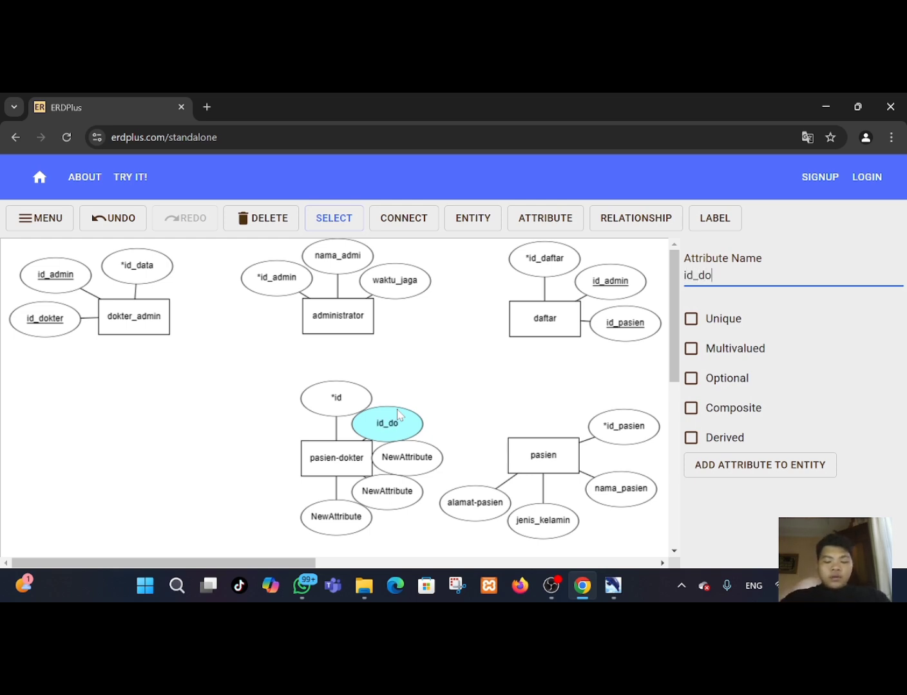
click(691, 321)
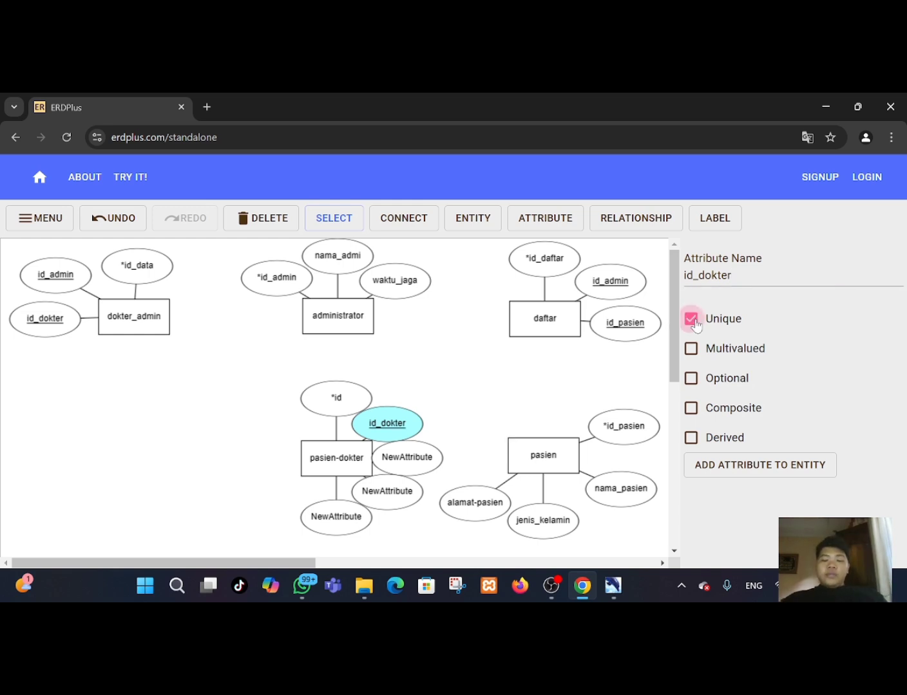
Rename pasien-dokter's right attribute to waktu_jaga.
click(406, 457)
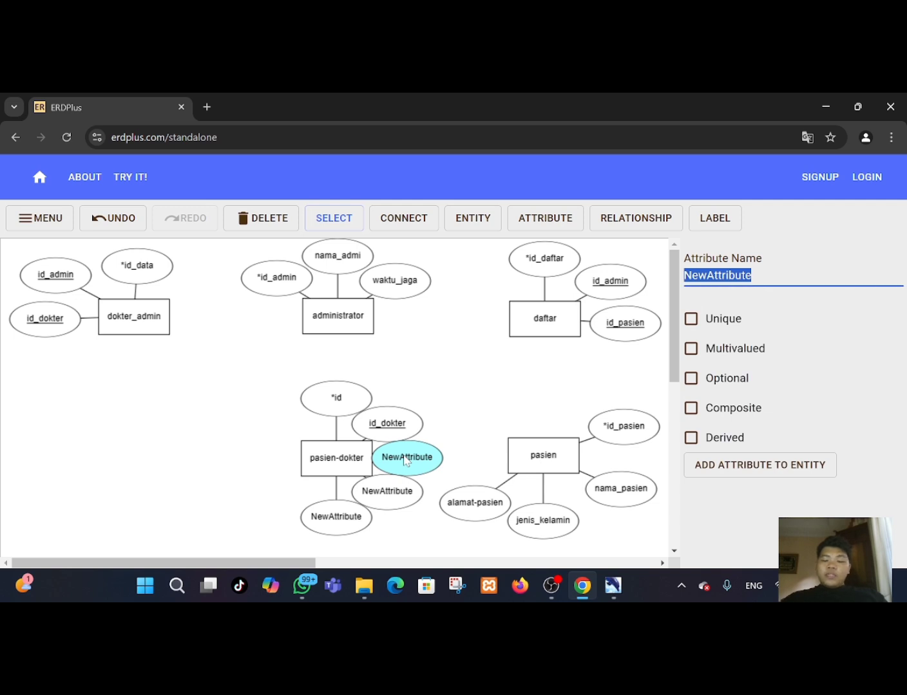
key(BackSpace)
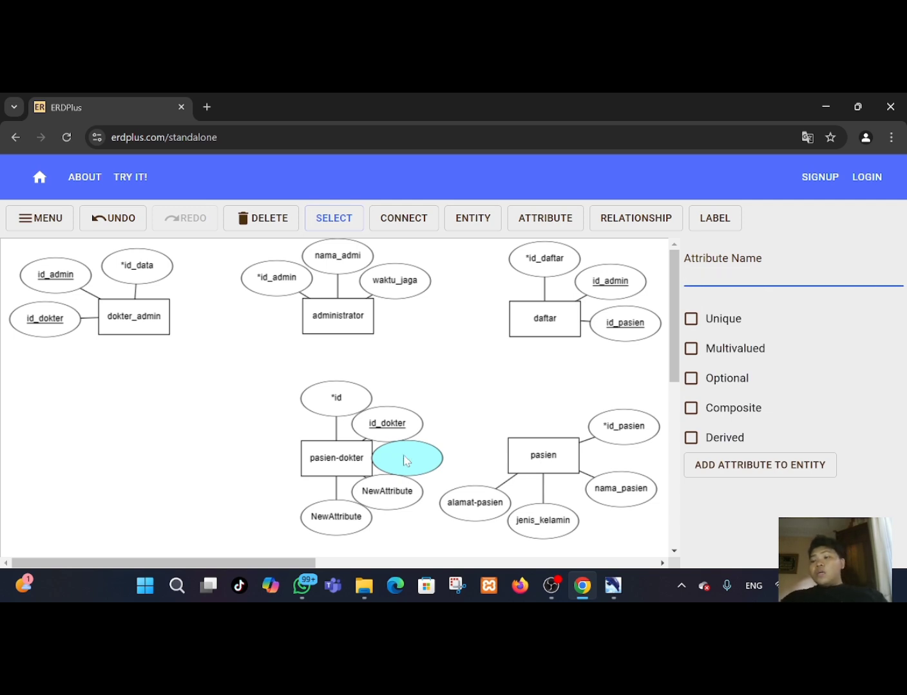
text(waktu)
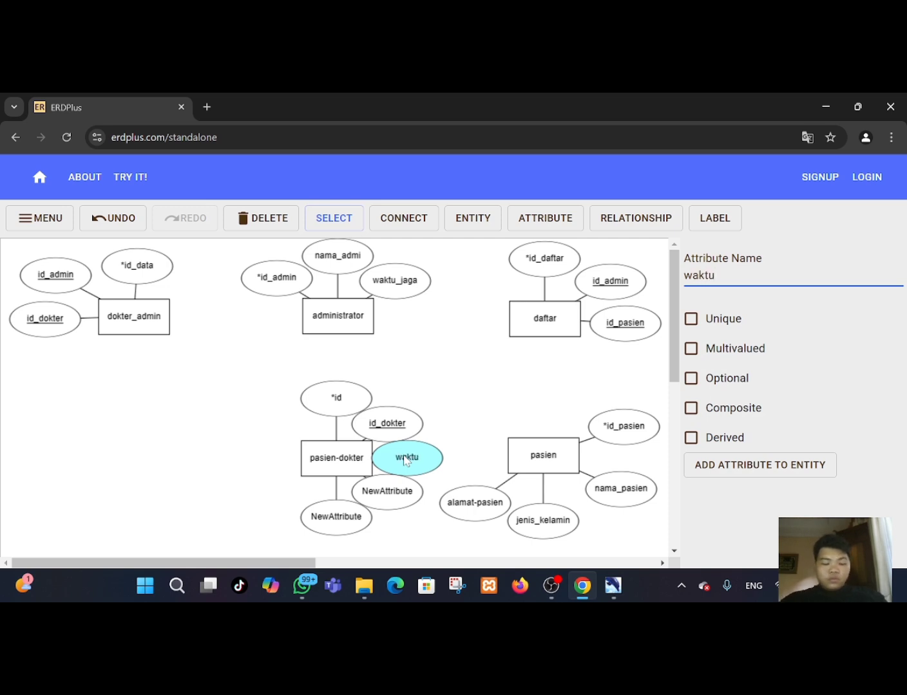
text(_jaga)
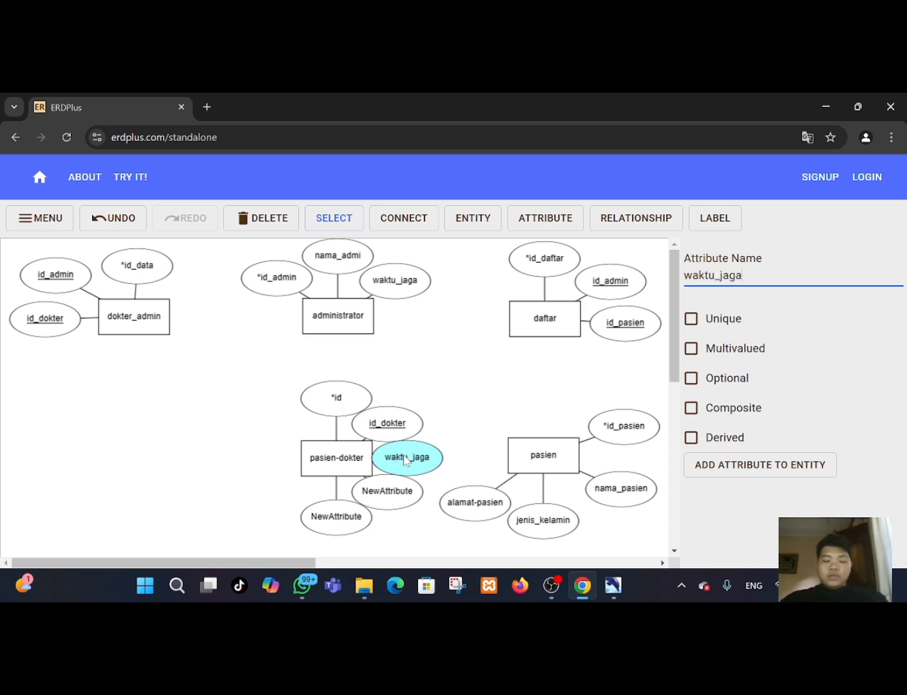
Rename pasien-dokter's lower-right attribute to id_pasien and mark it as Unique.
click(398, 488)
key(BackSpace)
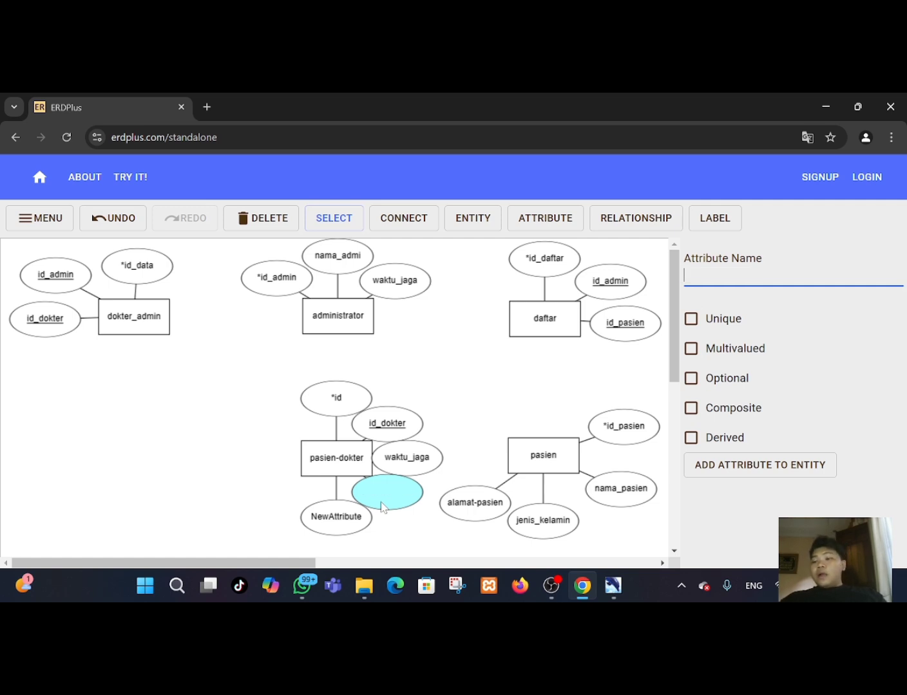
text(id)
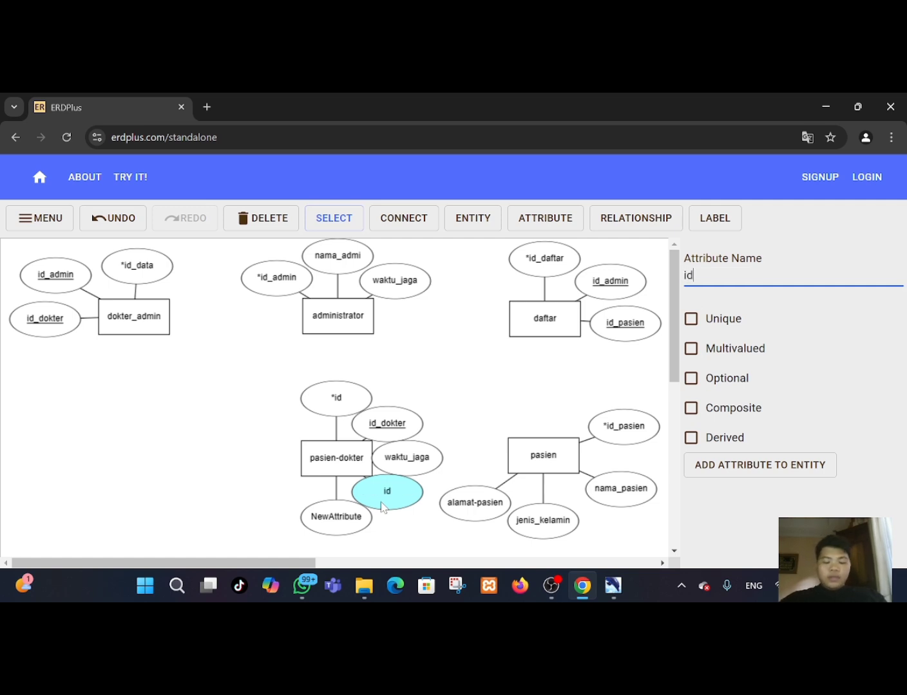
text(_pasien)
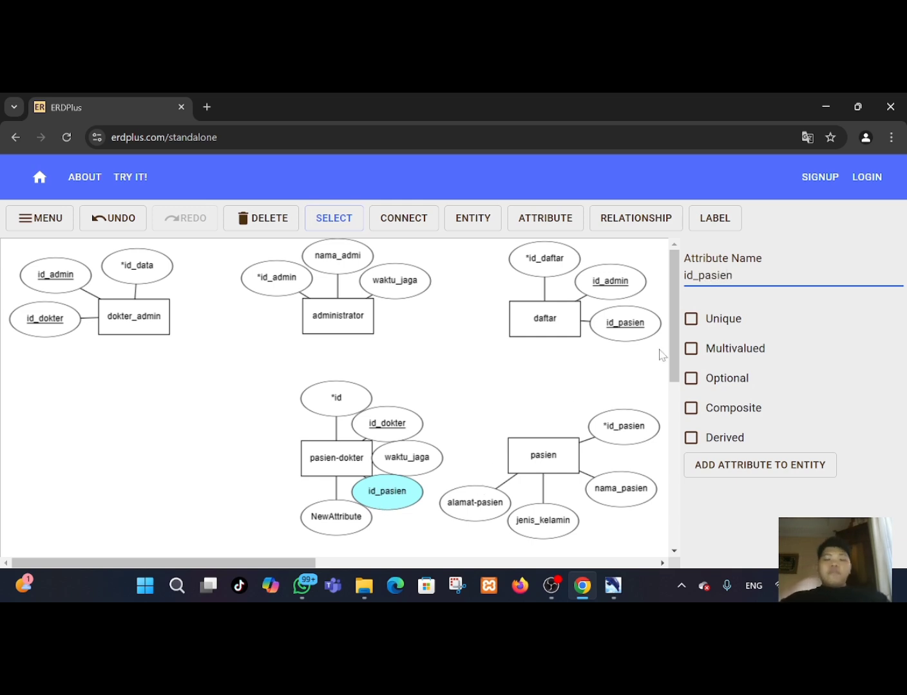
click(694, 324)
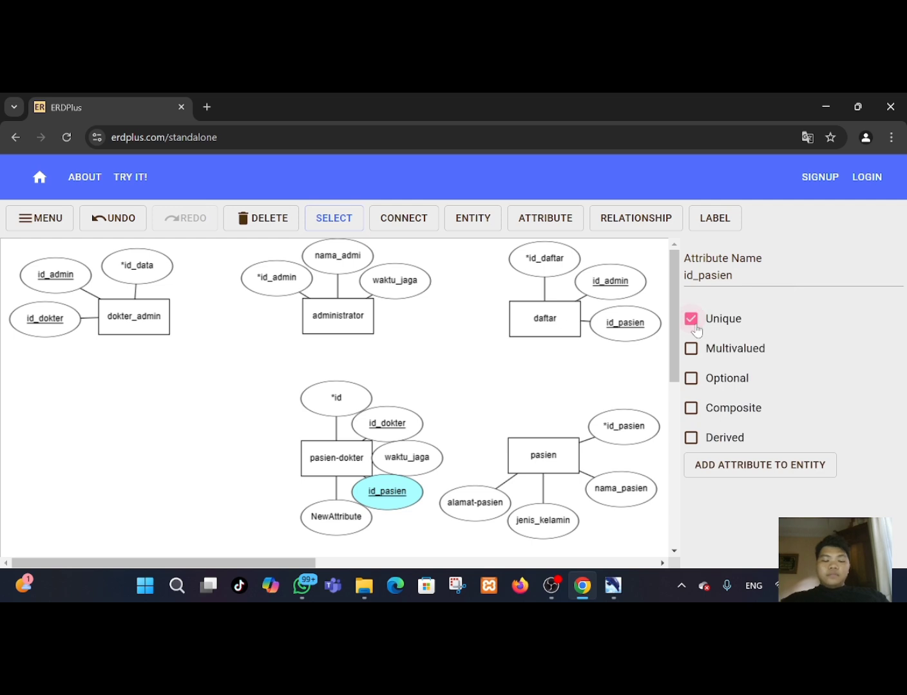
Rename pasien-dokter's bottom attribute to resep.
click(323, 520)
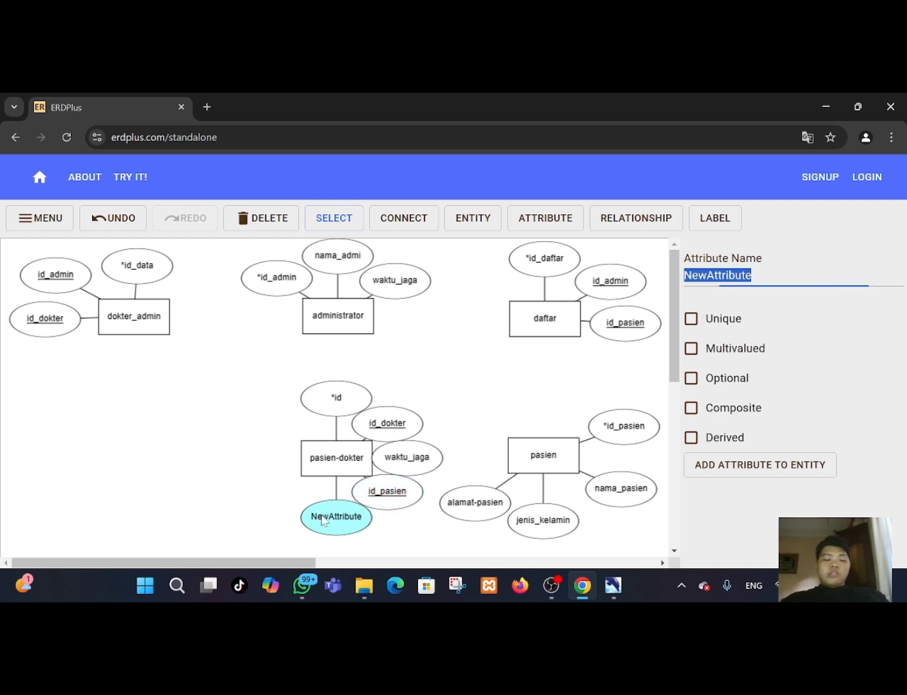
key(BackSpace)
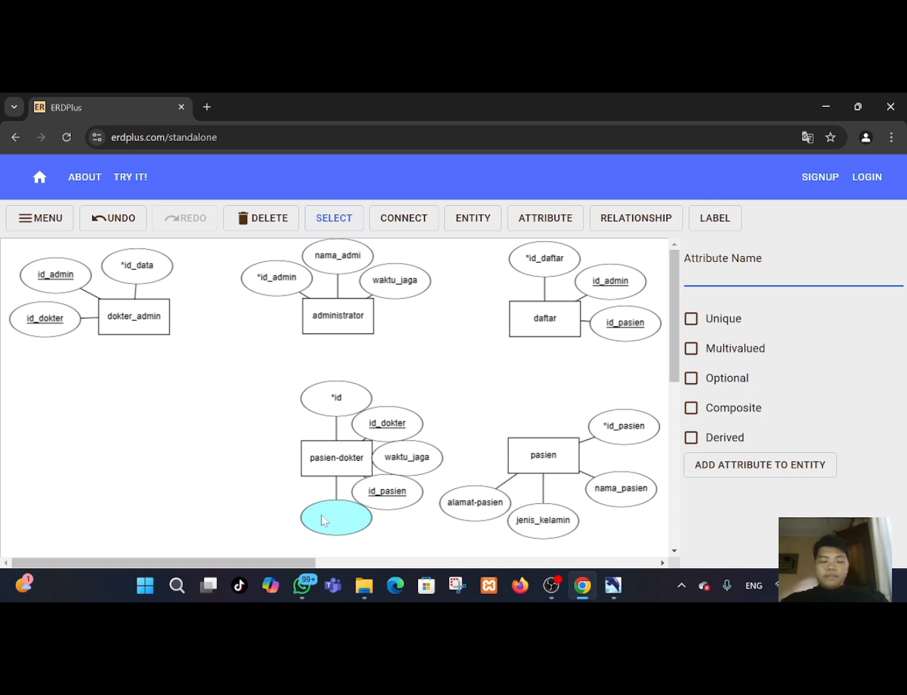
text(s)
key(BackSpace)
text(resep)
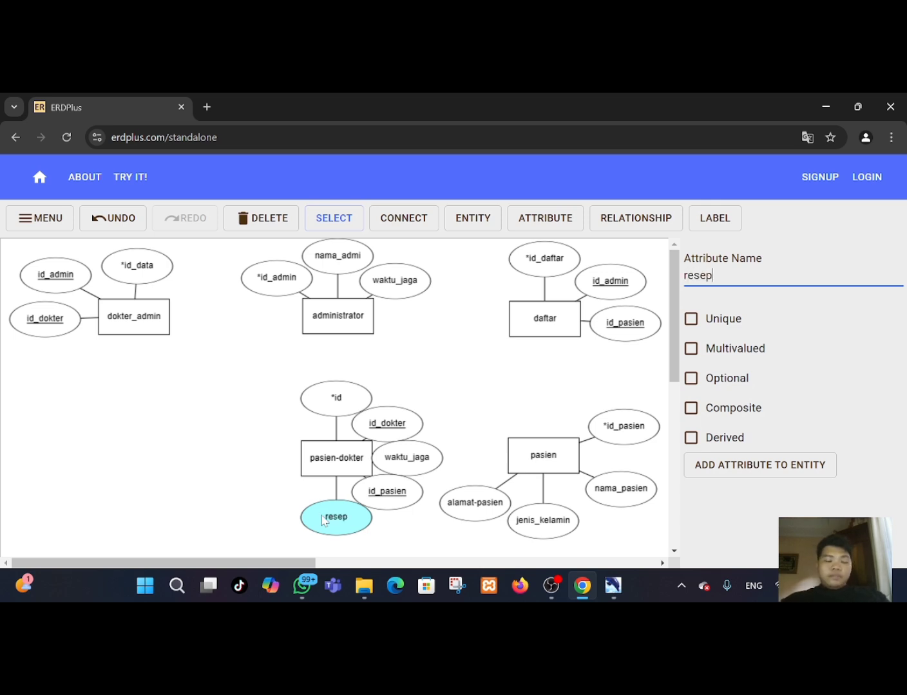
Rearrange pasien-dokter's attributes so they spread evenly around the entity.
click(405, 527)
drag(328, 527, 273, 510)
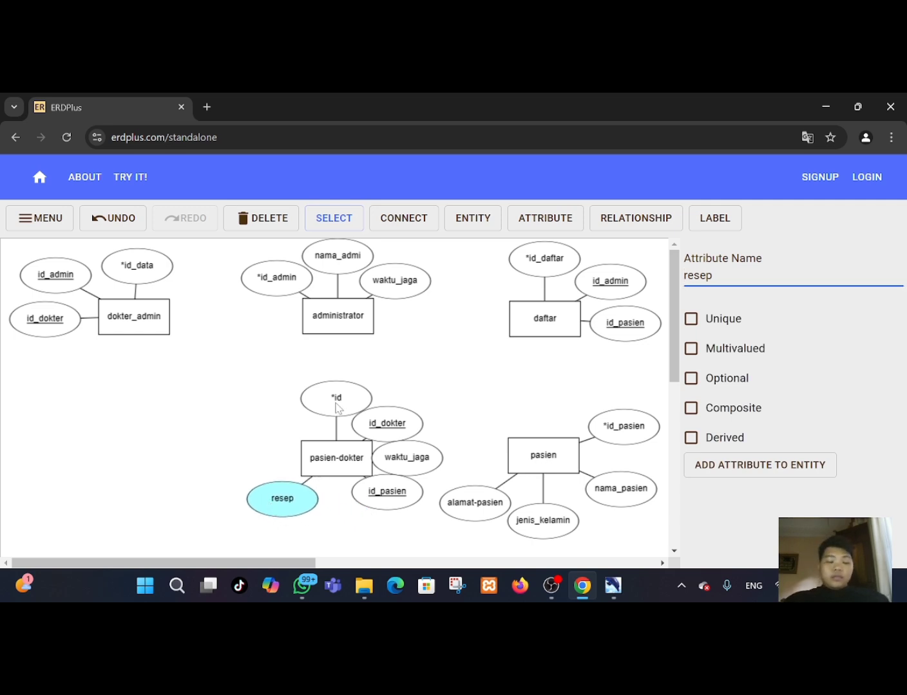
drag(338, 408, 291, 406)
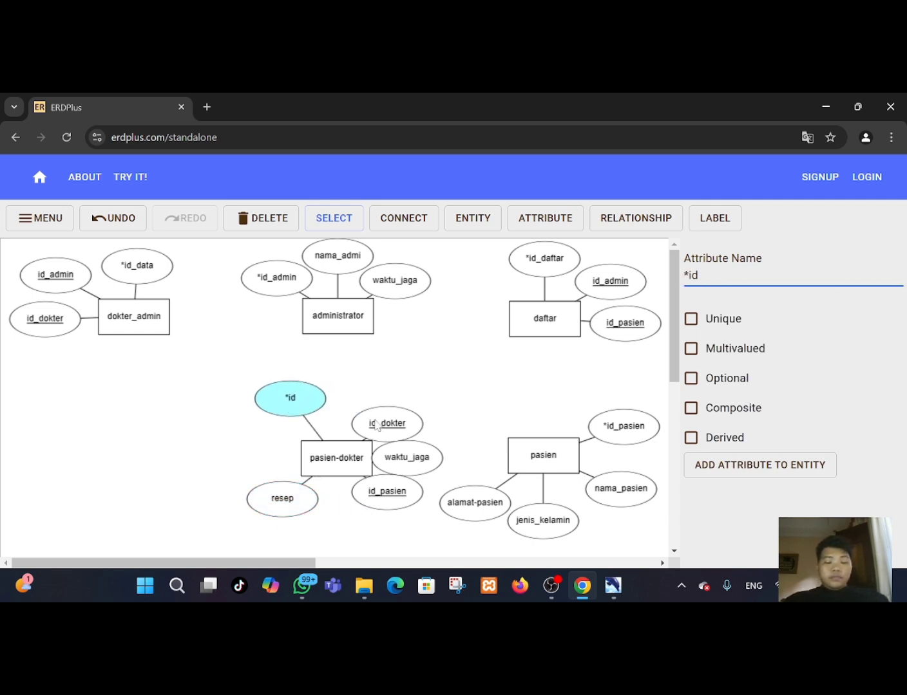
drag(379, 426, 370, 399)
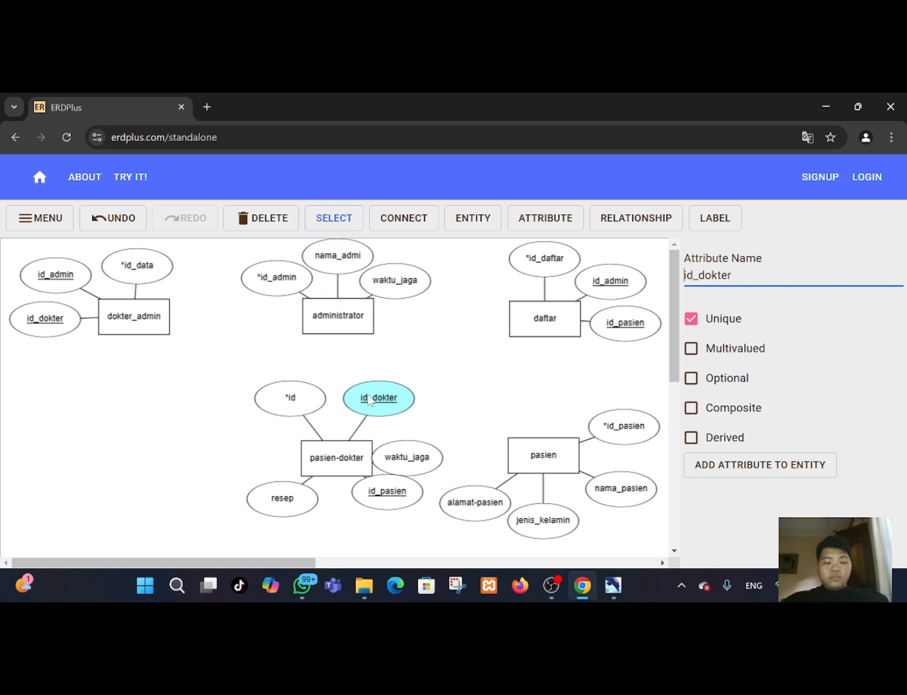
drag(393, 502, 342, 540)
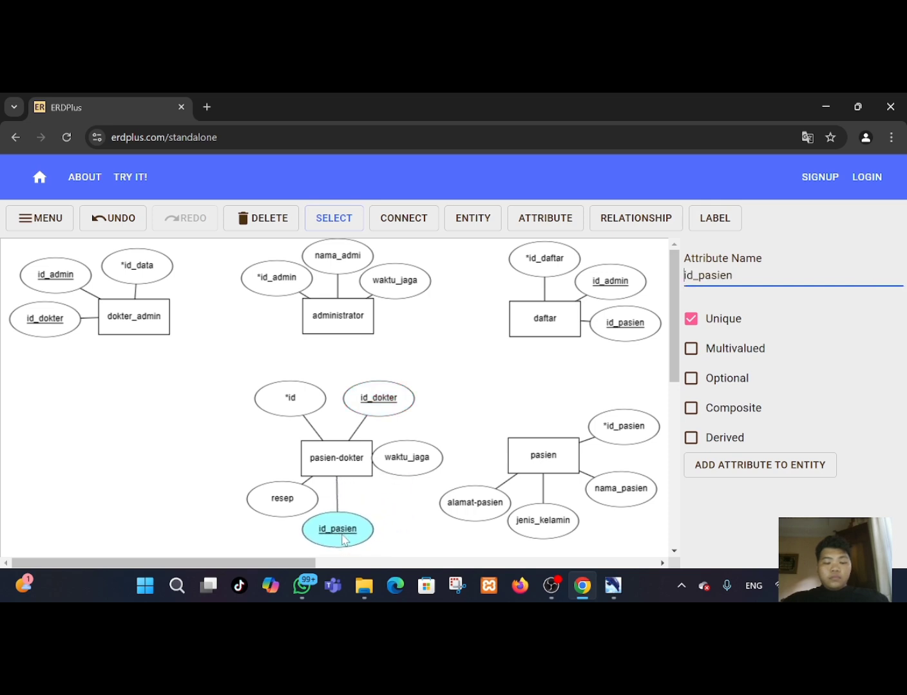
click(399, 459)
drag(399, 458, 379, 498)
click(381, 500)
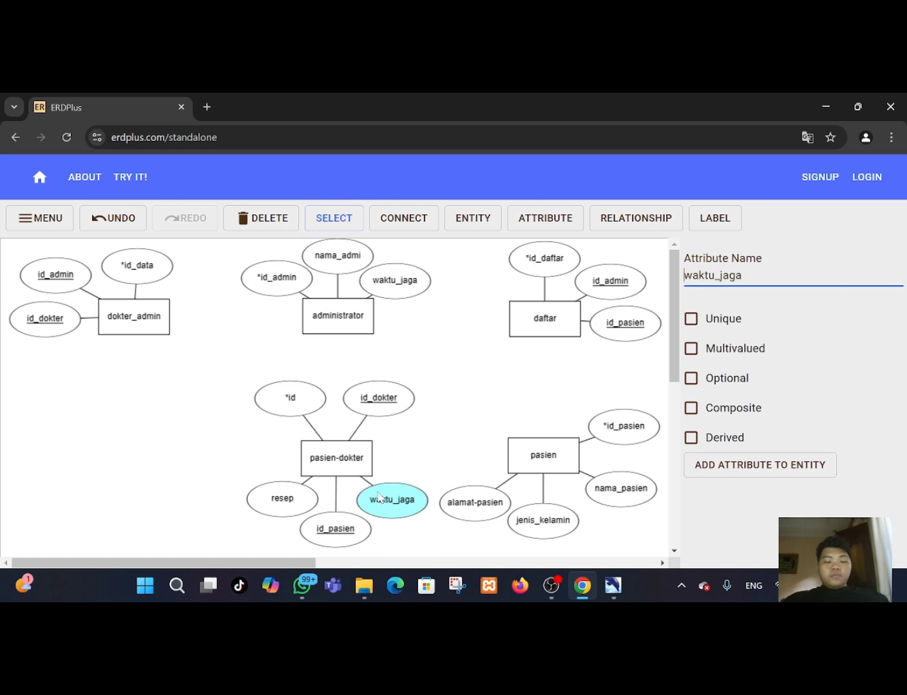
click(428, 533)
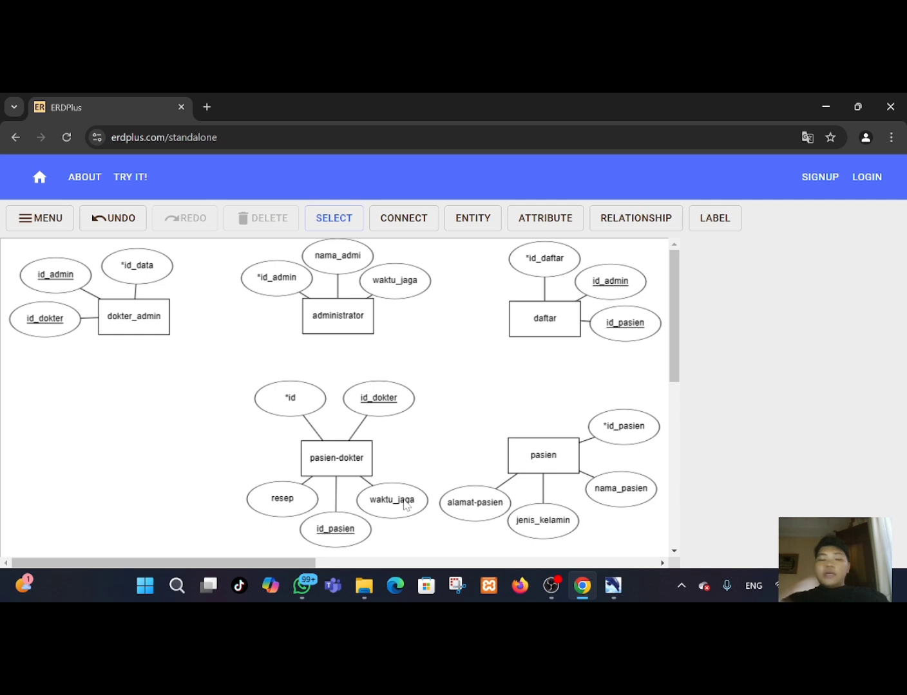
Place a new entity below dokter_admin and add six attributes to it.
click(485, 224)
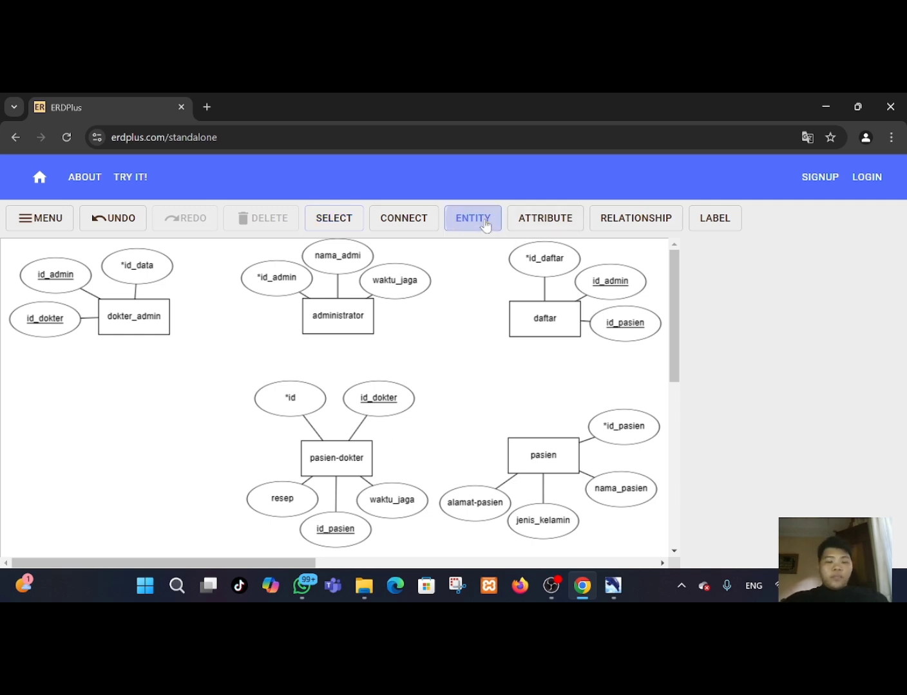
click(112, 463)
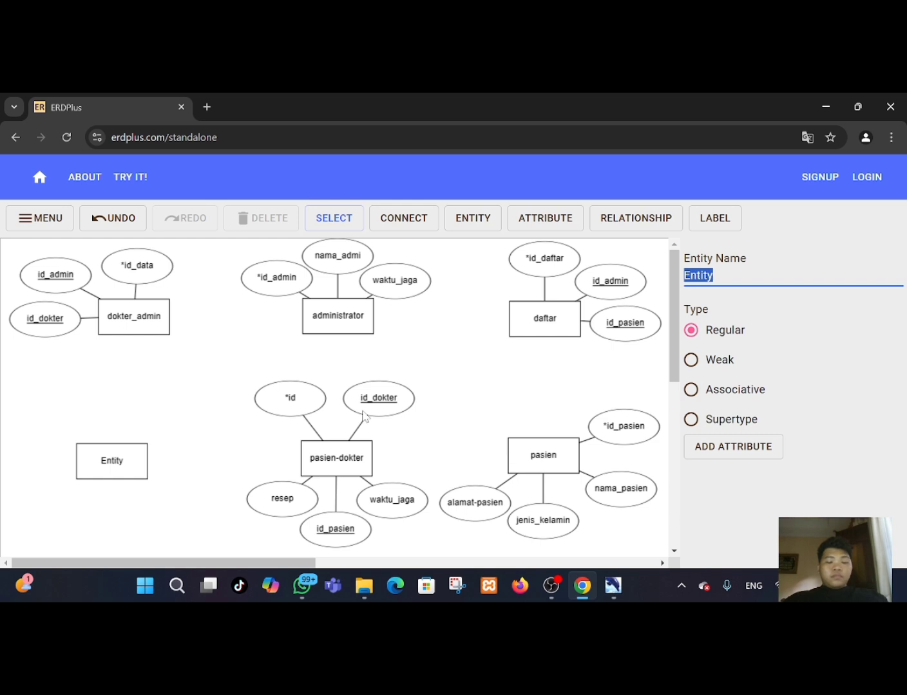
drag(113, 475, 117, 479)
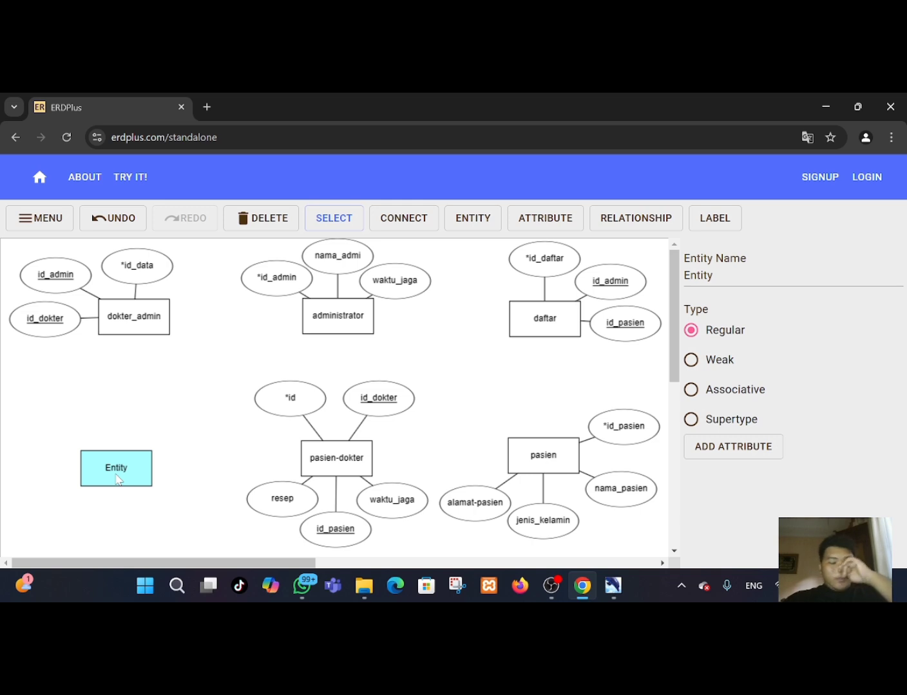
click(754, 452)
click(740, 468)
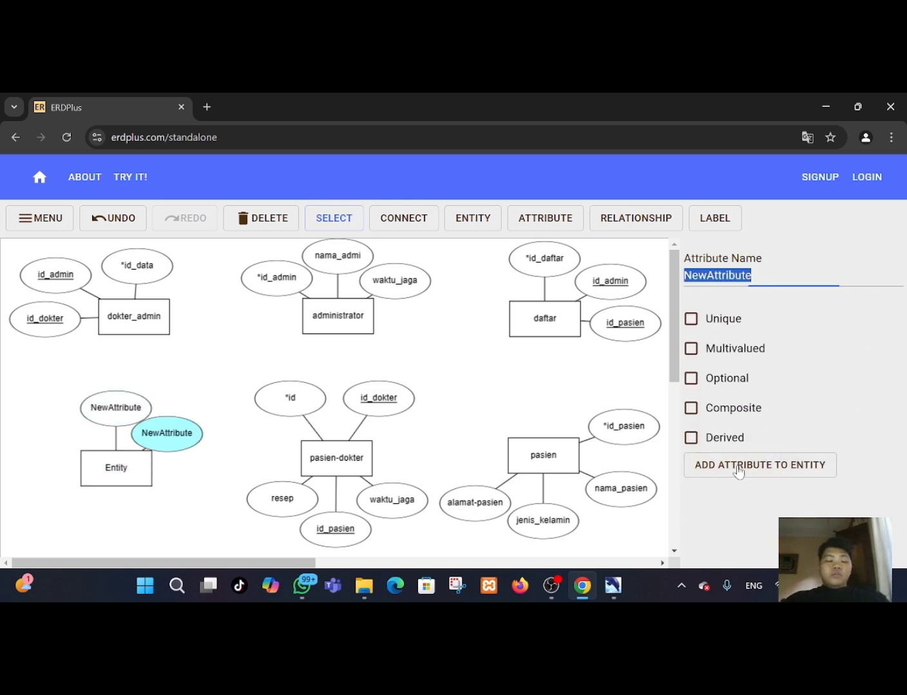
click(739, 468)
click(739, 467)
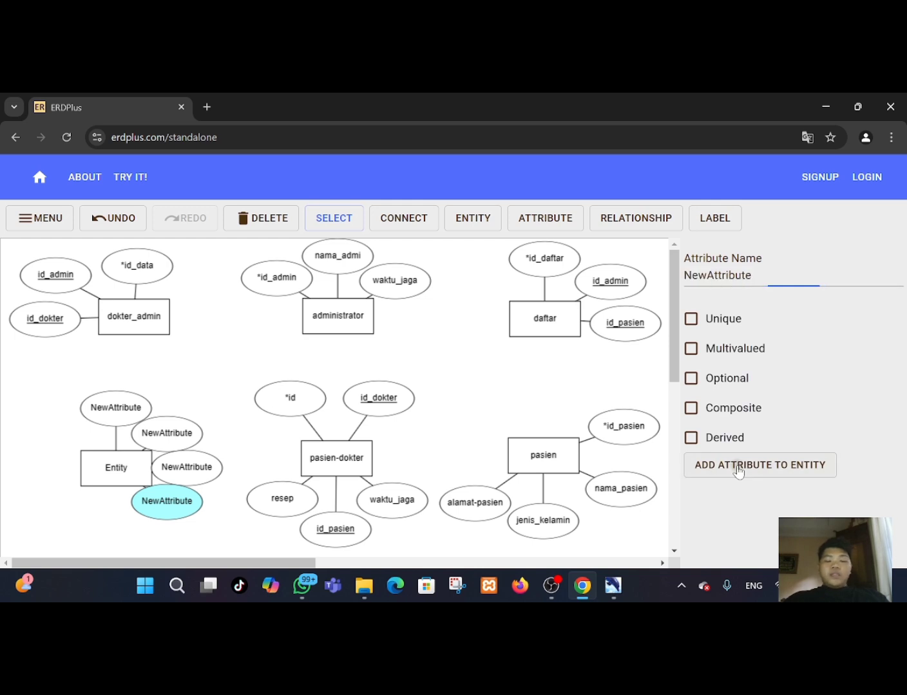
click(740, 468)
click(739, 467)
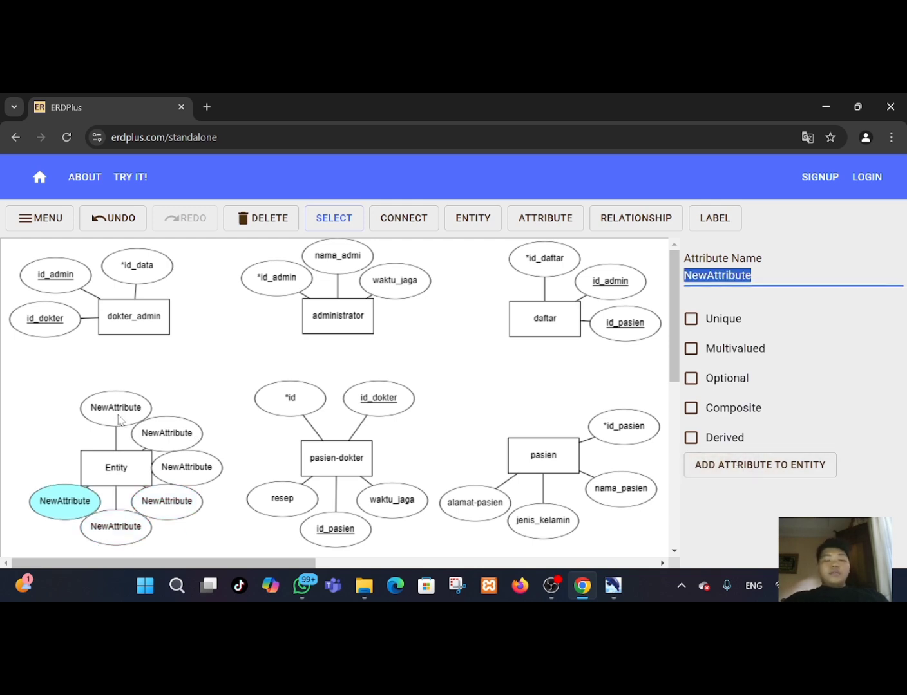
Spread the new entity's six attributes around it so none overlap.
drag(118, 419, 63, 409)
drag(142, 435, 10, 445)
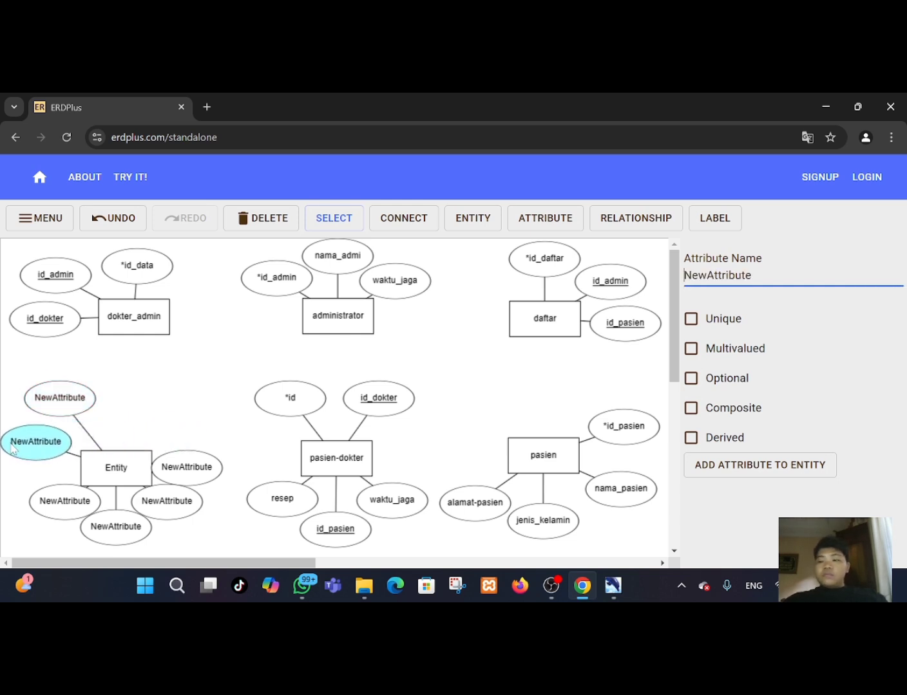
drag(39, 513, 13, 500)
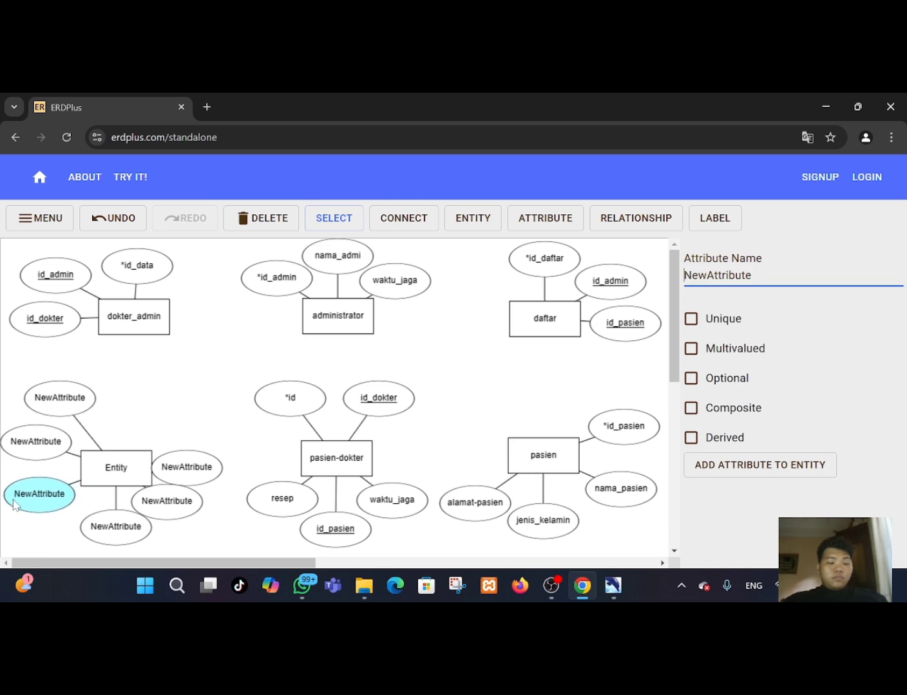
click(22, 455)
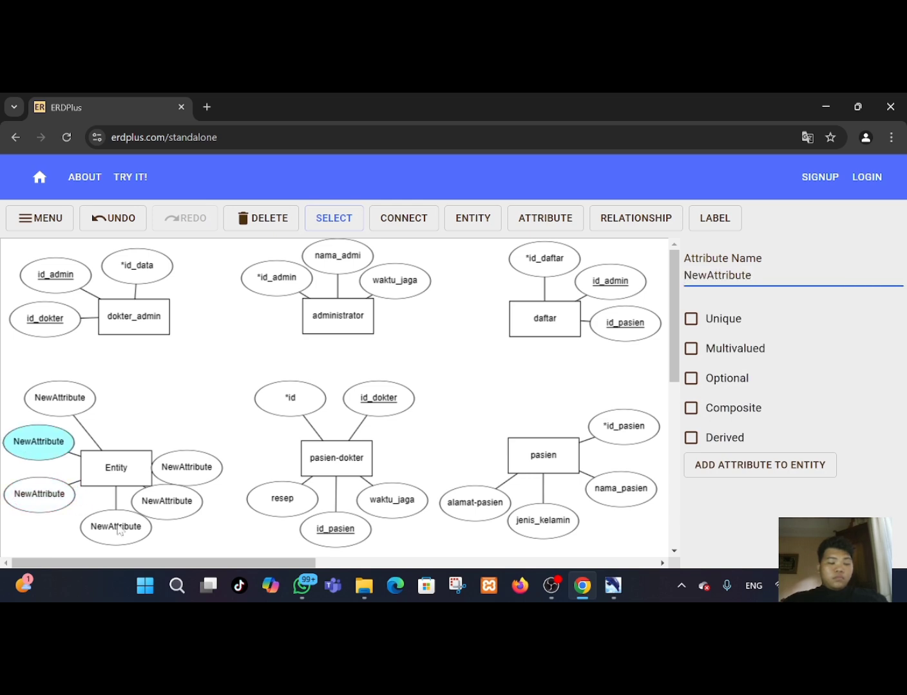
drag(111, 532, 78, 530)
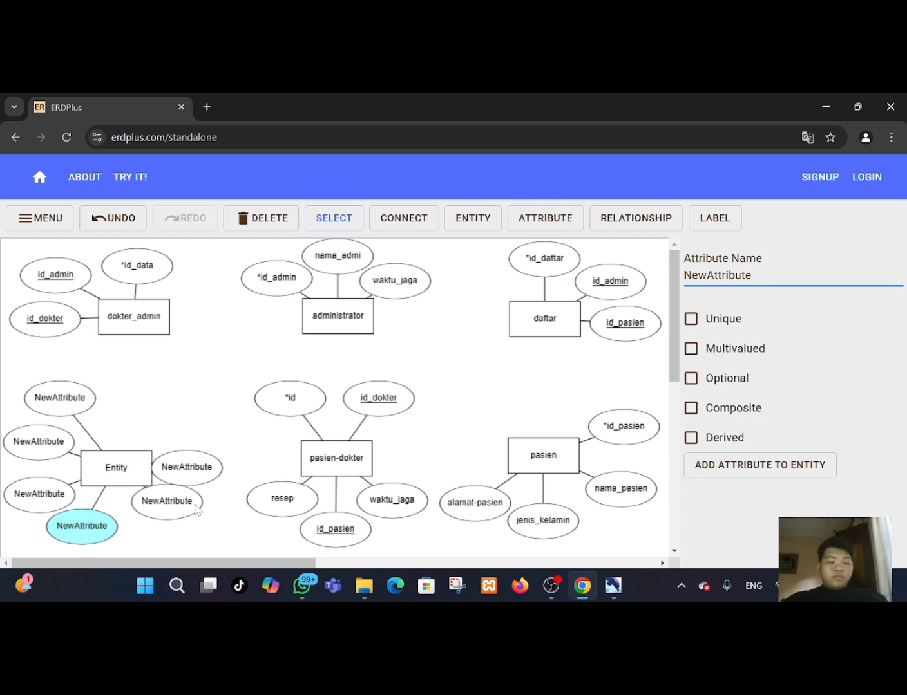
mouse_move(192, 513)
mouse_down()
mouse_move(172, 546)
mouse_move(188, 535)
mouse_up()
drag(189, 479, 206, 506)
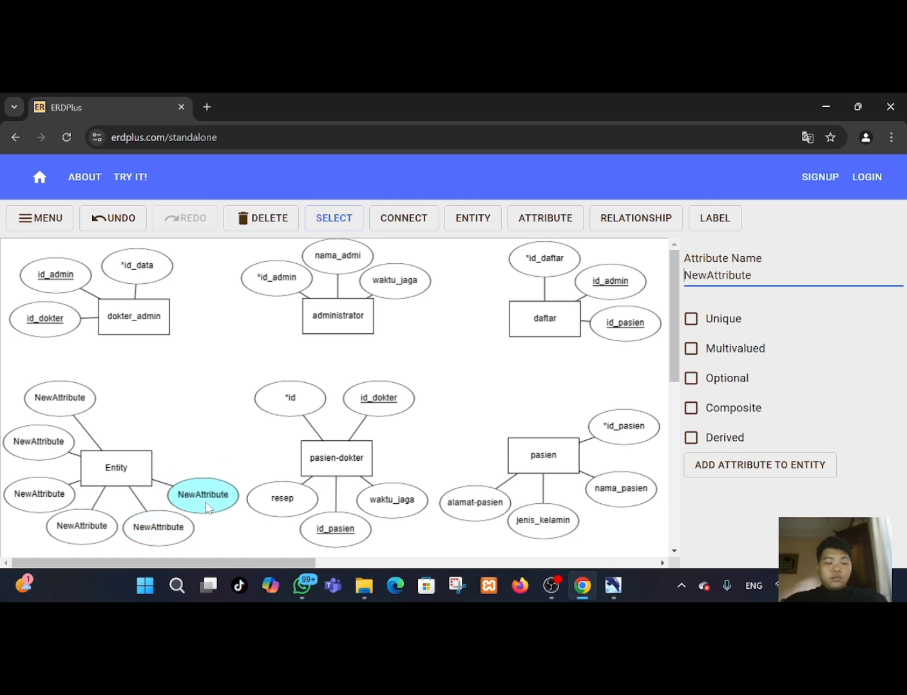
drag(166, 525, 161, 533)
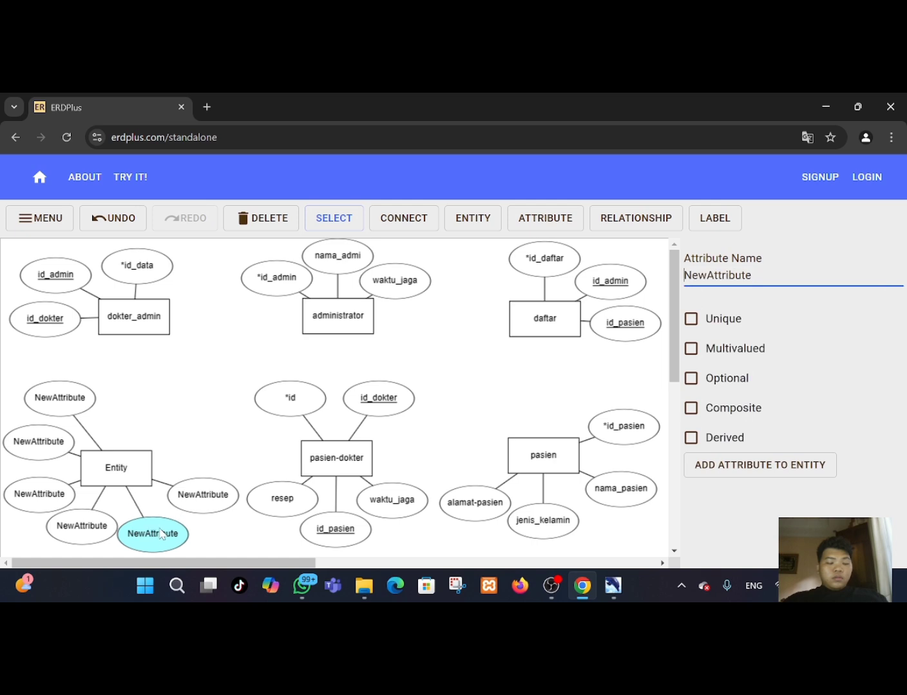
drag(90, 534, 78, 536)
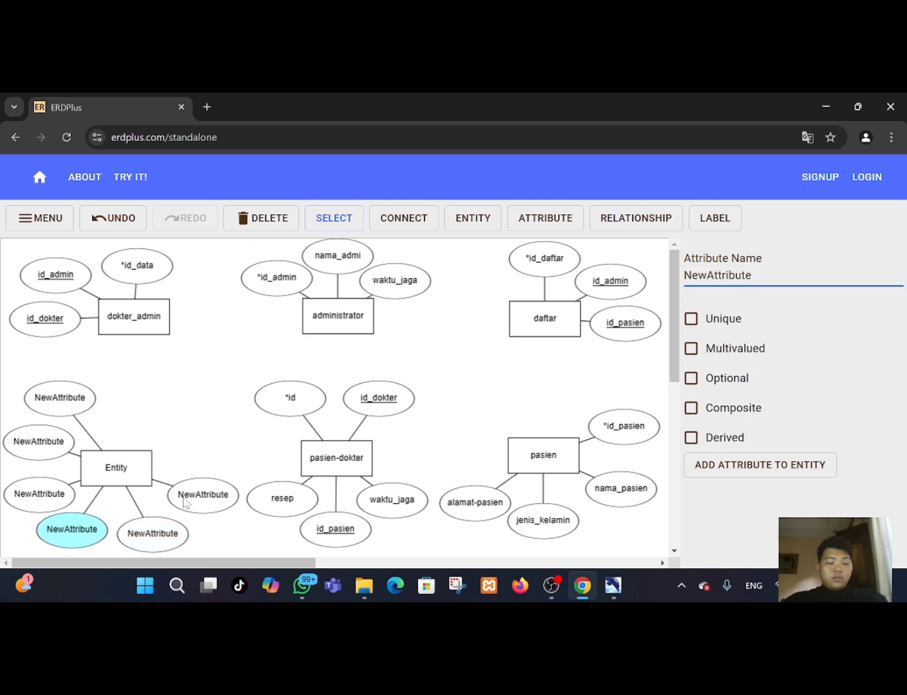
drag(208, 502, 203, 507)
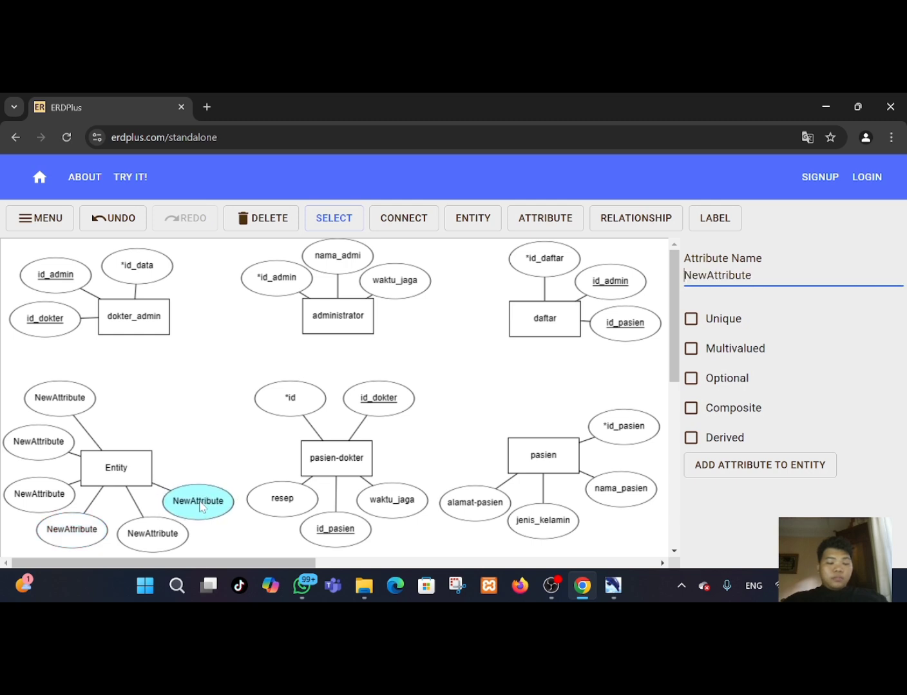
click(63, 396)
drag(63, 396, 54, 394)
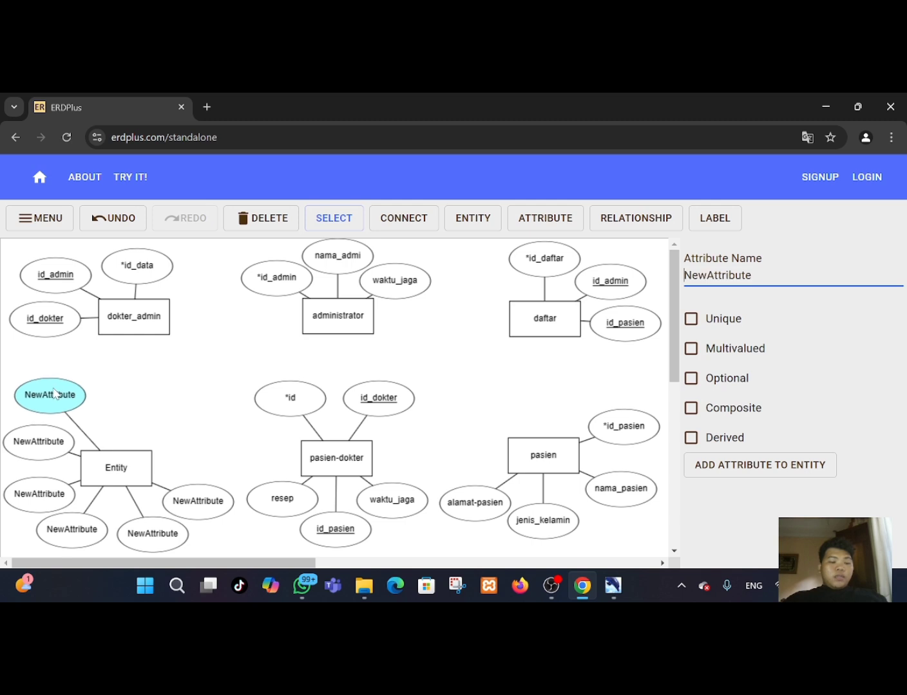
Rename the new entity to dokter.
click(127, 475)
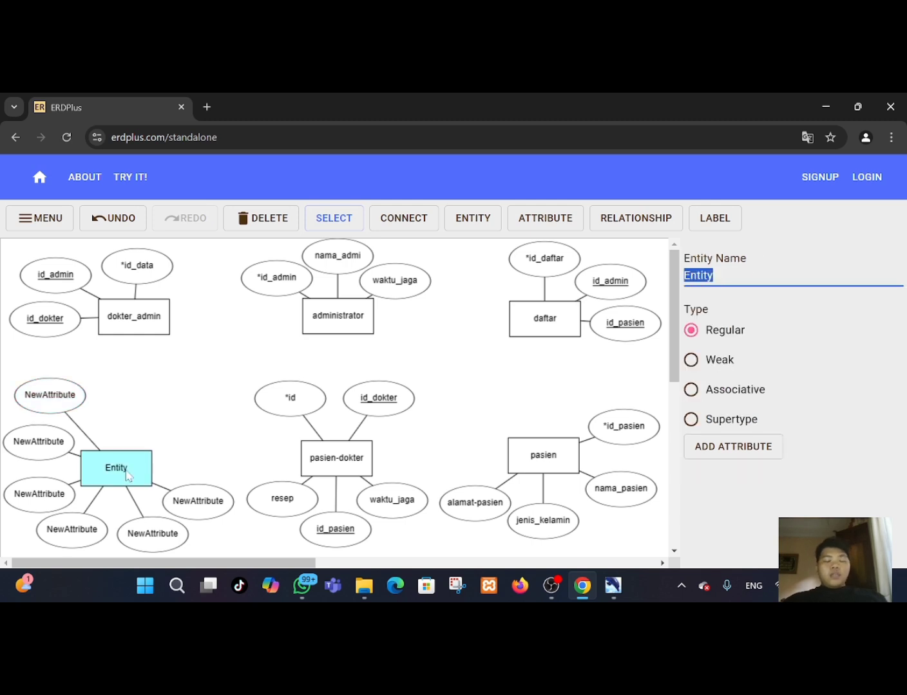
key(BackSpace)
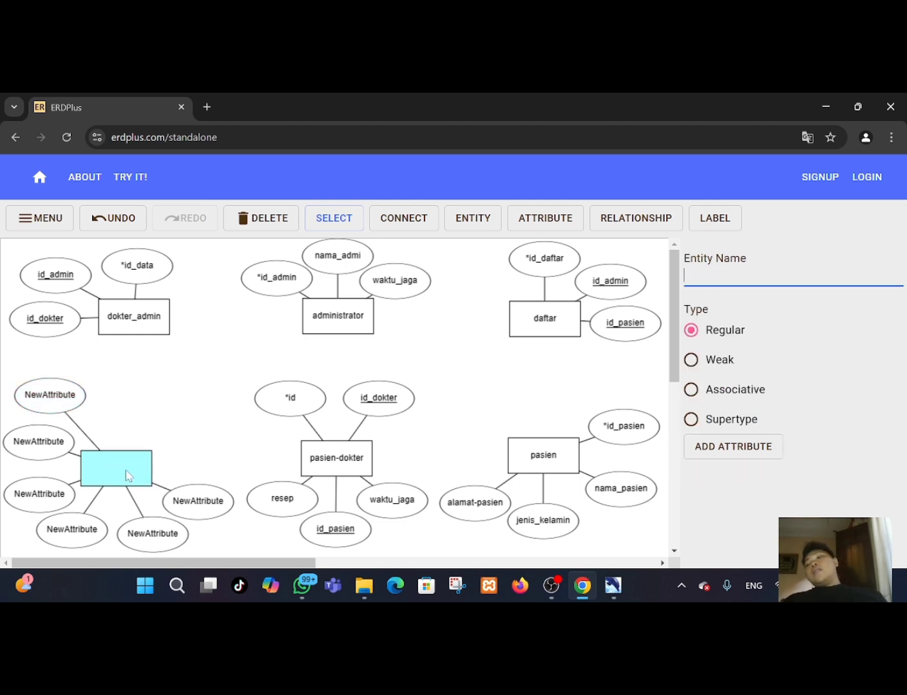
text(d)
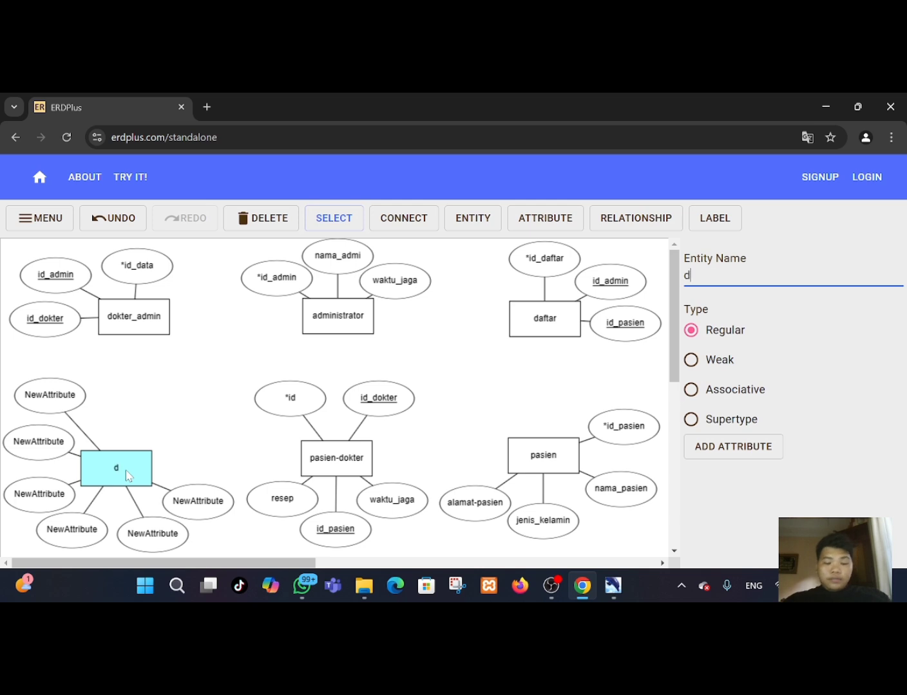
text(okter)
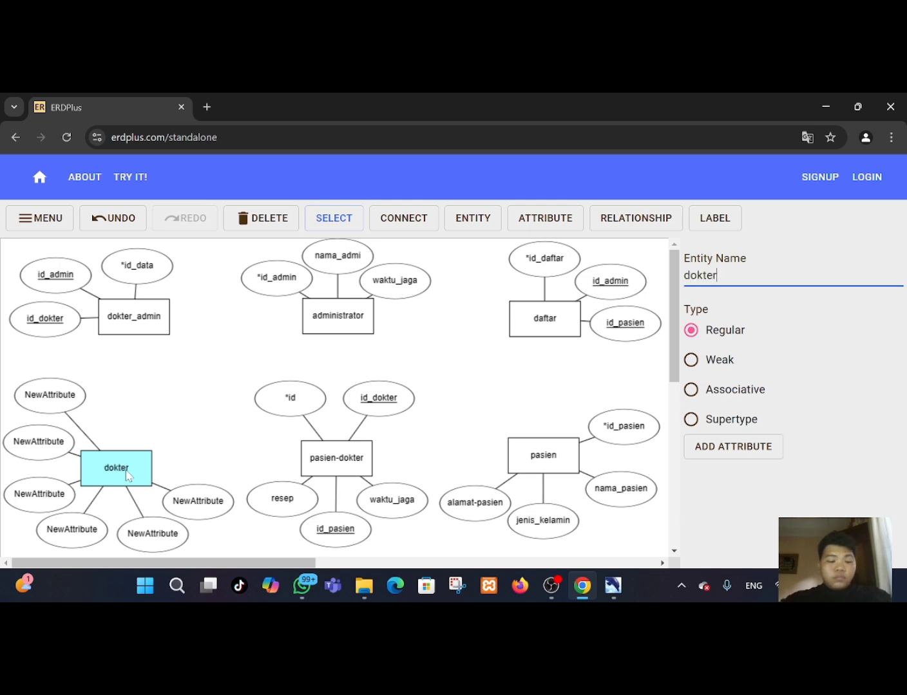
Rename the dokter entity's upper attribute to nama_dokter.
click(63, 401)
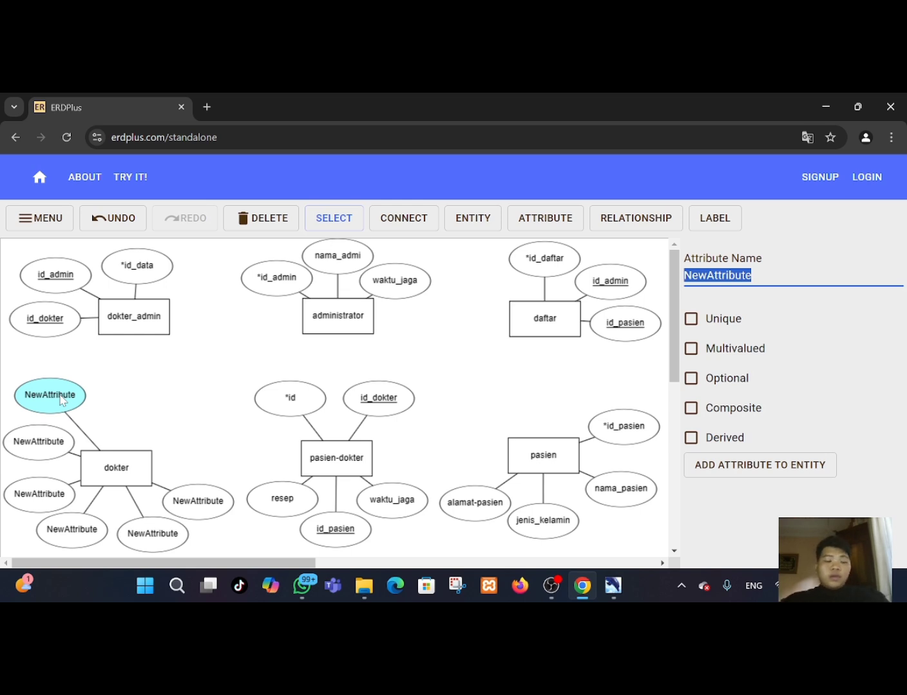
key(BackSpace)
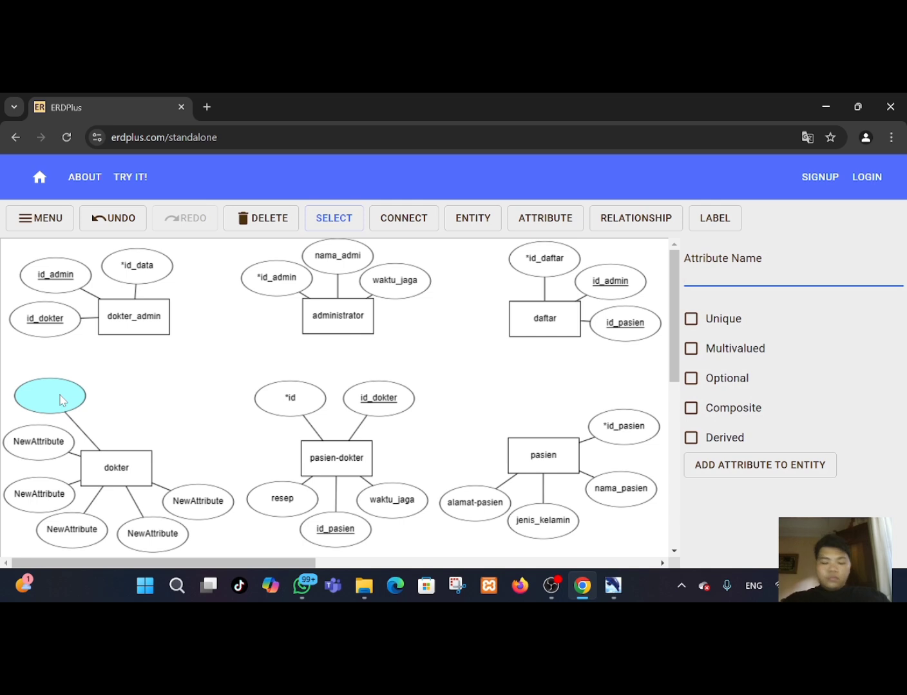
text(nama_)
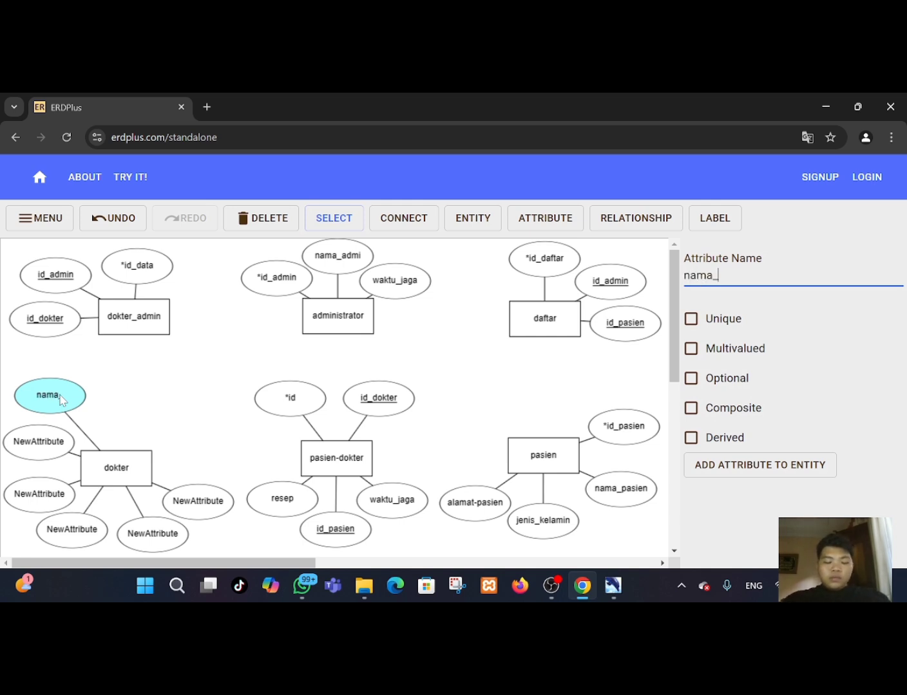
text(dokter)
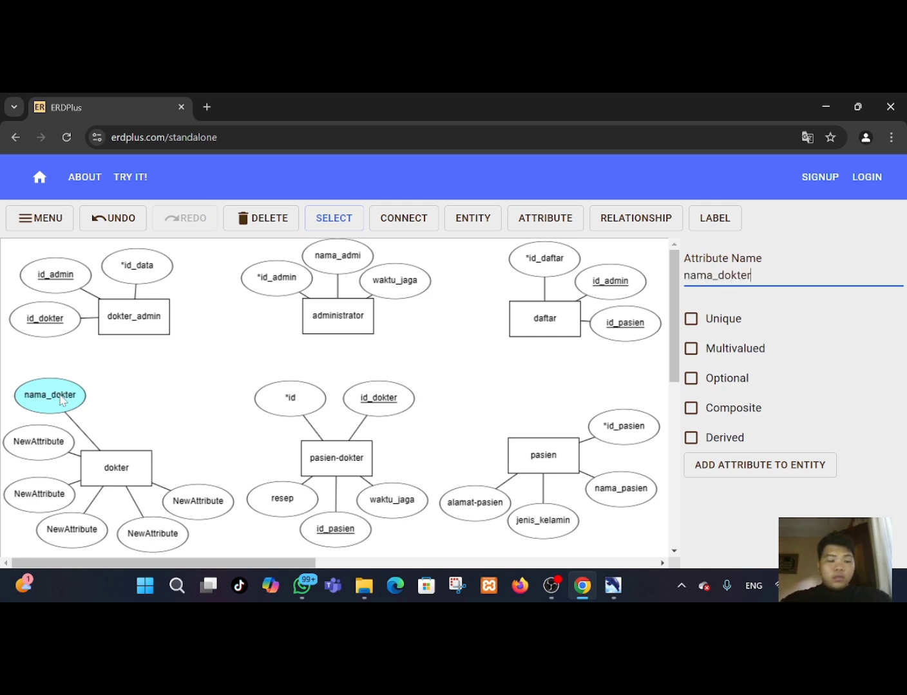
Rename the dokter entity's second attribute to *id_dokter.
click(39, 451)
key(BackSpace)
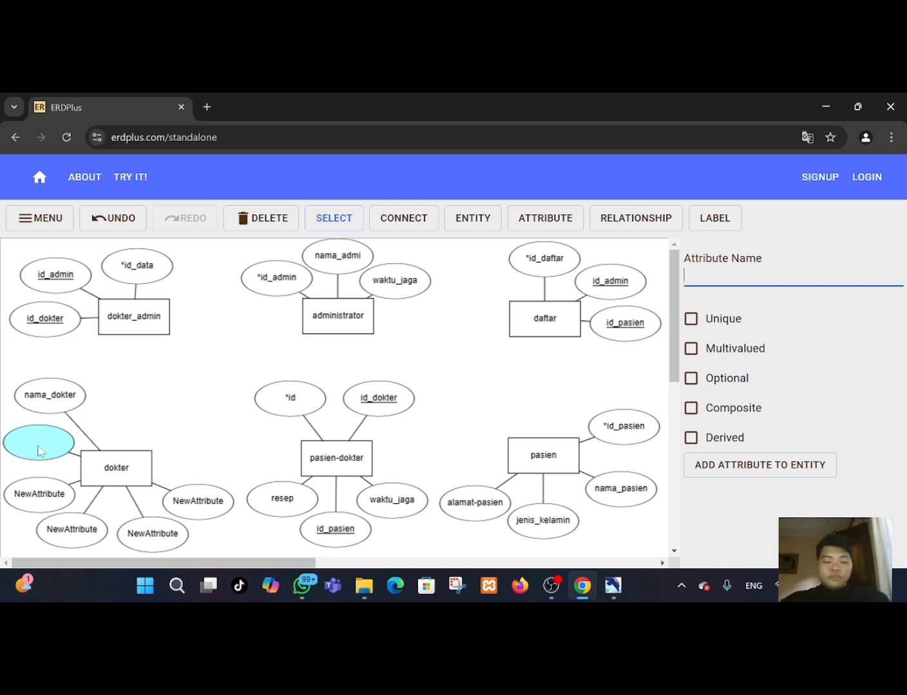
text(id)
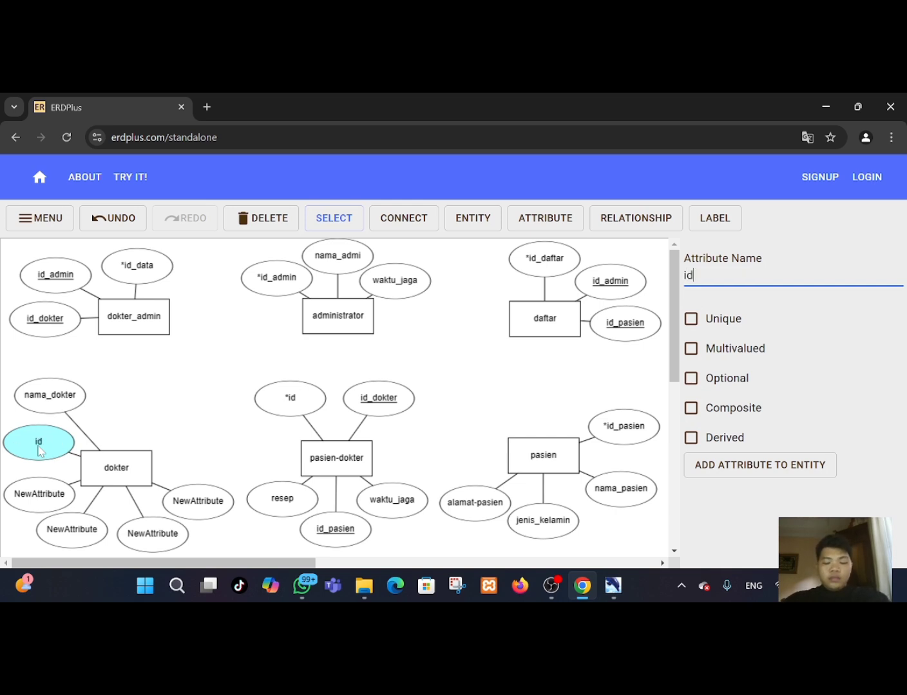
text(-dok)
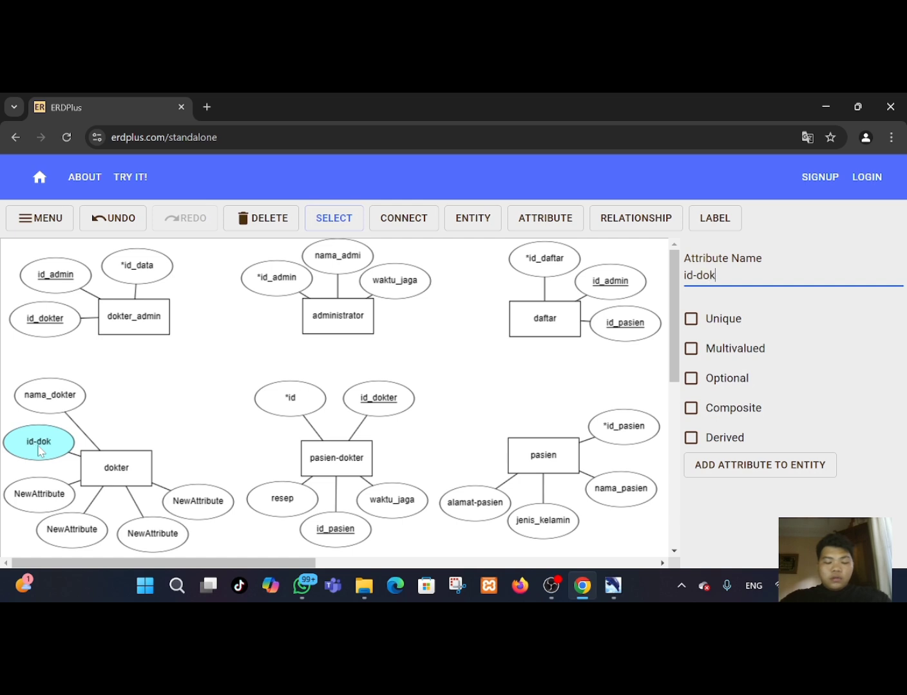
text(ter)
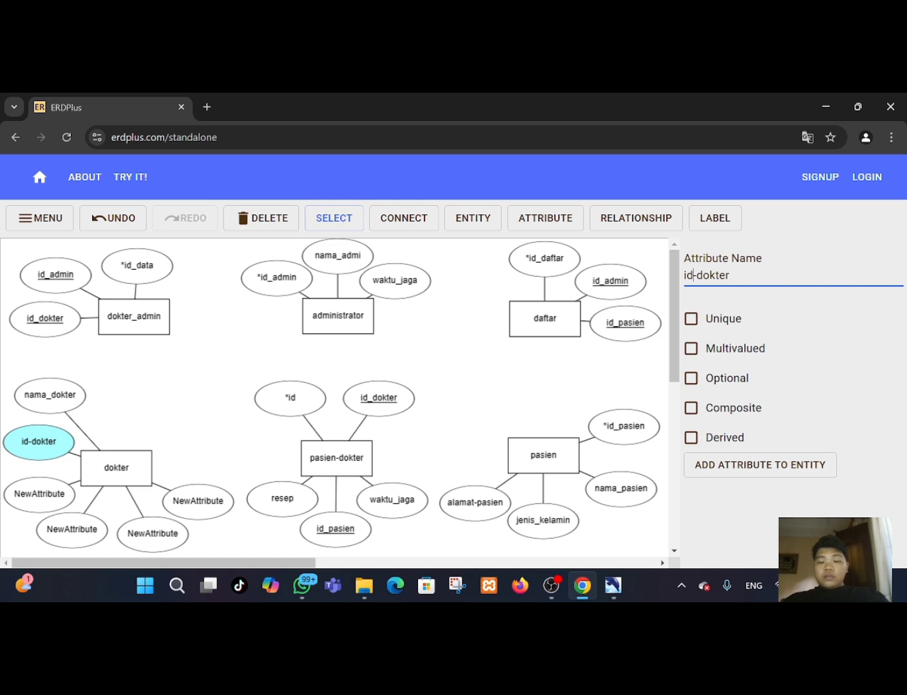
drag(689, 275, 709, 277)
click(697, 274)
key(BackSpace)
text(_)
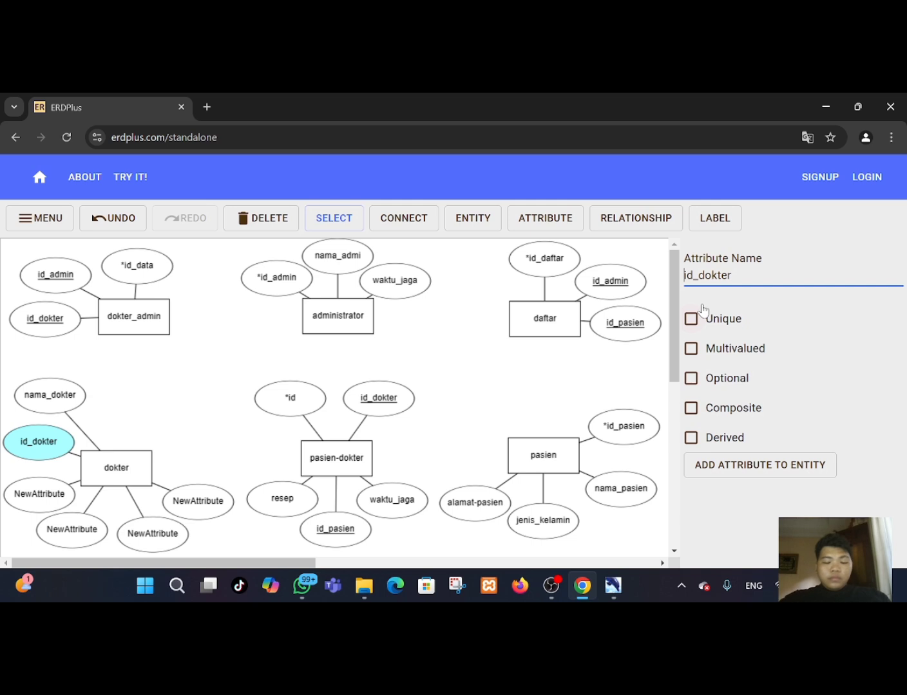
text(*)
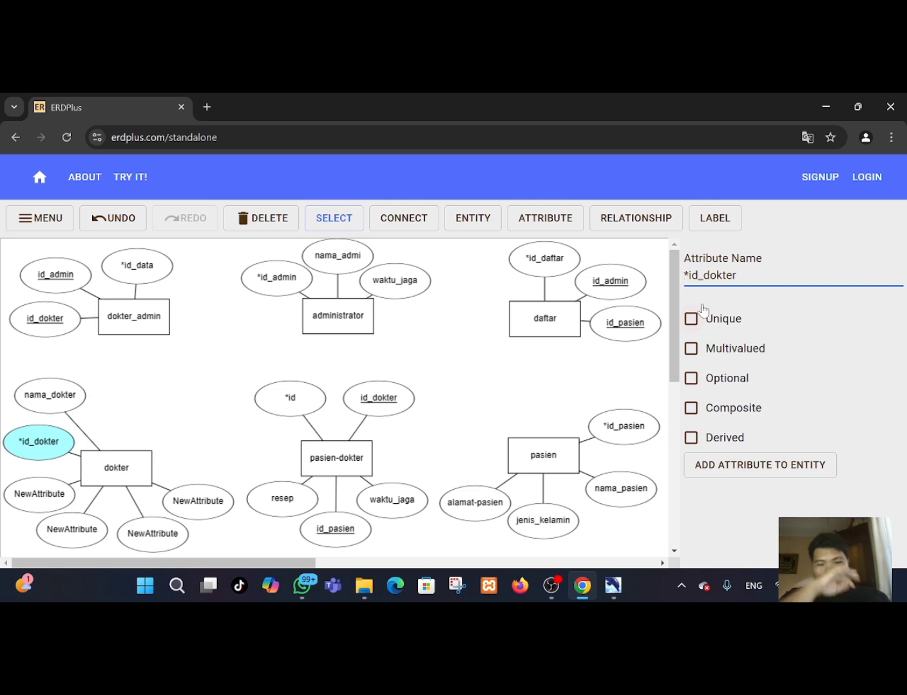
Rename the next two dokter attributes to waktu-jaga and no_hp.
click(45, 501)
key(BackSpace)
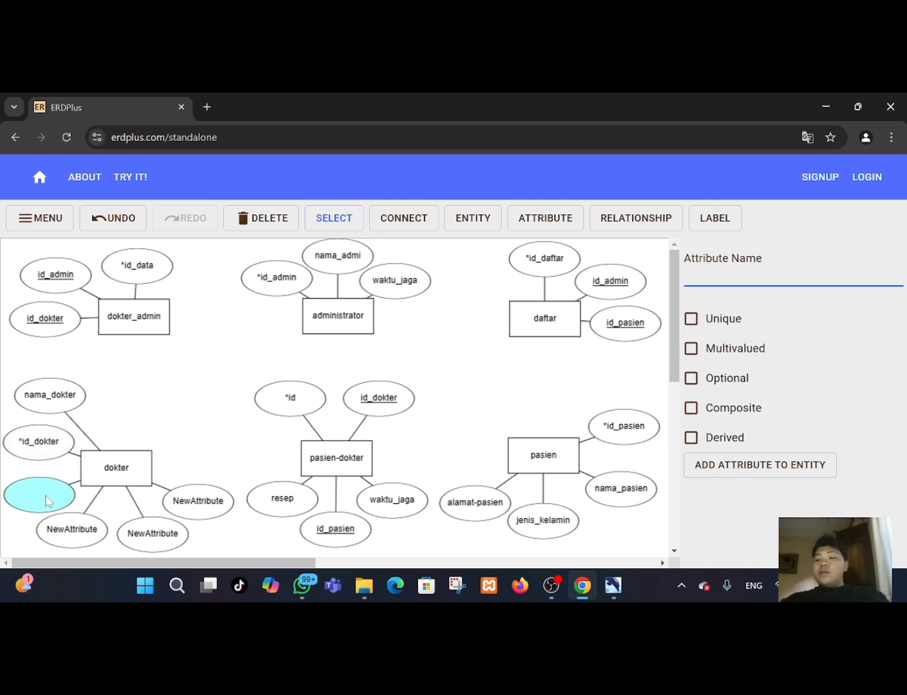
text(wa)
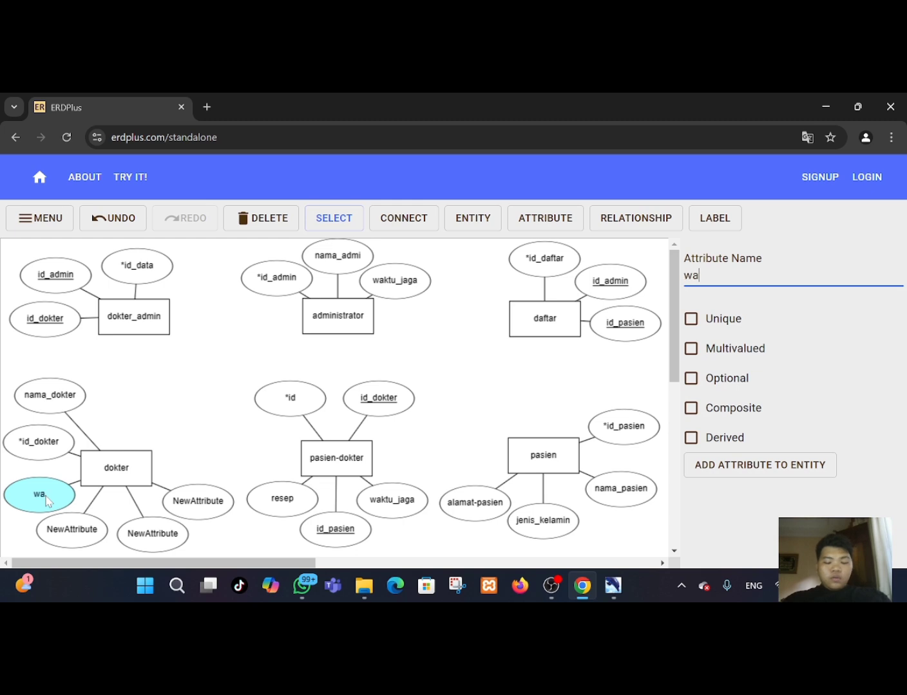
text(ktu-jaga)
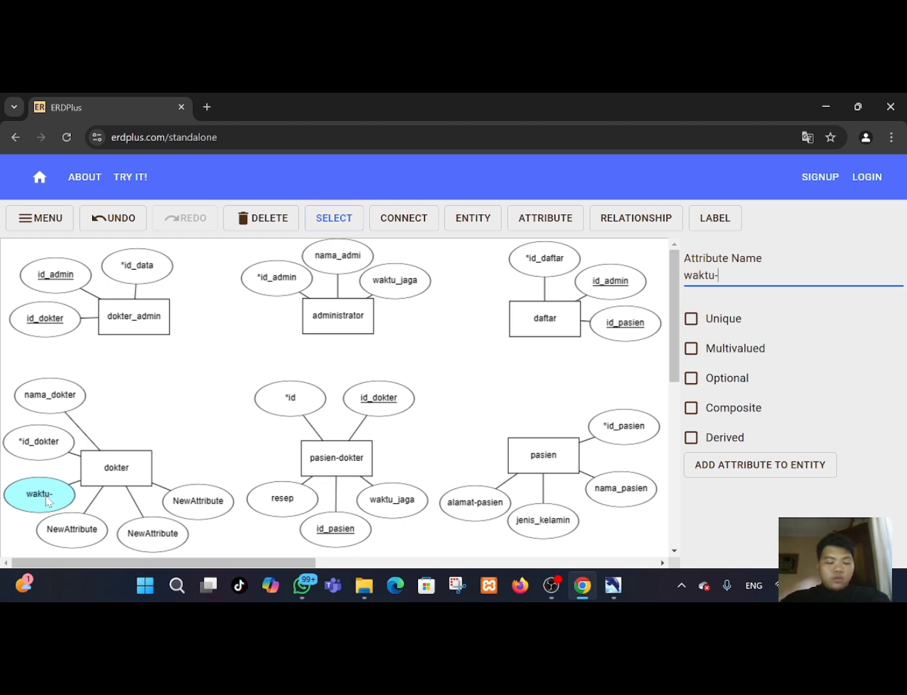
click(75, 532)
key(BackSpace)
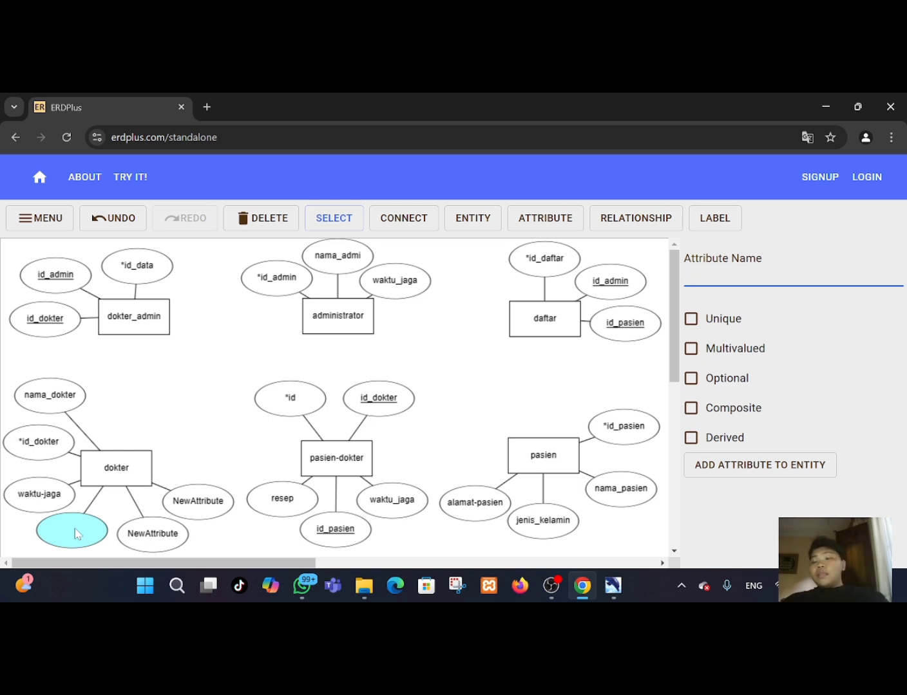
text(no)
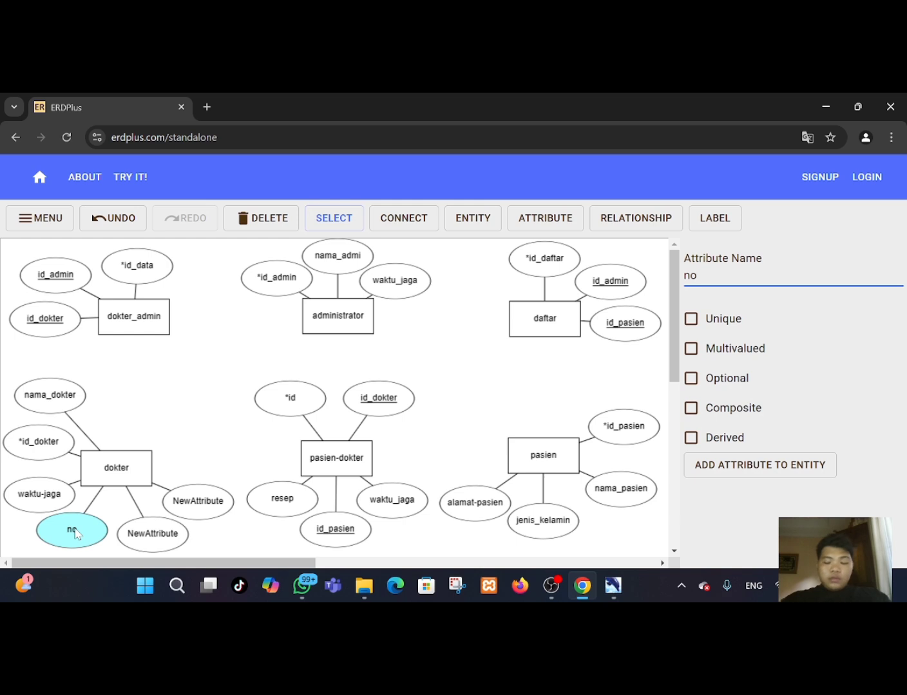
text(_hp)
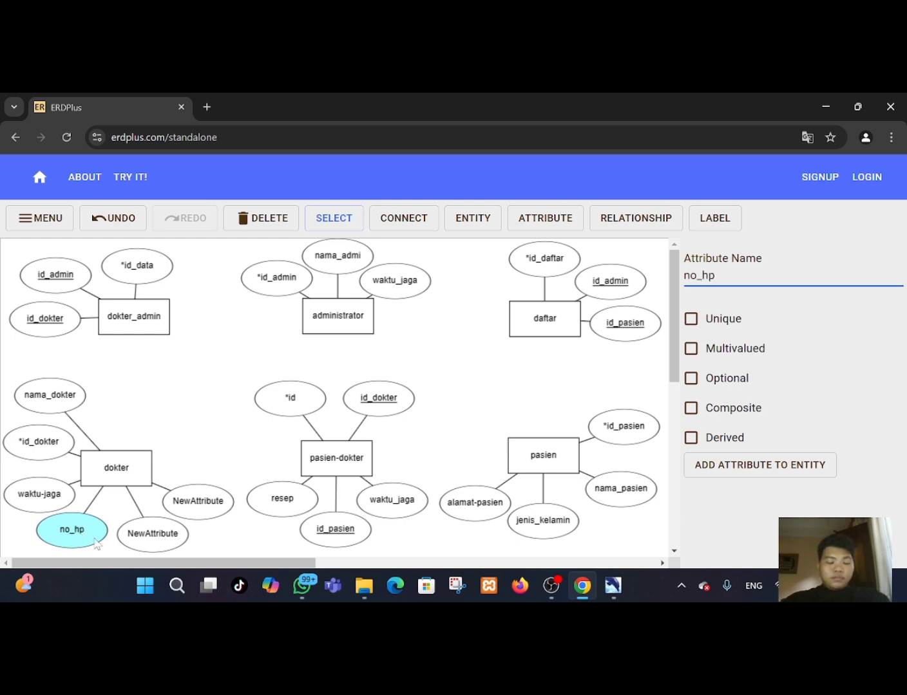
Rename the remaining two dokter attributes to tanggal_lahir and alamat_dokter.
click(164, 543)
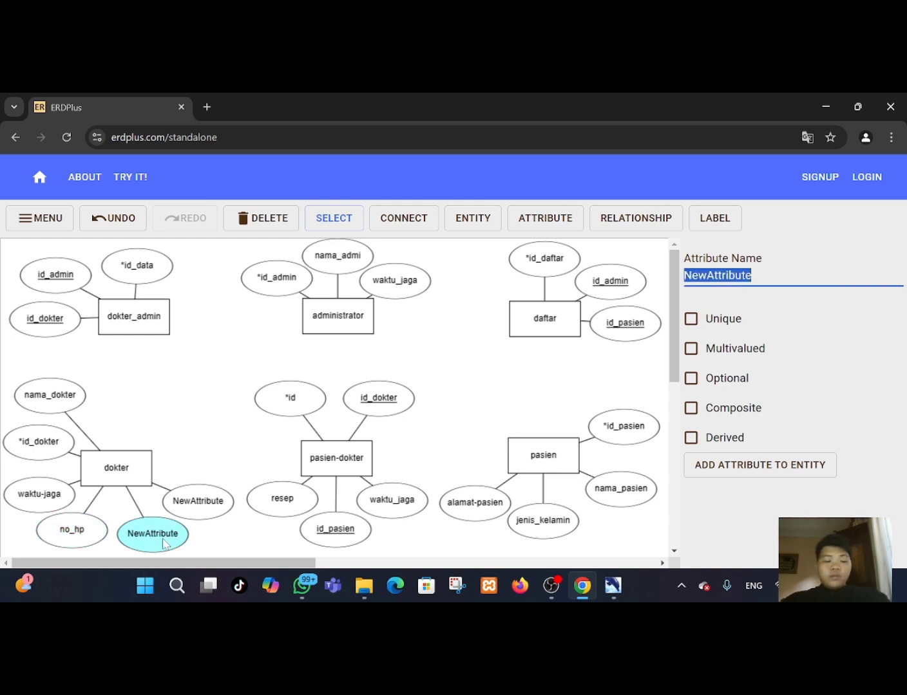
key(BackSpace)
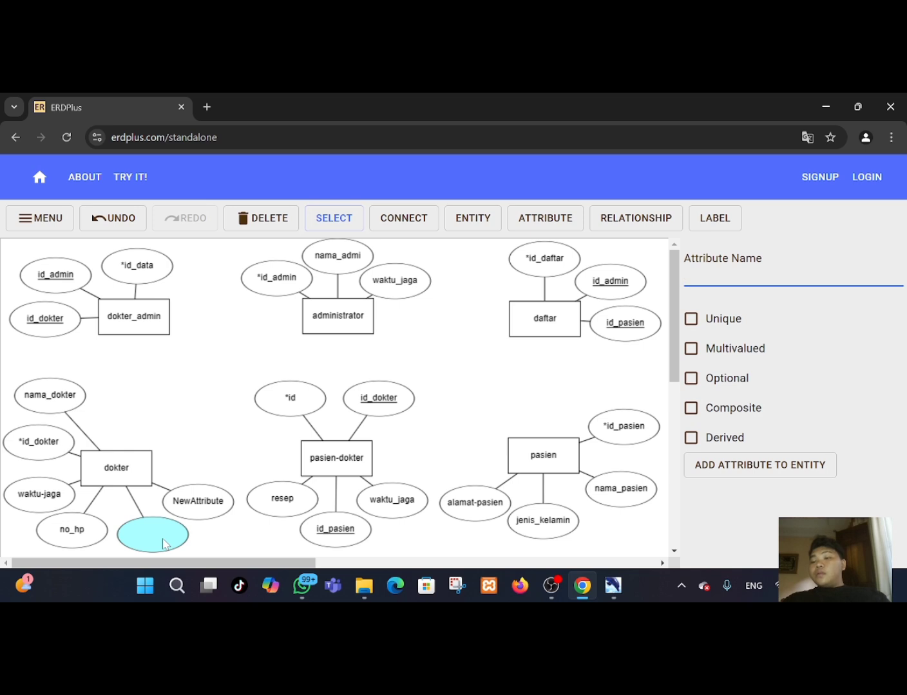
text(tanggal)
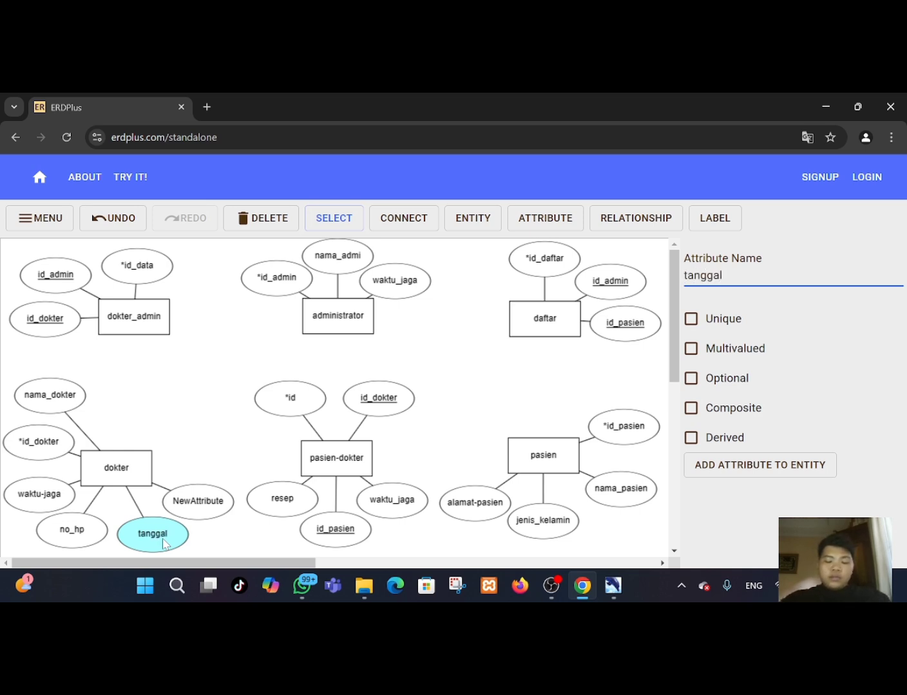
text(_lahir)
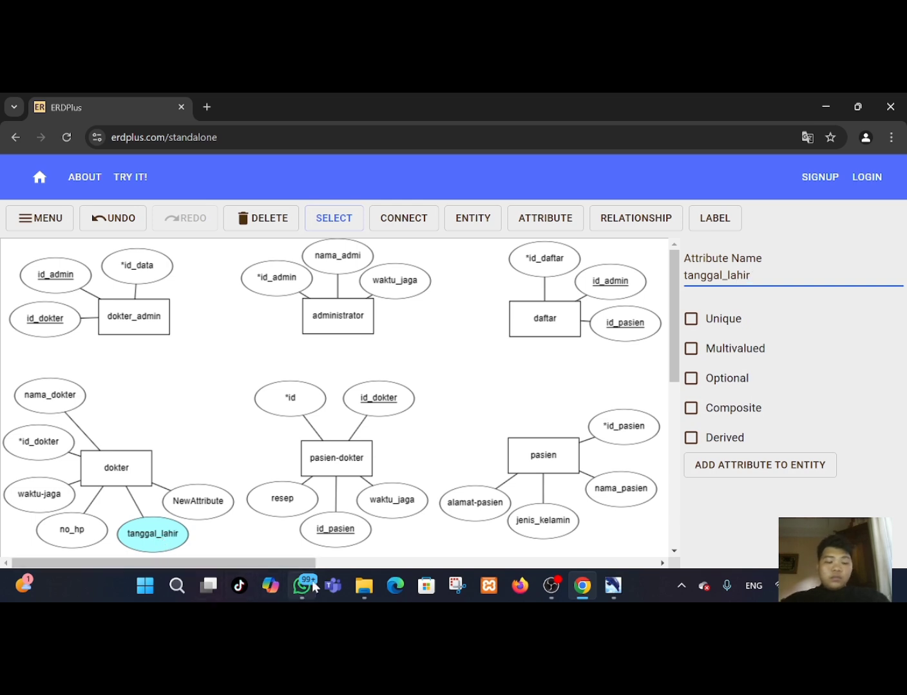
click(203, 502)
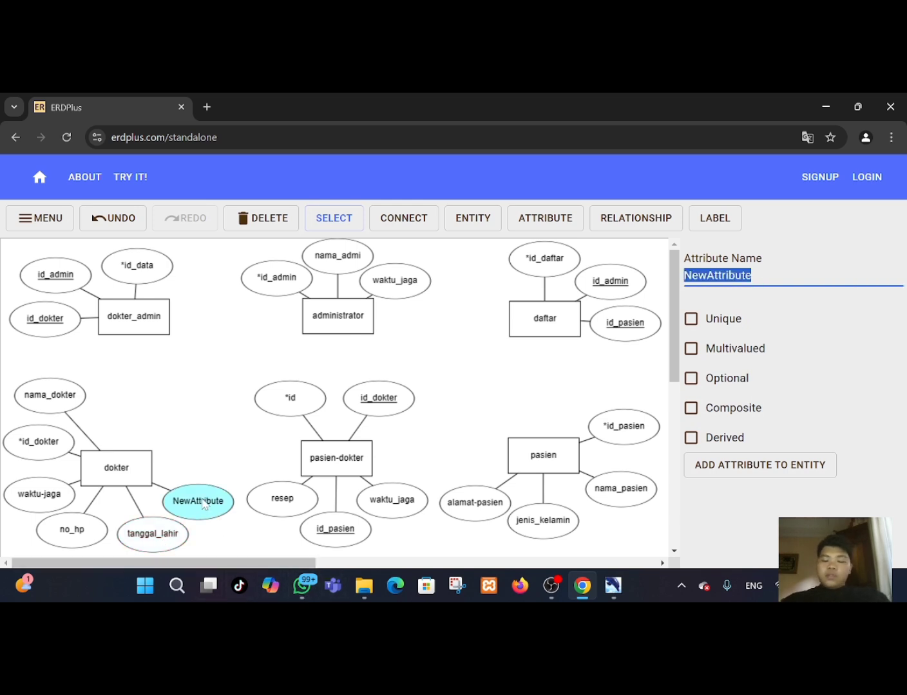
key(BackSpace)
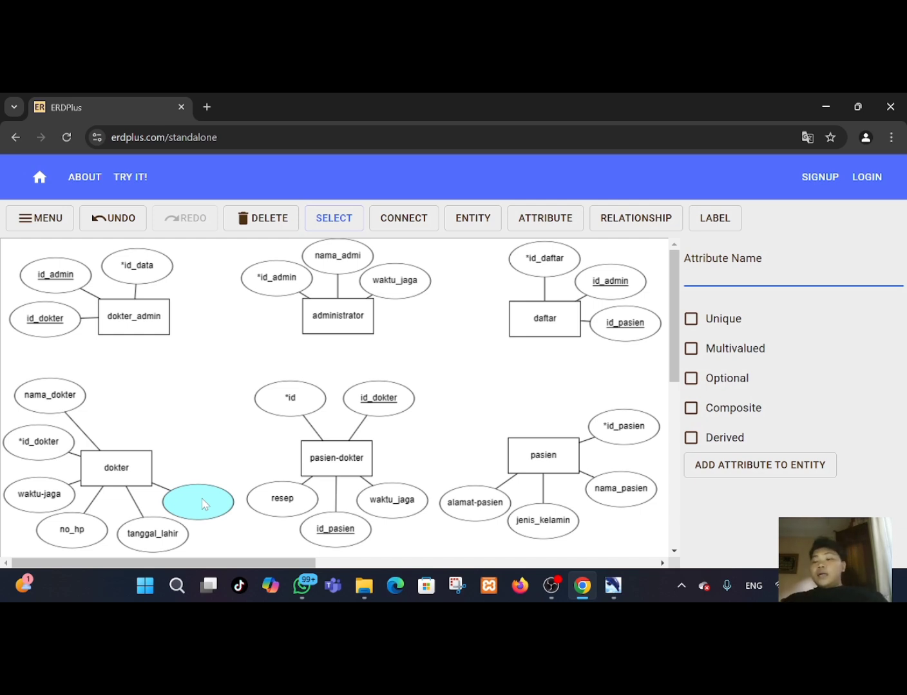
text(ala)
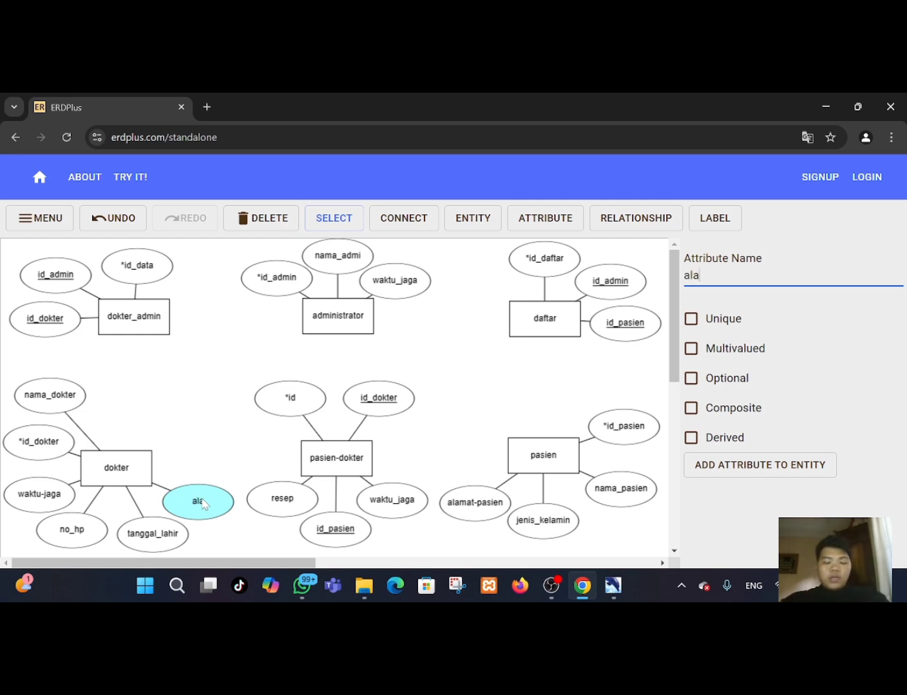
text(mat)
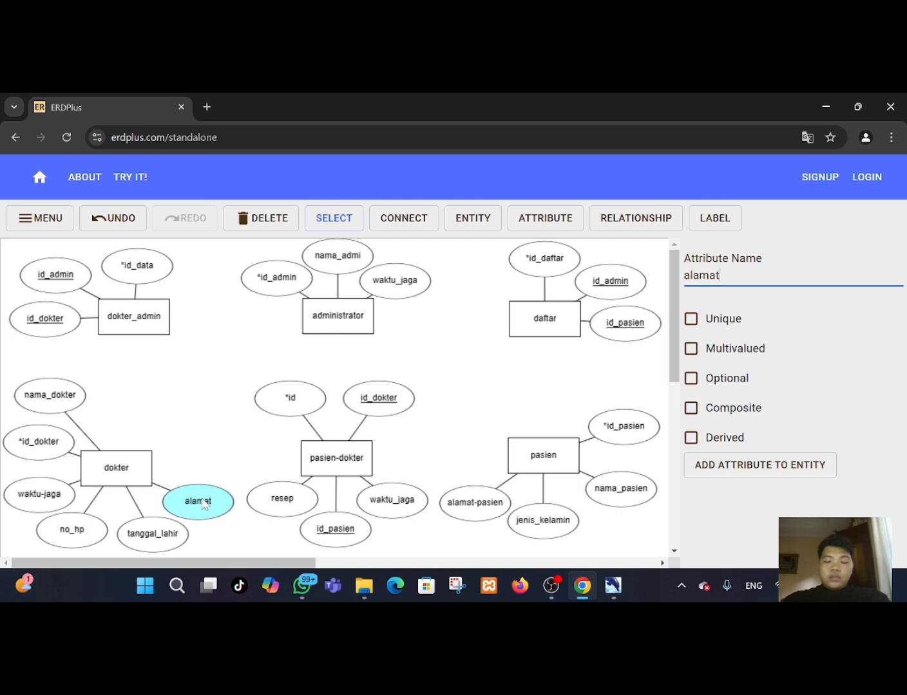
text(_dokter)
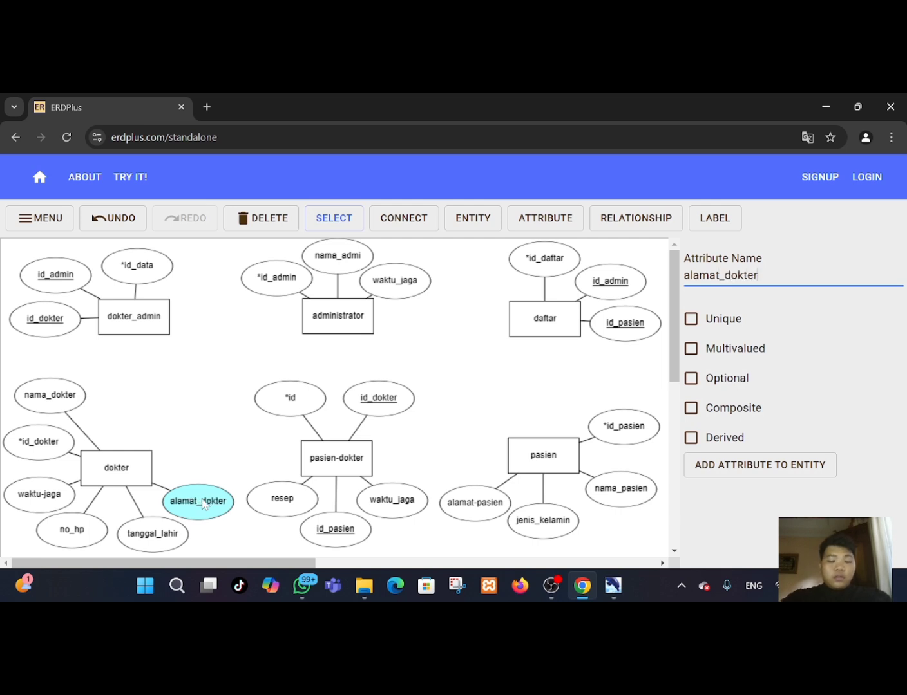
click(229, 547)
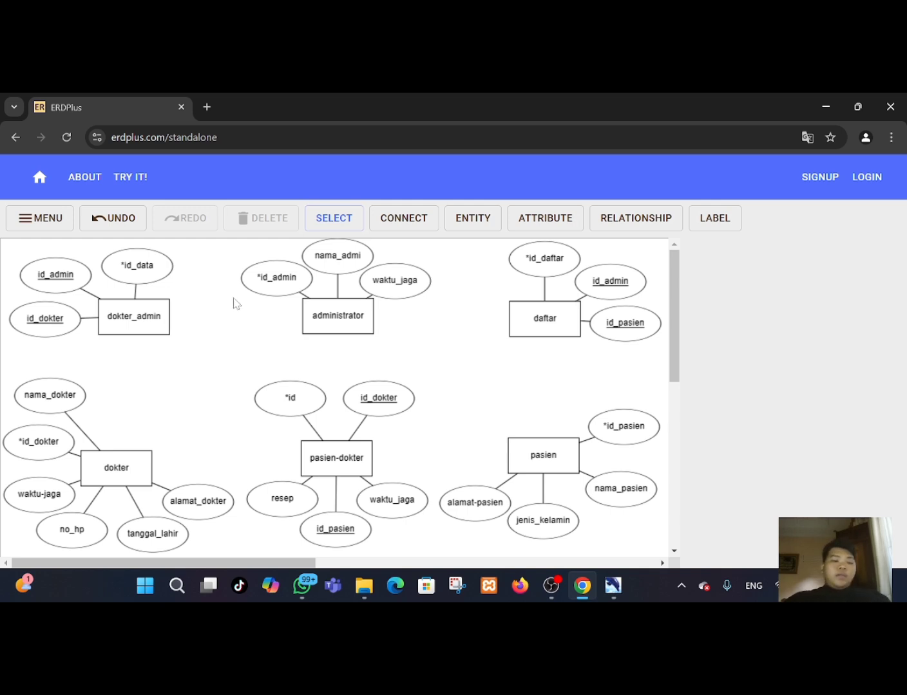
Connect dokter_admin to administrator with a relationship named memberi data.
click(381, 217)
drag(158, 312, 309, 320)
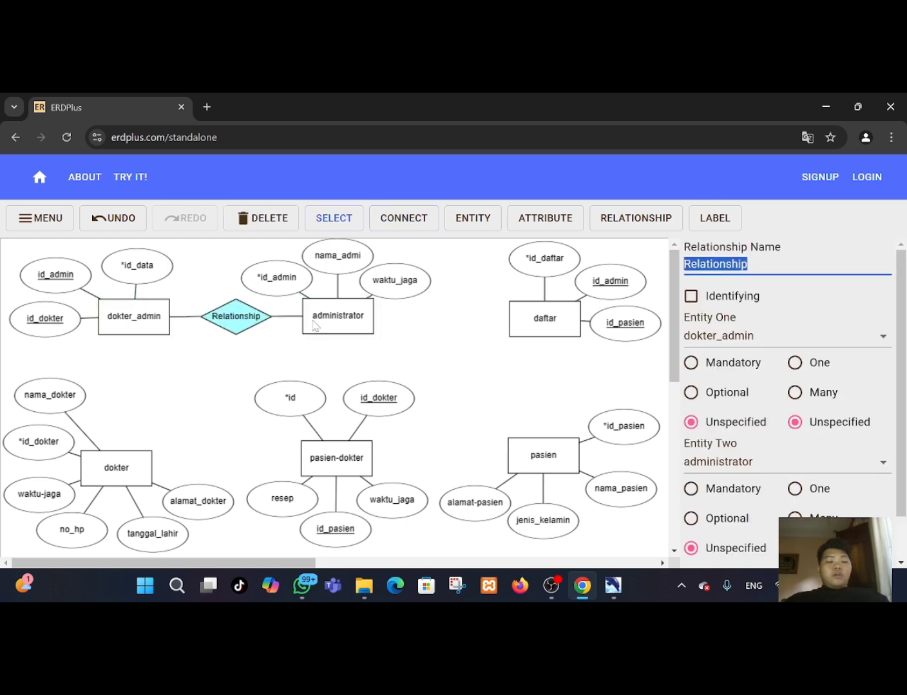
click(237, 320)
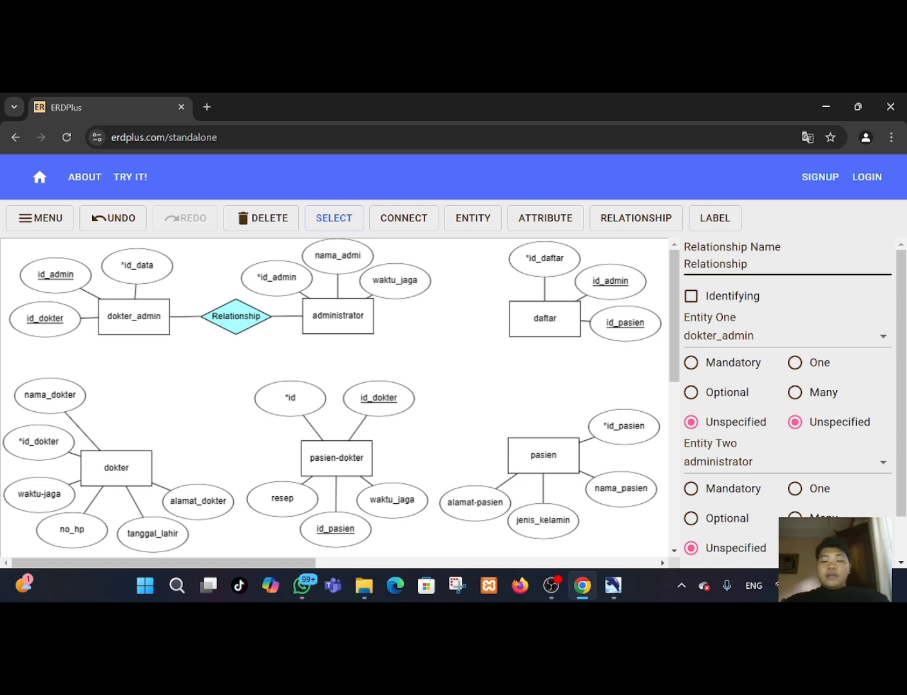
drag(749, 265, 667, 265)
key(BackSpace)
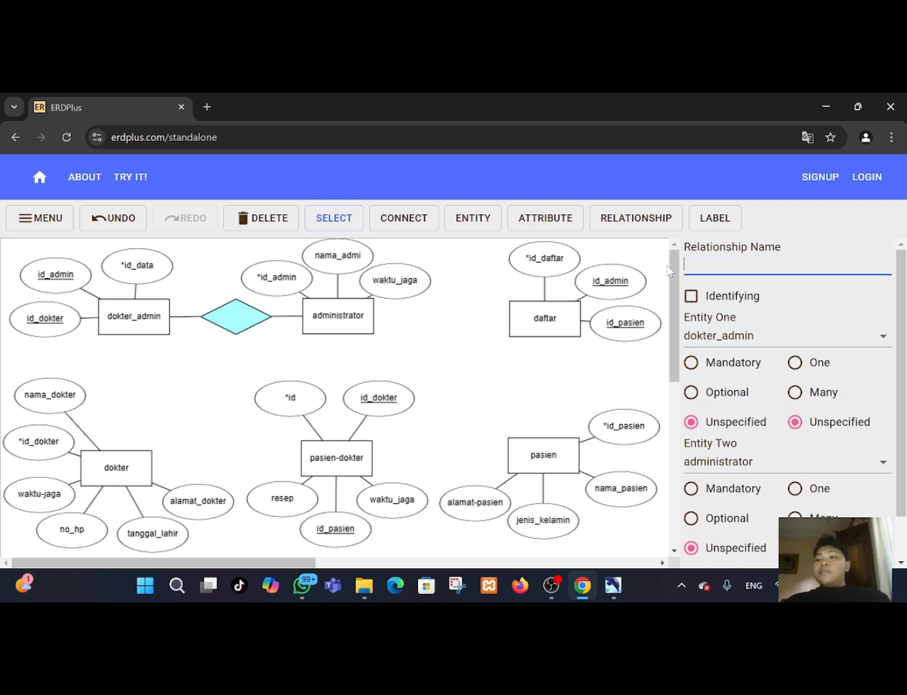
text(m)
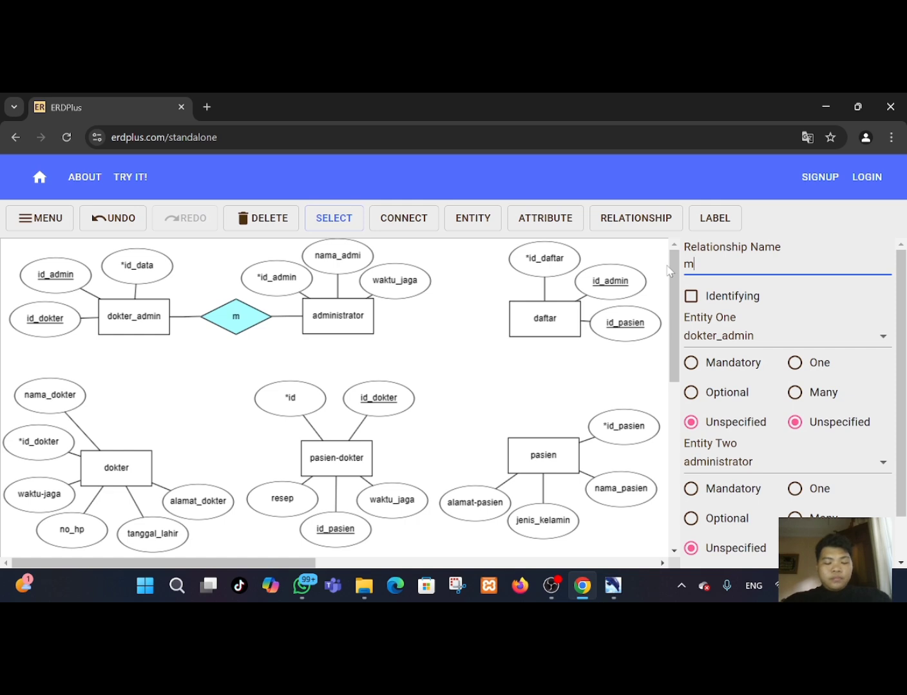
text(emberi)
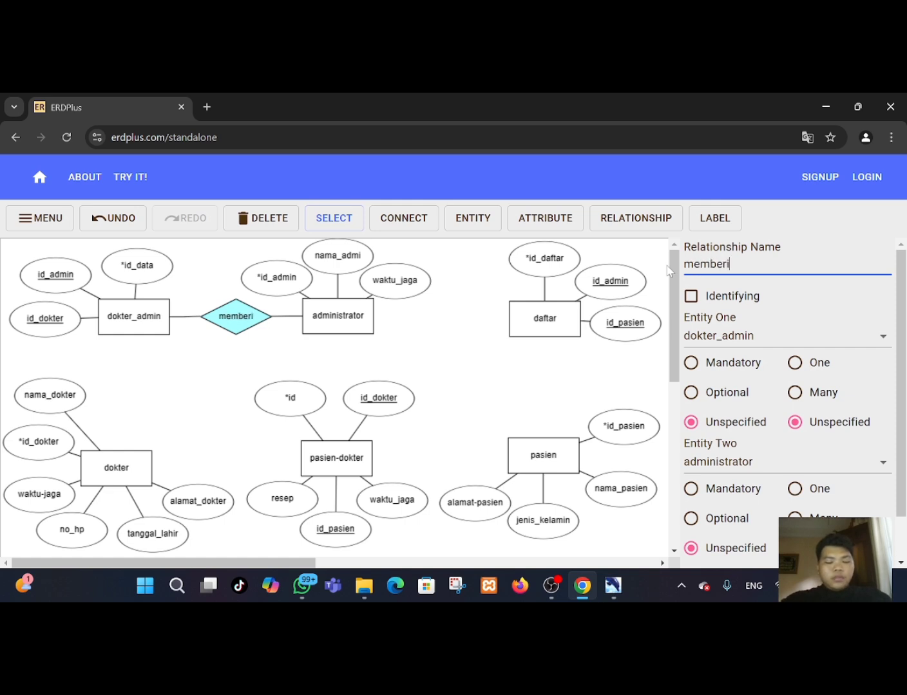
text( data)
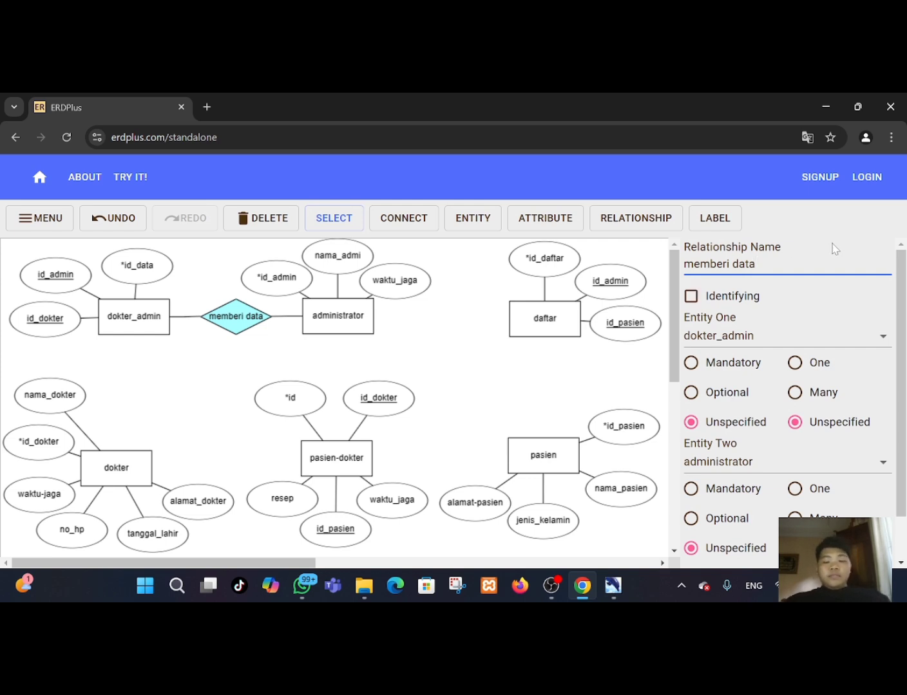
Set the memberi data cardinality to One for dokter_admin and Many for administrator.
click(796, 364)
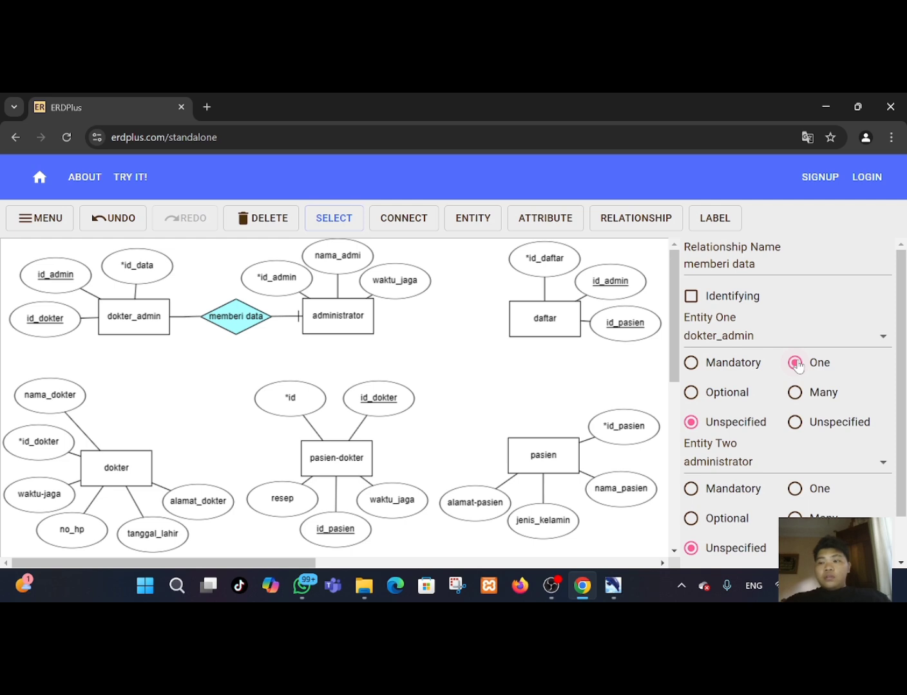
click(794, 518)
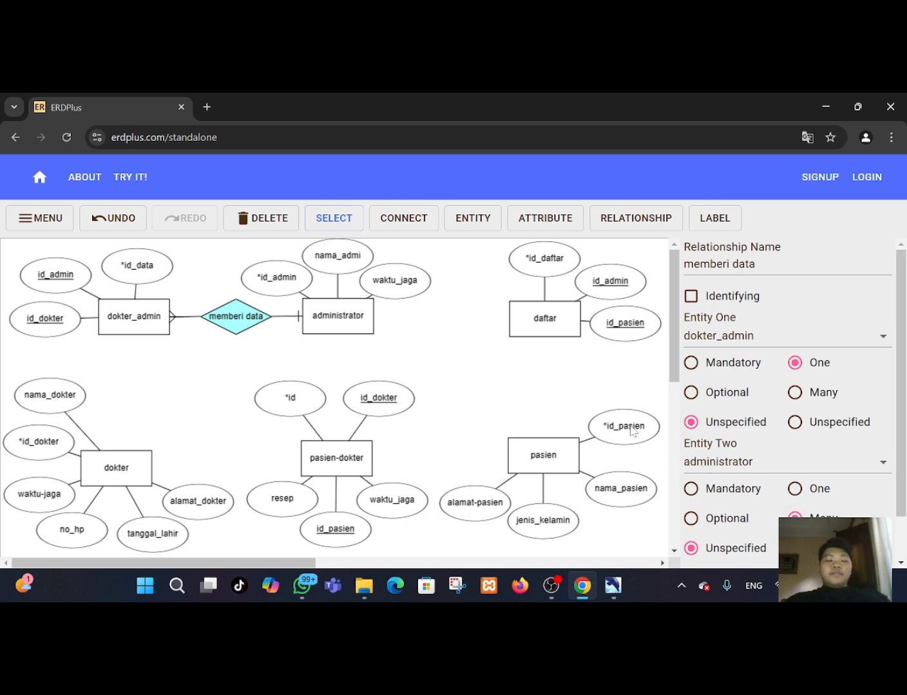
click(348, 223)
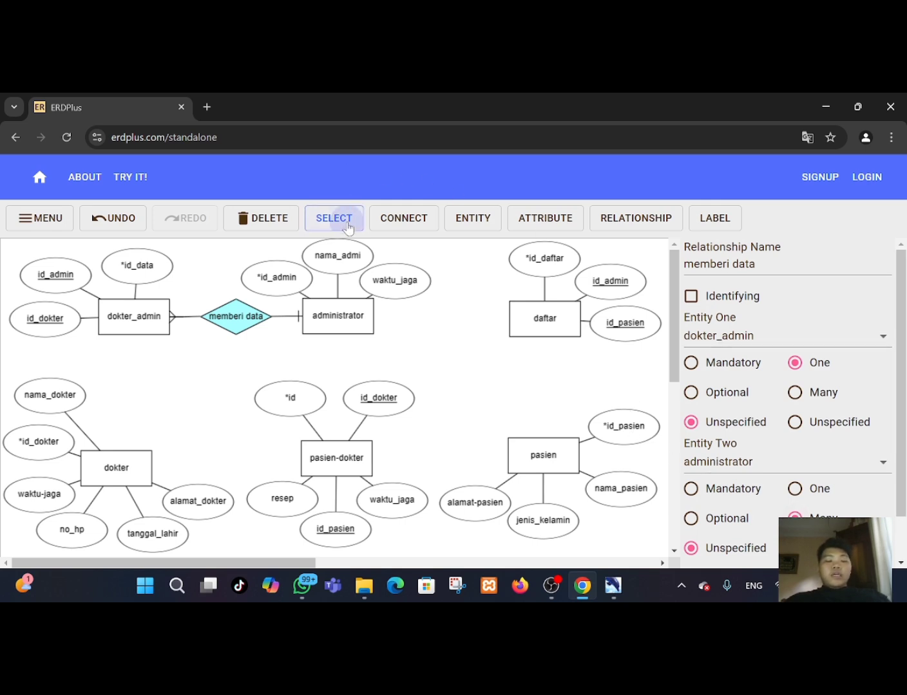
Connect administrator to daftar with a relationship named melayani.
mouse_move(353, 315)
mouse_down()
mouse_move(391, 315)
mouse_move(353, 318)
mouse_up()
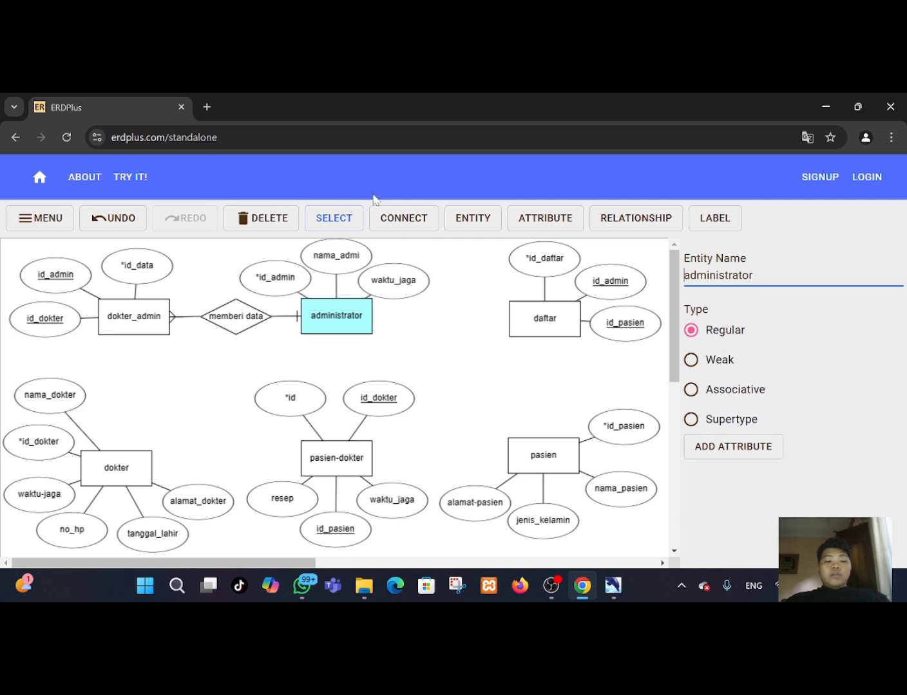
click(391, 218)
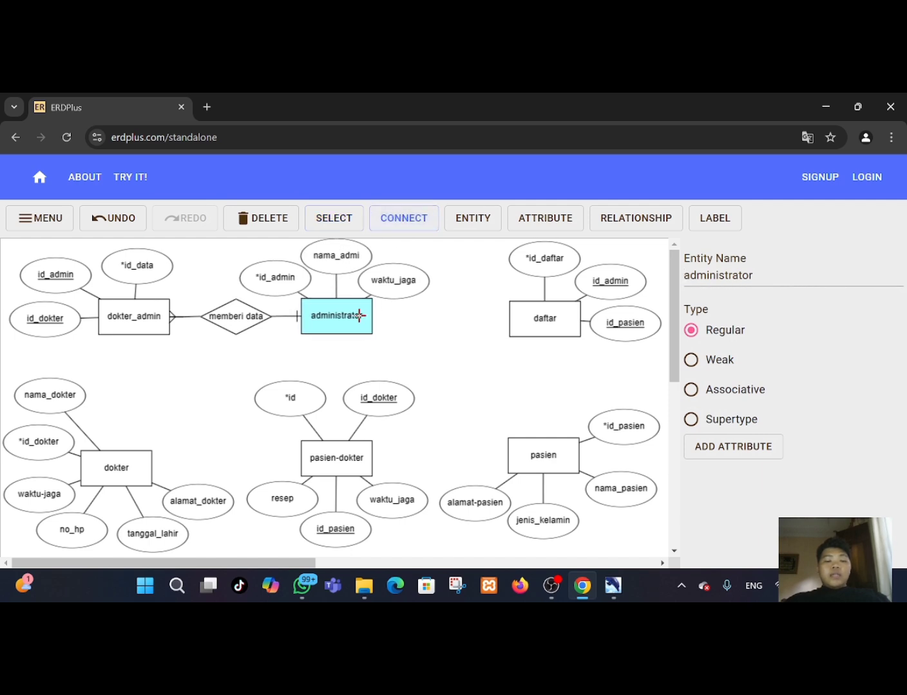
drag(359, 315, 517, 321)
click(440, 317)
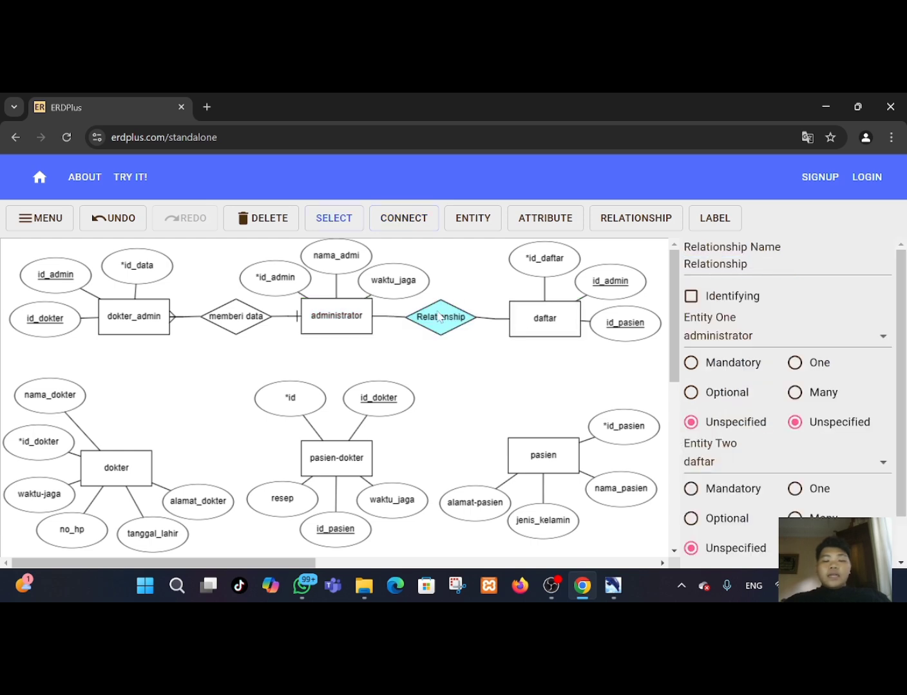
double_click(440, 316)
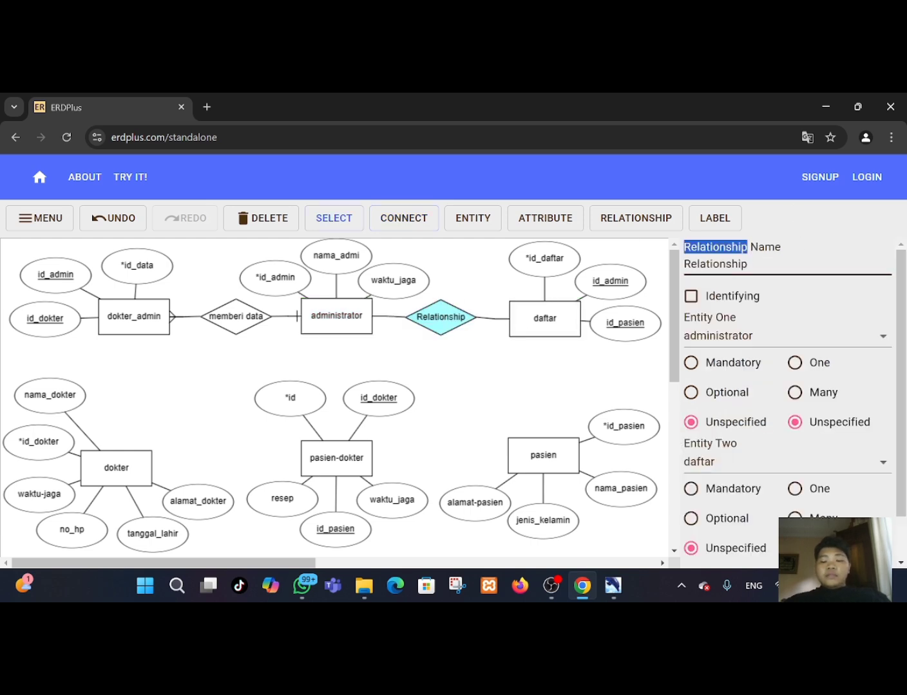
double_click(738, 265)
key(BackSpace)
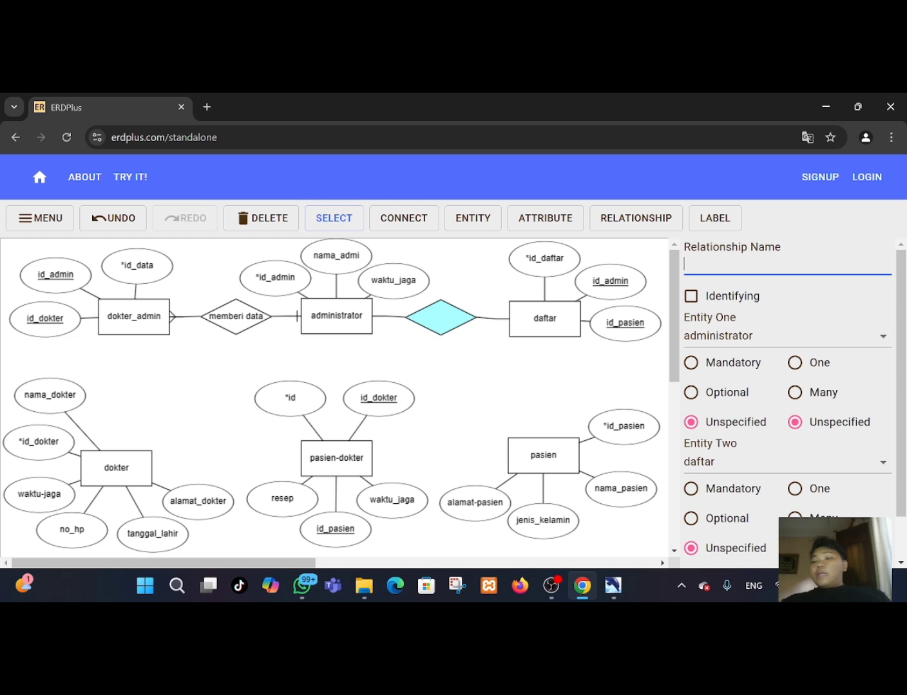
text(mel)
text(ayani)
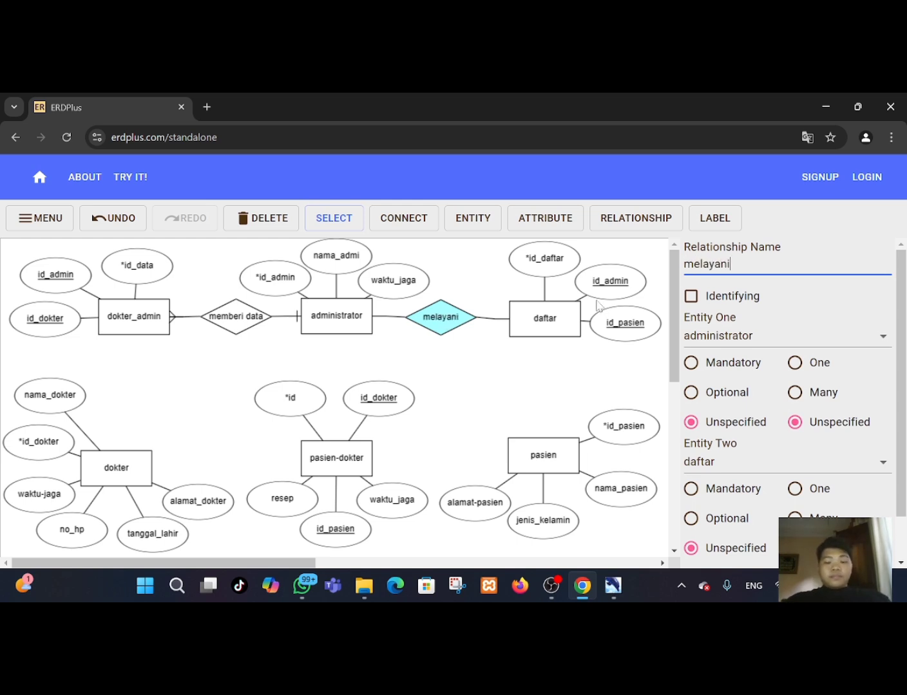
Set the melayani cardinality to Many for administrator and One for daftar.
click(552, 332)
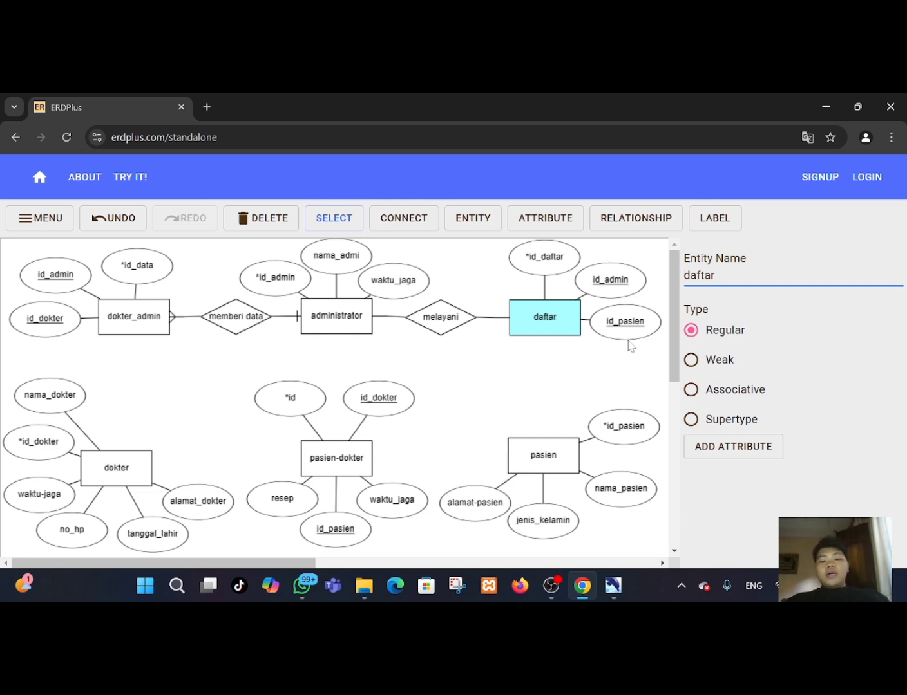
click(448, 317)
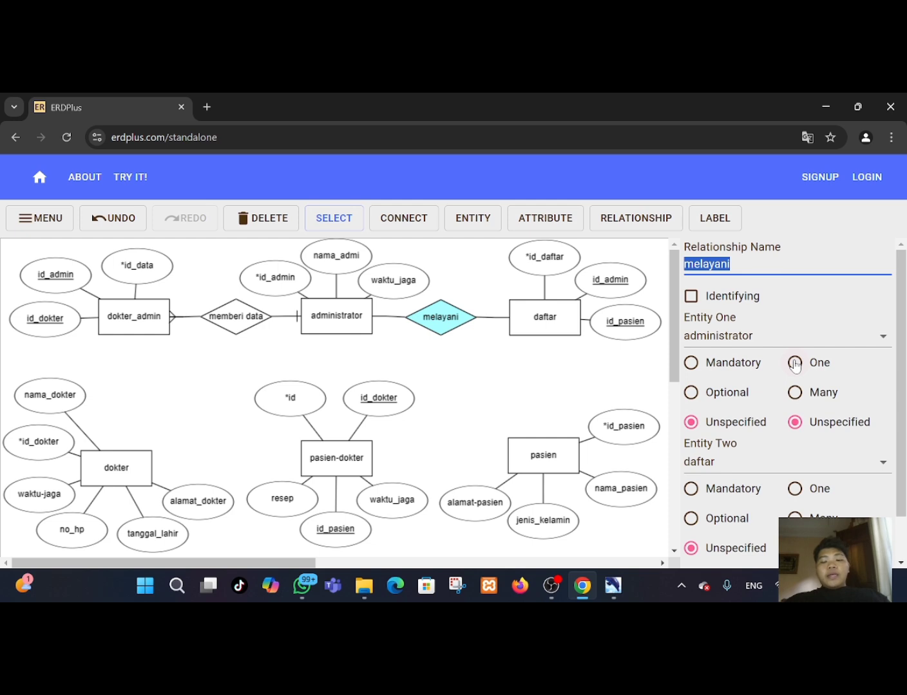
click(795, 392)
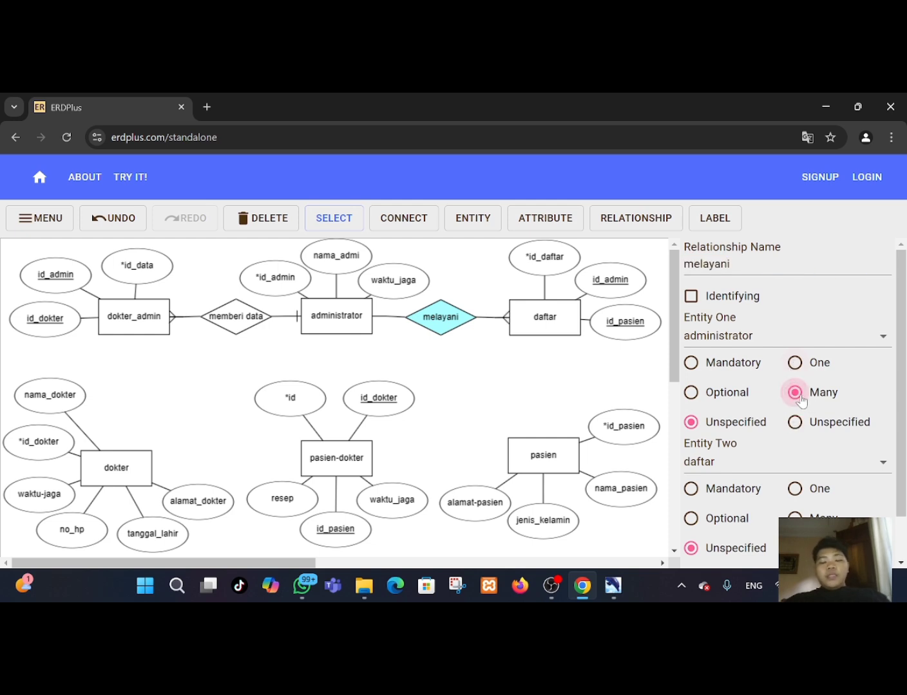
click(795, 489)
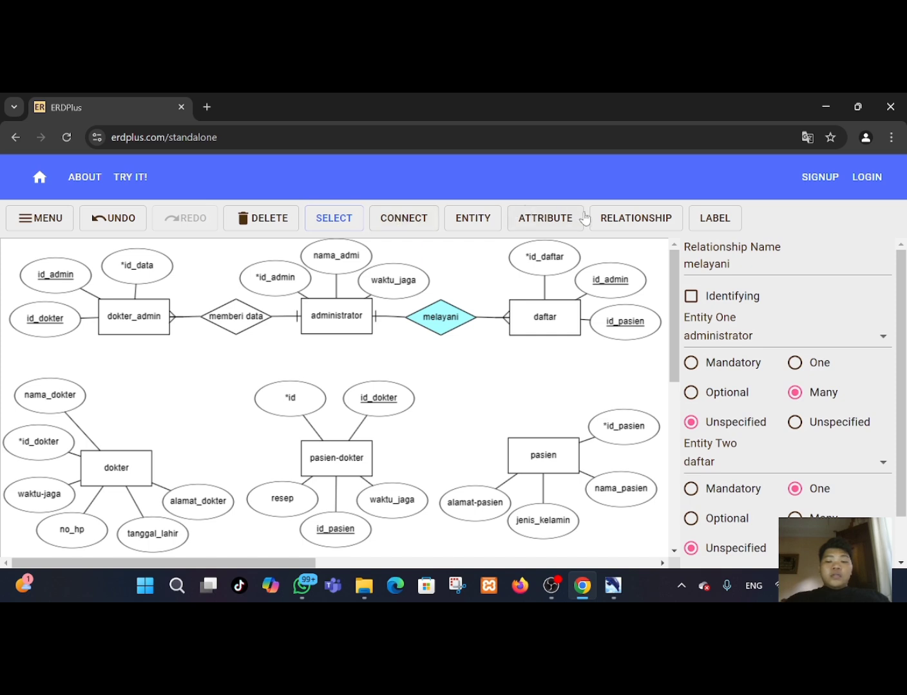
Connect daftar to pasien with a relationship named melakukan.
click(403, 219)
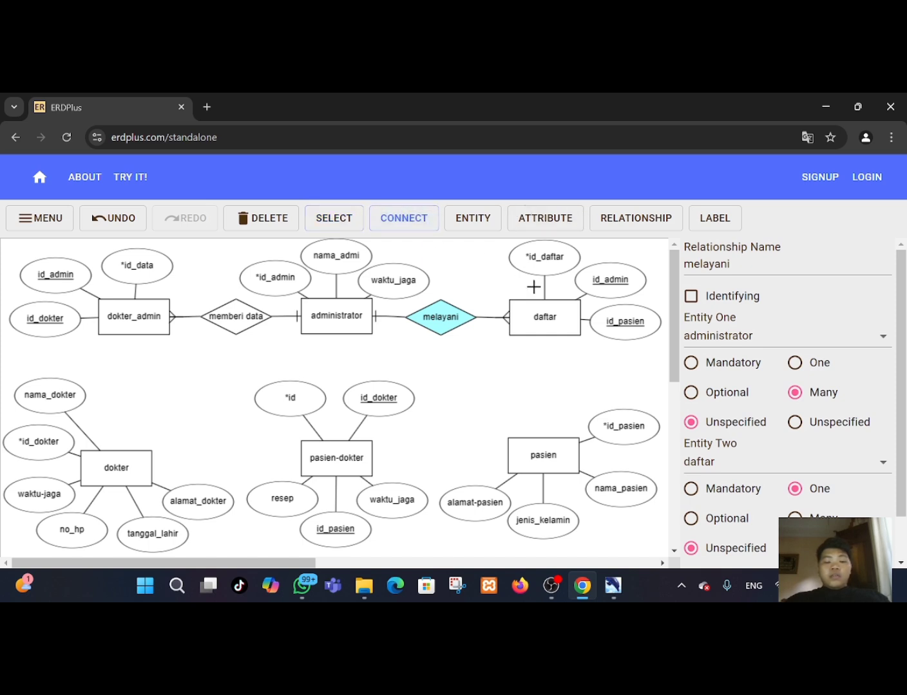
drag(541, 320, 545, 445)
click(545, 396)
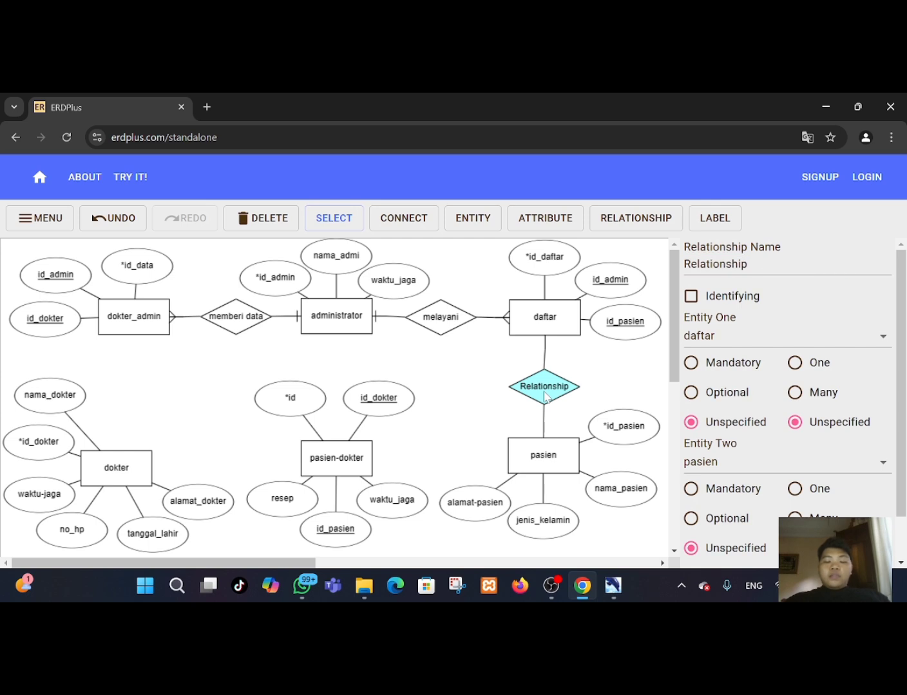
double_click(545, 397)
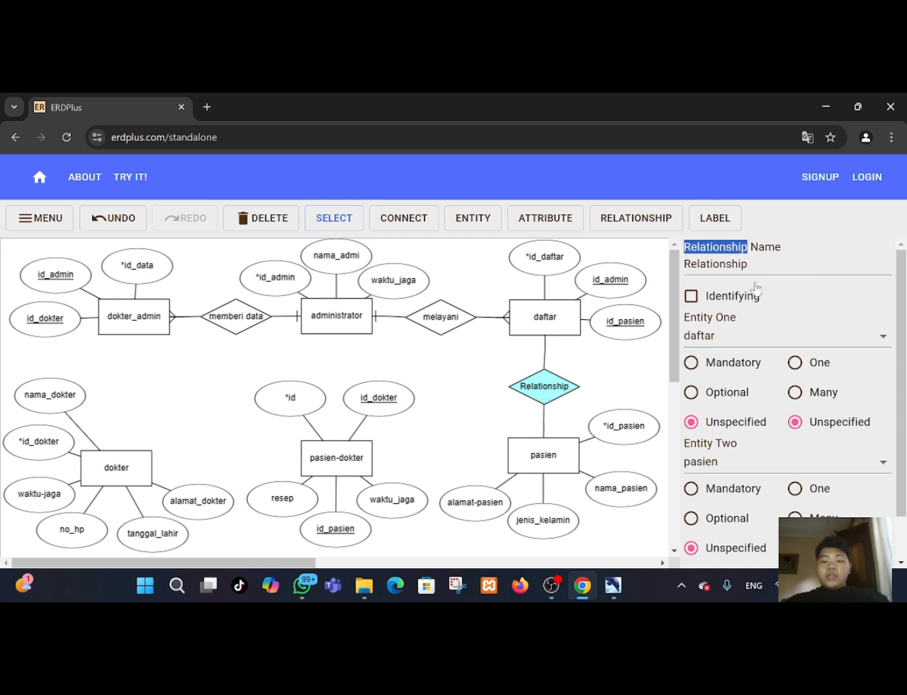
double_click(716, 265)
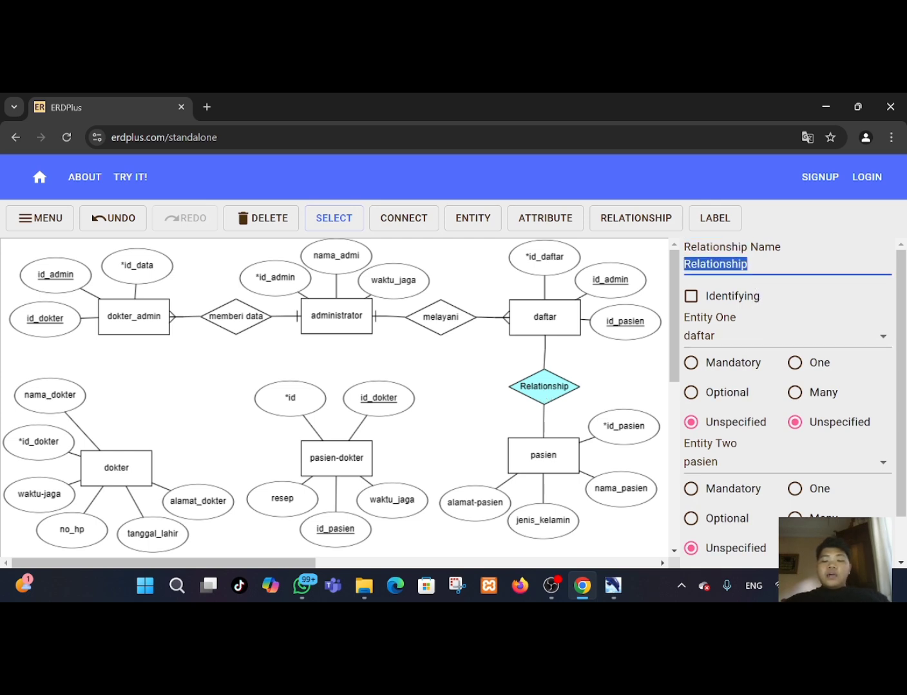
key(BackSpace)
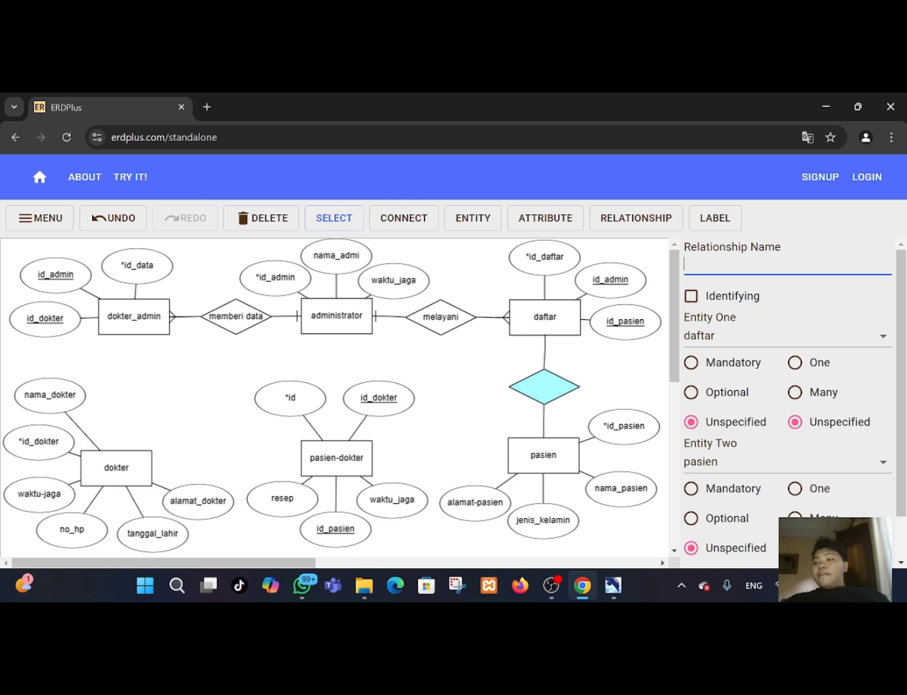
text(melakukan)
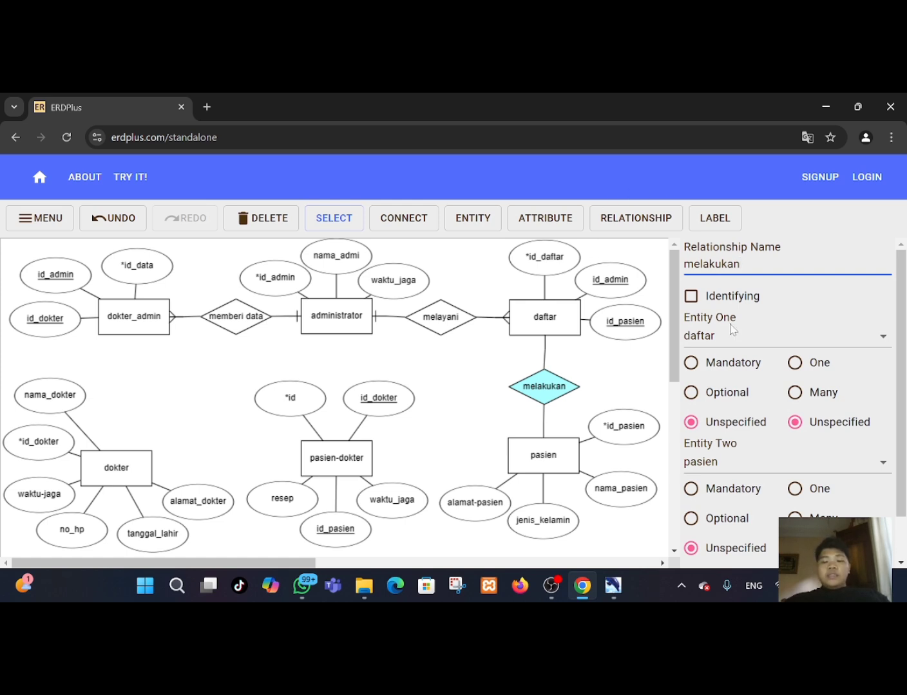
Set the melakukan cardinality to One for daftar and Many for pasien.
click(796, 363)
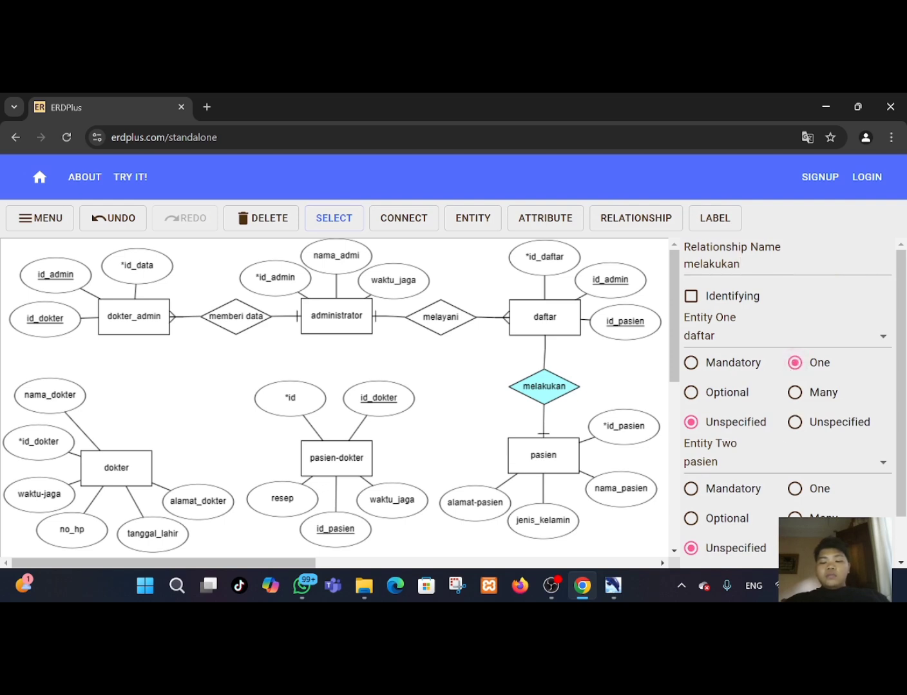
click(794, 519)
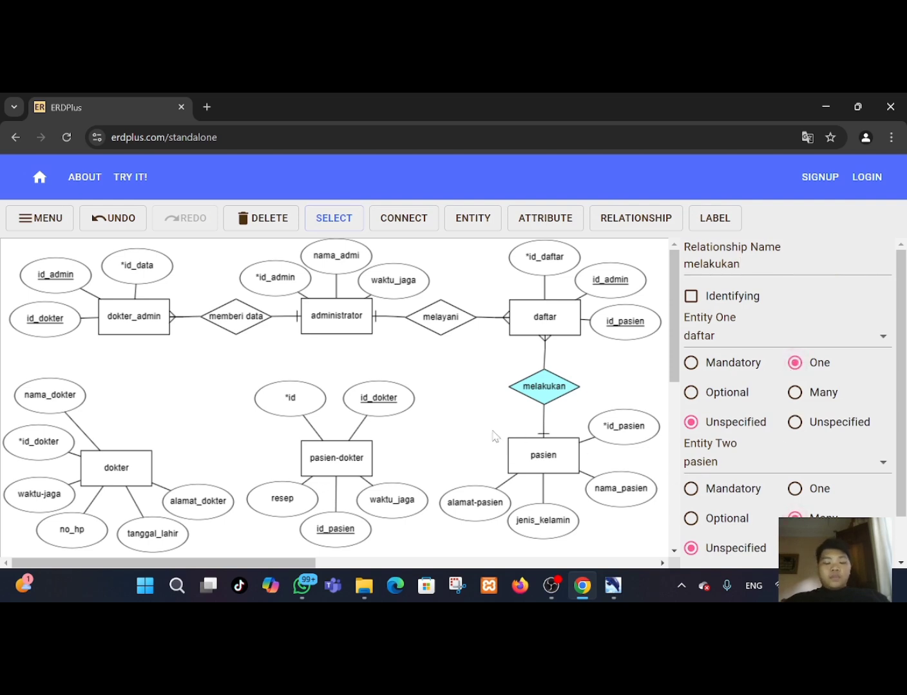
click(632, 217)
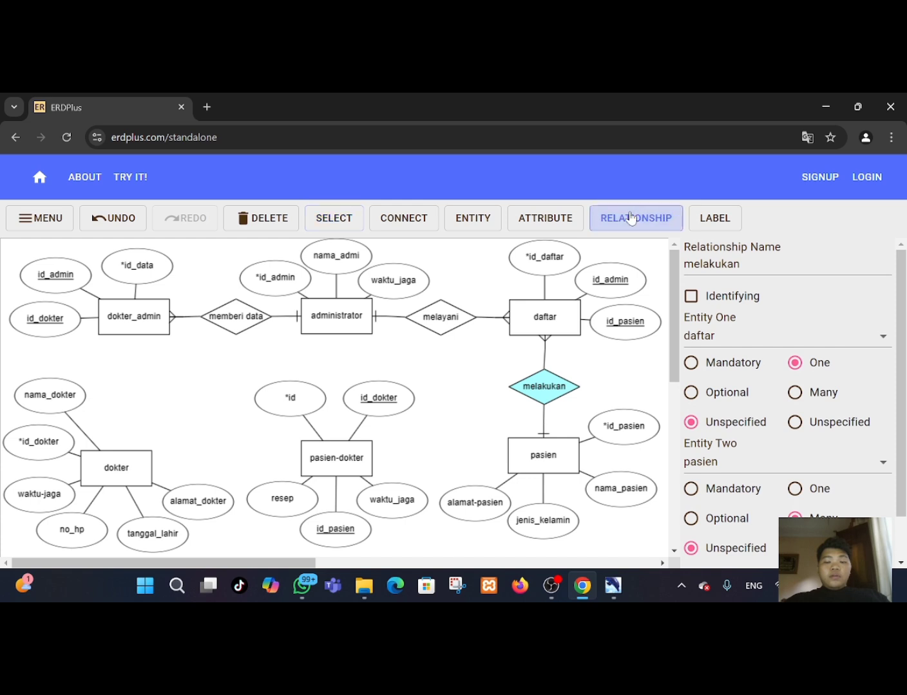
click(527, 457)
drag(527, 458, 468, 452)
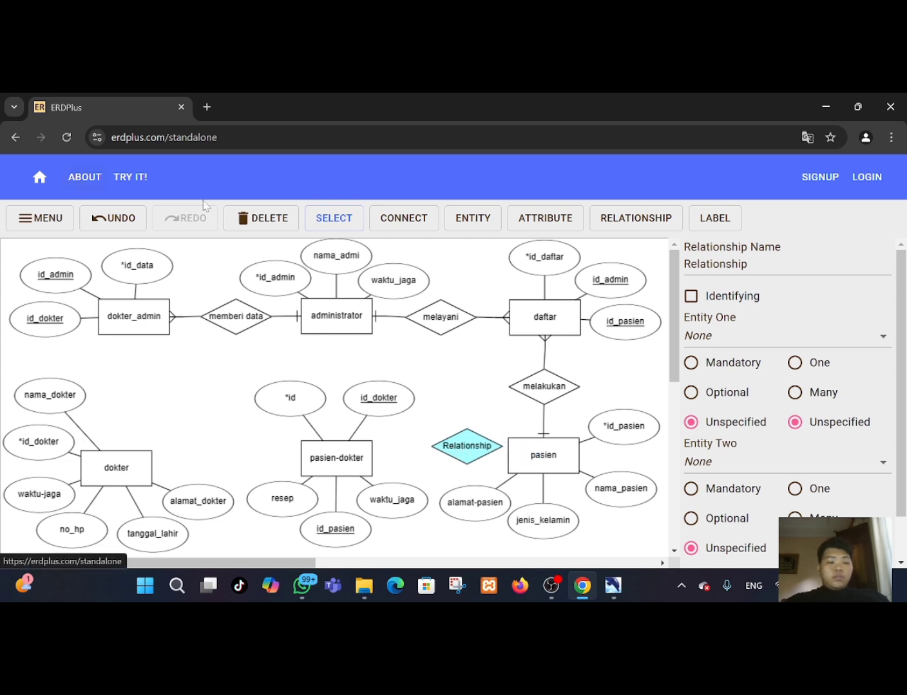
click(240, 220)
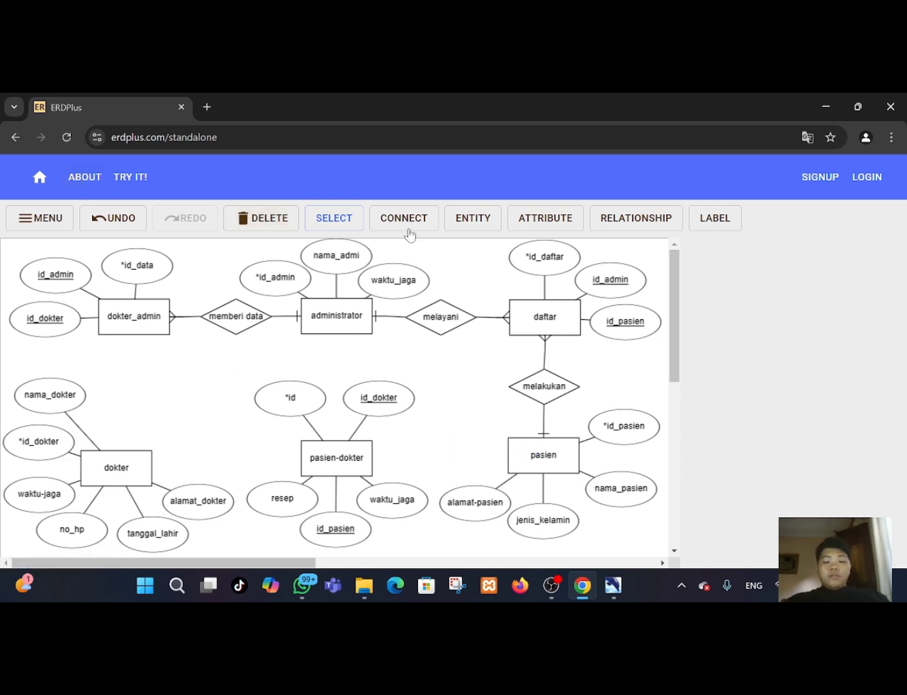
Connect pasien to pasien-dokter with a relationship named diperiksa.
click(389, 220)
drag(514, 460, 365, 461)
click(465, 458)
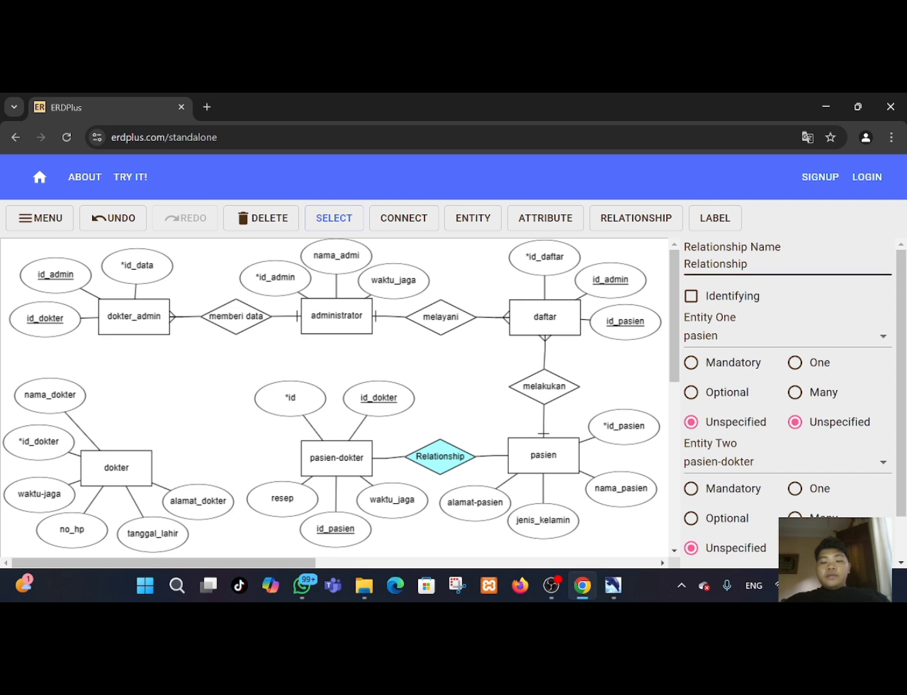
double_click(730, 266)
key(BackSpace)
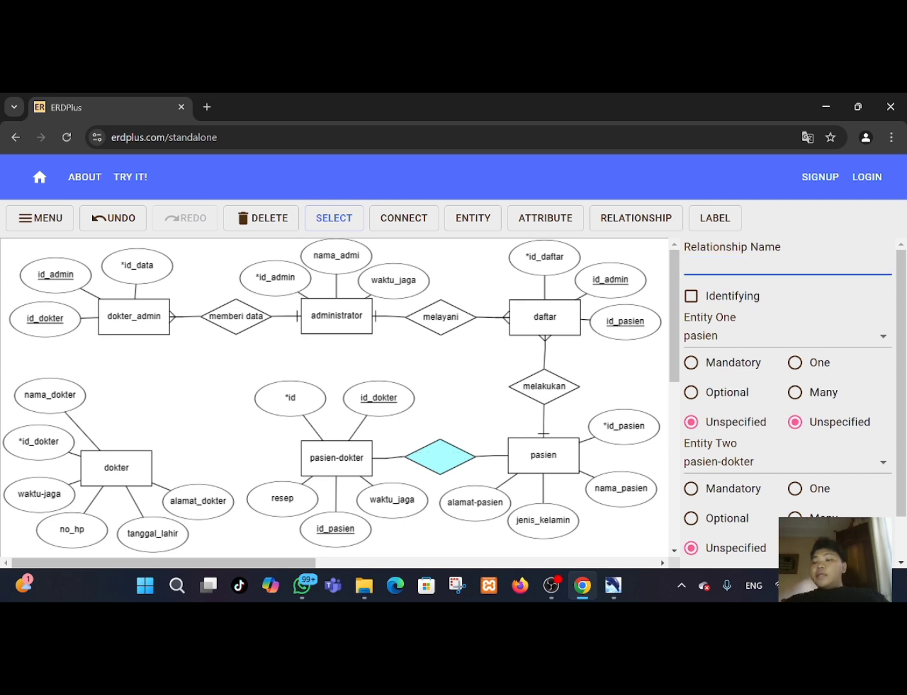
text(d)
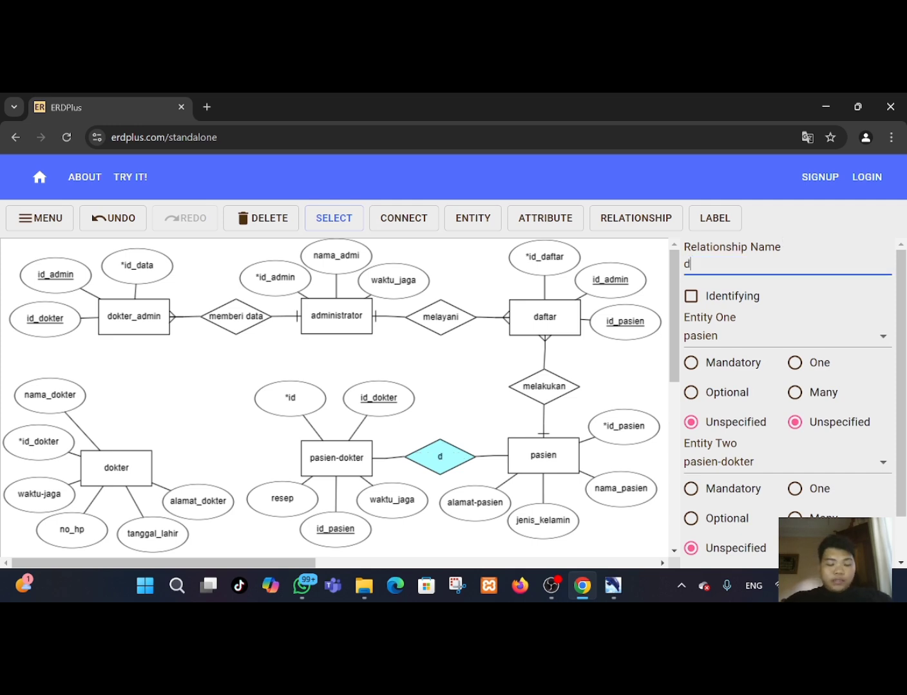
text(iperi)
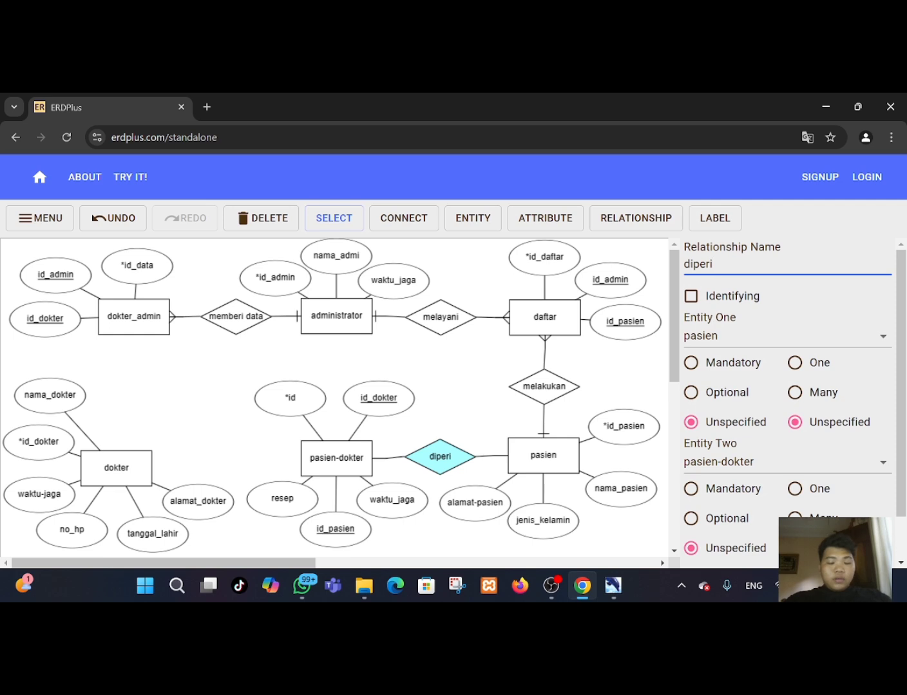
text(ksa)
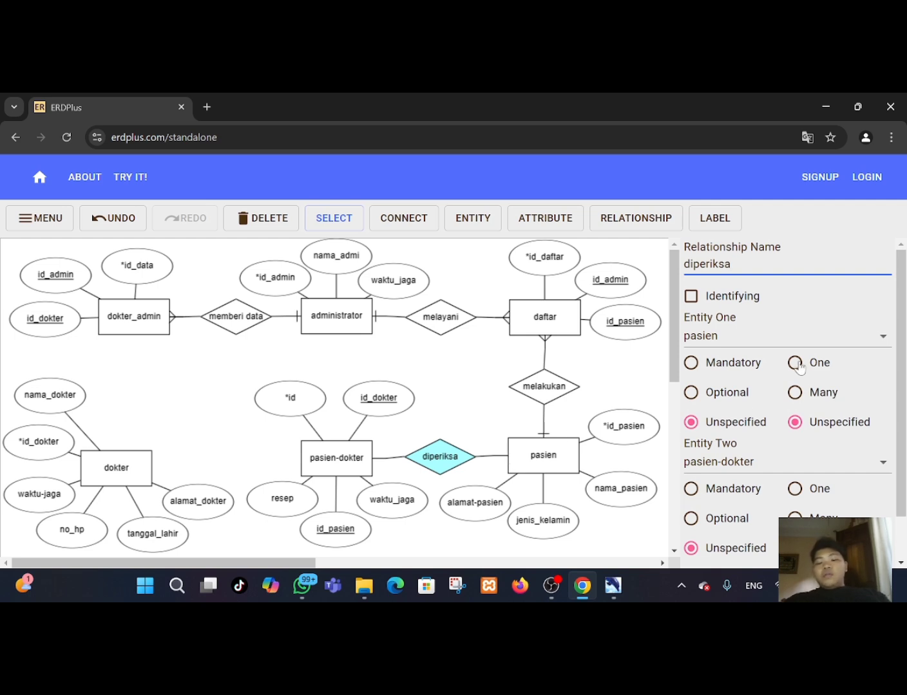
Set the diperiksa cardinality to Many for pasien and One for pasien-dokter.
click(796, 393)
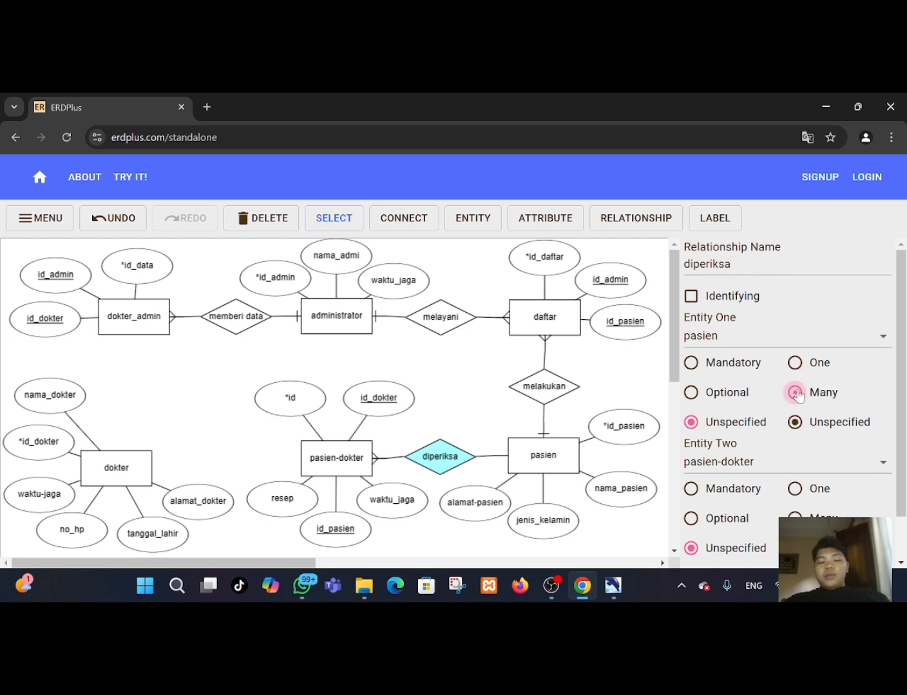
click(795, 489)
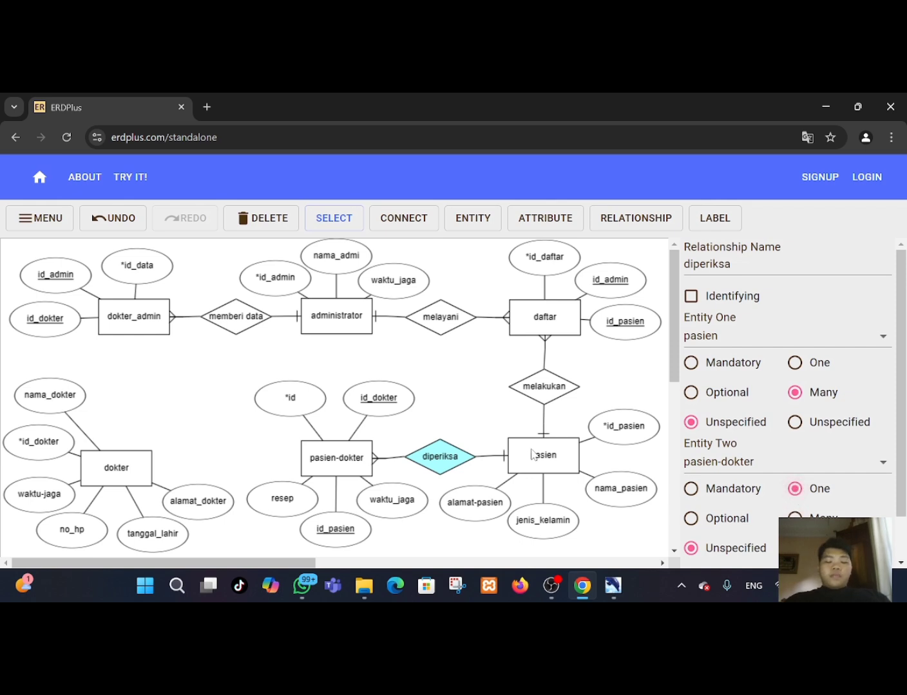
drag(532, 455, 532, 460)
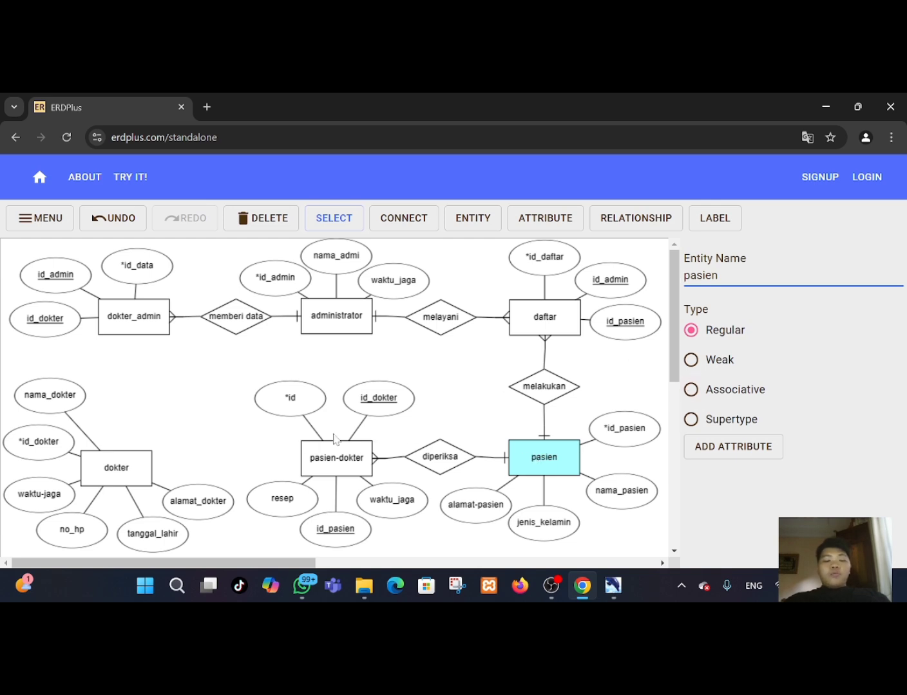
Connect pasien-dokter to dokter with a relationship named memeriksa.
click(405, 225)
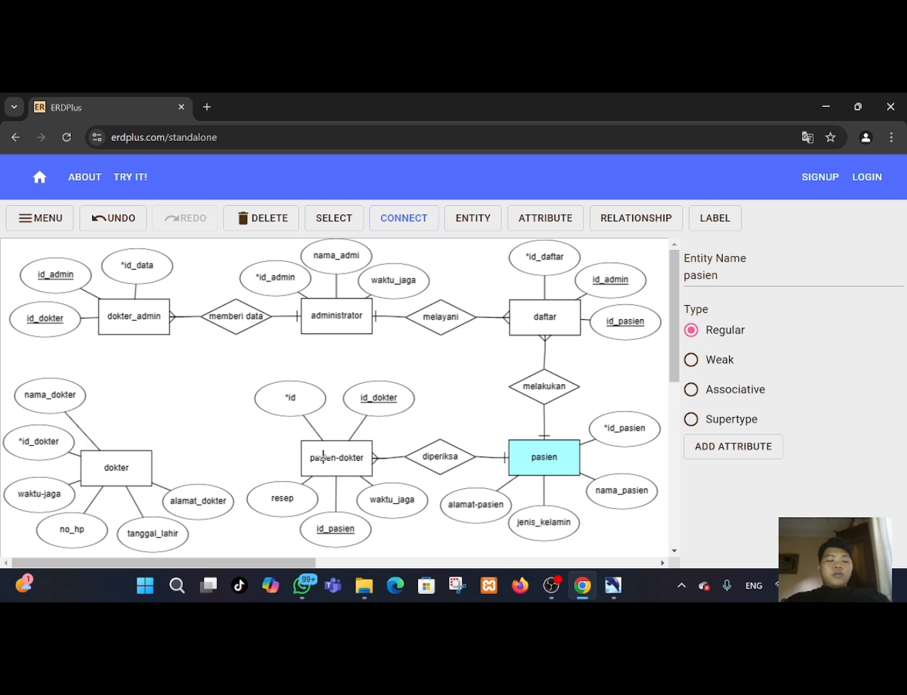
drag(320, 455, 127, 458)
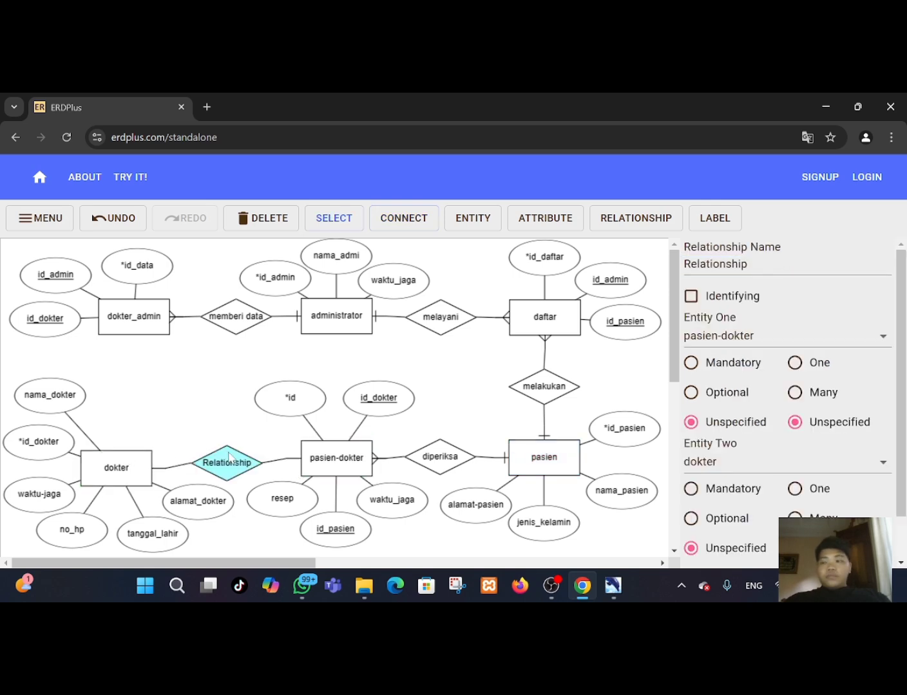
double_click(716, 264)
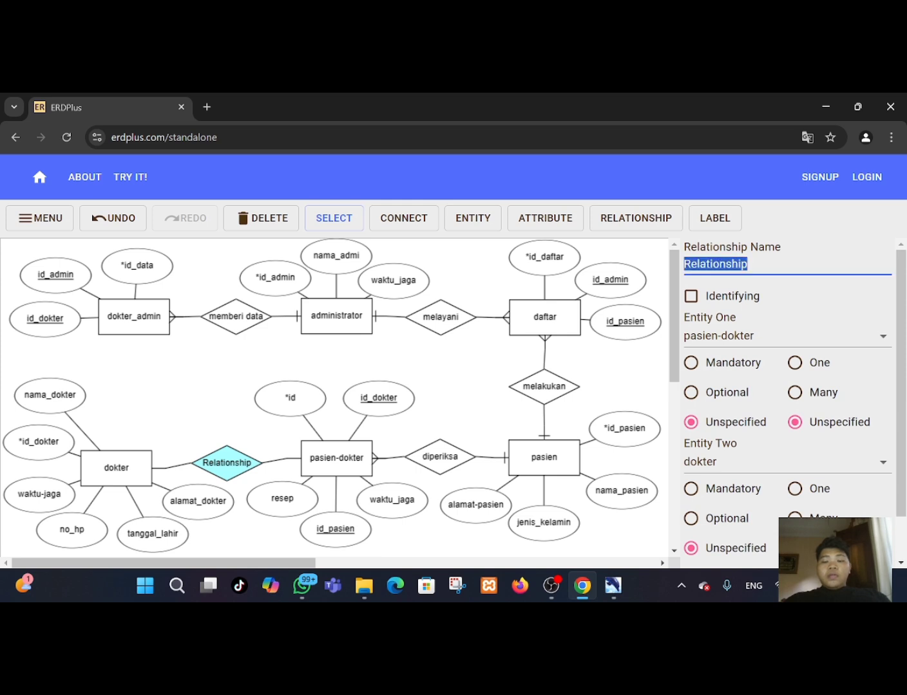
key(BackSpace)
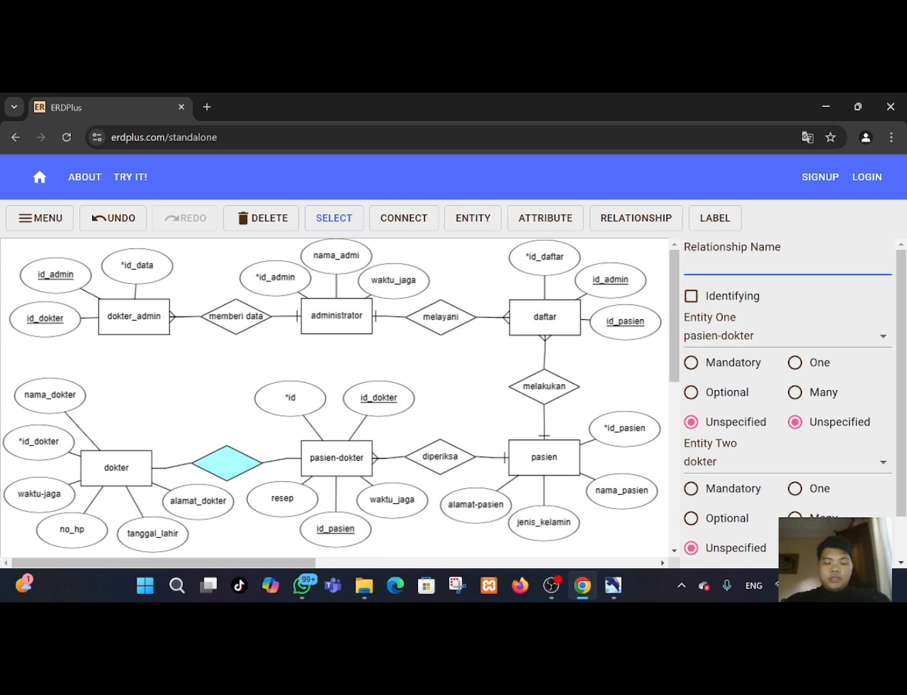
text(memerik)
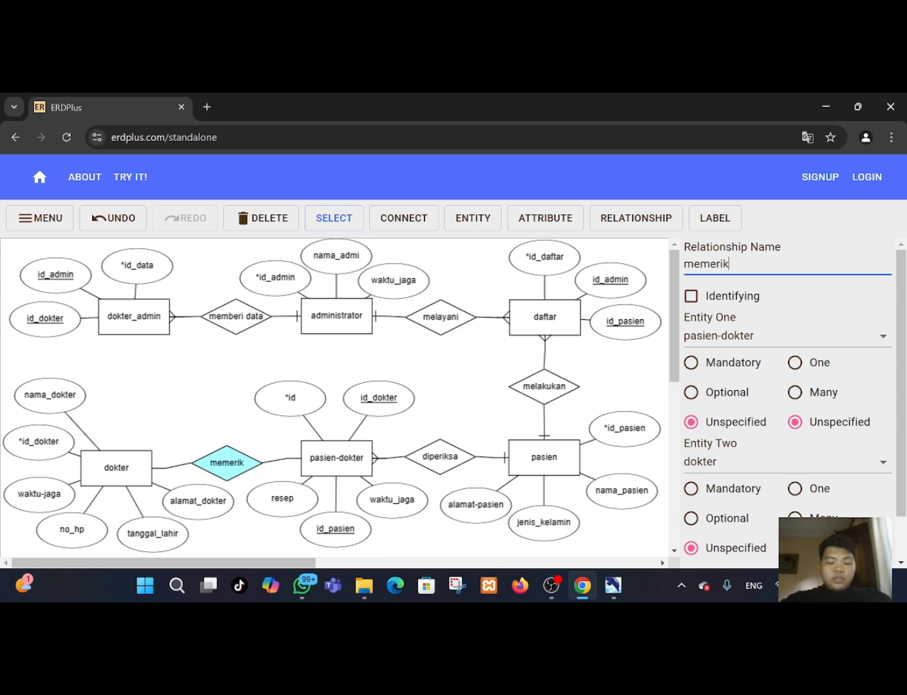
text(sa)
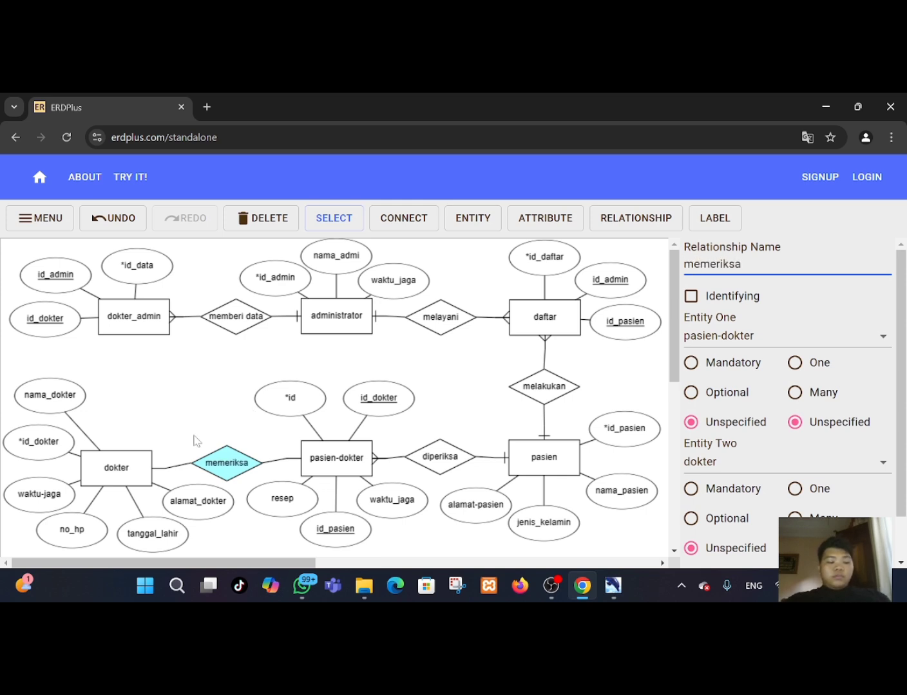
Set the memeriksa relationship's cardinality to One on the pasien-dokter side.
drag(138, 459, 138, 455)
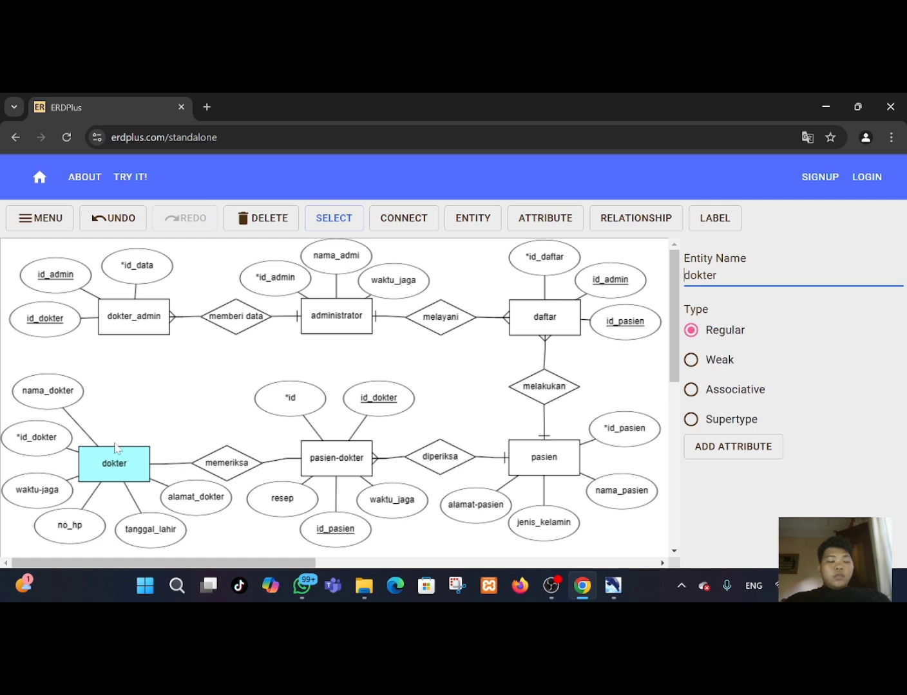
drag(236, 465, 230, 461)
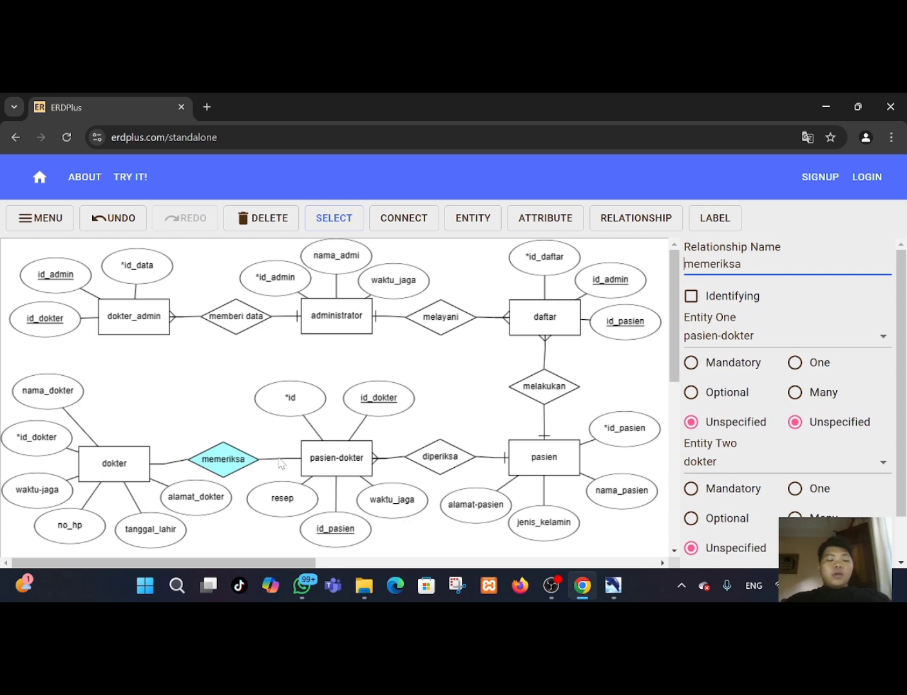
click(794, 365)
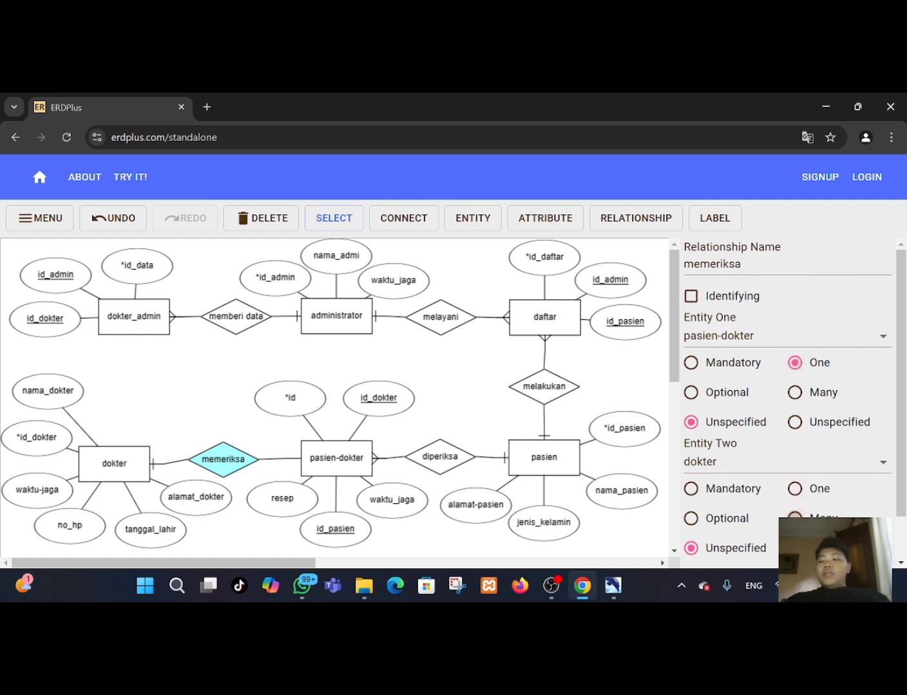
Connect dokter to dokter_admin with a relationship named menyimpan data.
drag(132, 462, 126, 453)
double_click(131, 460)
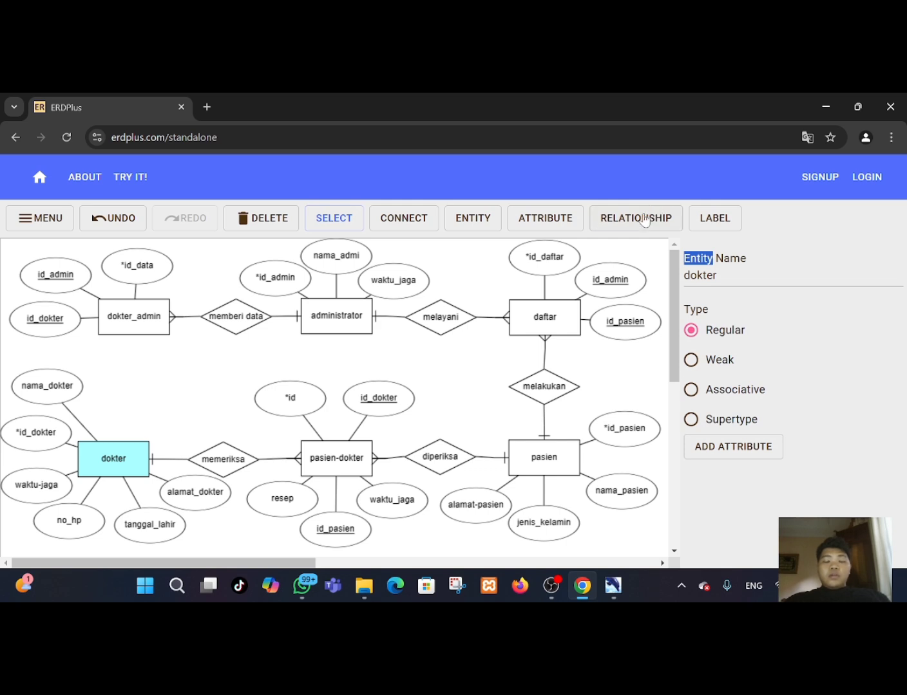
click(396, 222)
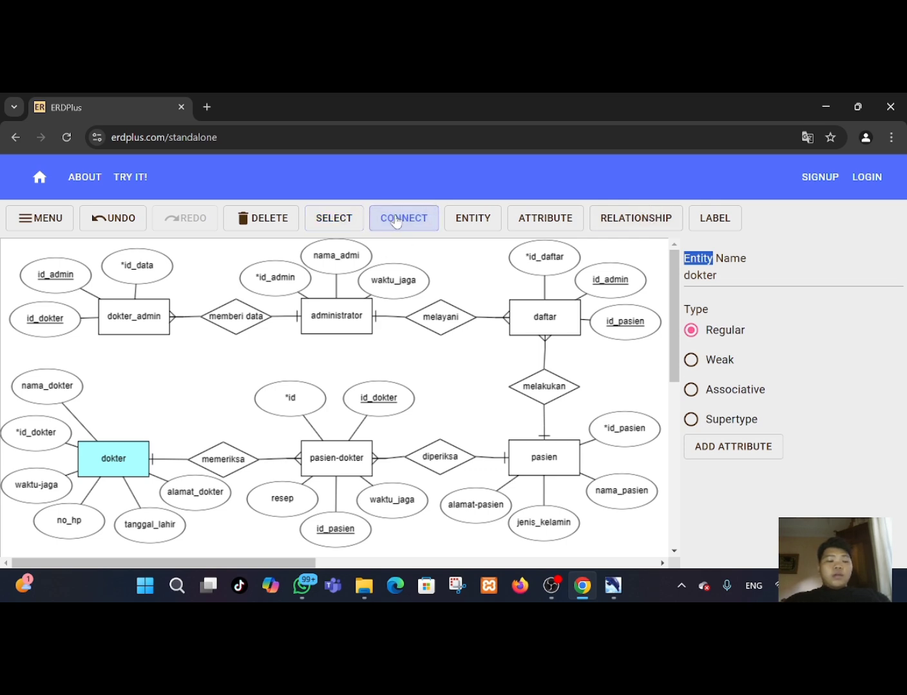
drag(128, 448, 132, 318)
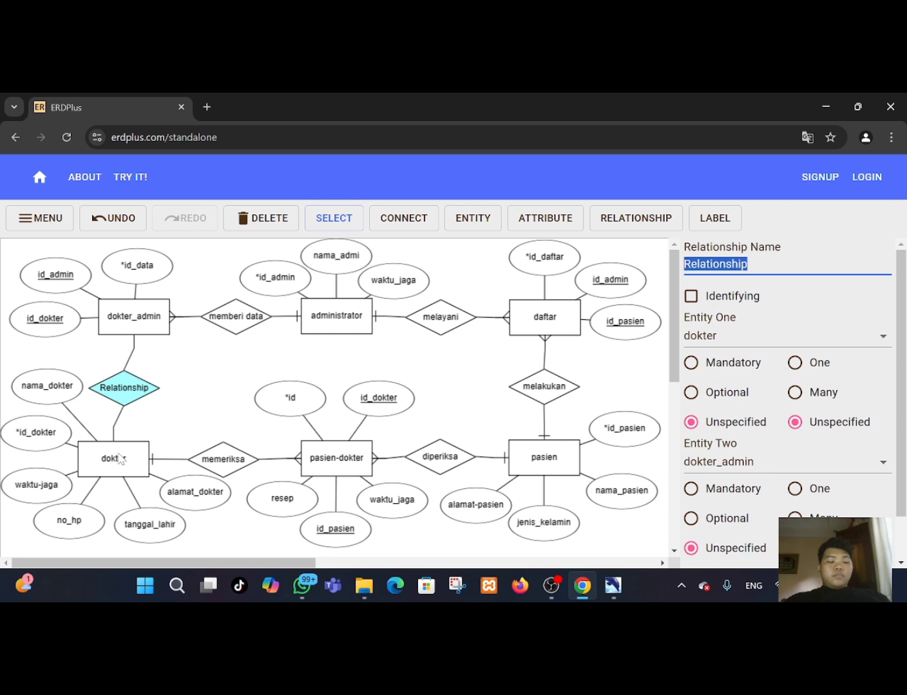
drag(122, 458, 126, 459)
click(129, 399)
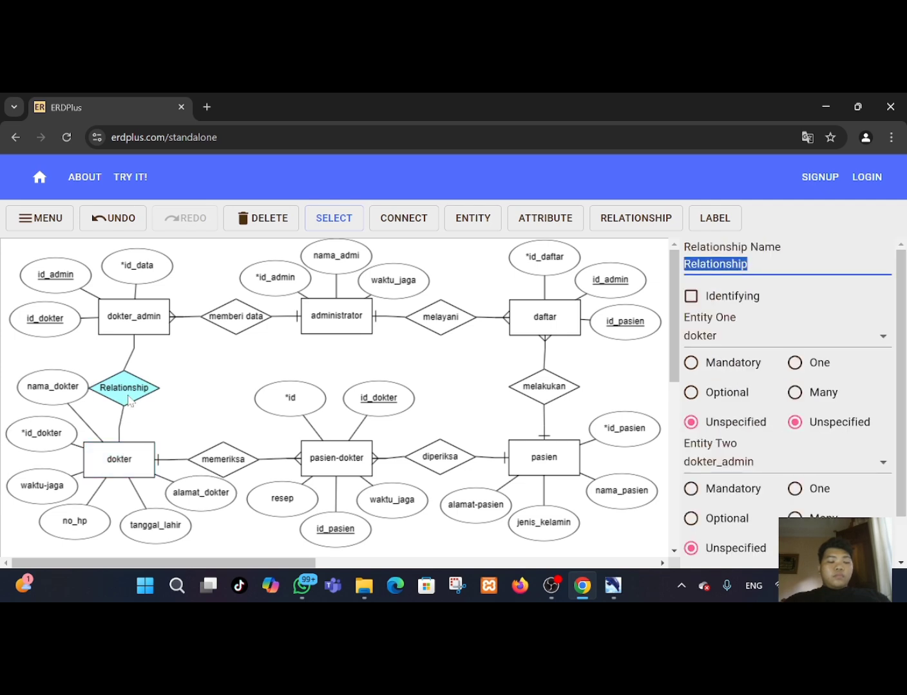
drag(129, 400, 134, 400)
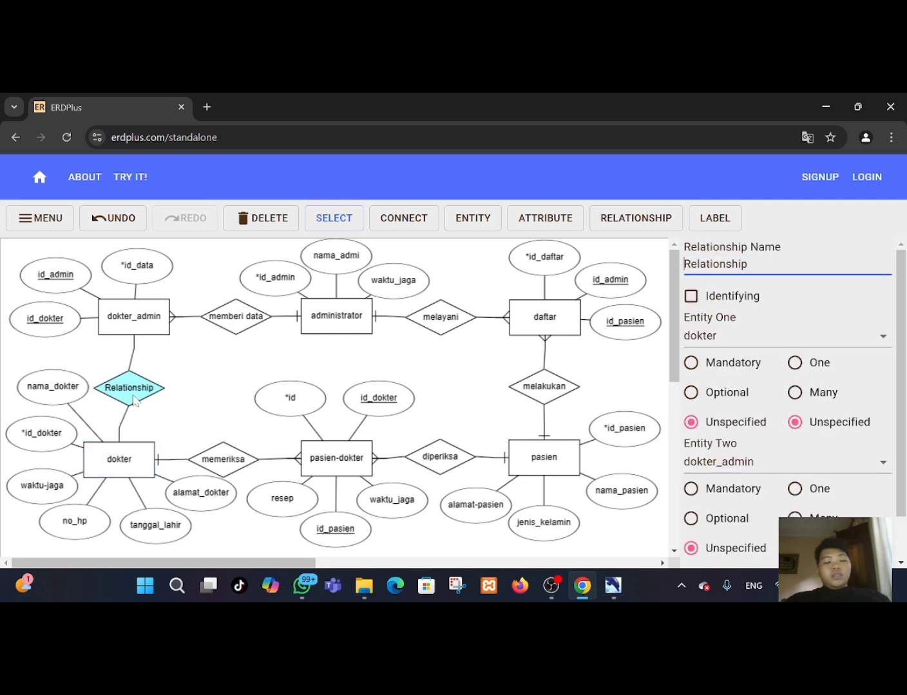
double_click(134, 400)
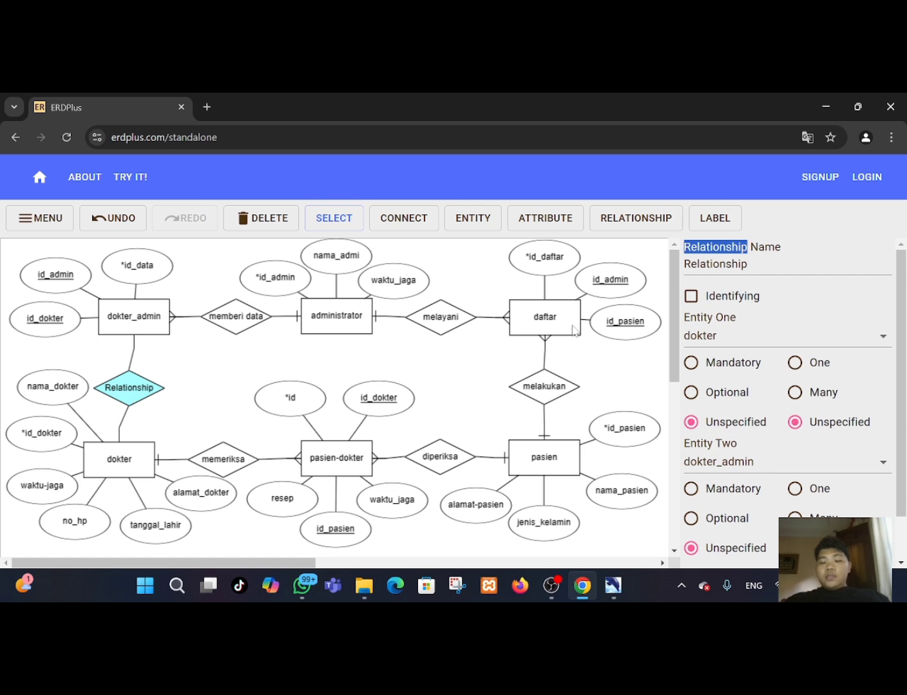
drag(749, 265, 684, 264)
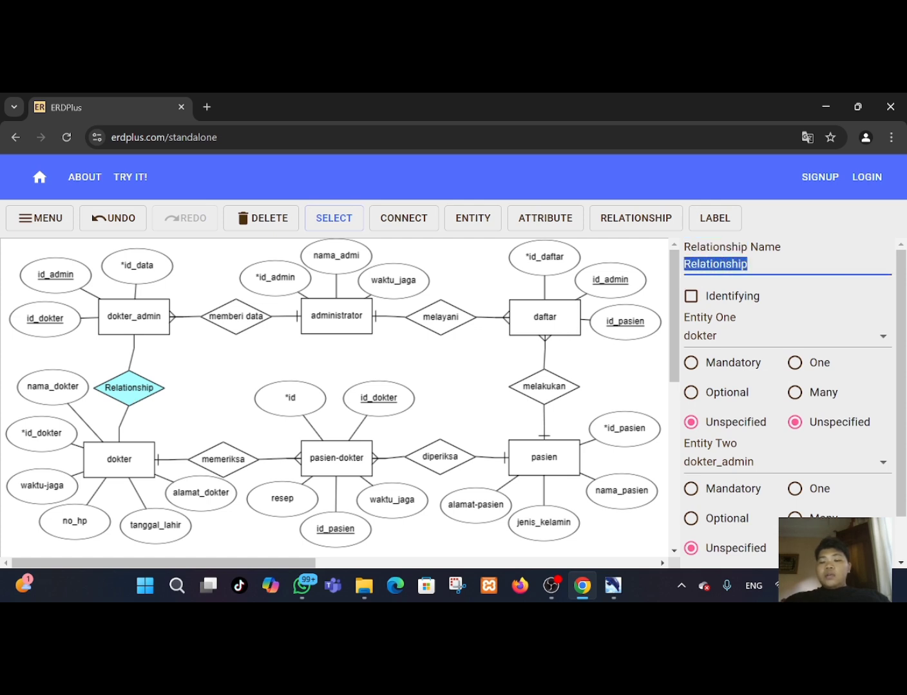
key(BackSpace)
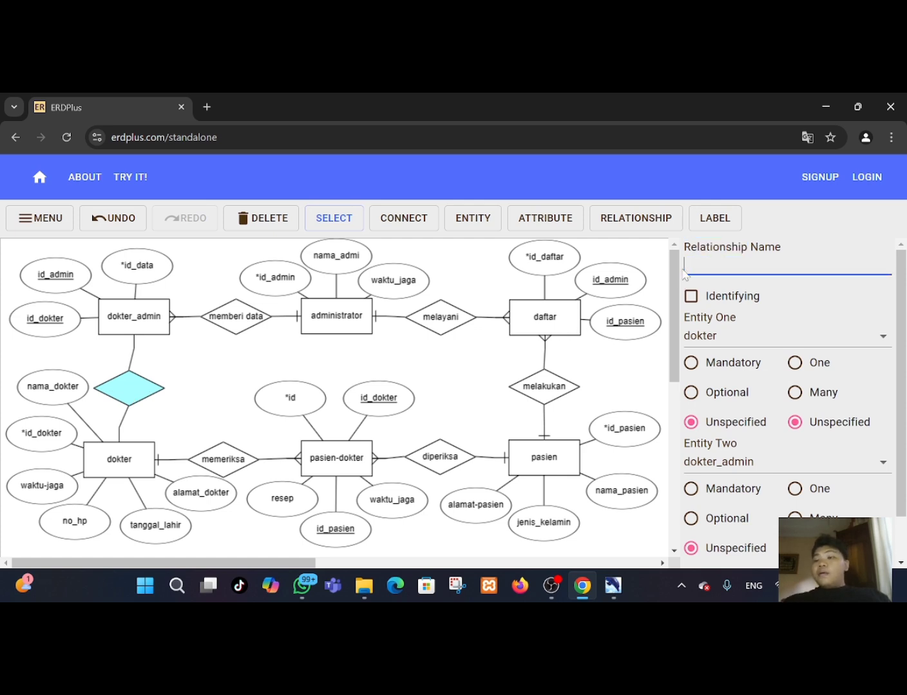
text(me)
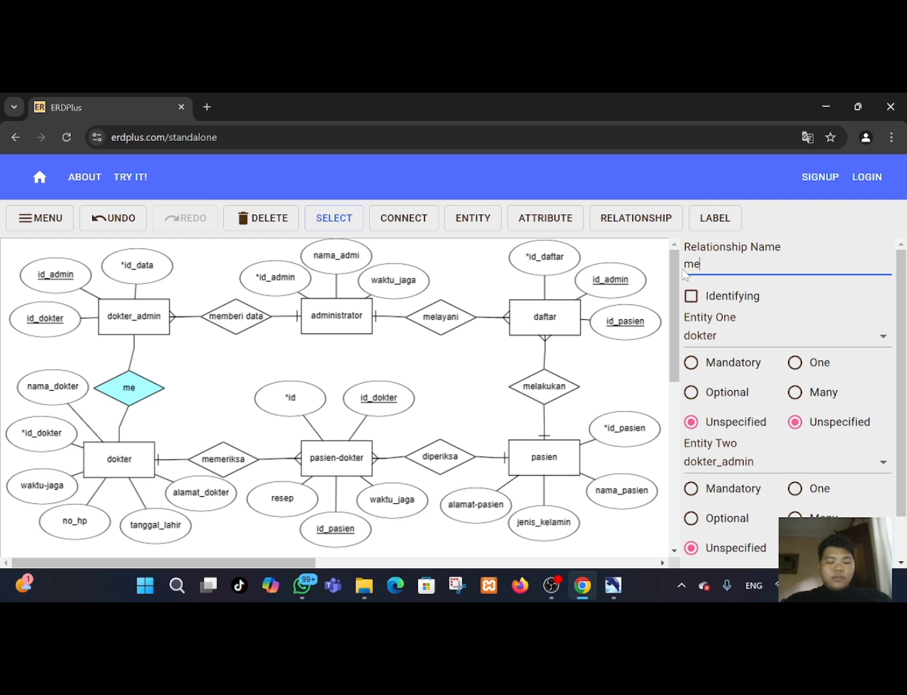
text(nyimpan)
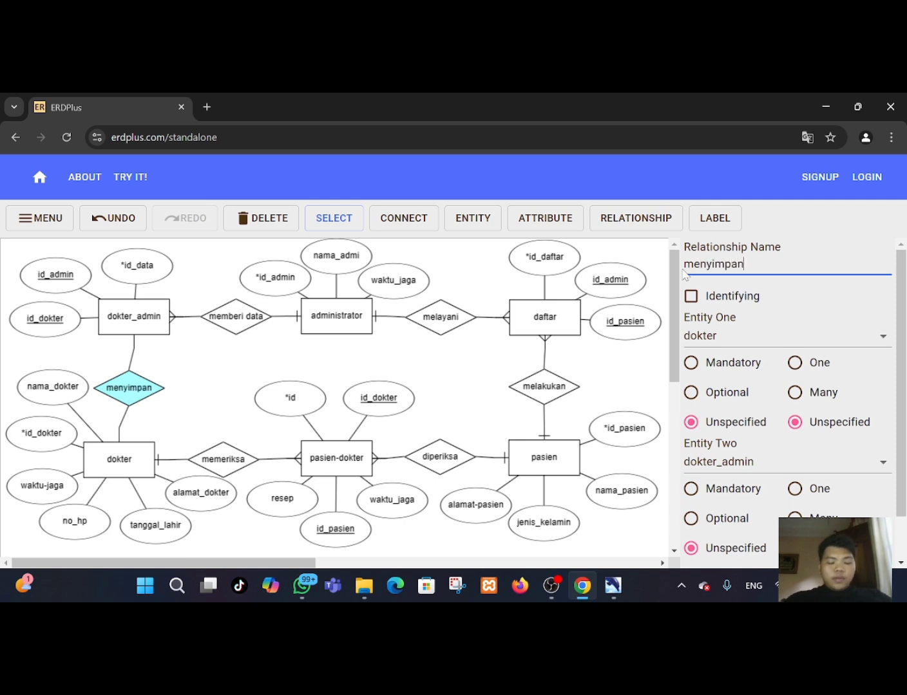
text( data)
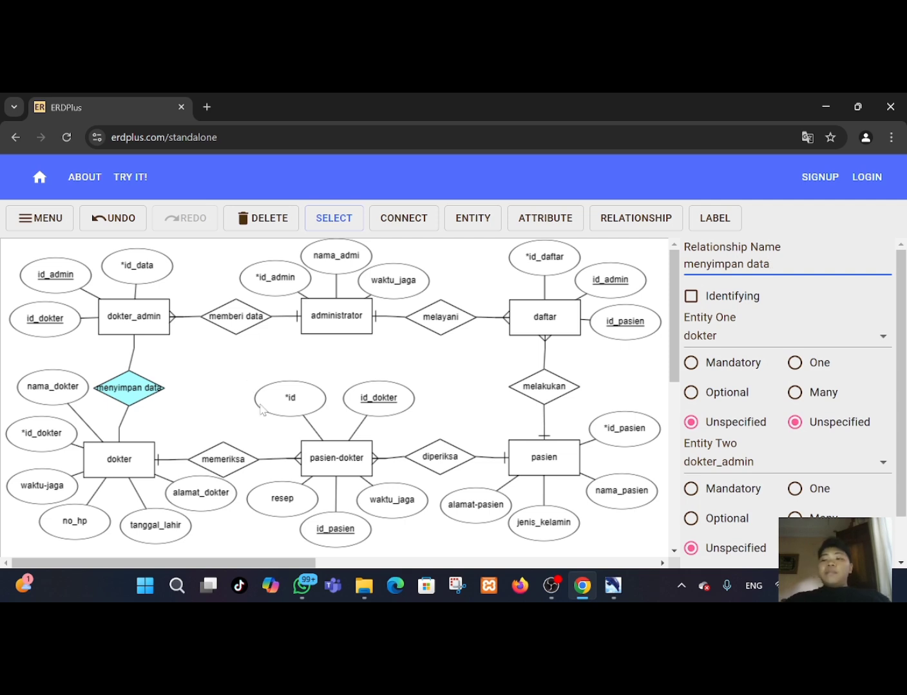
Set the menyimpan data relationship's cardinality to Many on the dokter side.
drag(124, 450, 130, 452)
drag(130, 392, 134, 394)
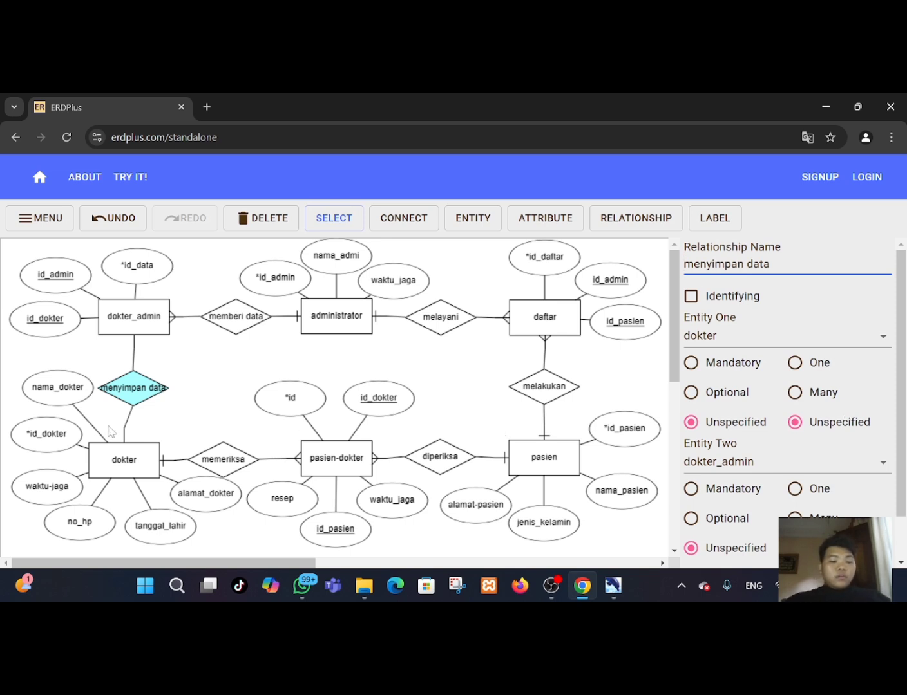
drag(120, 461, 123, 464)
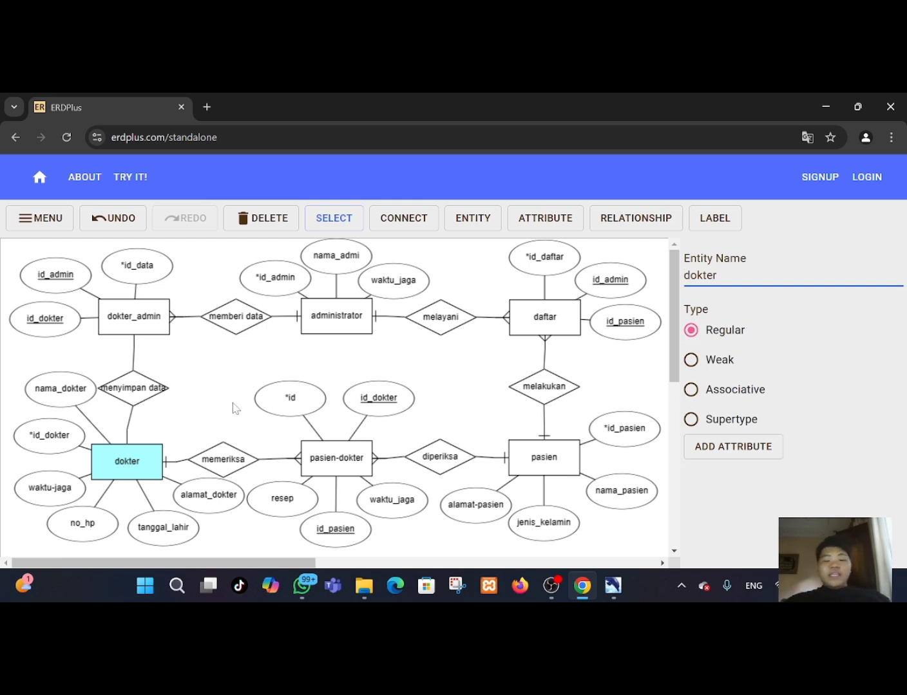
click(138, 395)
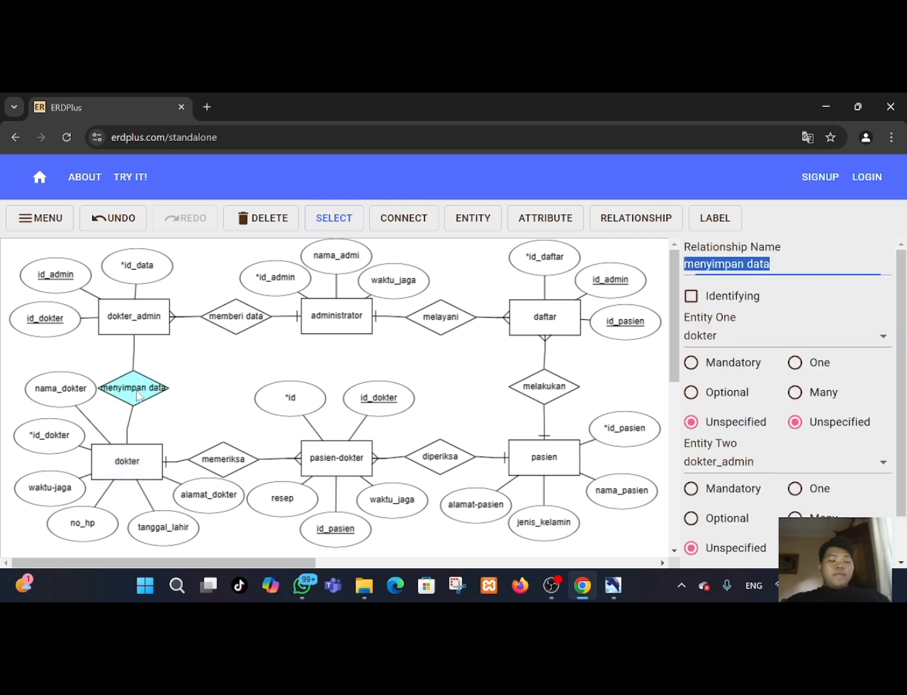
click(796, 394)
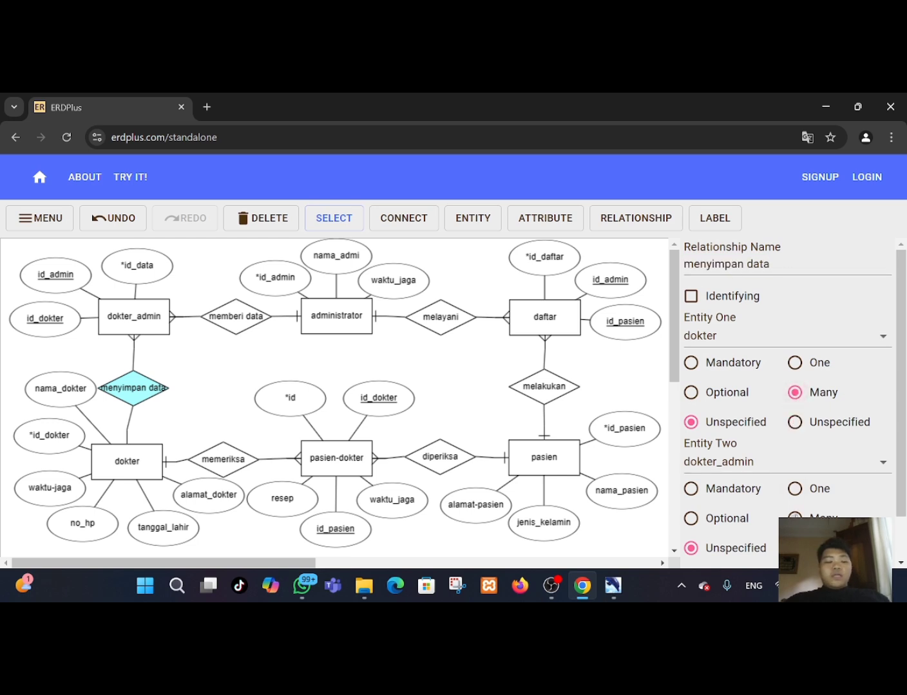
Rearrange the dokter entity and the resep and id_pasien attributes to tidy the lower diagram layout.
click(150, 472)
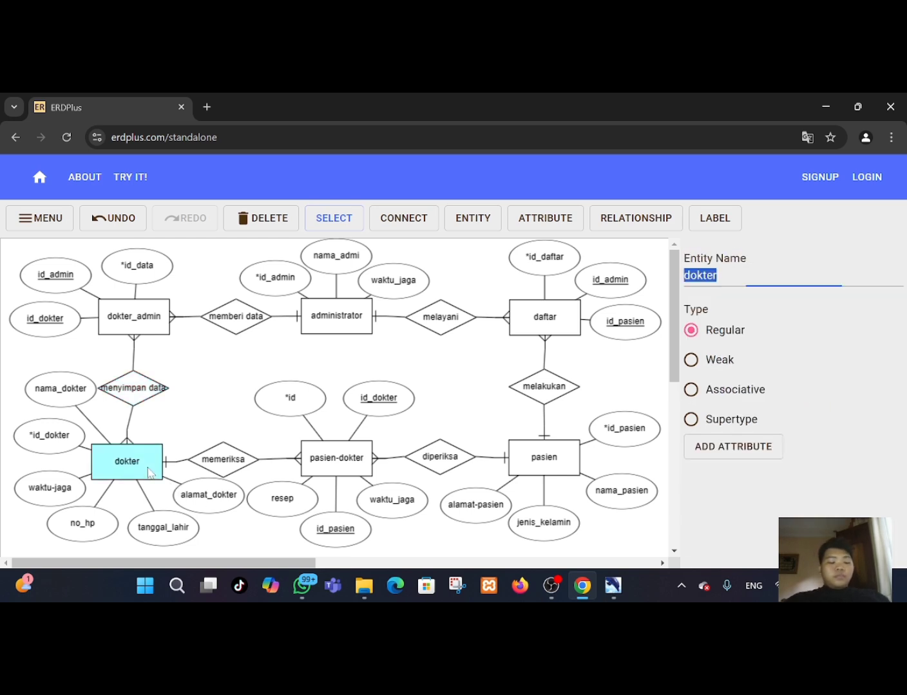
drag(150, 471, 155, 487)
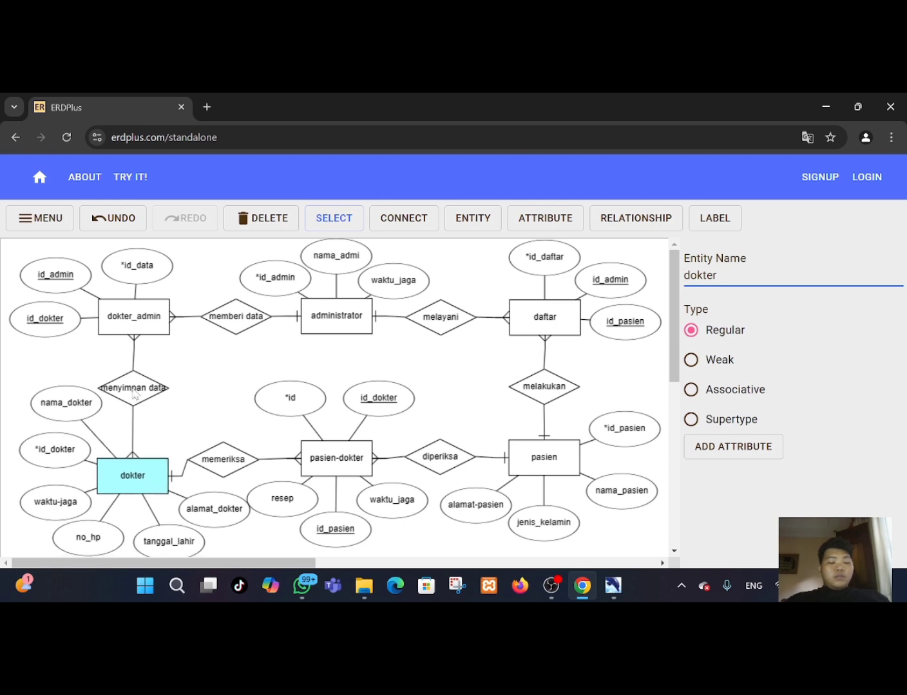
drag(65, 418, 51, 422)
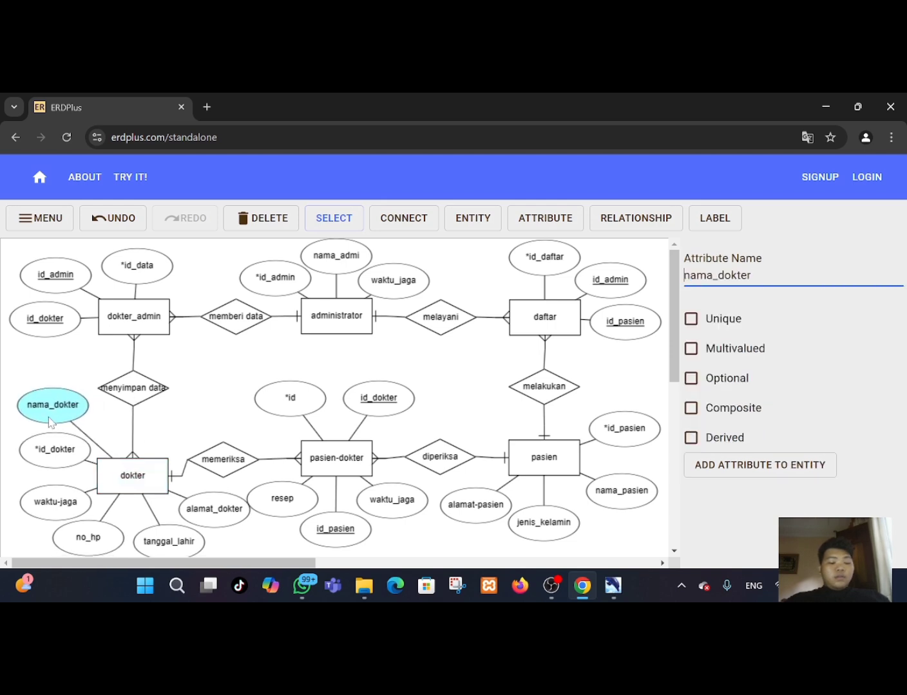
click(126, 455)
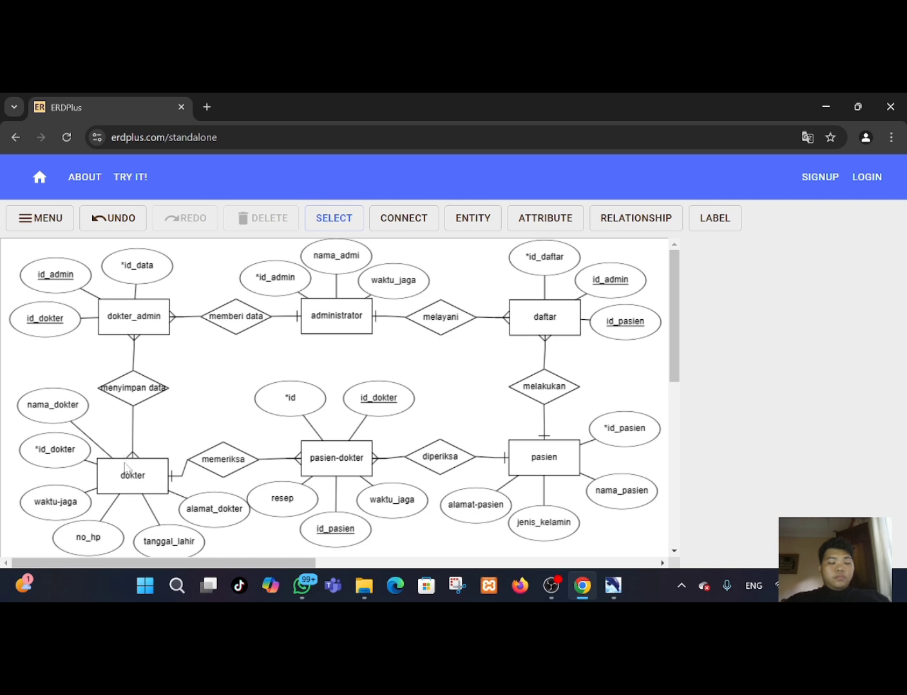
drag(124, 466, 127, 454)
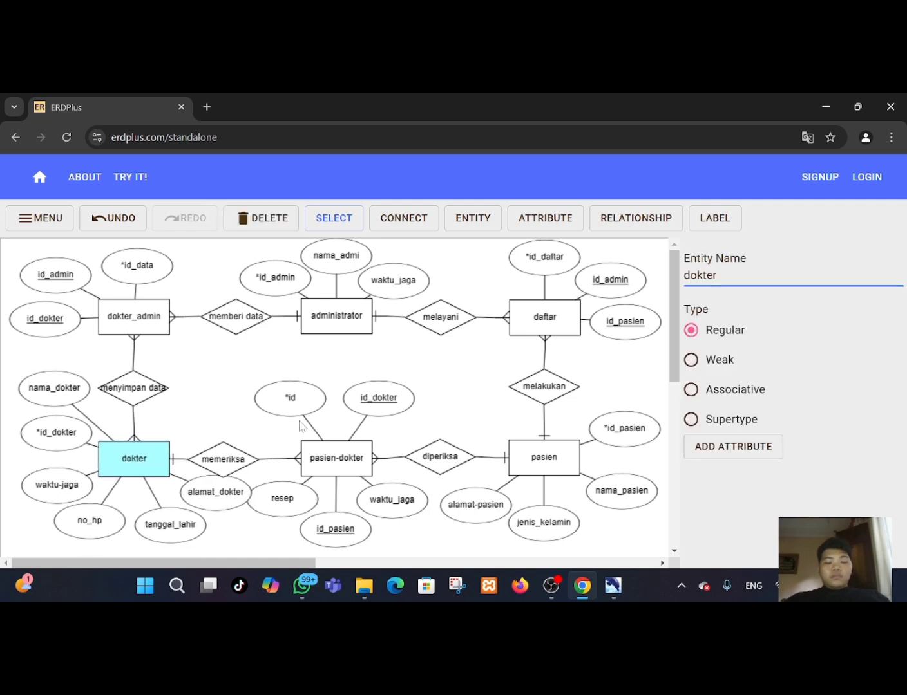
drag(298, 499, 271, 533)
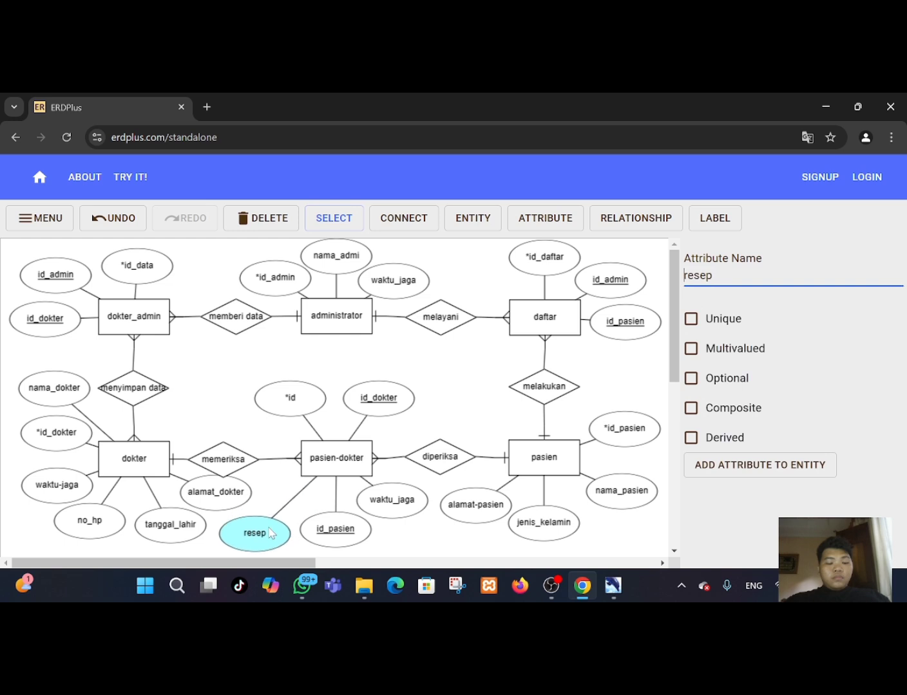
drag(338, 529, 342, 536)
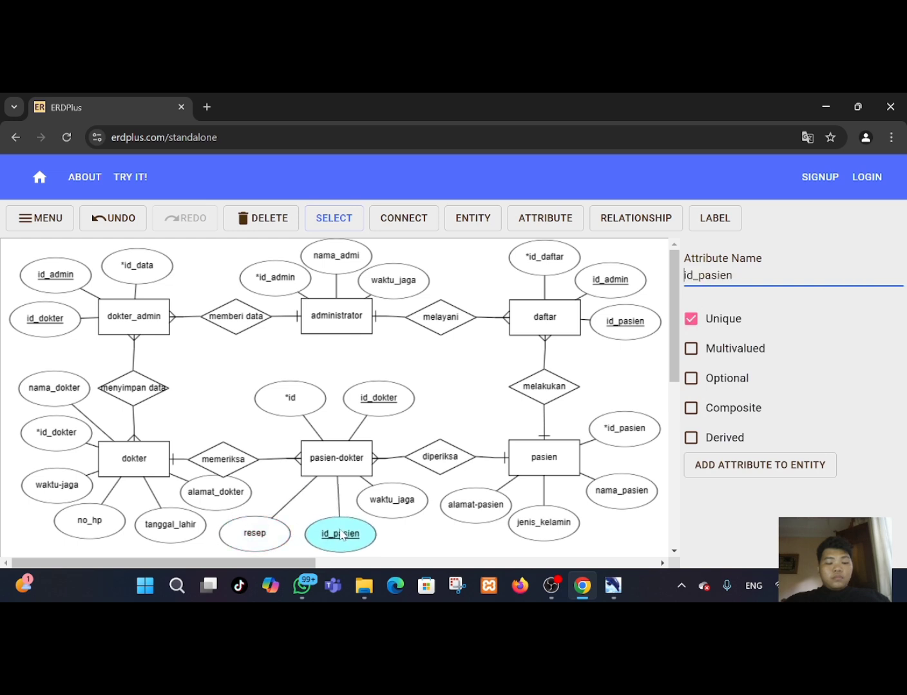
drag(263, 545, 288, 522)
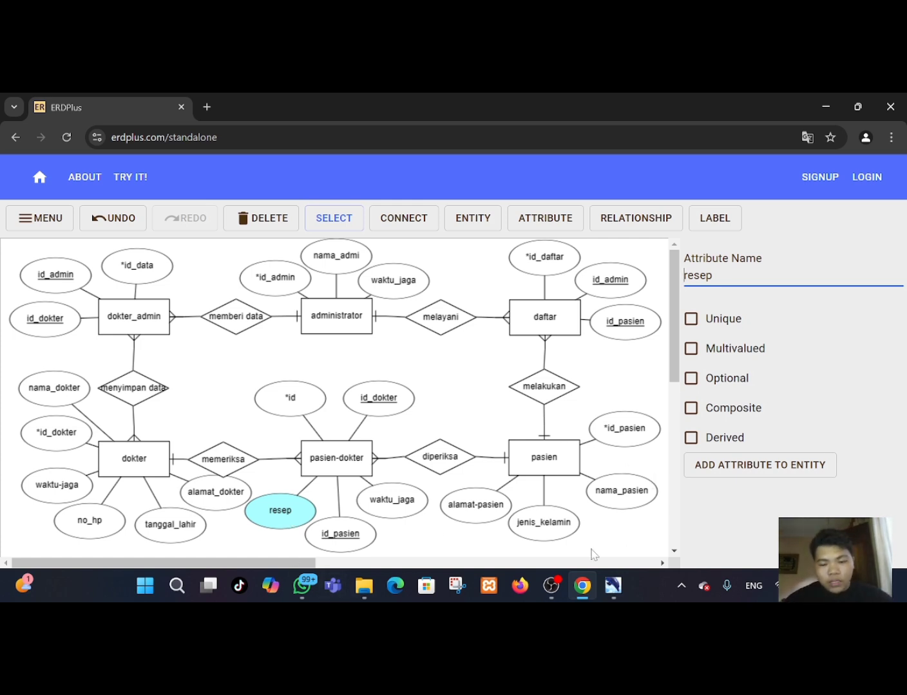
Switch to DBDesigner 4 and start a new empty model.
mouse_move(601, 590)
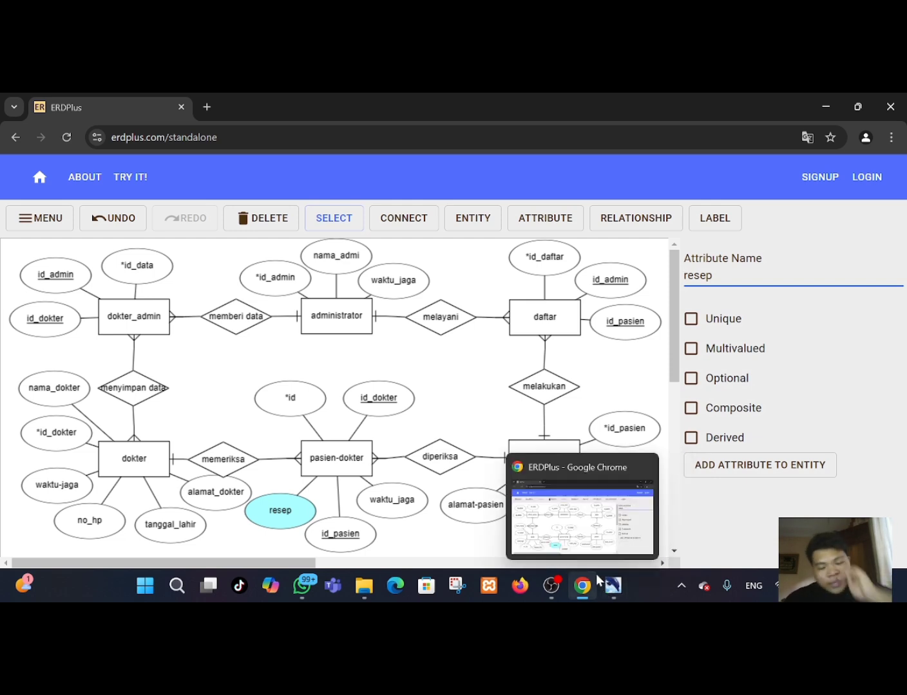
click(612, 588)
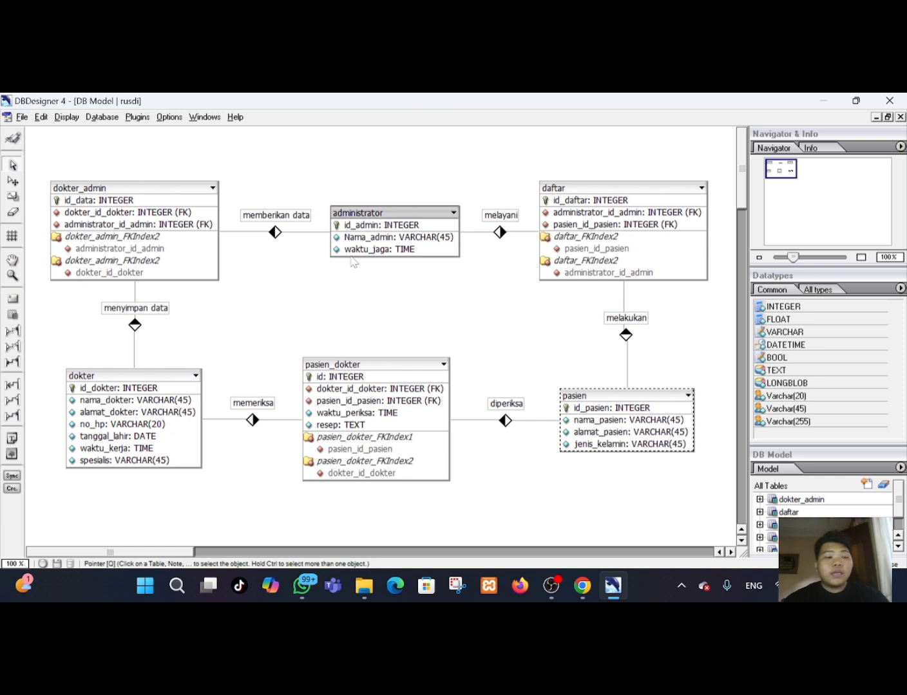
click(21, 119)
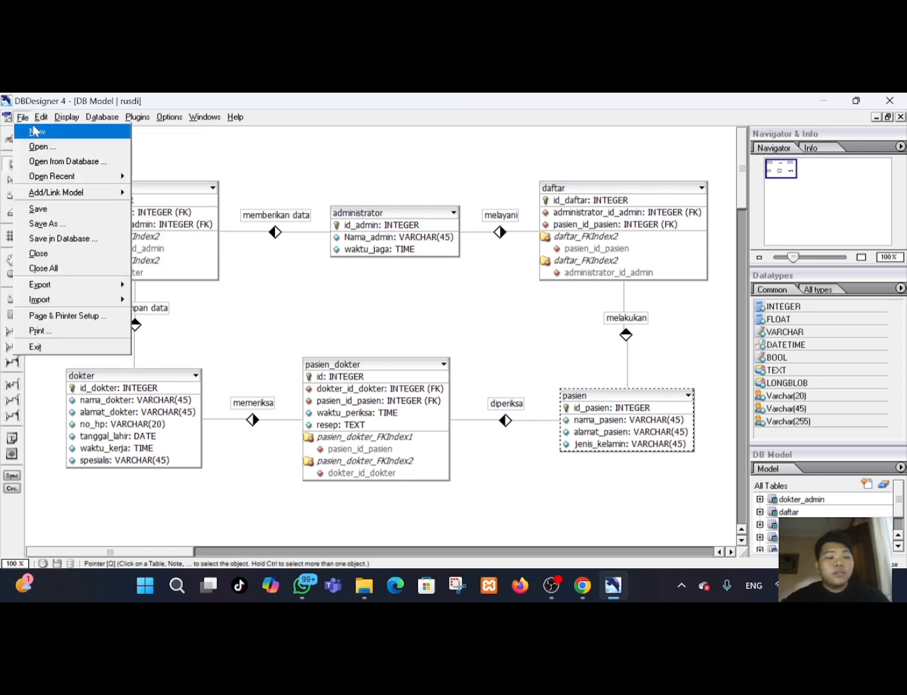
click(37, 131)
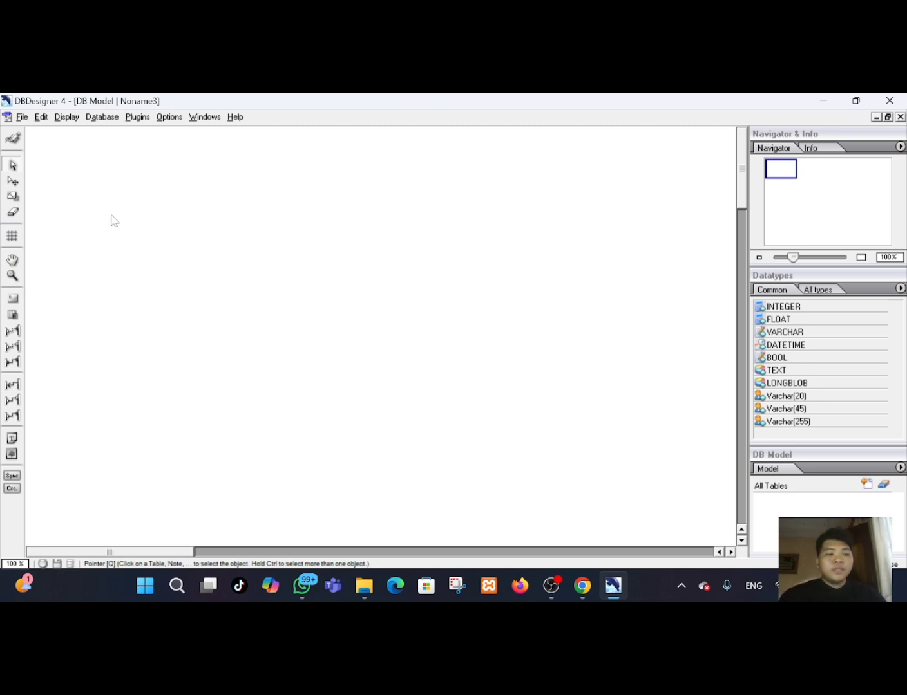
Place a new table on the empty model canvas near the upper left.
click(18, 311)
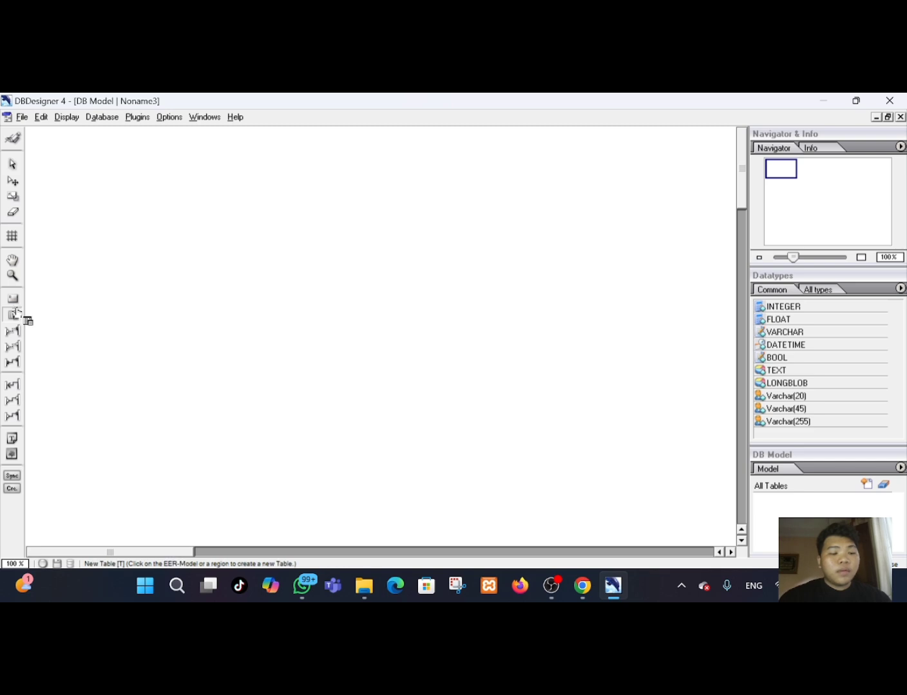
click(124, 203)
drag(144, 225, 127, 226)
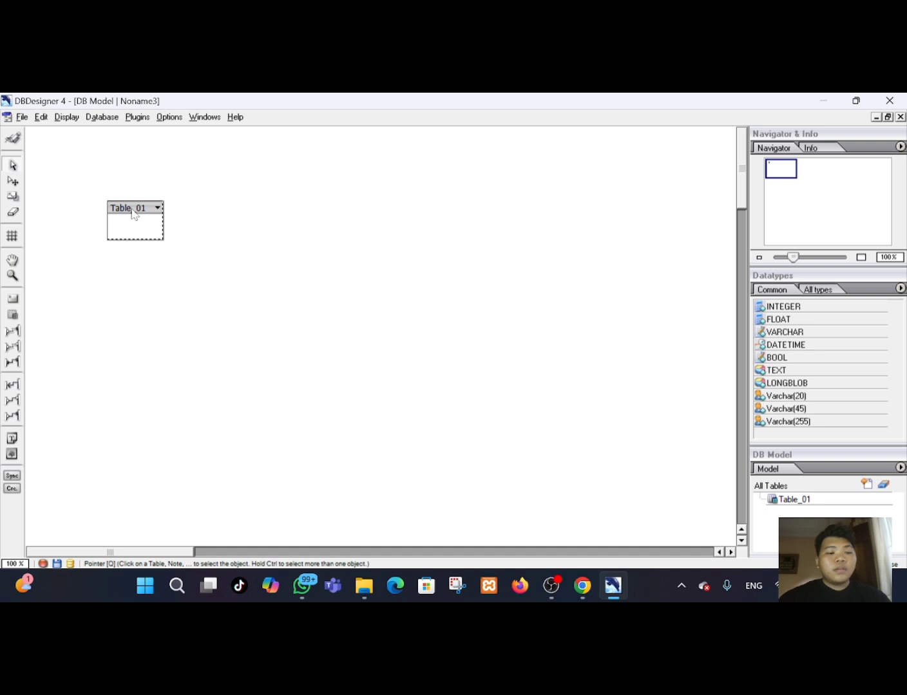
Open the new table for editing and rename it dokter_admin.
double_click(135, 216)
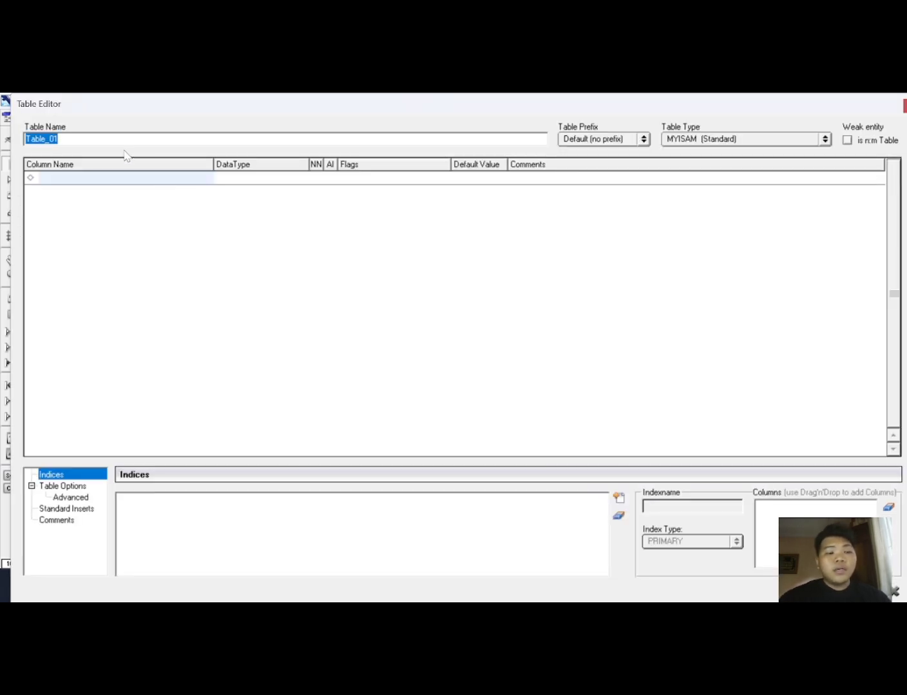
key(BackSpace)
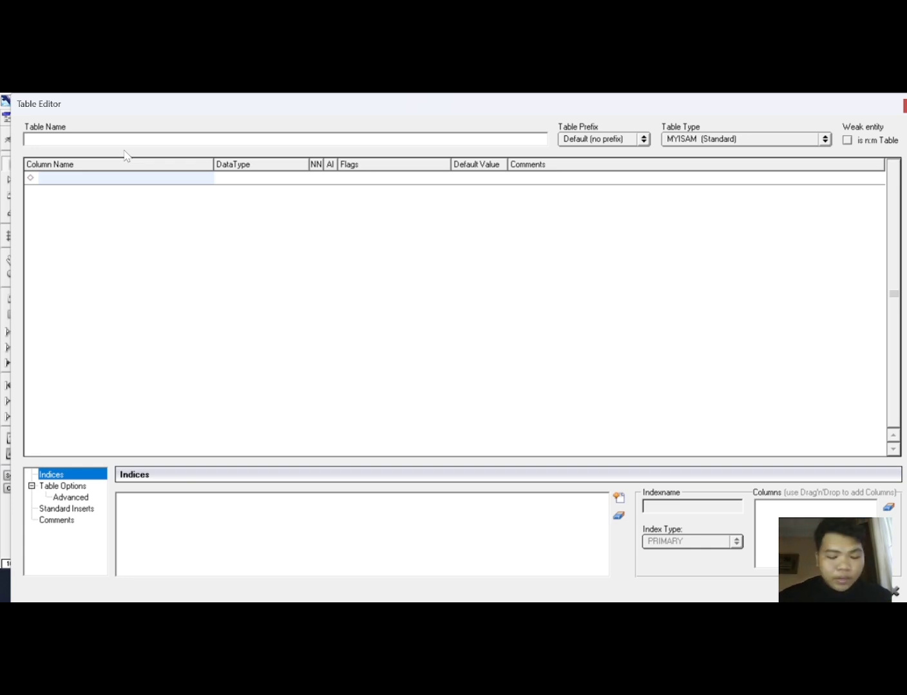
text(dokter)
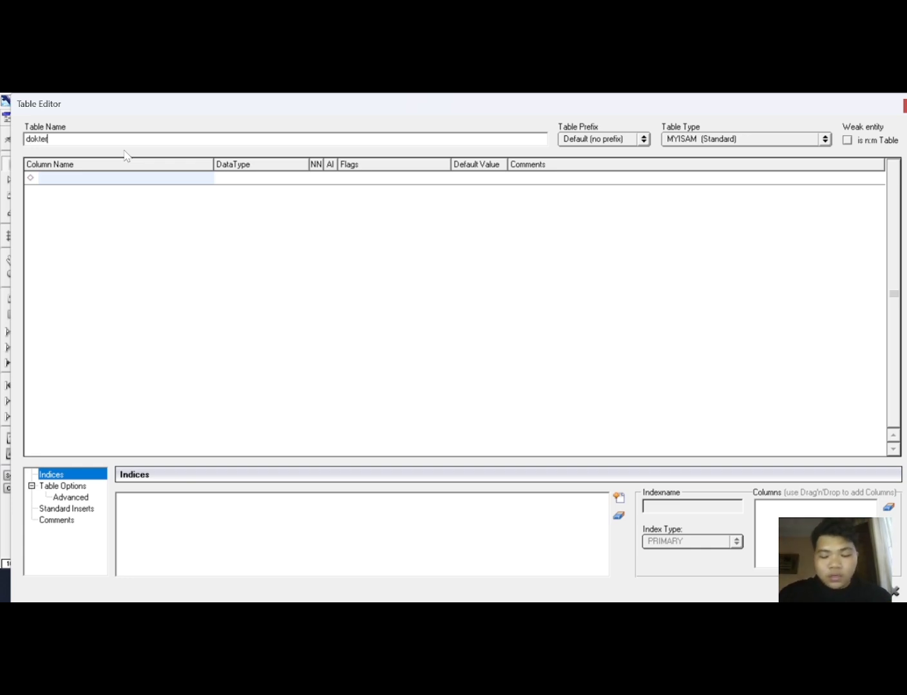
text(_admin)
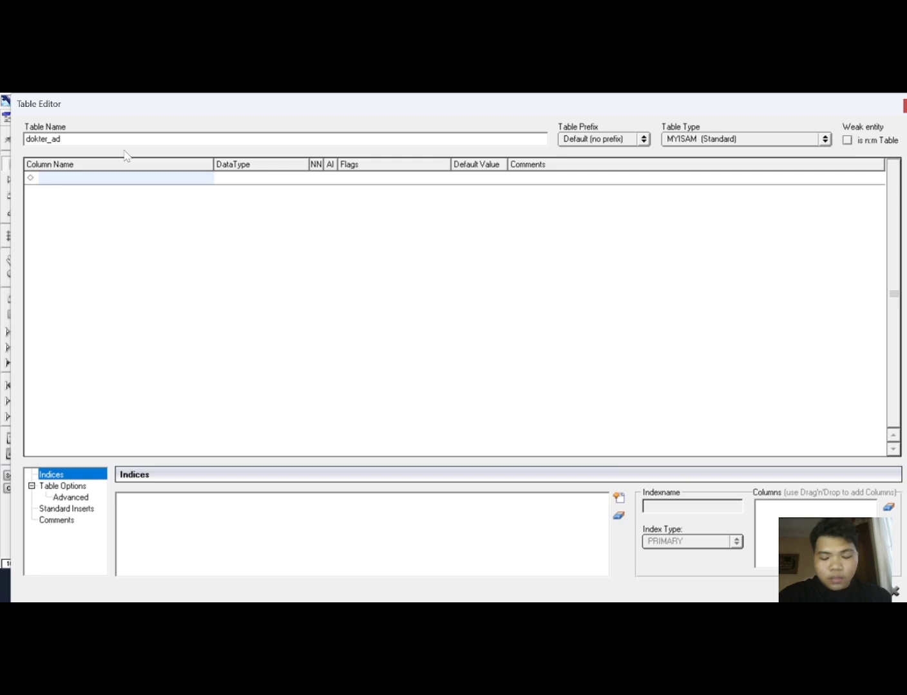
Add a first column named id_data with INTEGER data type as the table's primary key.
click(147, 182)
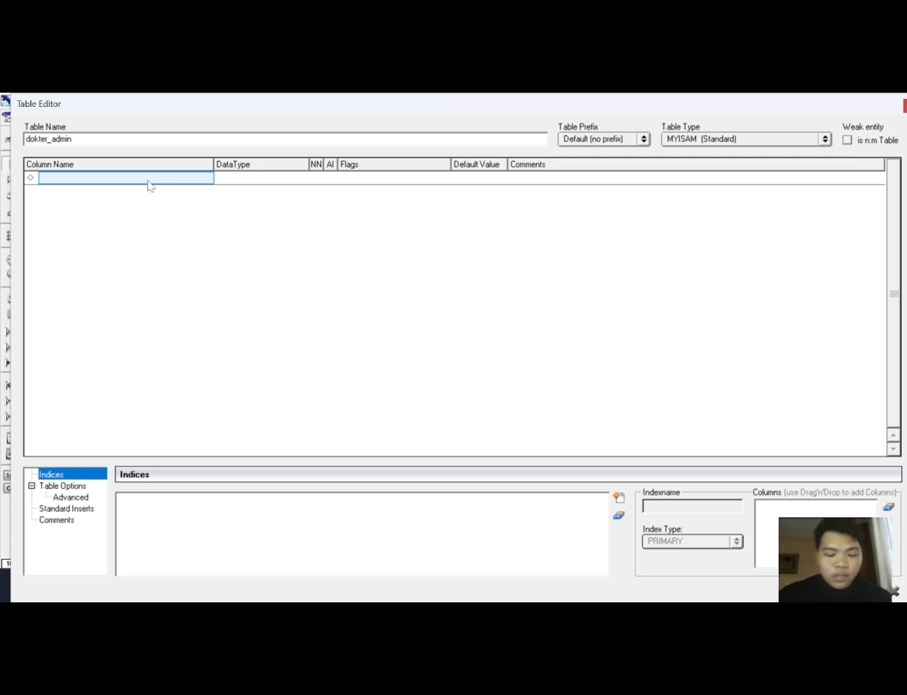
text(id)
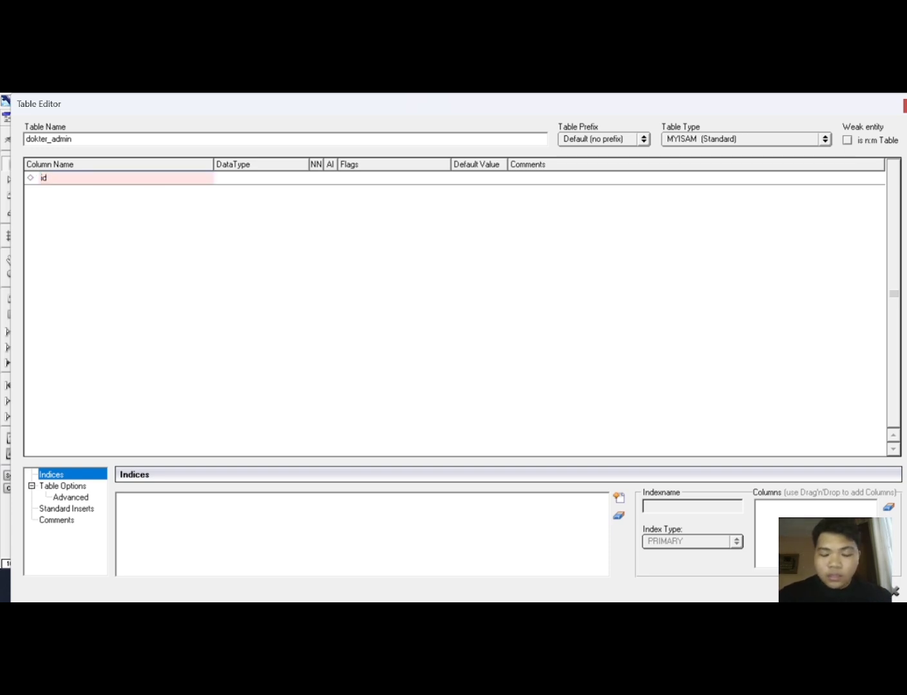
text(_d)
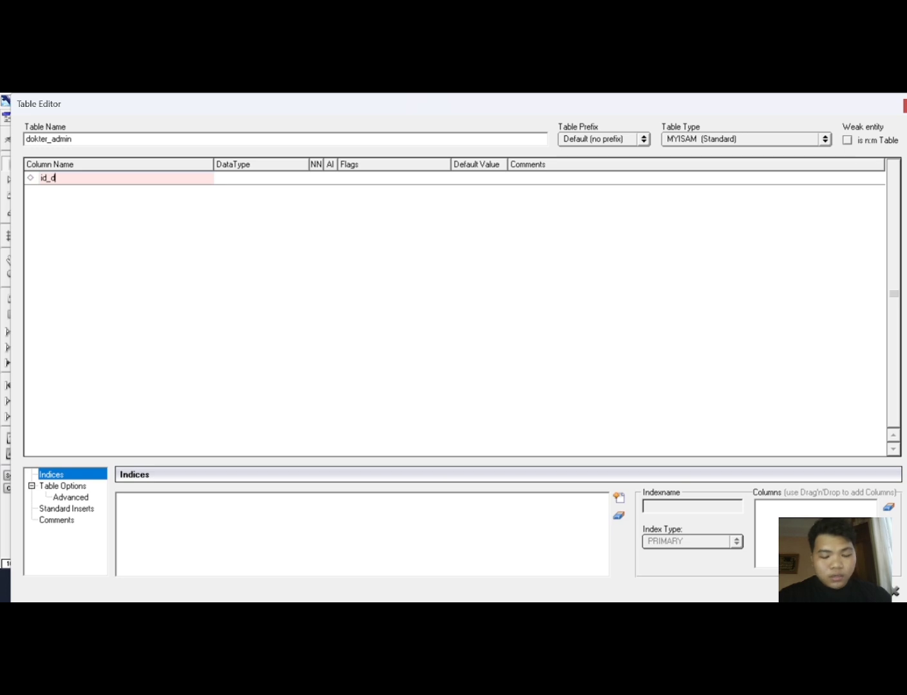
text(ata)
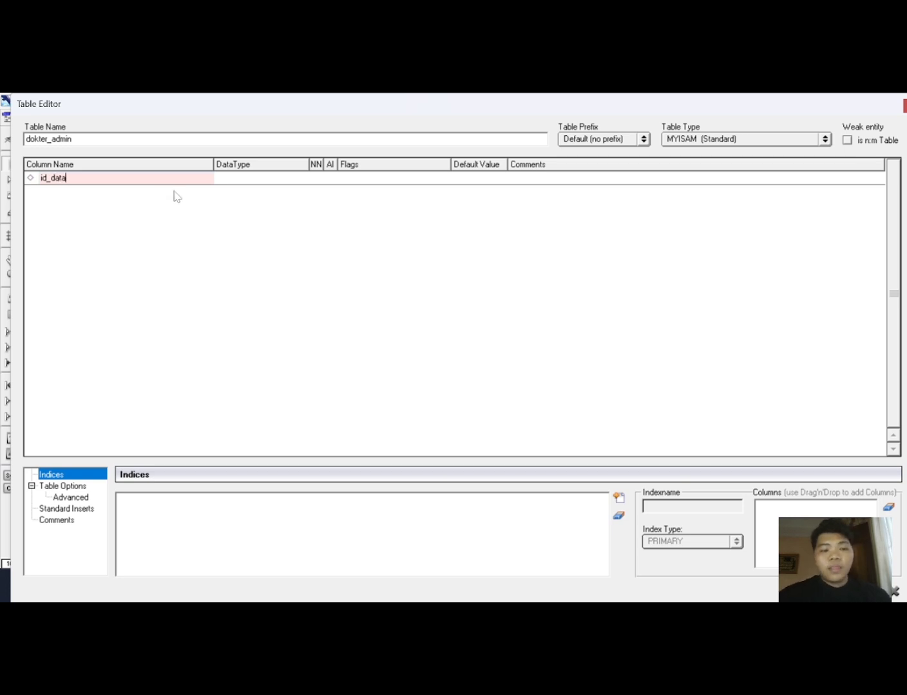
click(256, 175)
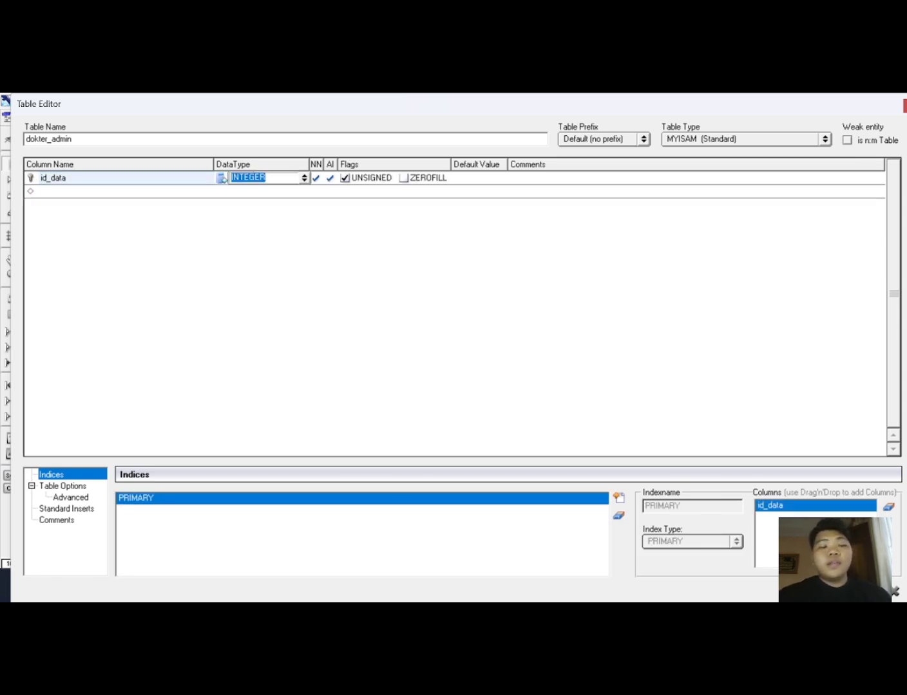
click(123, 201)
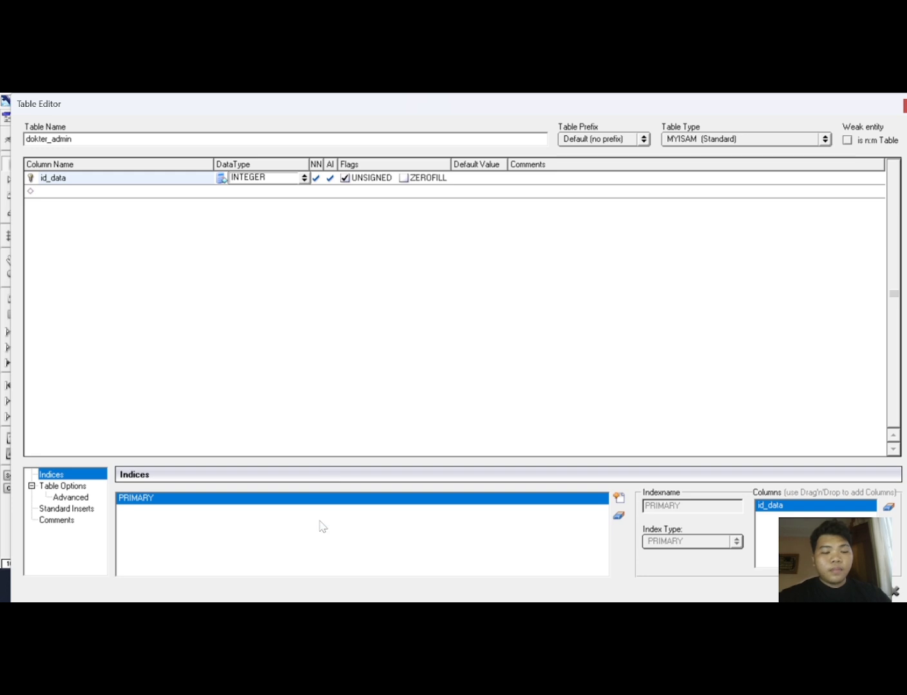
key(Return)
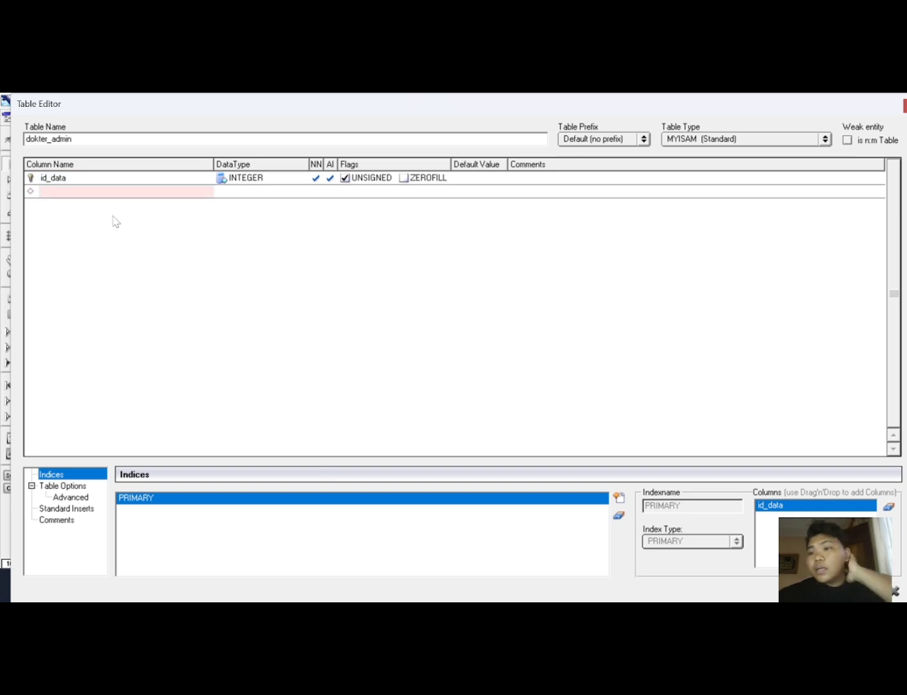
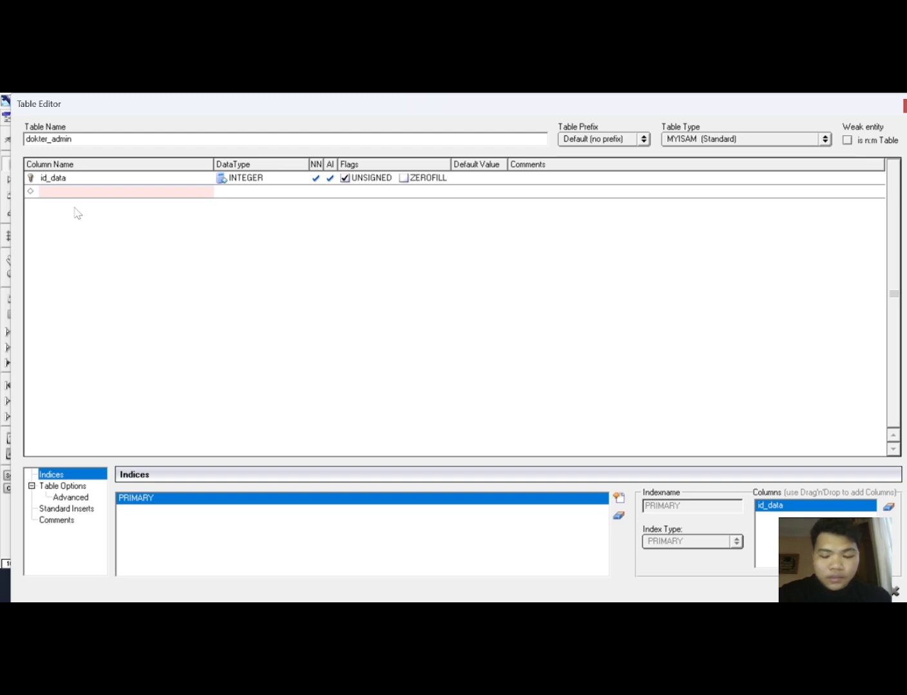
Add a second column named dok to dokter_admin and close the table editor.
text(dok)
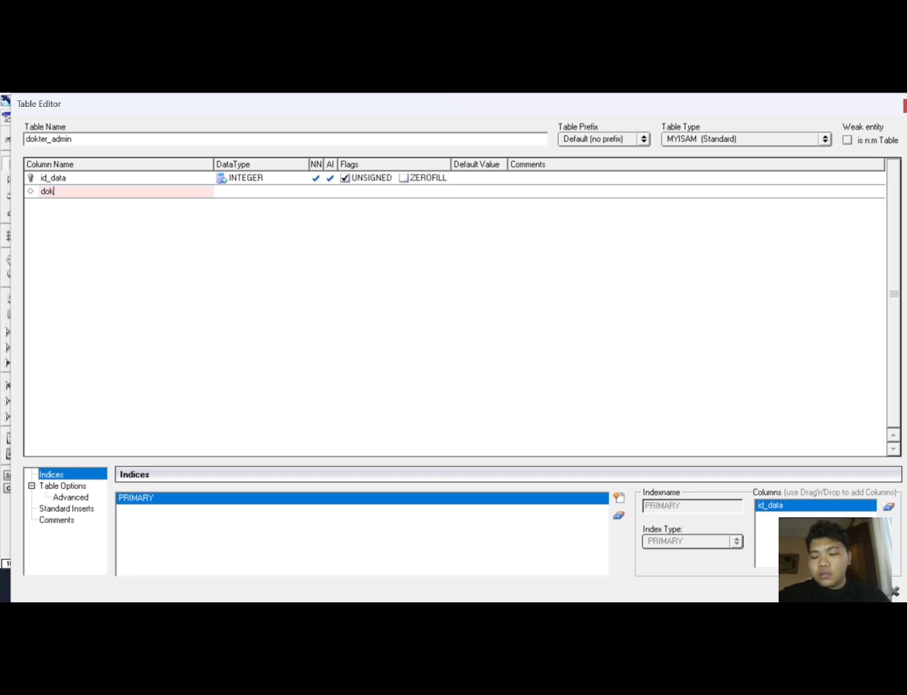
click(905, 593)
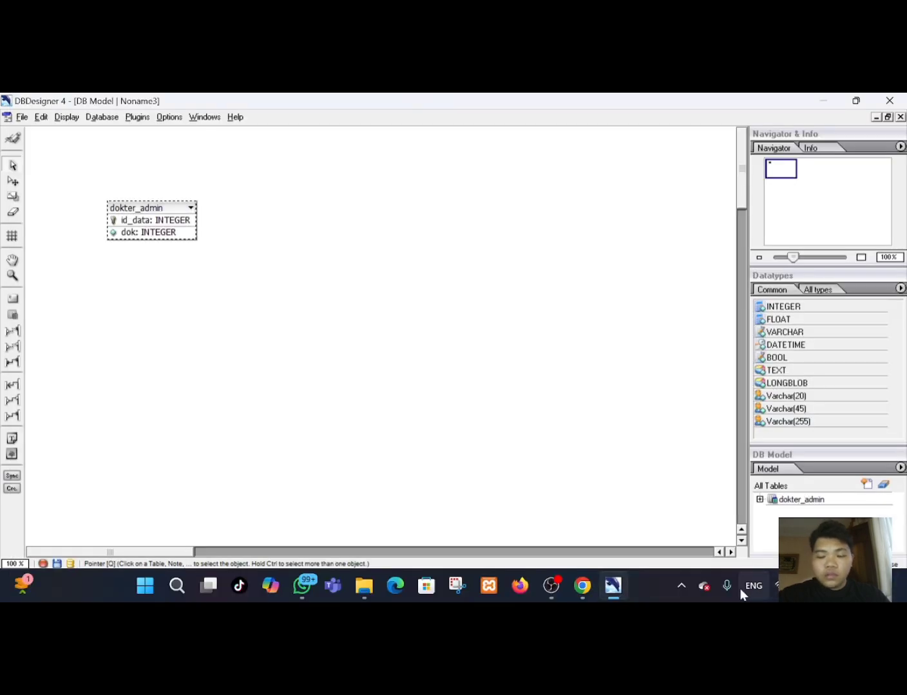
Compare the dokter_admin table's columns with the attributes in the ERDPlus diagram.
click(582, 586)
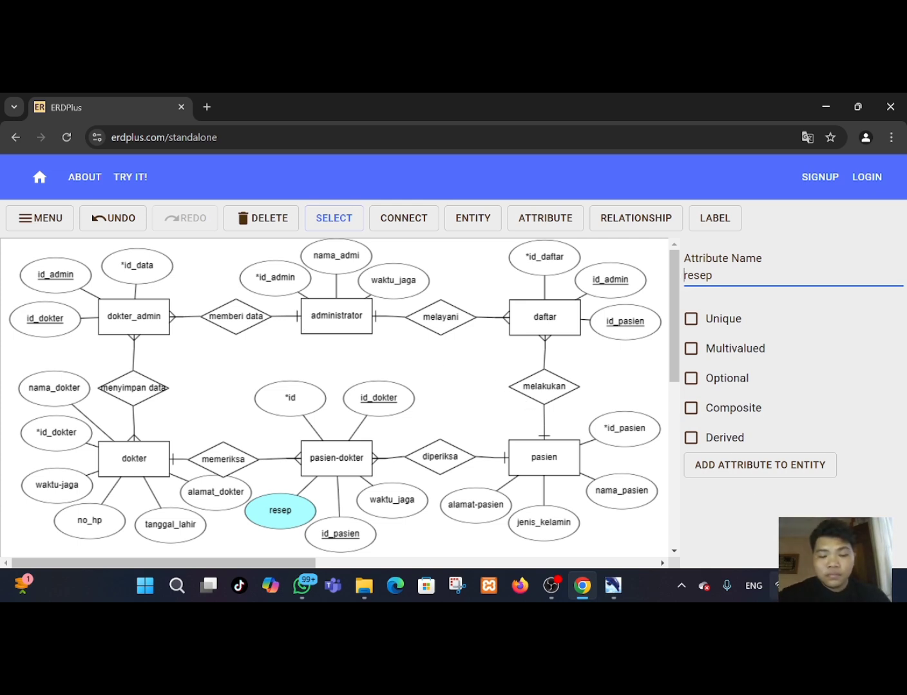
click(581, 595)
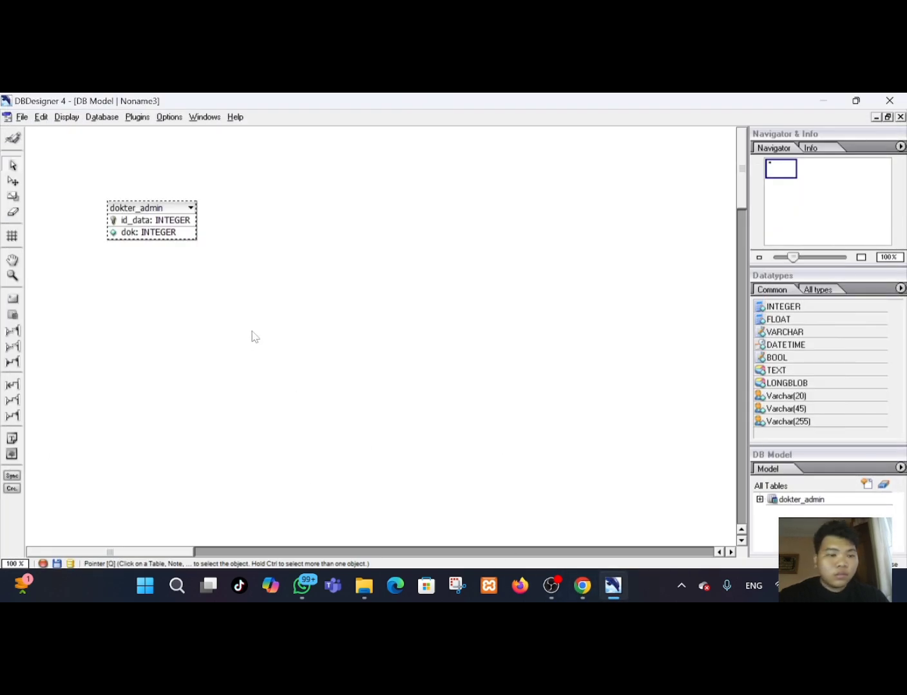
double_click(176, 215)
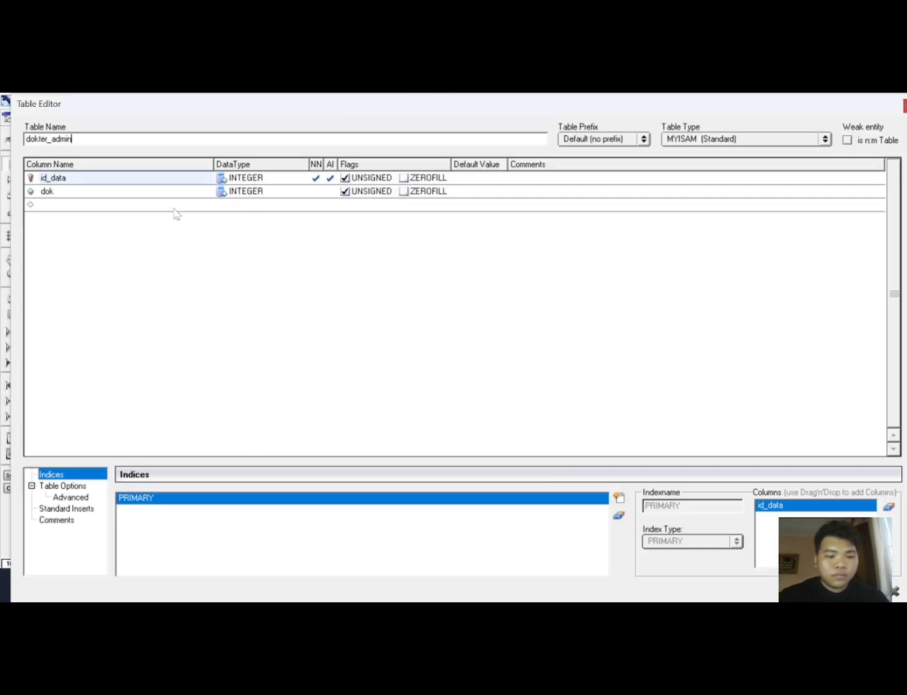
click(86, 191)
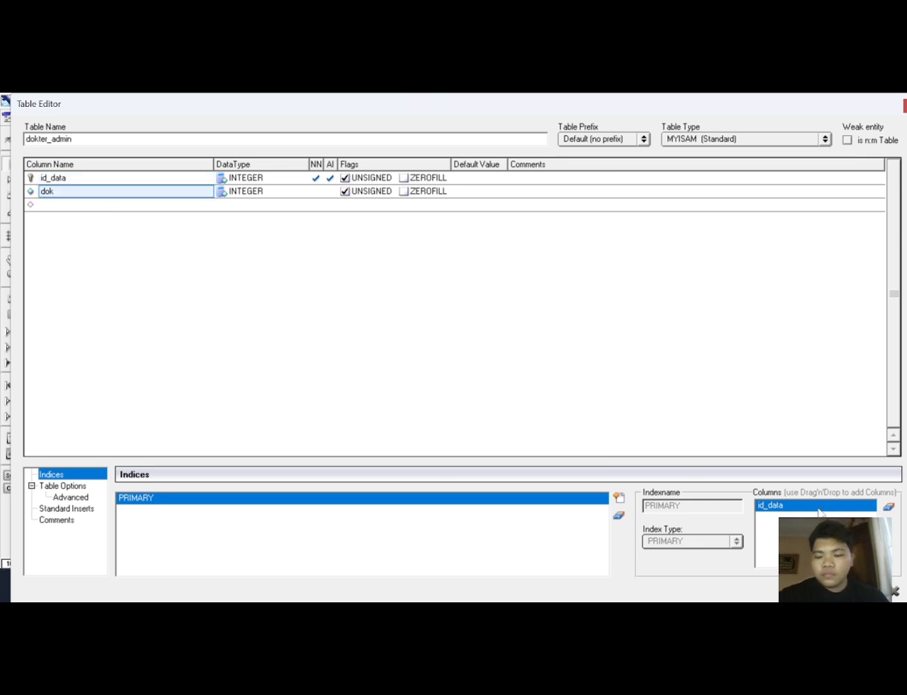
click(880, 592)
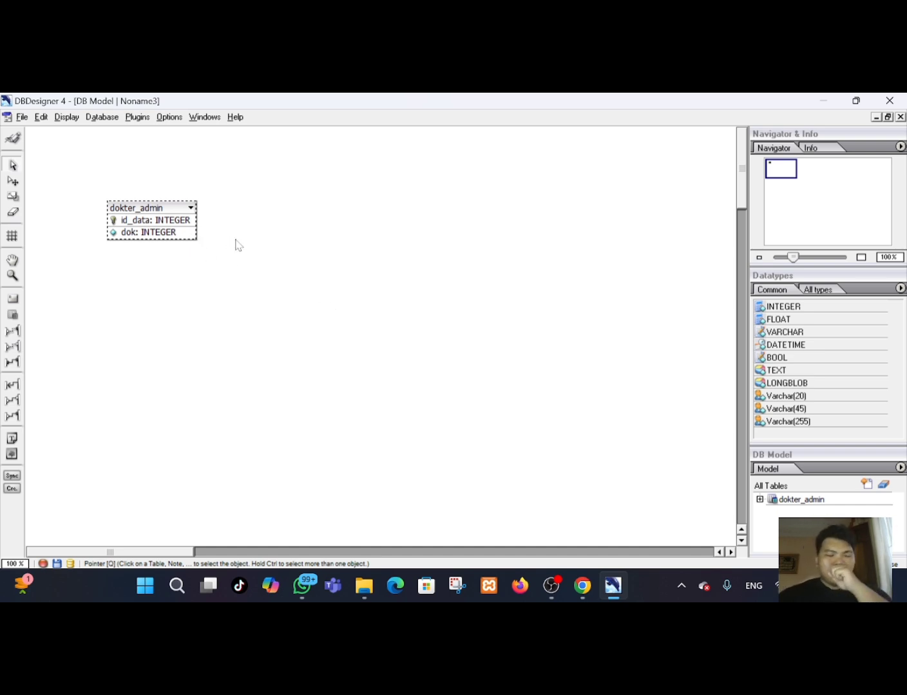
Rename the dok column of dokter_admin to id_admin, keeping its INTEGER data type.
double_click(156, 217)
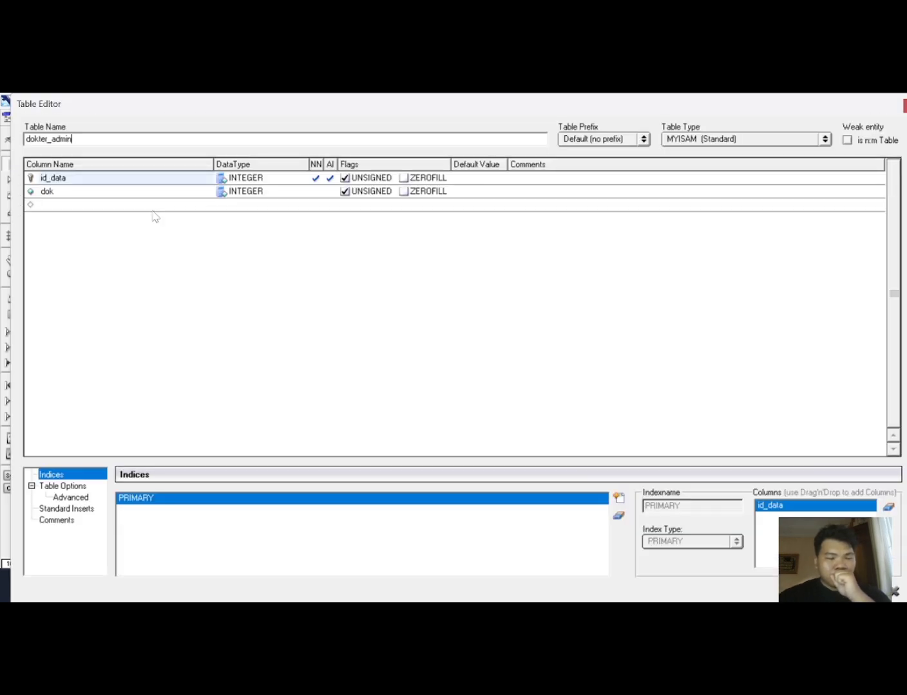
double_click(98, 192)
key(BackSpace)
key(BackSpace)
key(BackSpace)
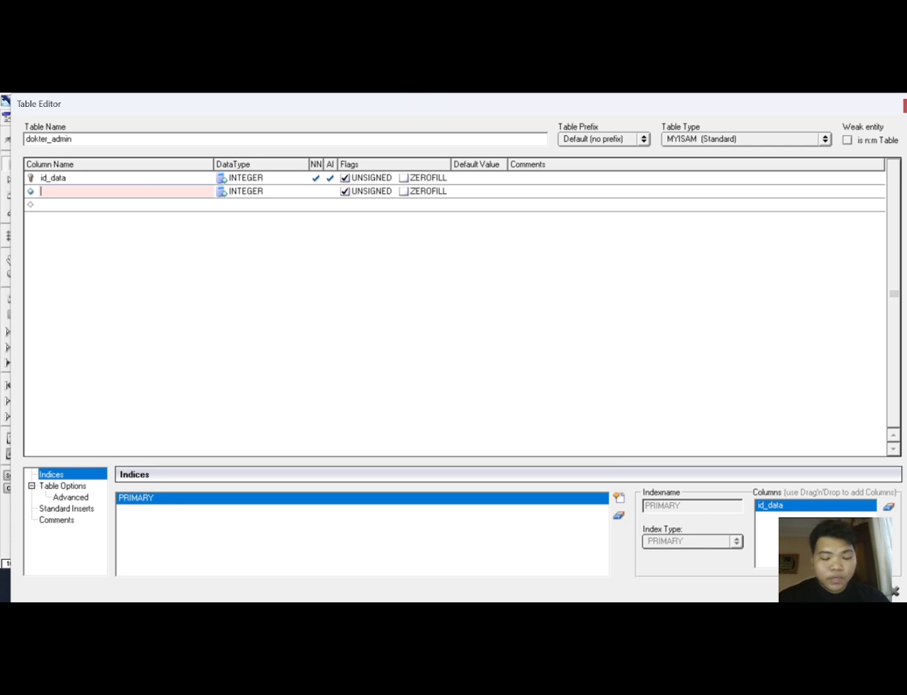
text(id)
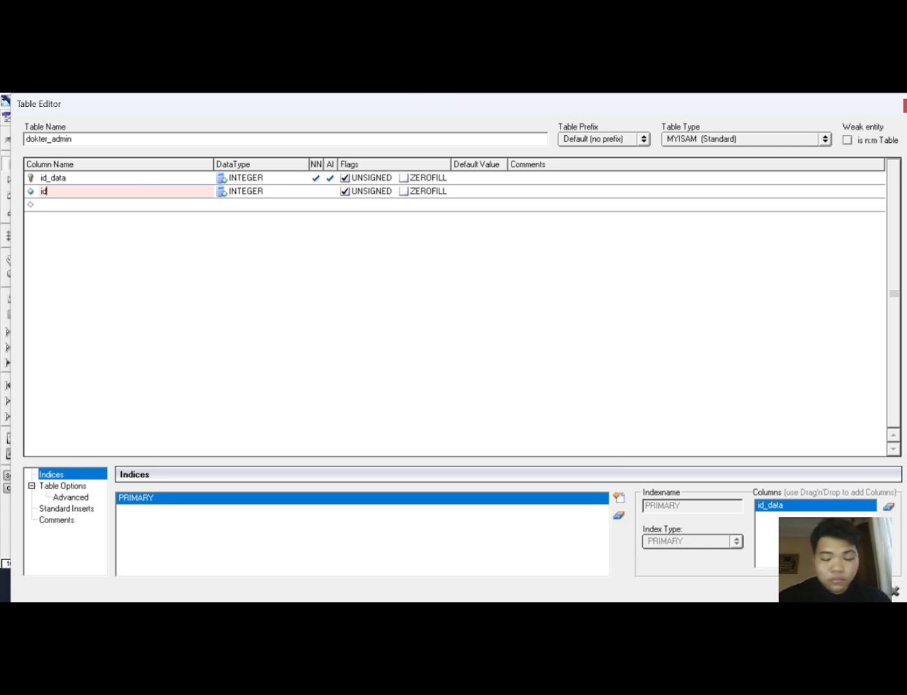
text(_admin)
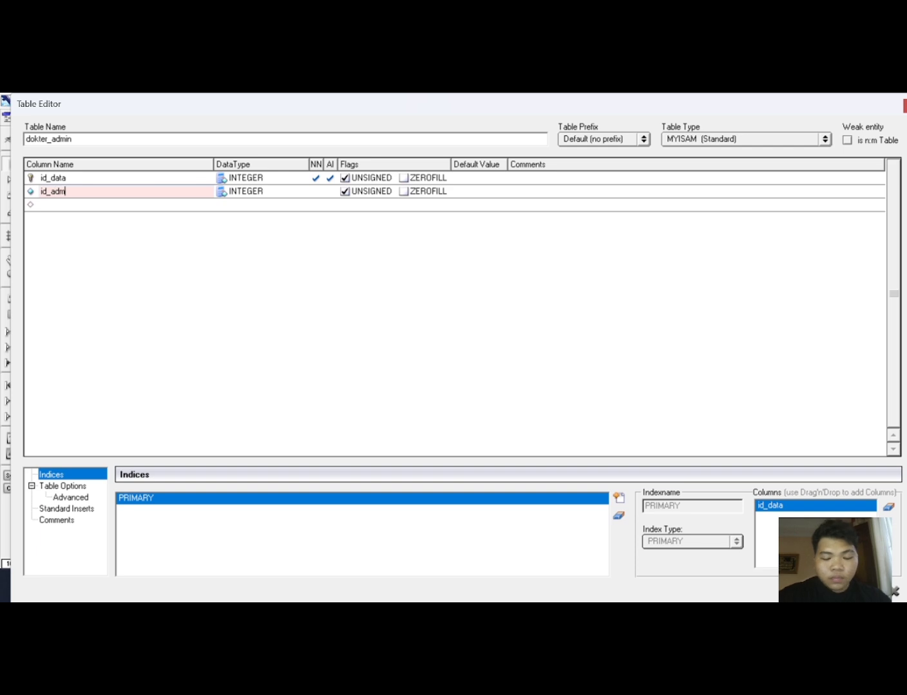
click(306, 196)
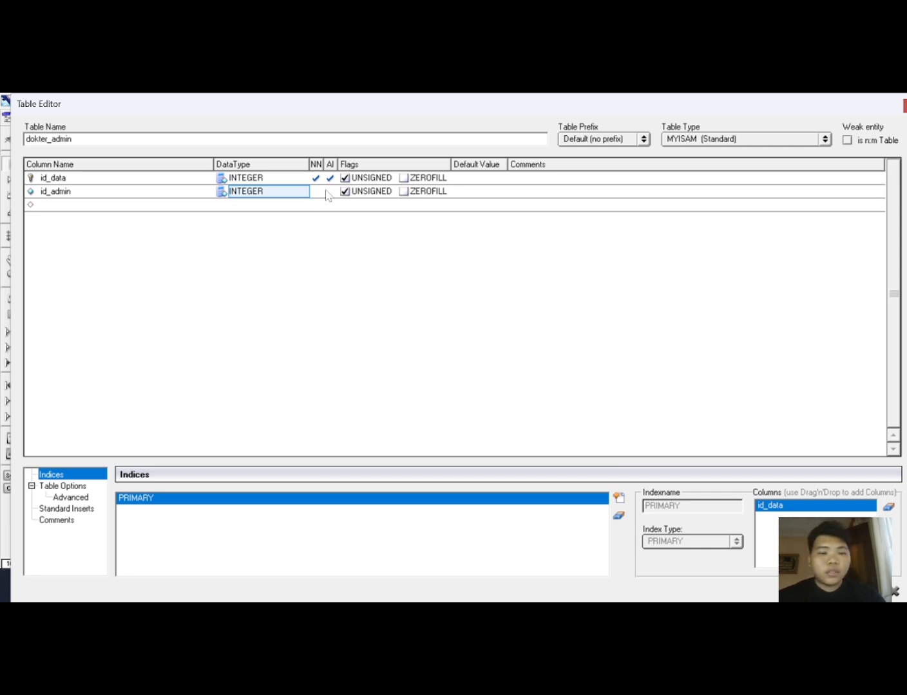
Add a third column named id_dokter with INTEGER data type and close the table editor.
click(123, 206)
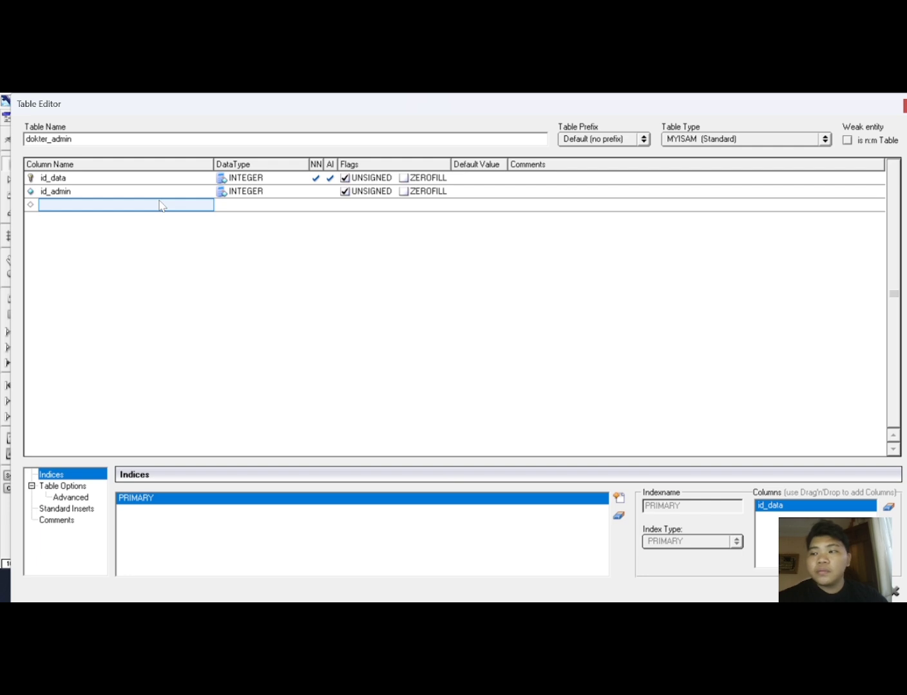
text(i)
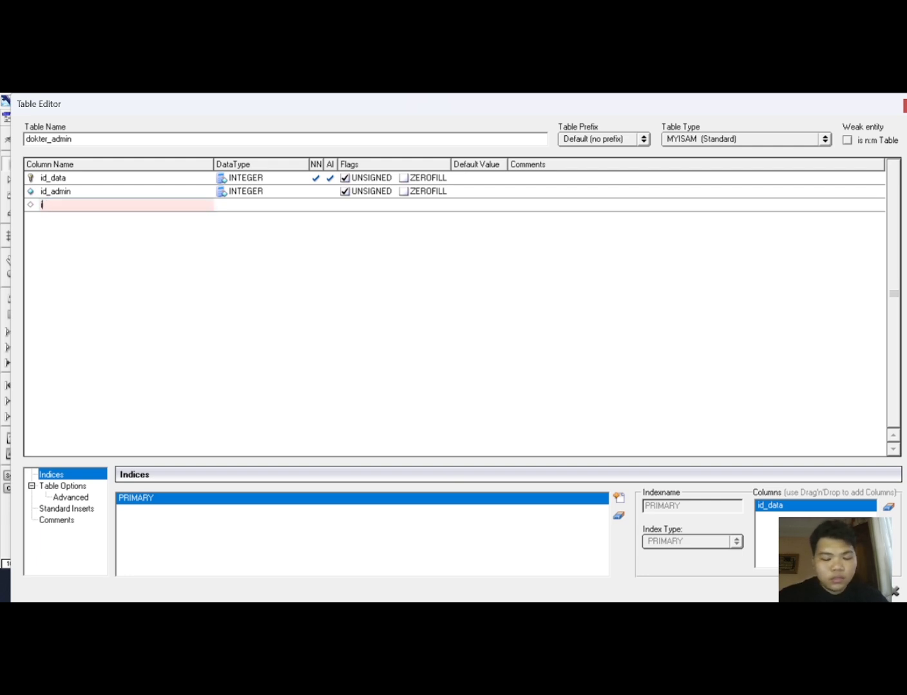
text(dd_dokter)
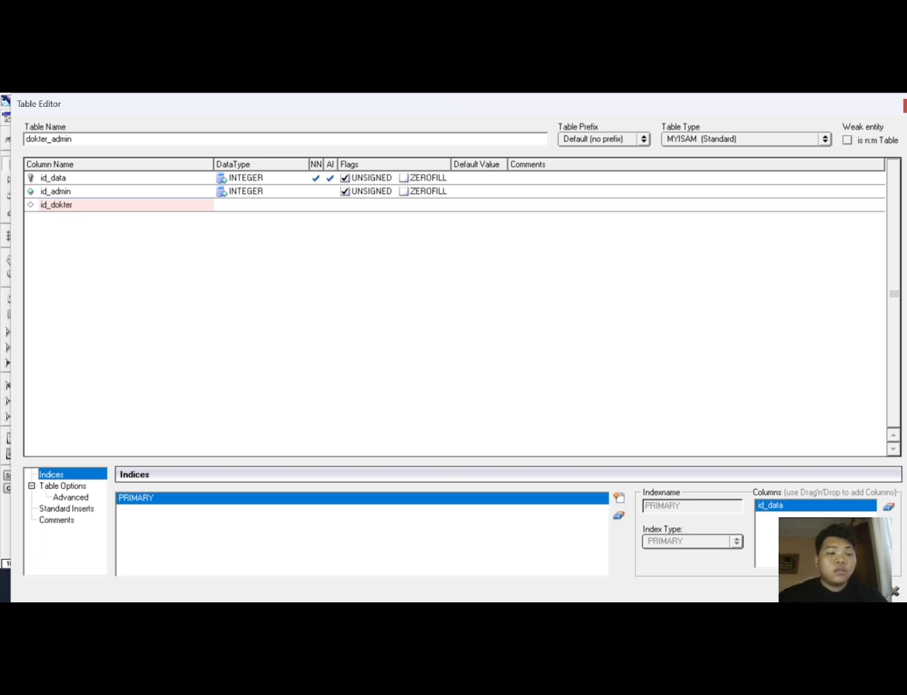
click(229, 205)
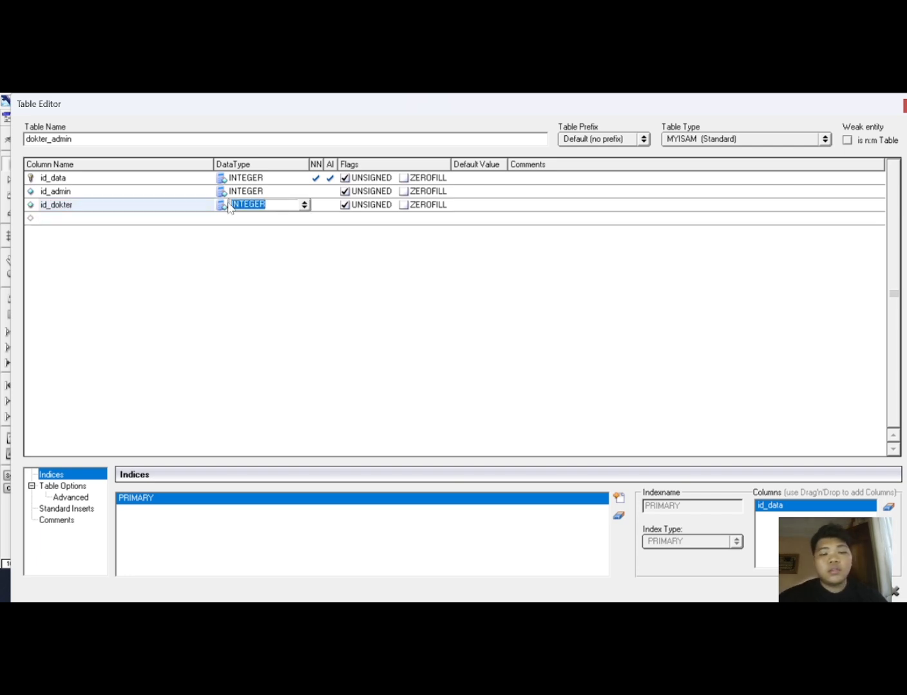
click(307, 205)
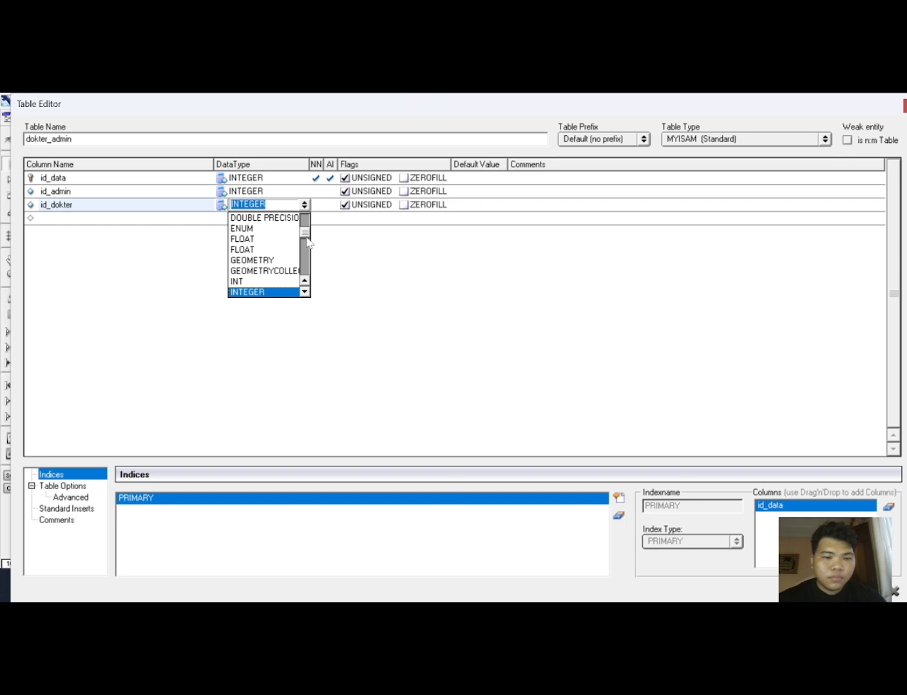
drag(307, 243, 309, 298)
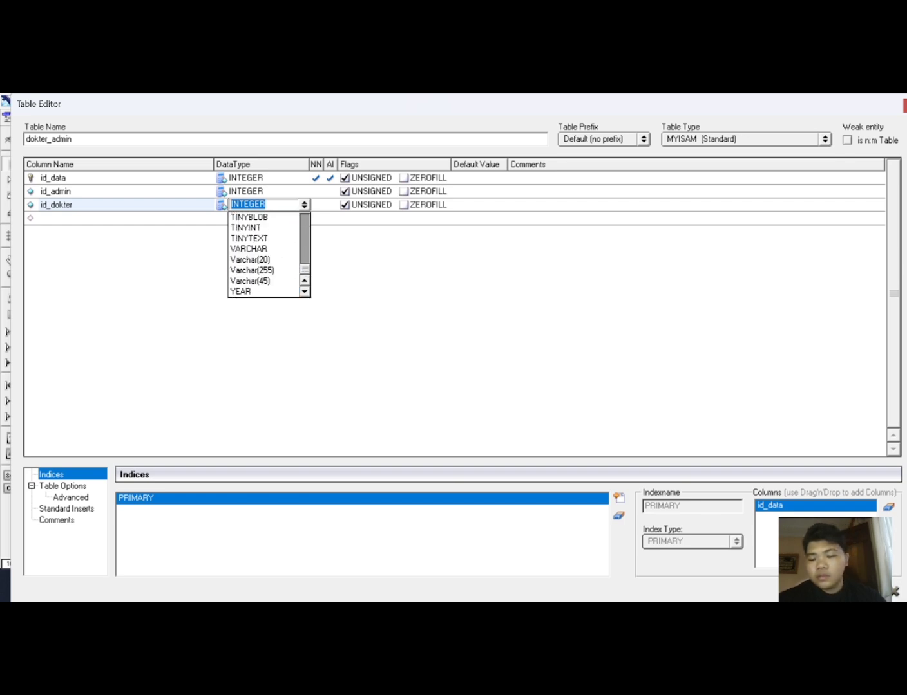
click(879, 591)
click(879, 592)
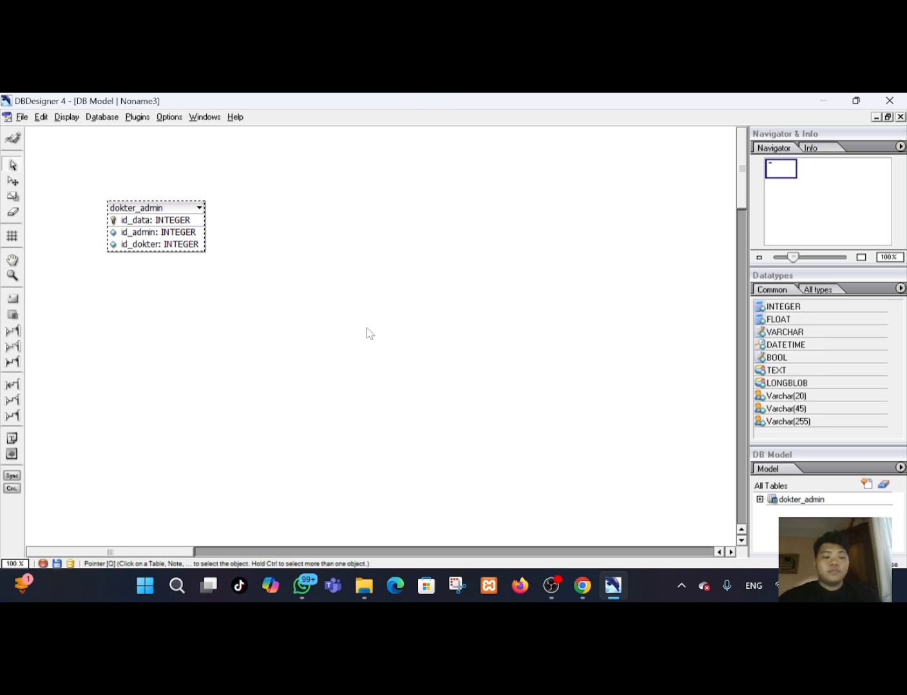
Place a second table to the right of dokter_admin and open it for editing.
drag(166, 233, 157, 229)
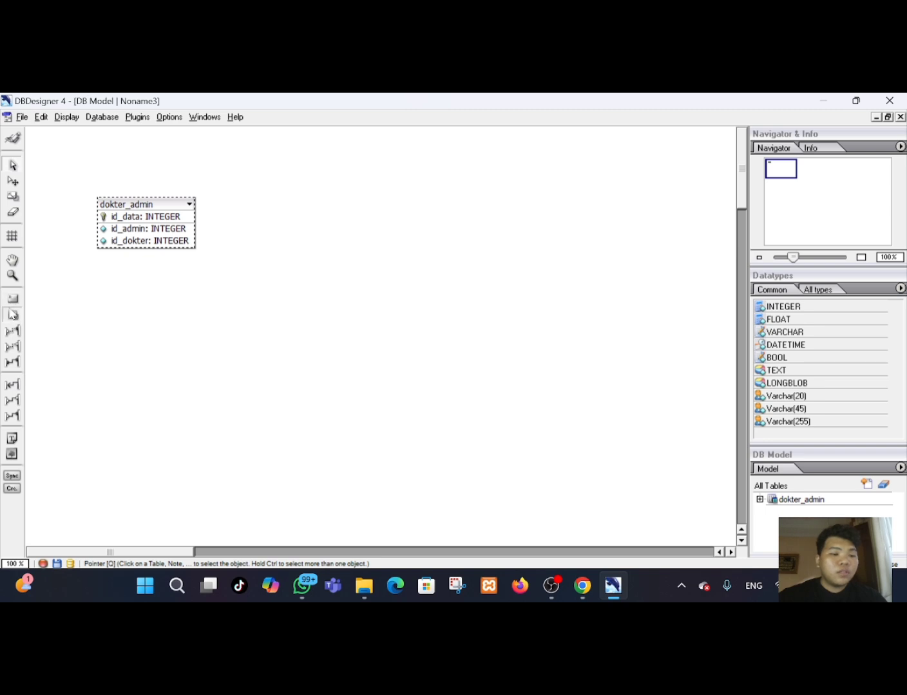
click(13, 315)
click(322, 227)
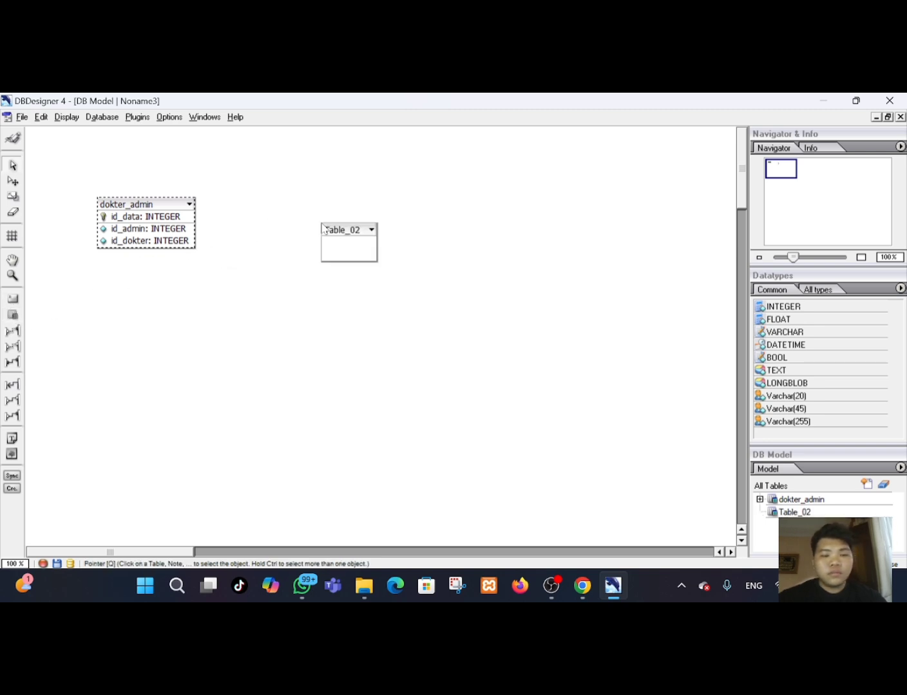
drag(339, 238, 335, 219)
double_click(343, 213)
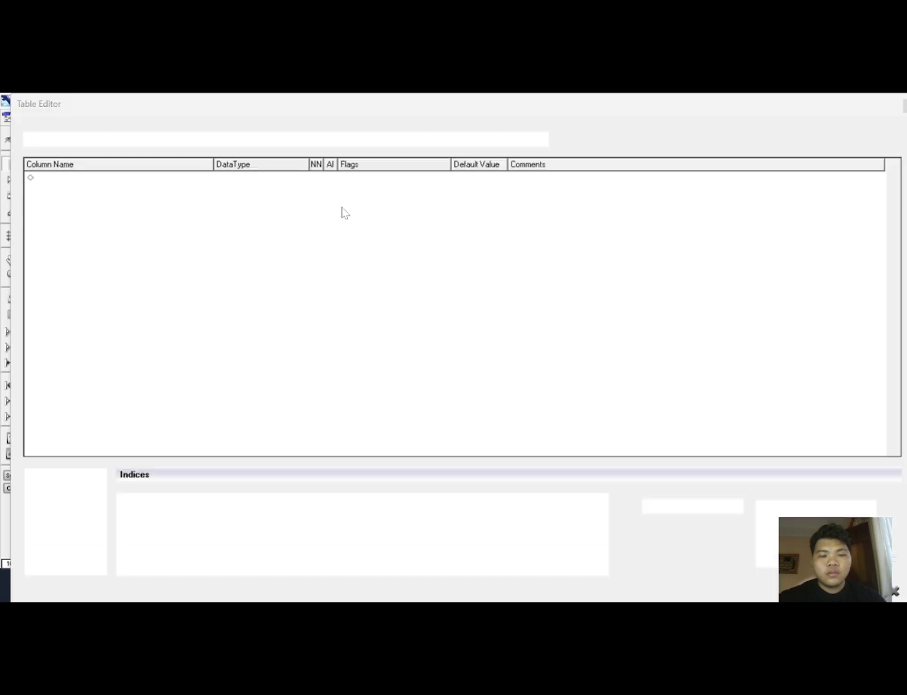
right_click(342, 210)
click(129, 186)
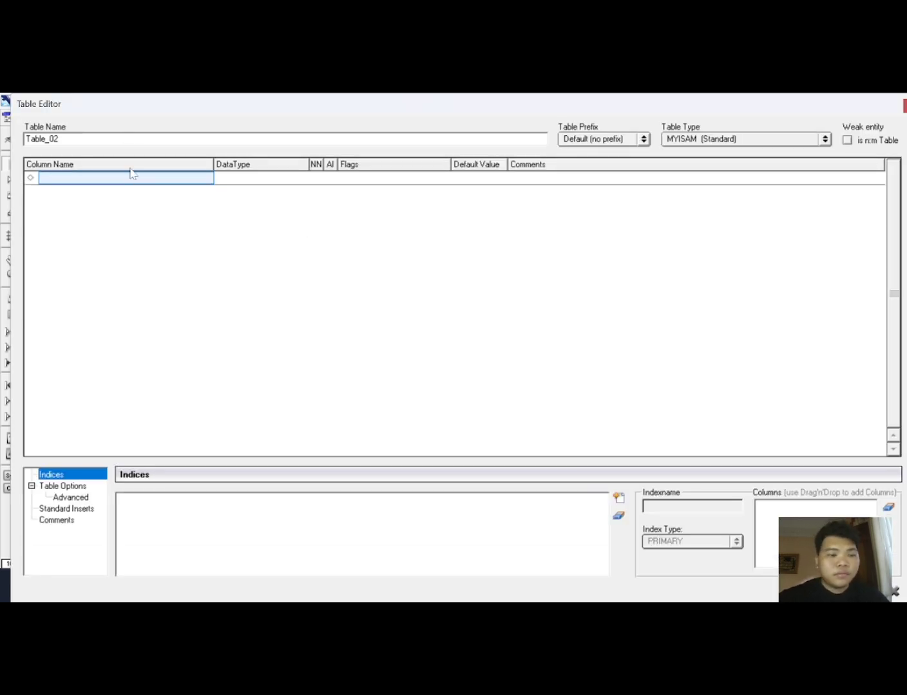
click(135, 183)
key(BackSpace)
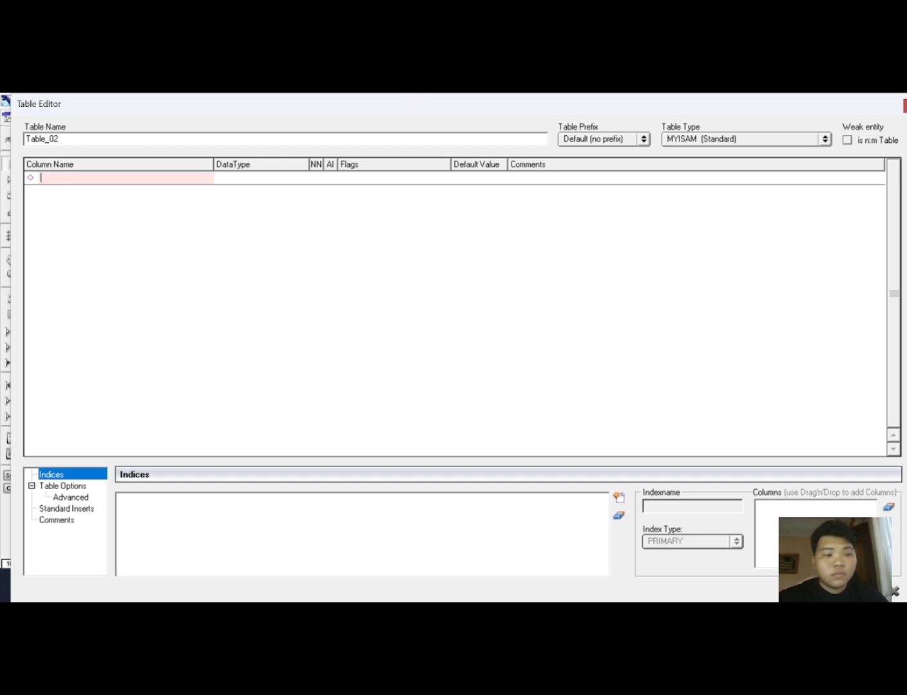
key(Return)
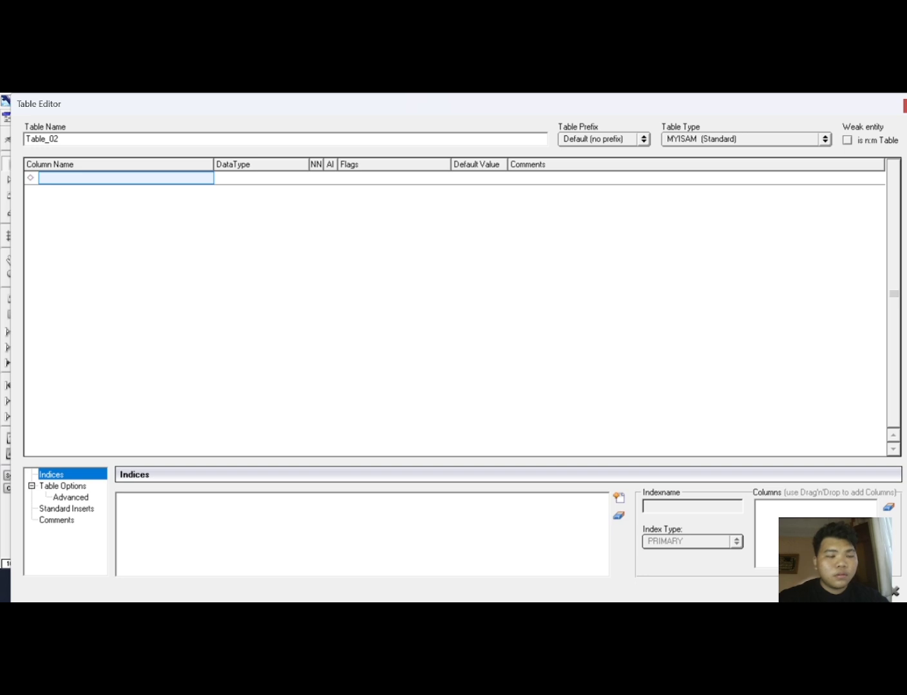
Rename the new table to administrator.
click(106, 243)
click(64, 139)
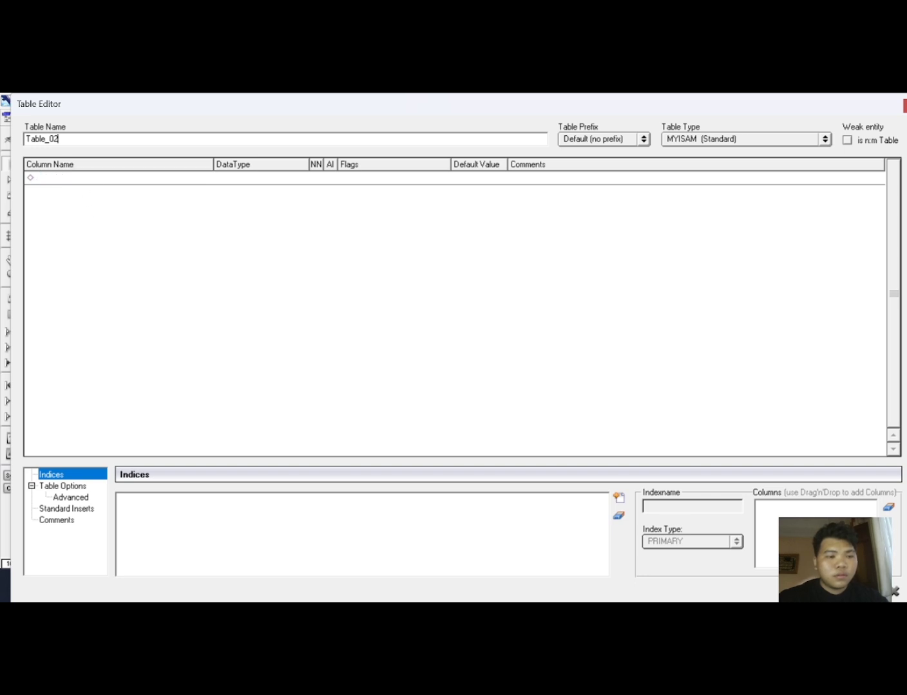
key(BackSpace)
key(BackSpace)
key(BackSpace)
key(BackSpace)
key(BackSpace)
key(BackSpace)
key(BackSpace)
key(BackSpace)
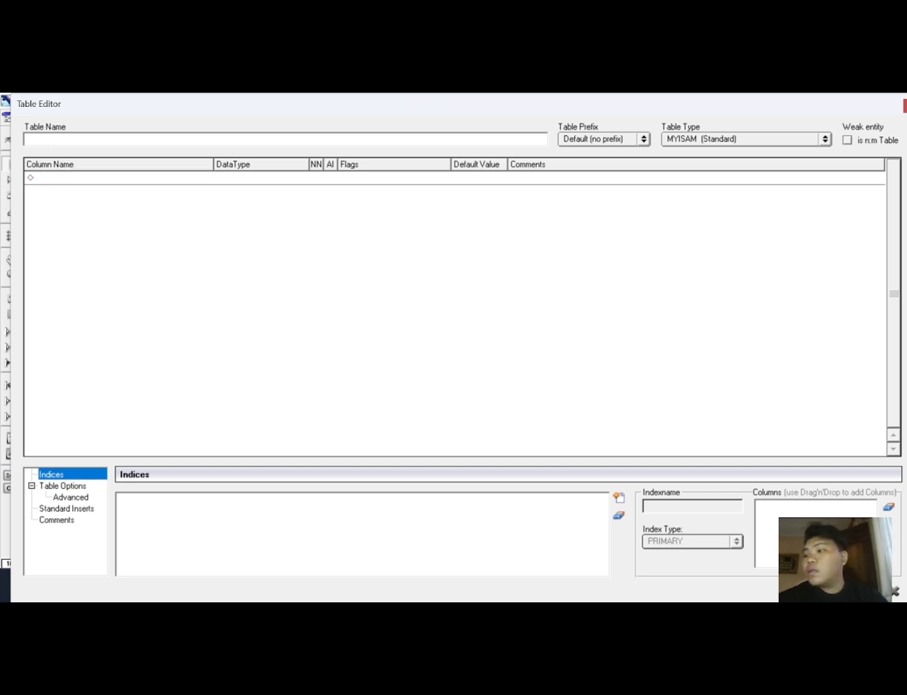
text(a)
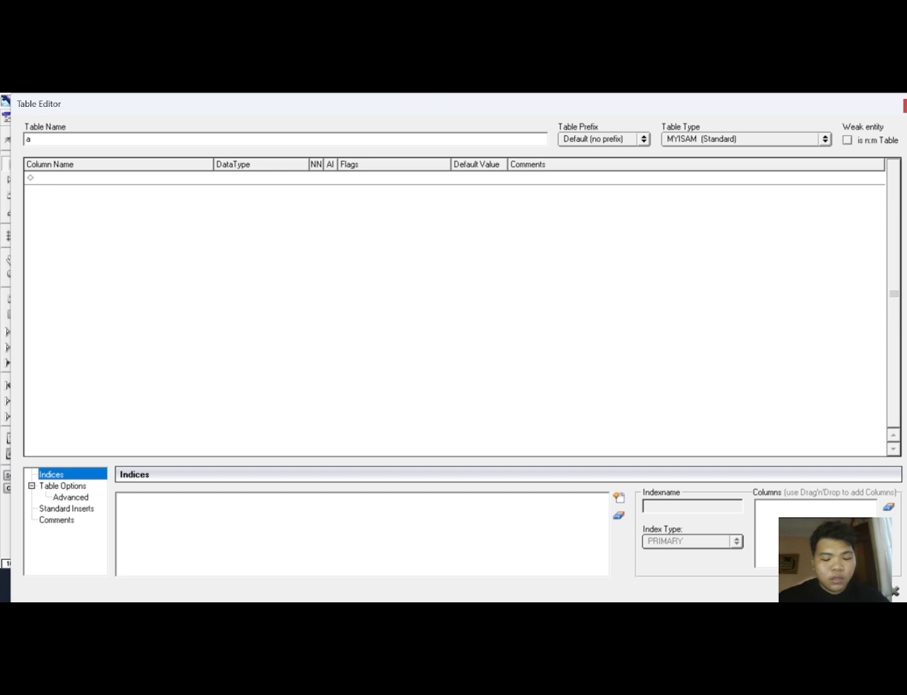
text(dministr)
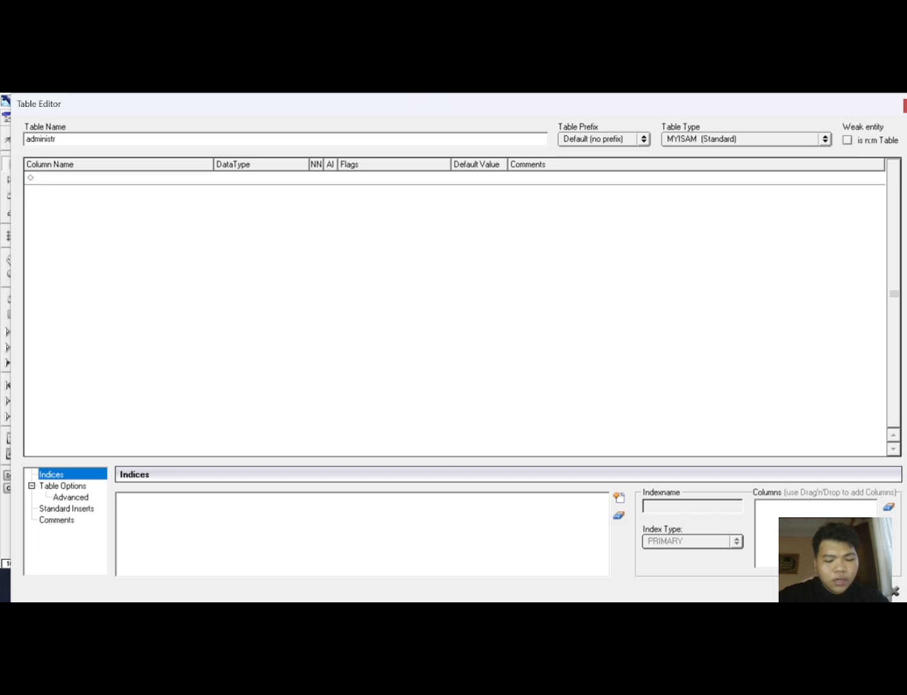
text(ator)
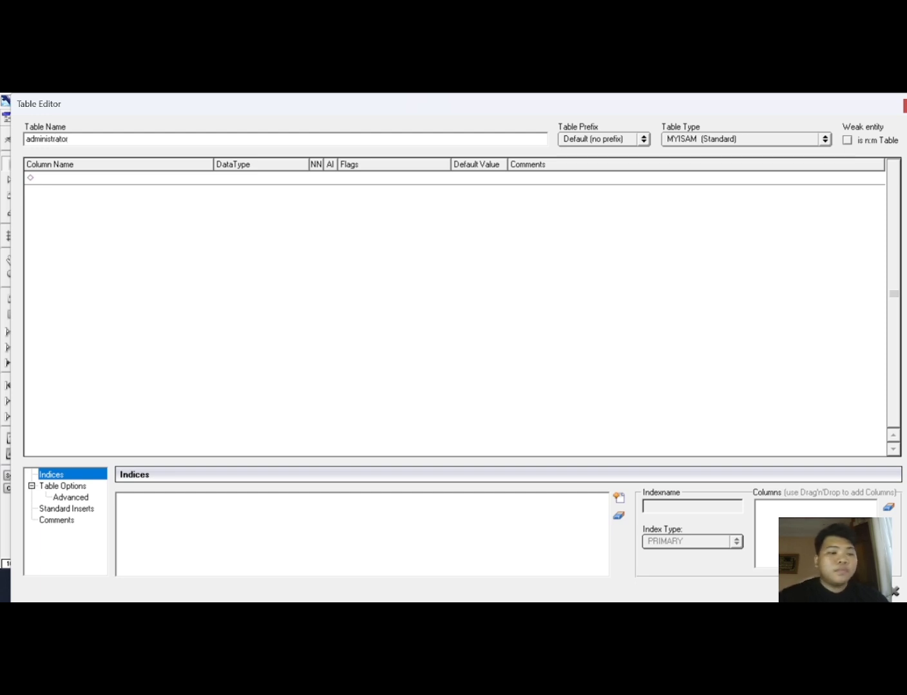
Add a column named id_admin with INTEGER data type as the administrator table's primary key.
click(105, 177)
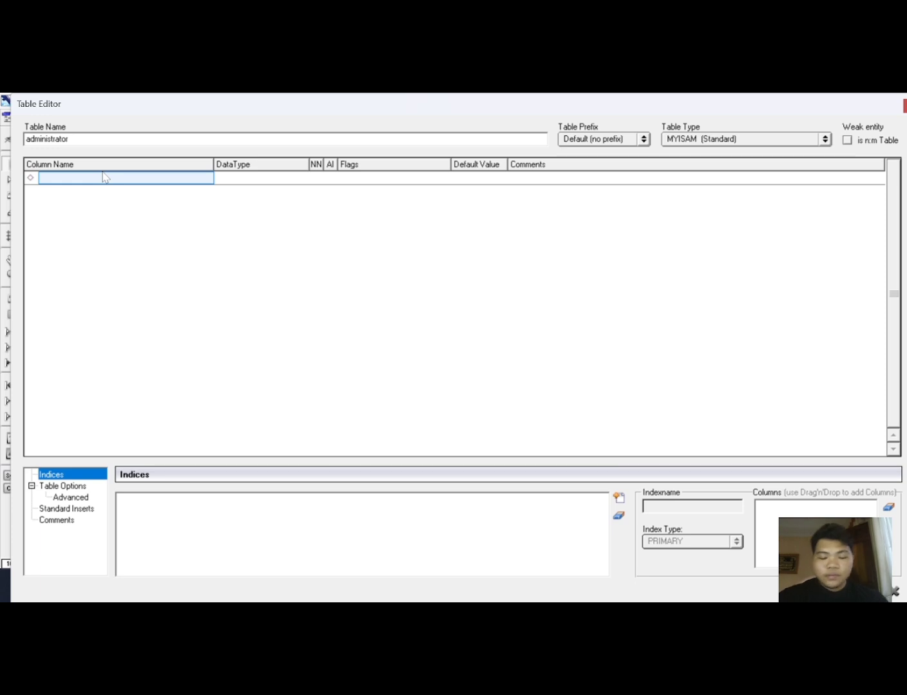
text(id_)
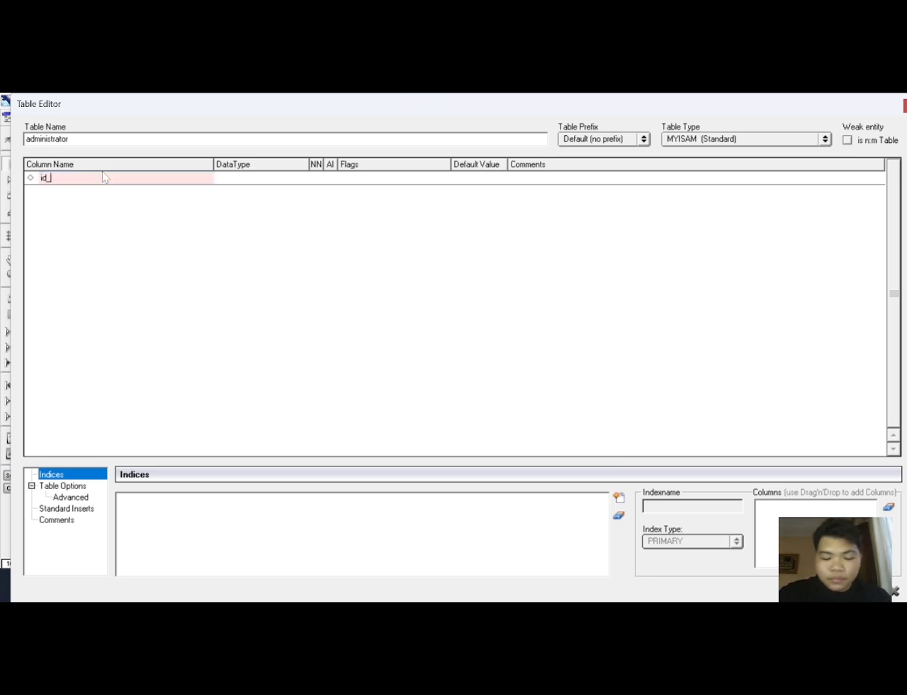
text(admin)
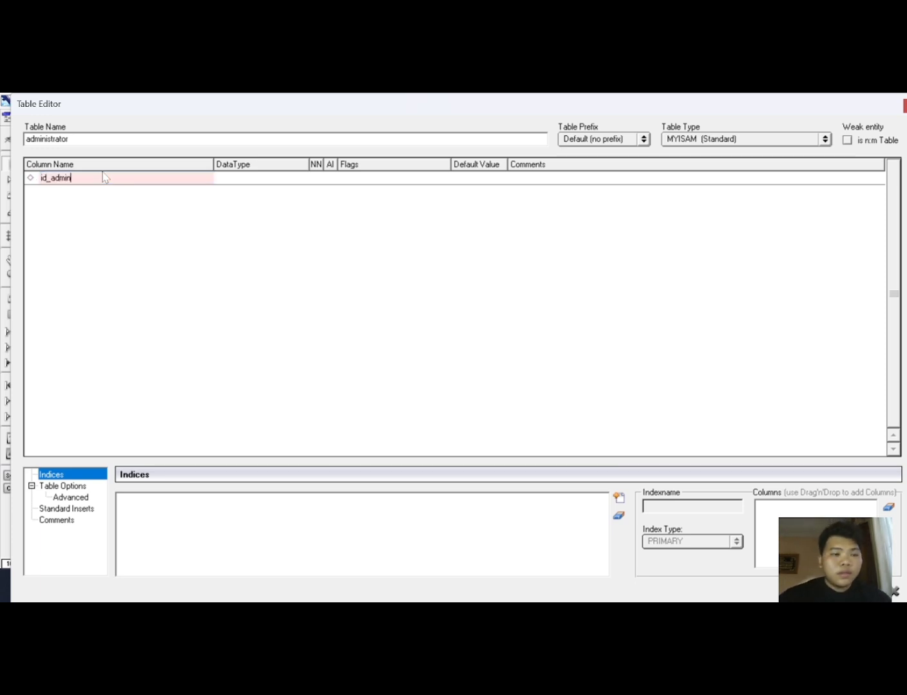
click(235, 180)
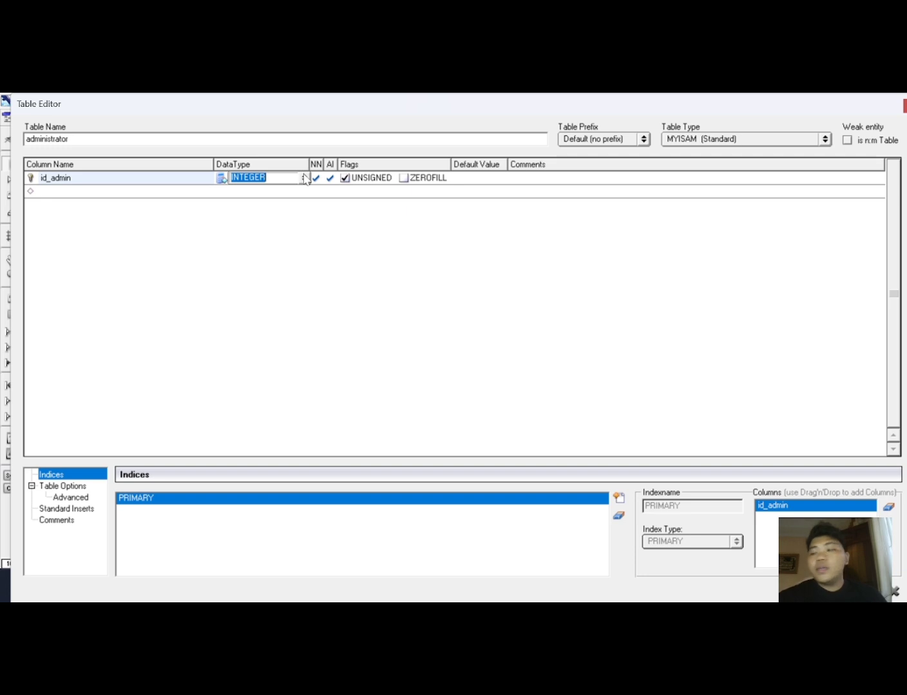
click(83, 190)
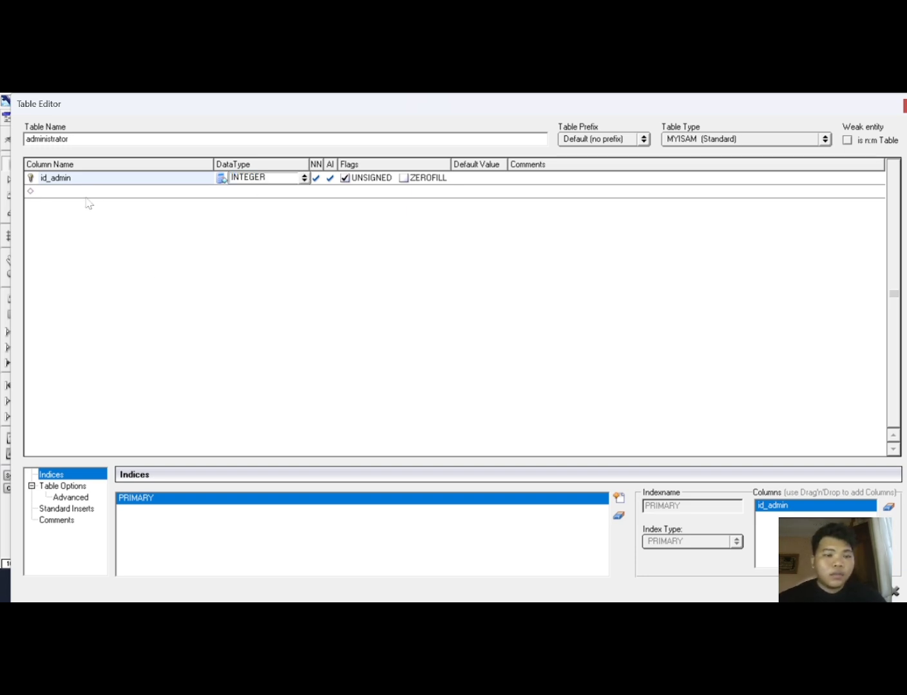
Add a second column named nama_admin to the administrator table with Varchar(45) data type.
key(Return)
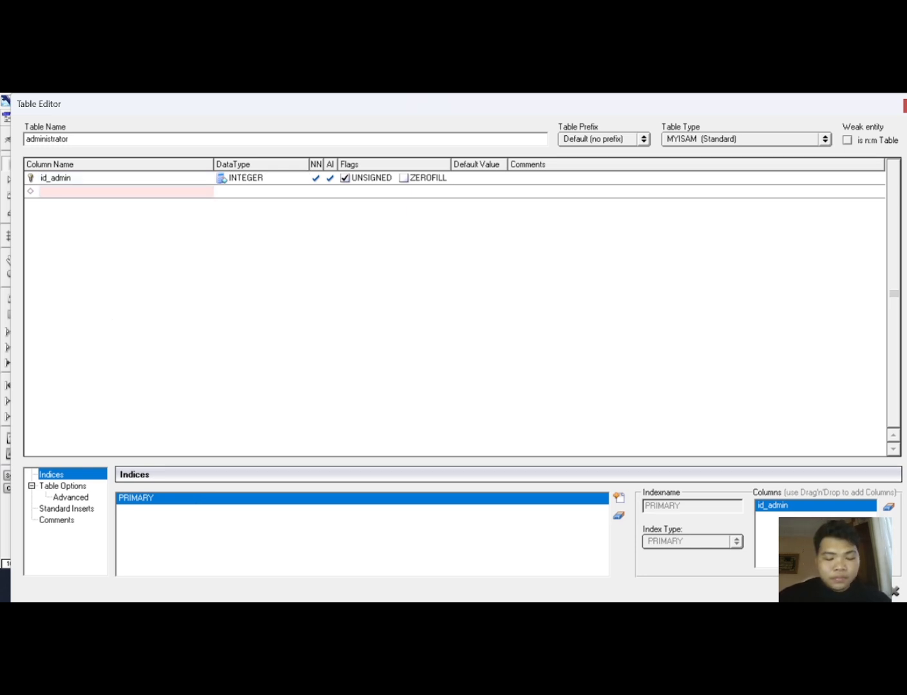
text(nama_)
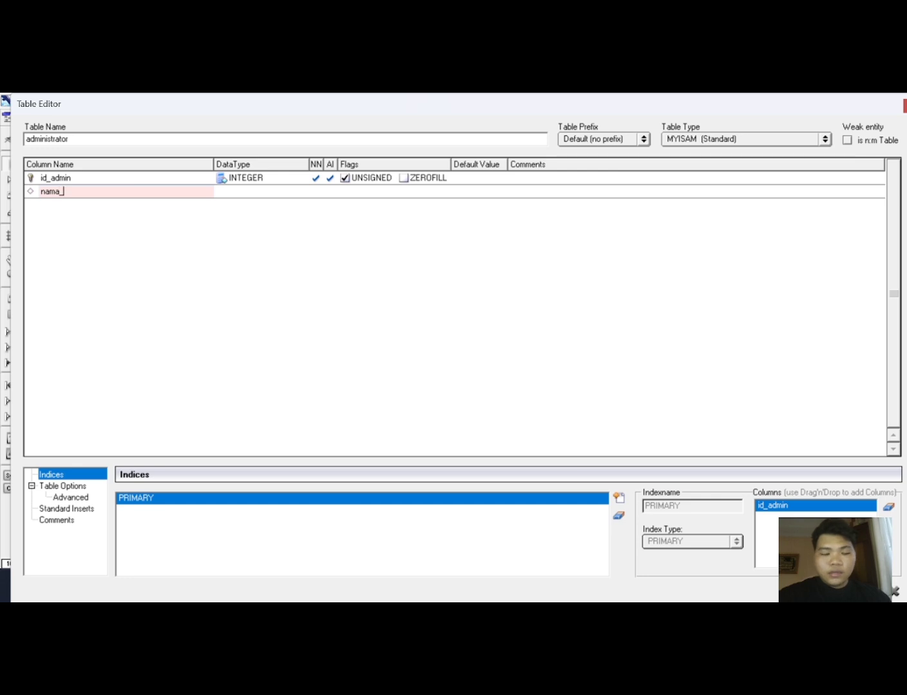
text(admin)
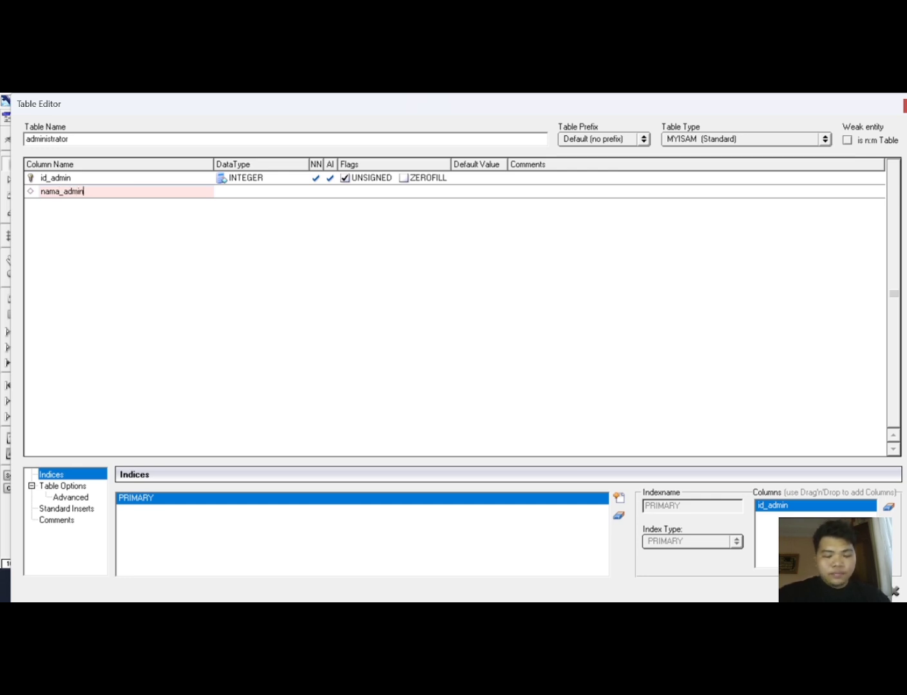
click(277, 192)
click(277, 191)
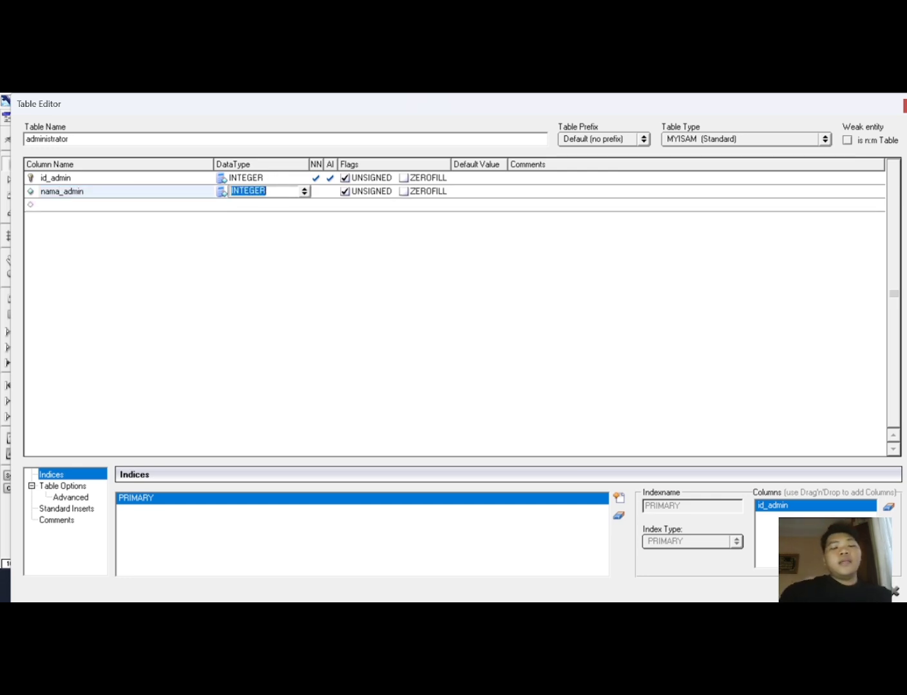
click(304, 194)
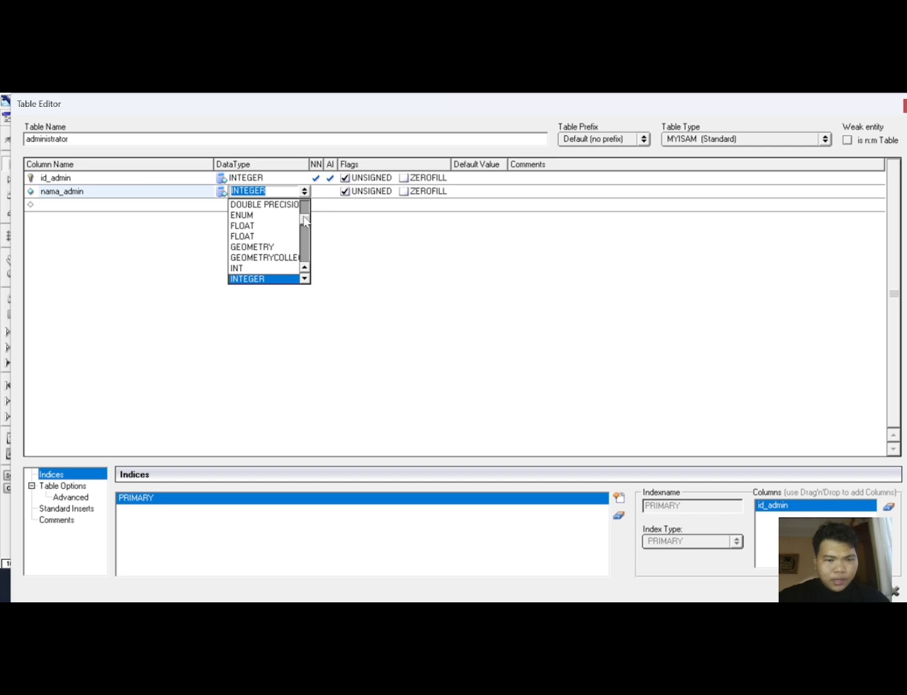
drag(305, 222, 317, 282)
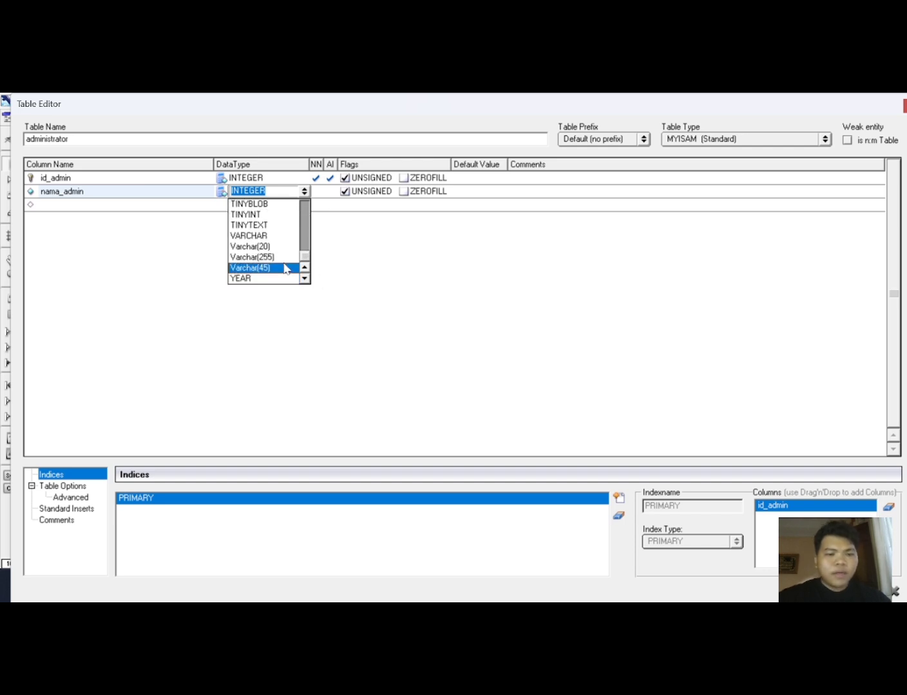
click(288, 268)
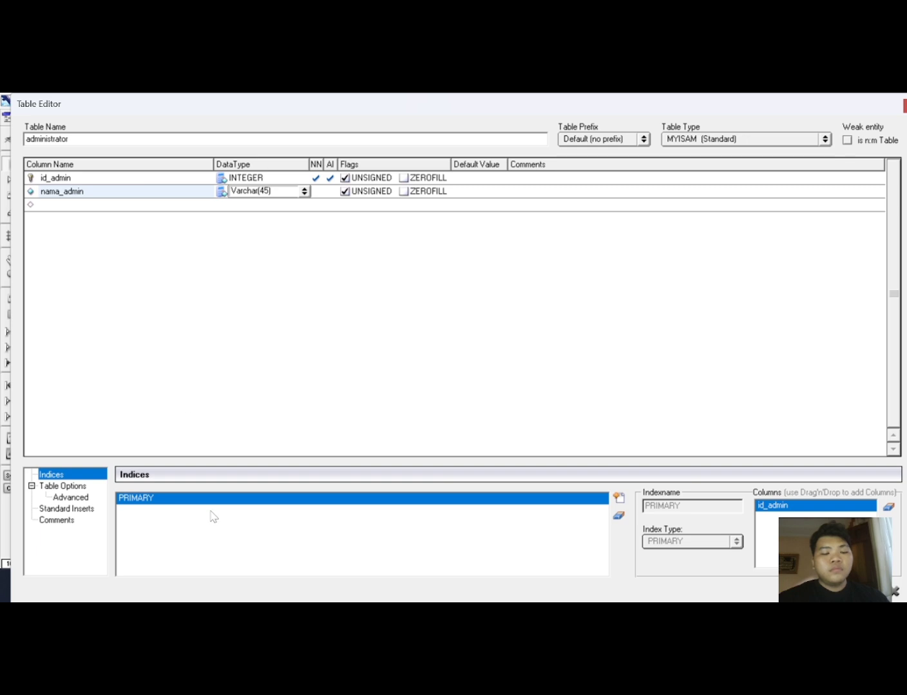
Add a third column named waktu_jaga with TIME data type and close the table editor.
click(108, 206)
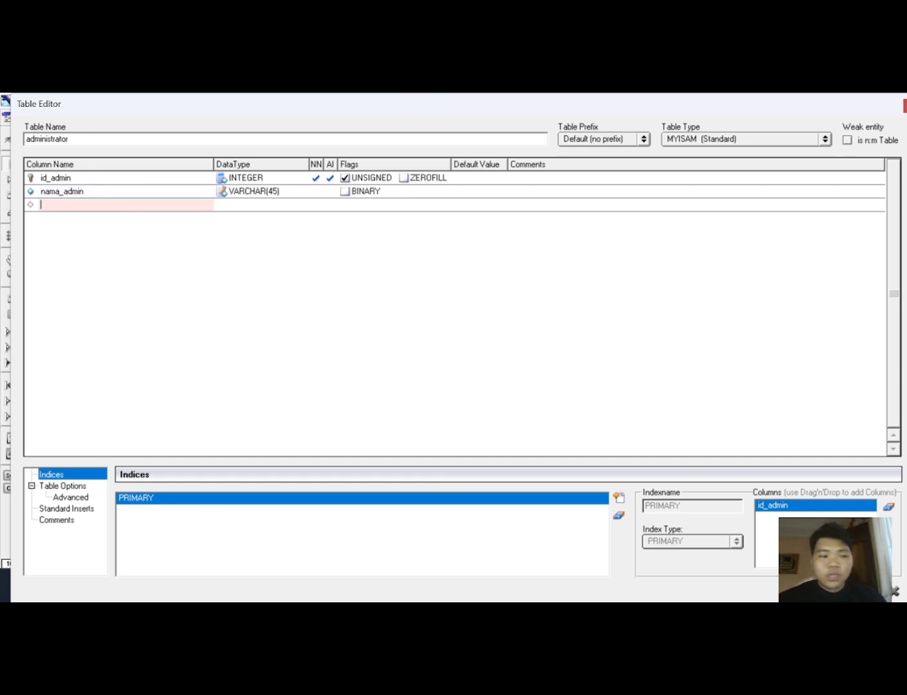
text(waktu)
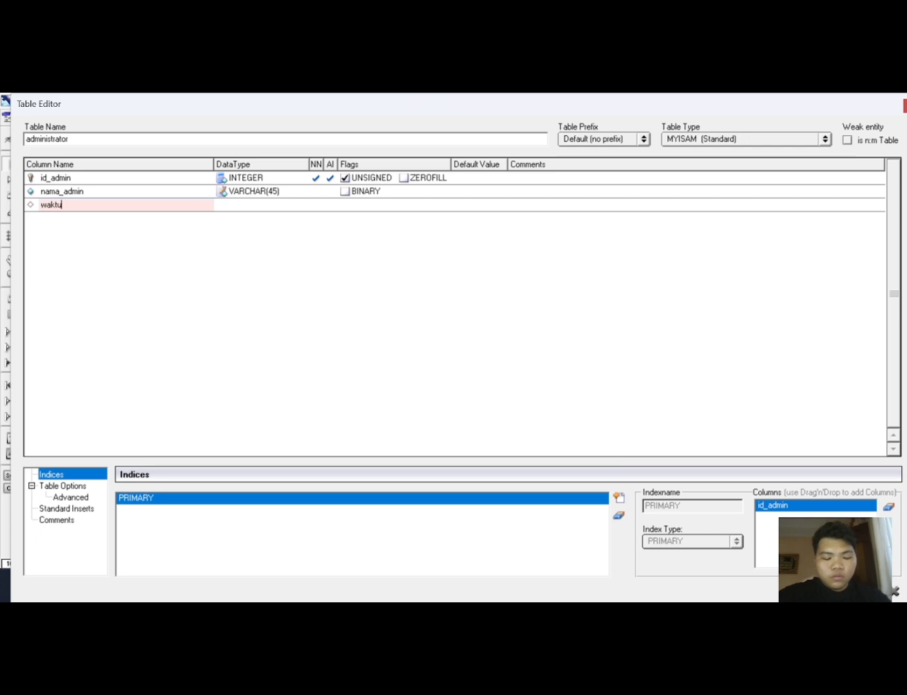
text(_jaga)
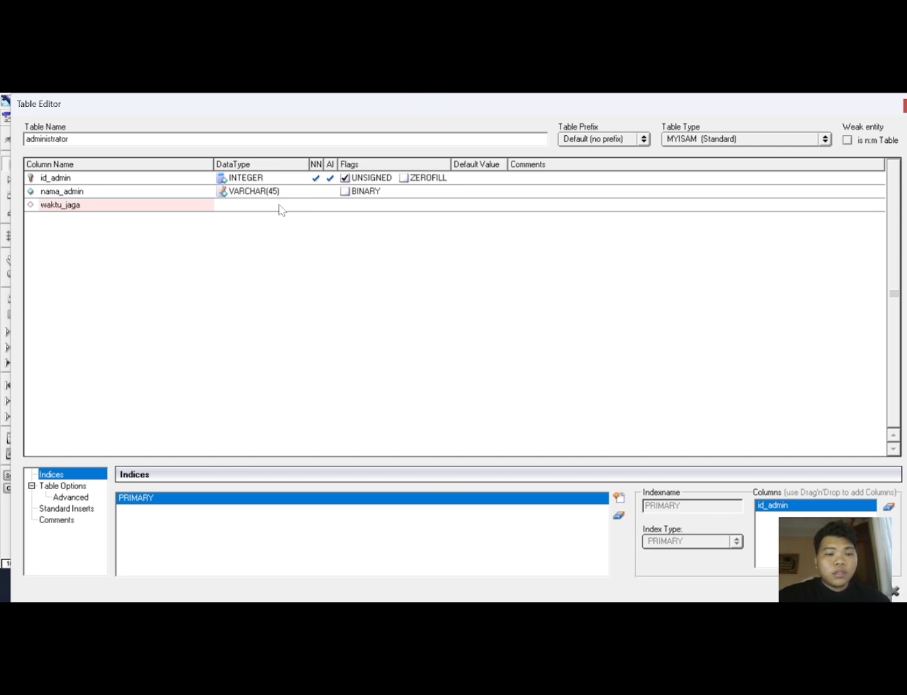
key(Tab)
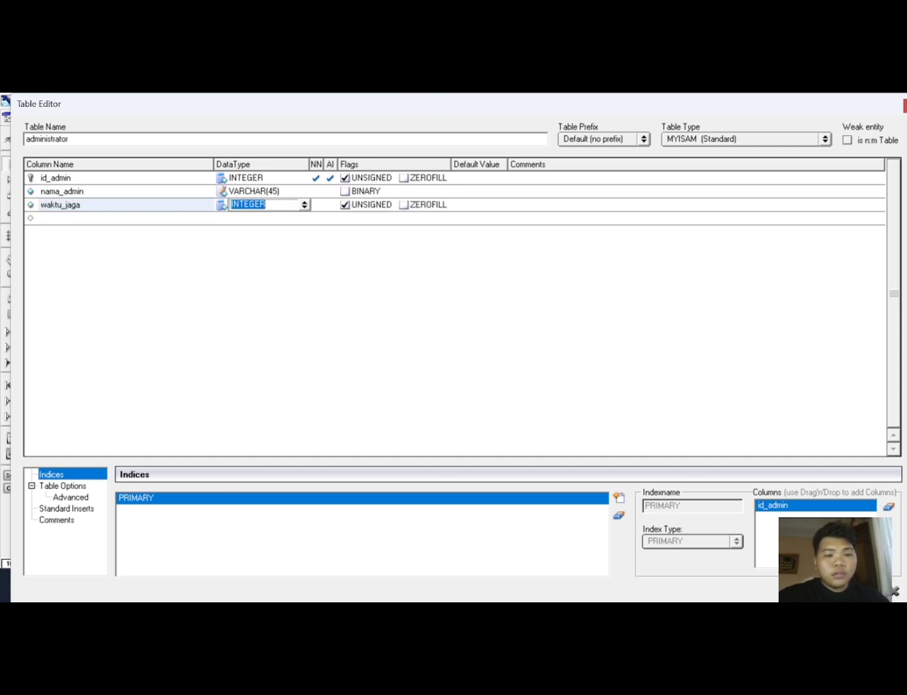
click(303, 204)
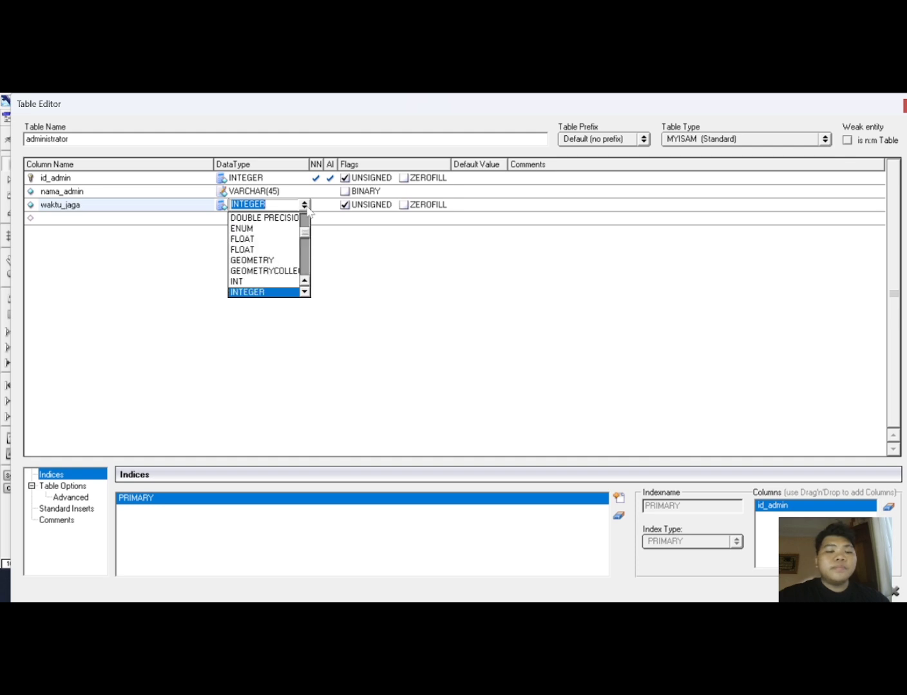
scroll(305, 270, down, 2)
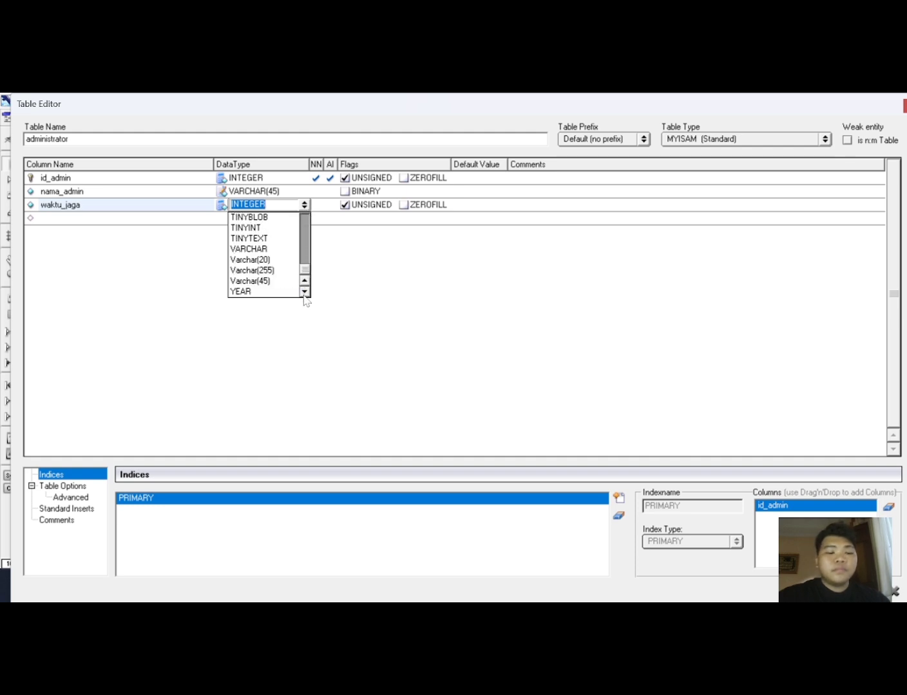
scroll(307, 277, up, 4)
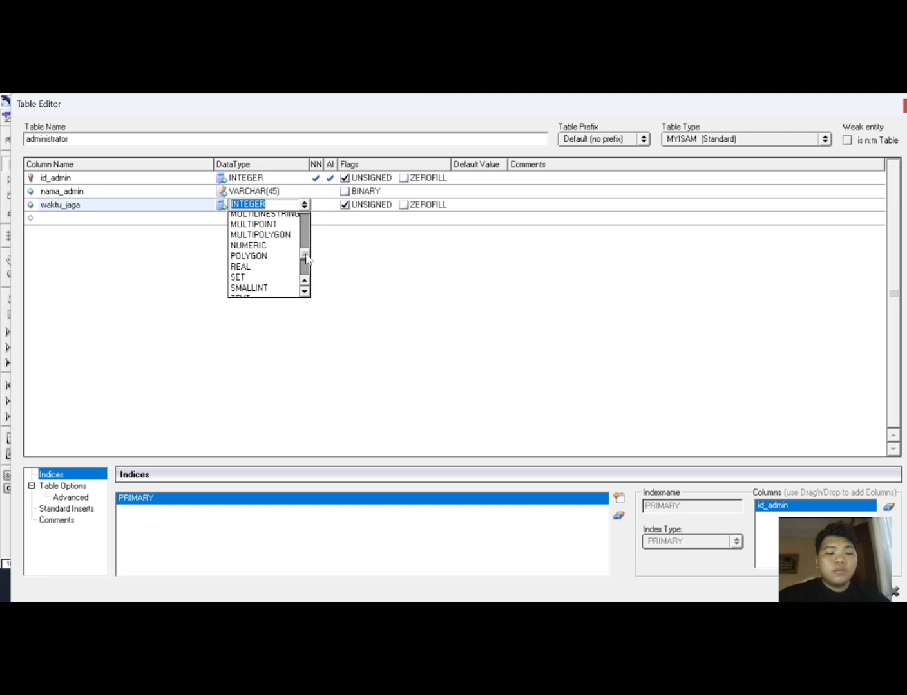
scroll(307, 264, down, 2)
click(284, 247)
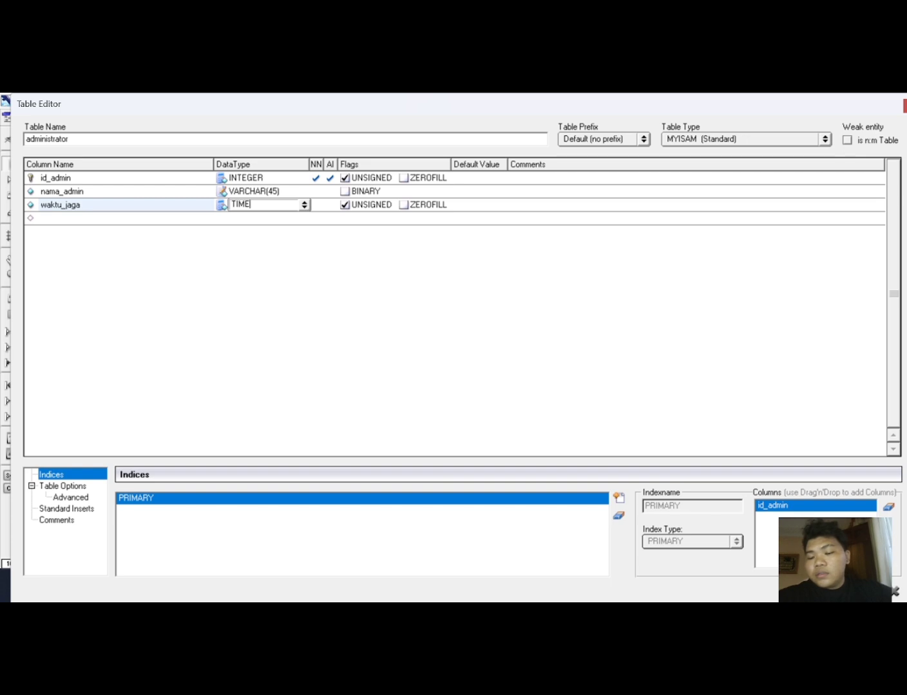
click(879, 591)
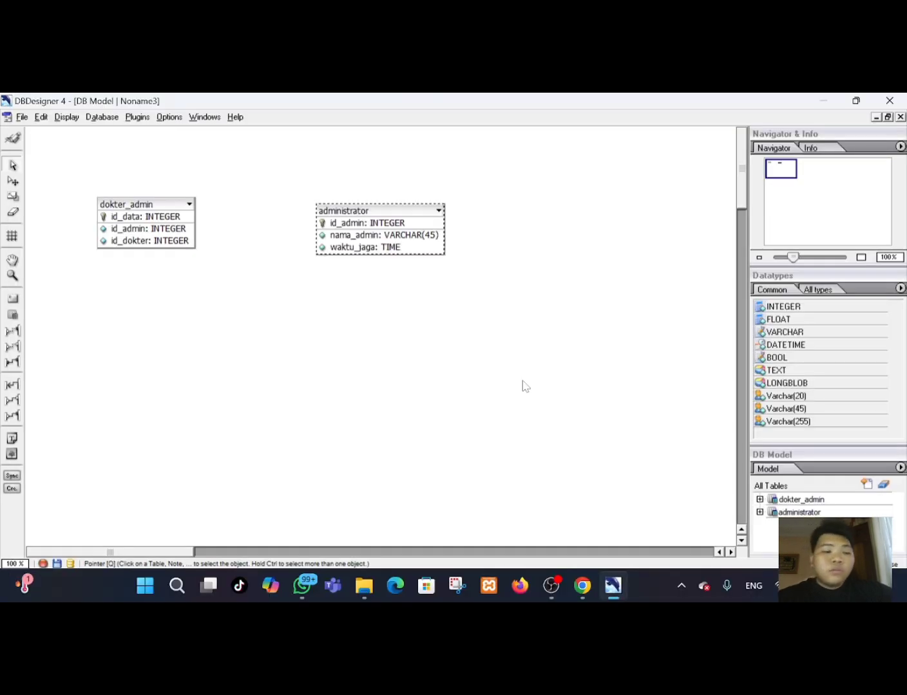
Place a third table to the right of administrator, open it for editing and name it daftar.
click(12, 315)
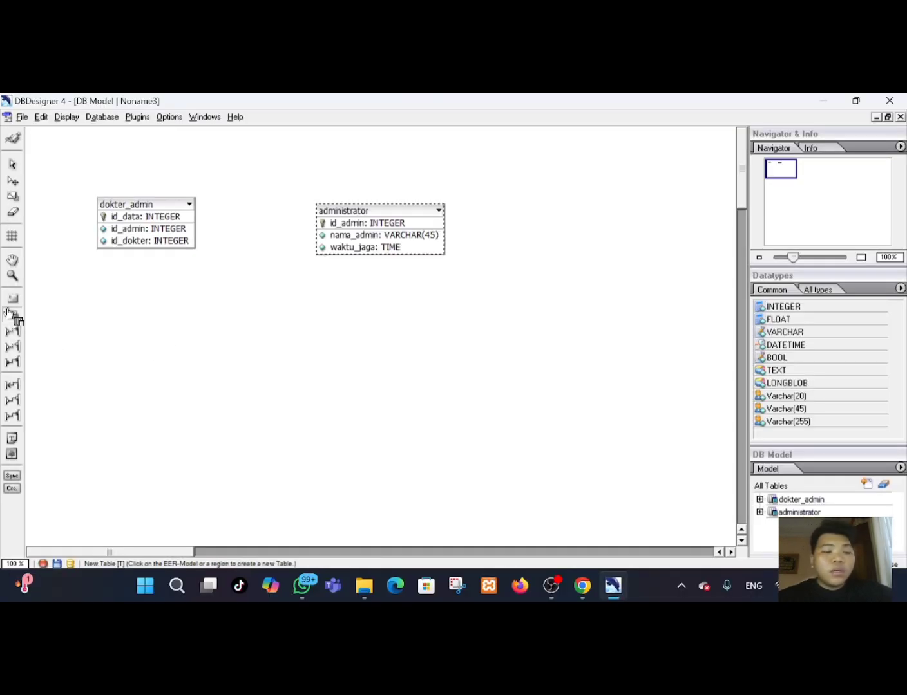
click(589, 220)
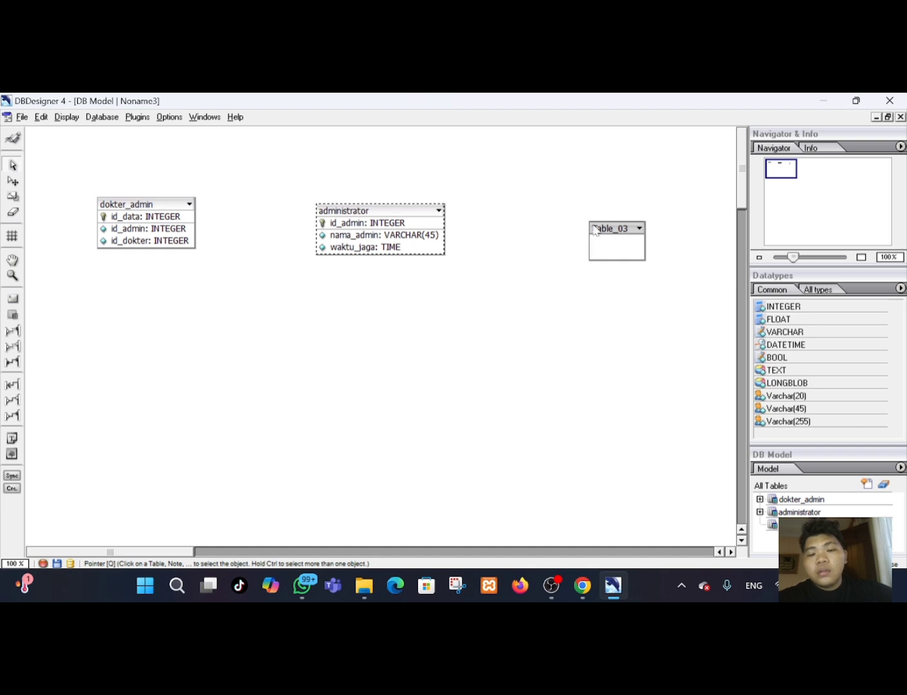
click(606, 223)
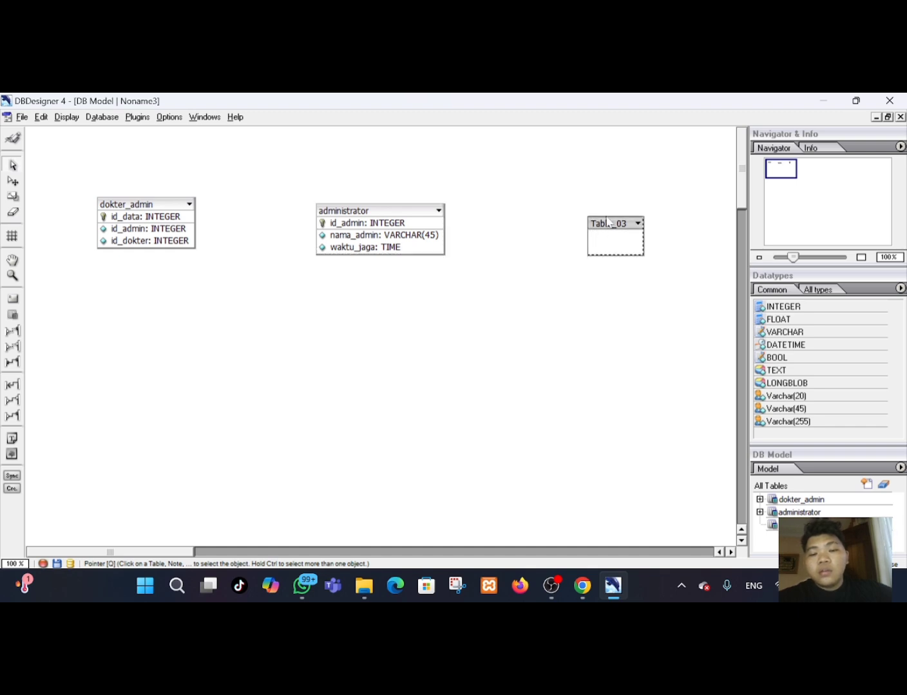
double_click(605, 222)
key(BackSpace)
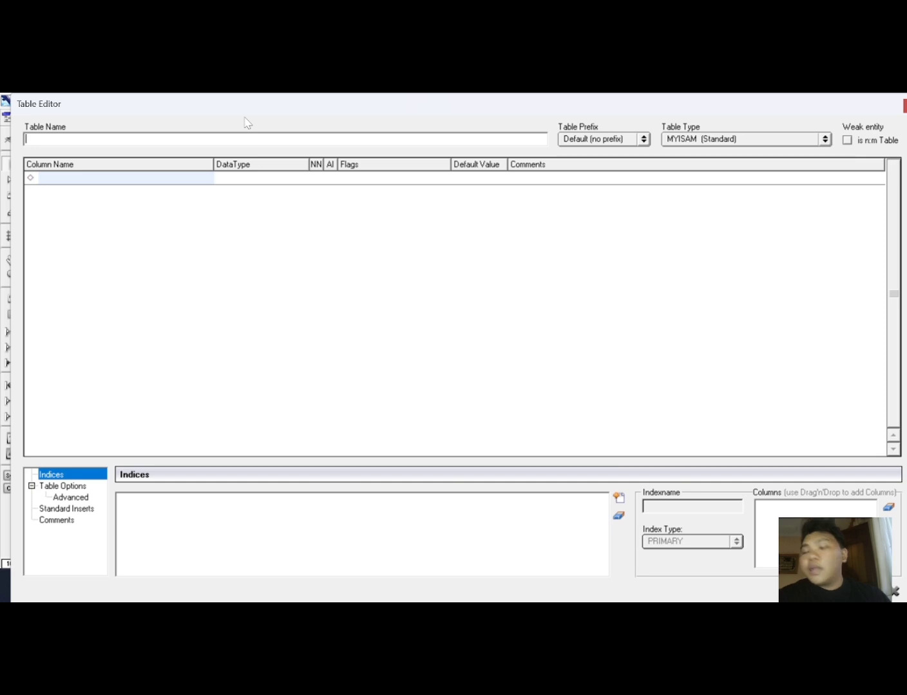
text(daftar)
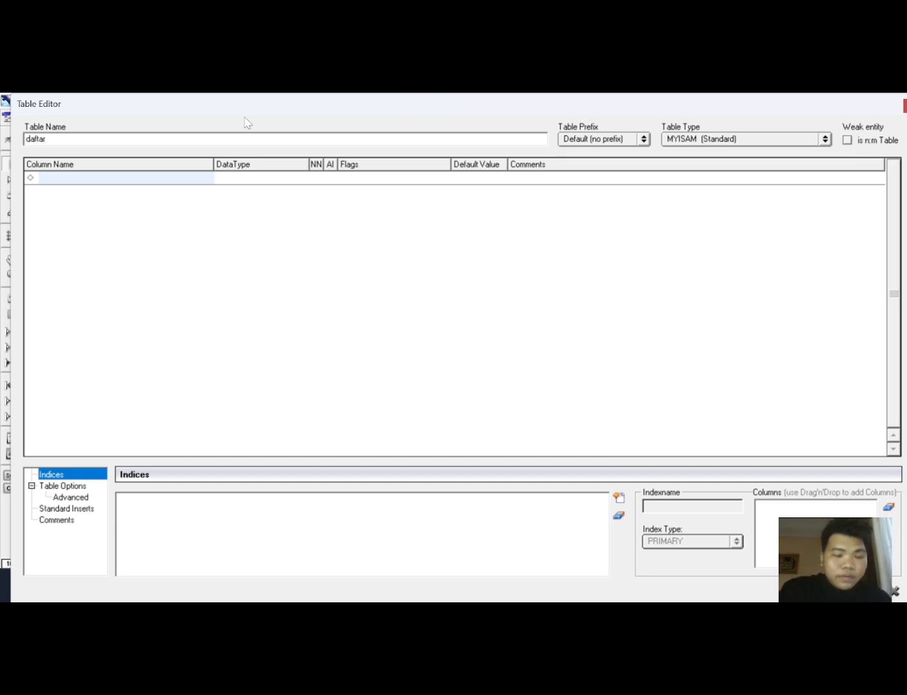
Add a column named id_daftar with INTEGER data type as the daftar table's primary key.
click(124, 180)
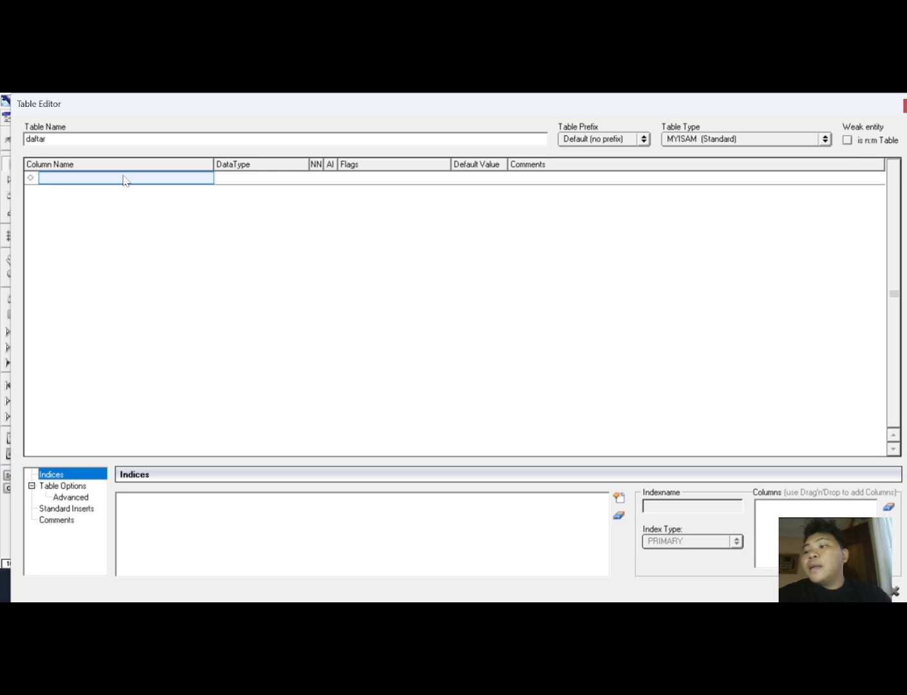
click(124, 181)
text(id)
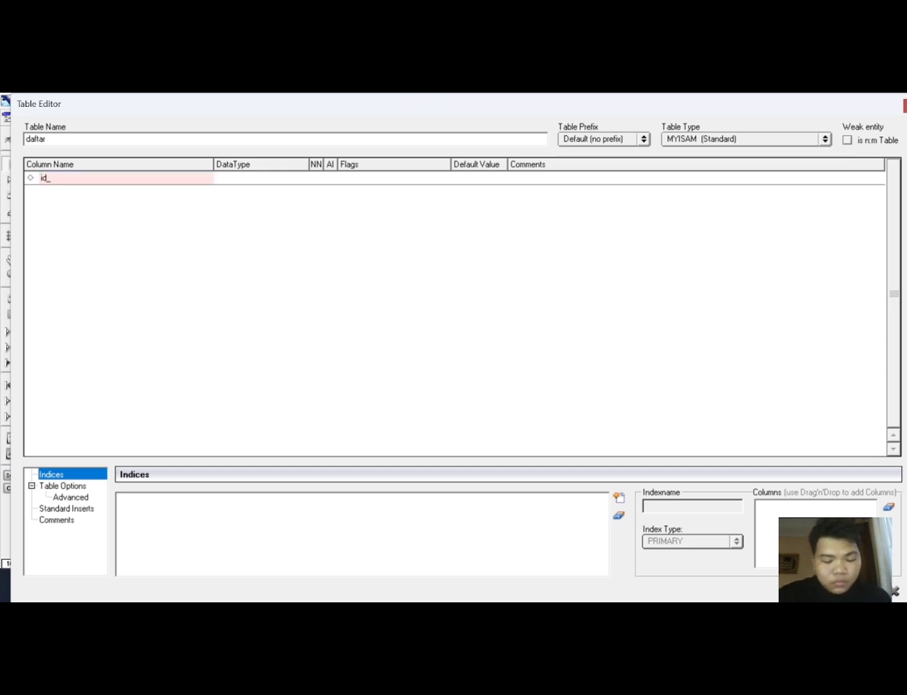
text(_daftar)
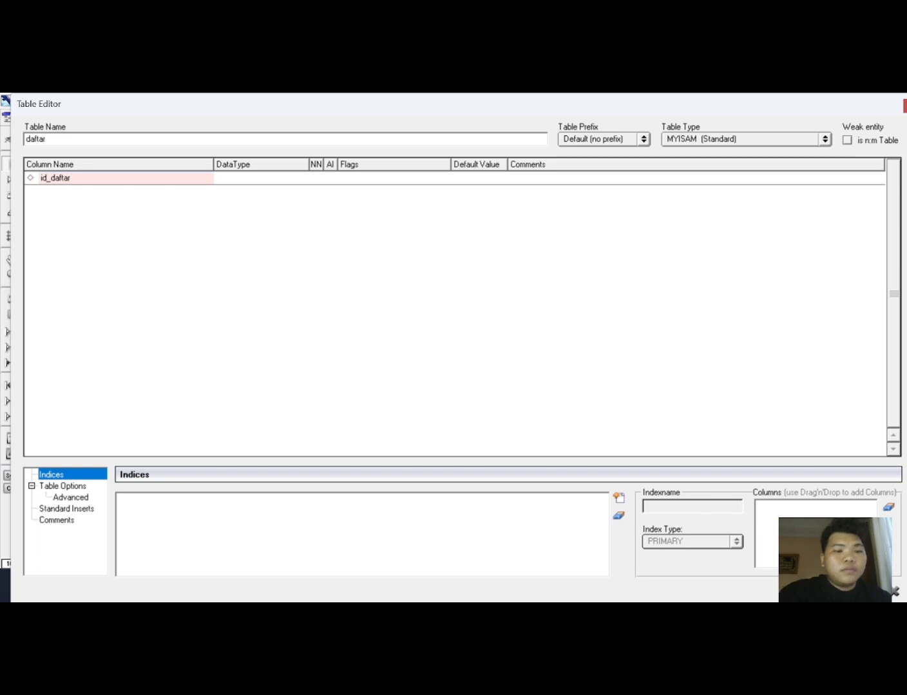
click(238, 184)
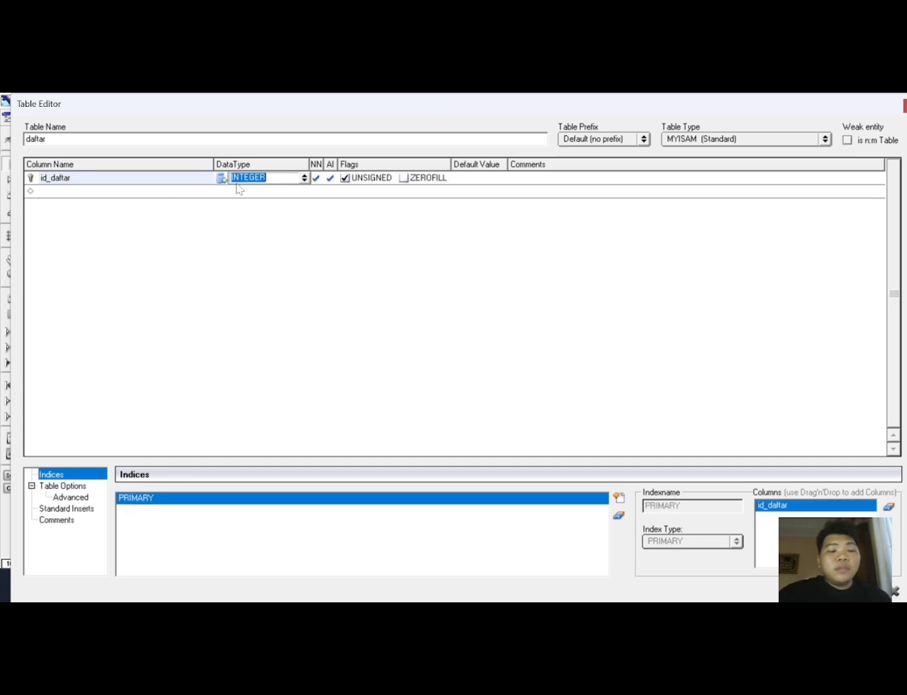
click(119, 186)
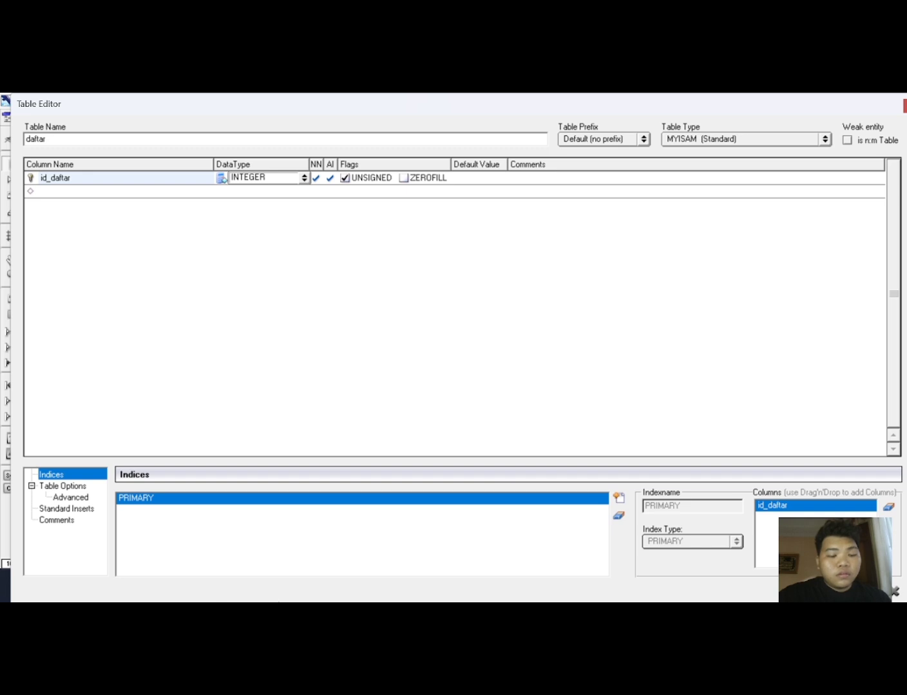
Add a second column named id pasien with INTEGER data type to the daftar table.
key(Return)
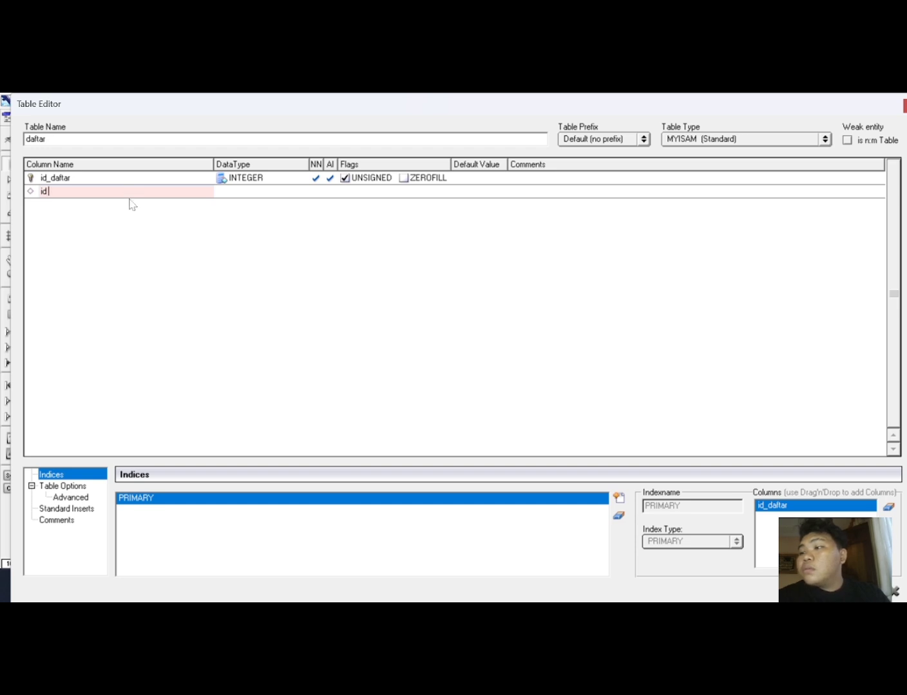
text(pasie)
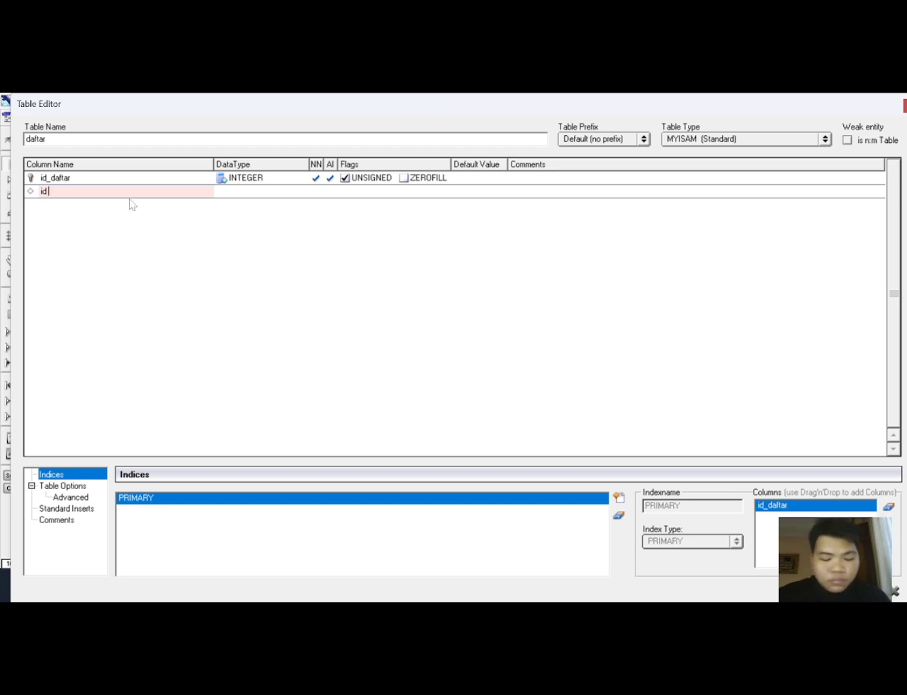
text(n)
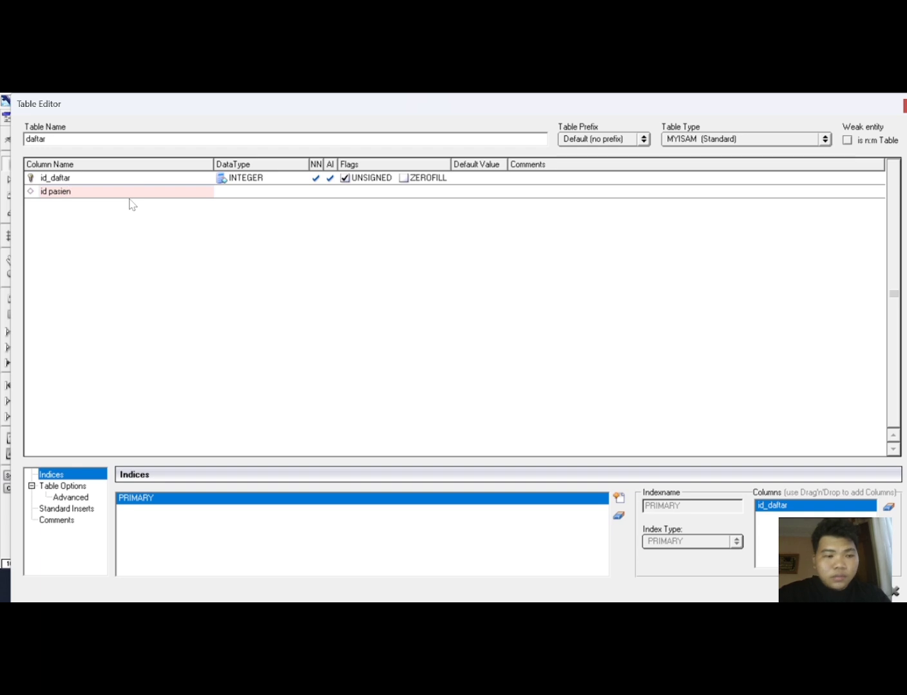
key(Tab)
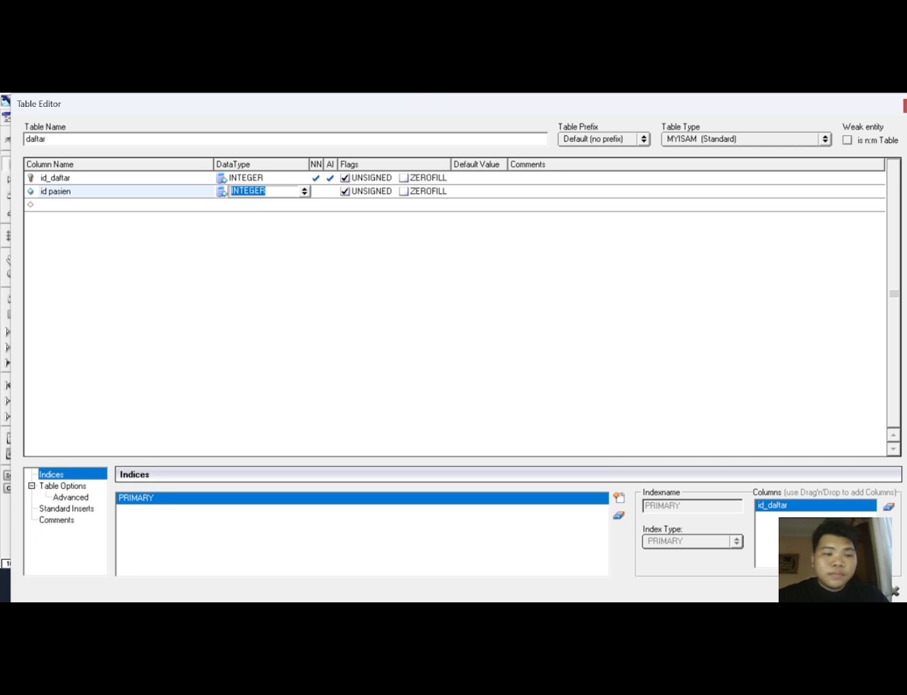
click(92, 212)
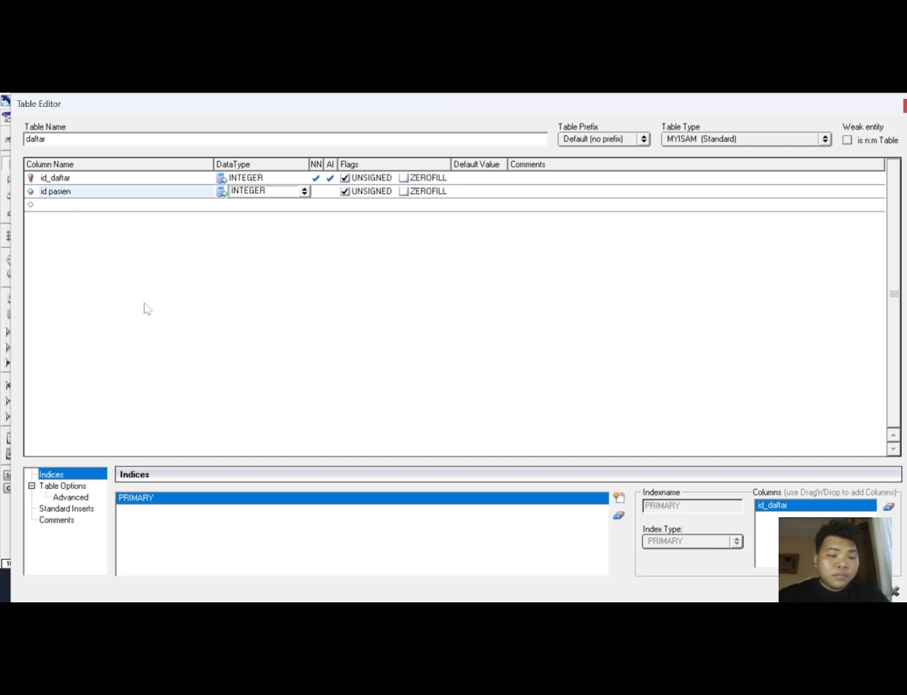
Add a third column named id_admin with INTEGER data type to the daftar table.
click(68, 205)
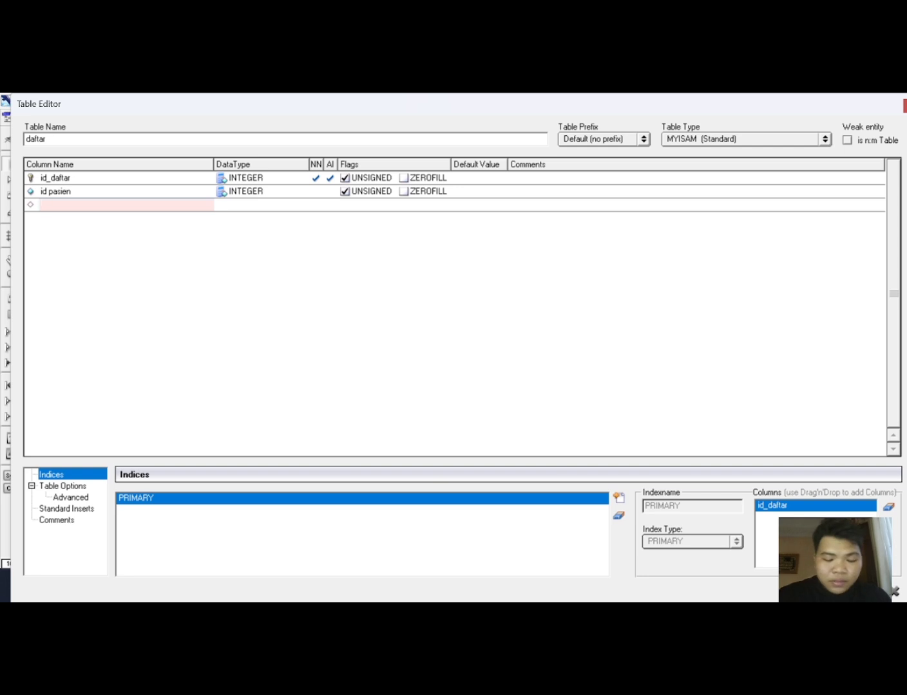
text(id)
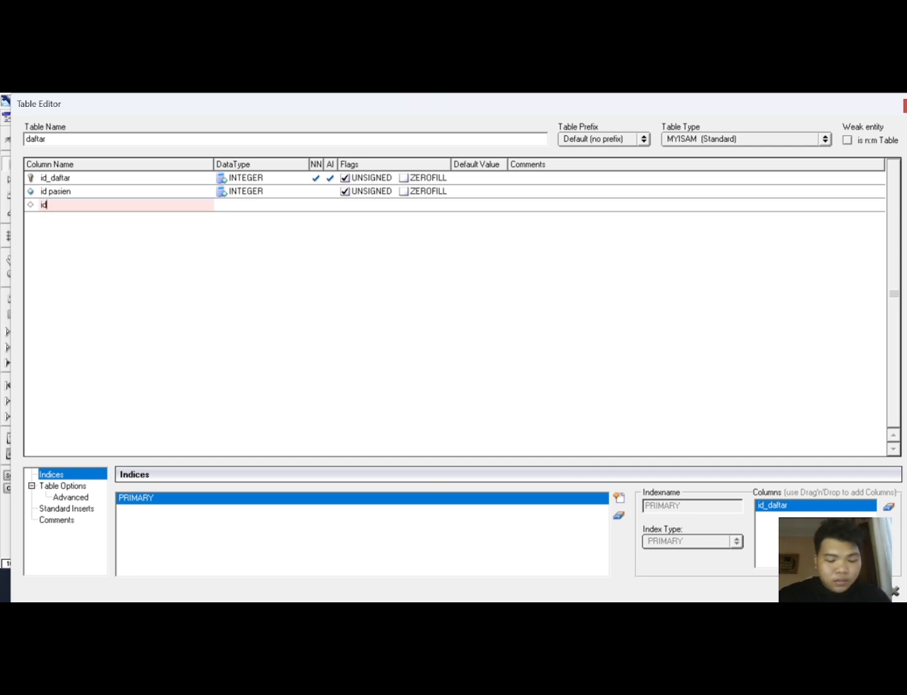
text(_admin)
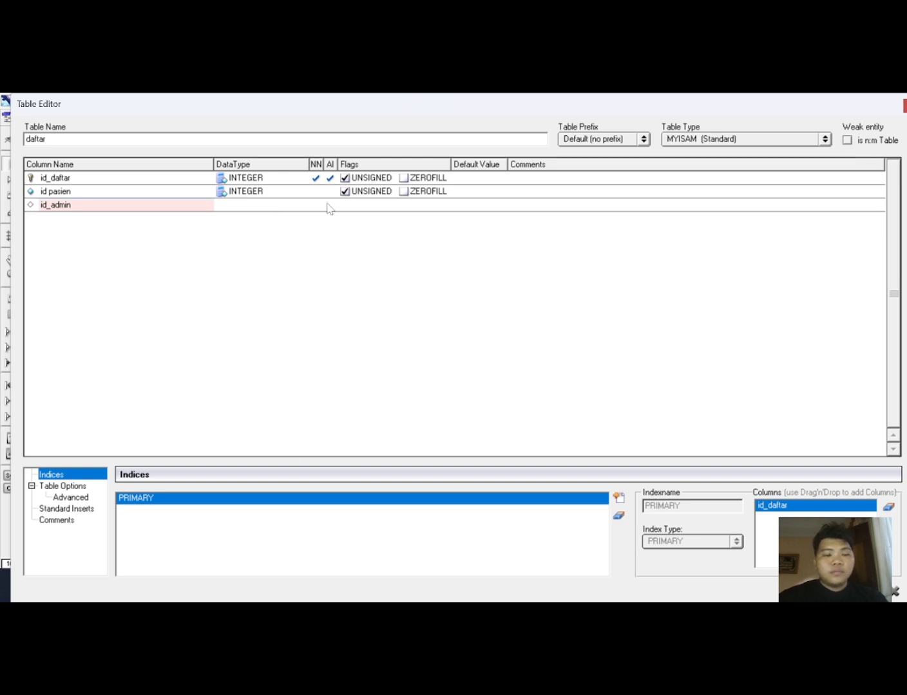
key(Tab)
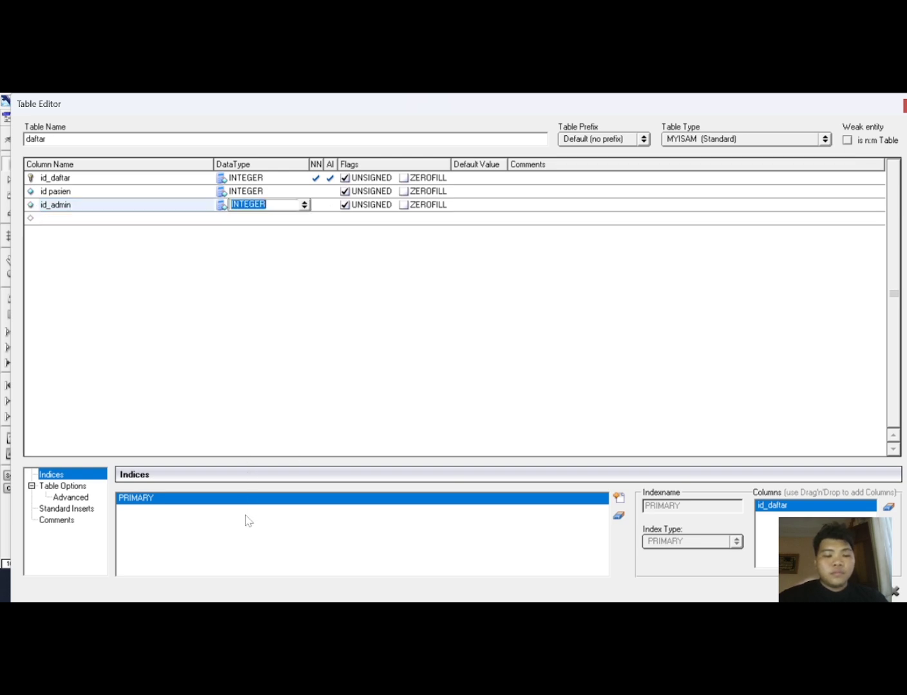
Close the daftar table editor and move the daftar table slightly upward on the canvas.
click(299, 219)
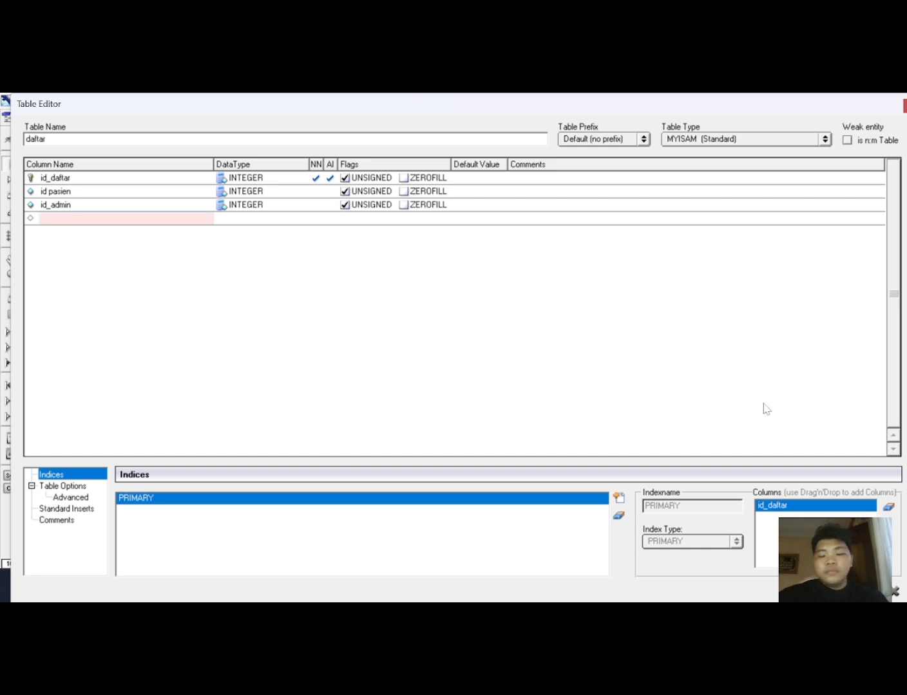
click(880, 592)
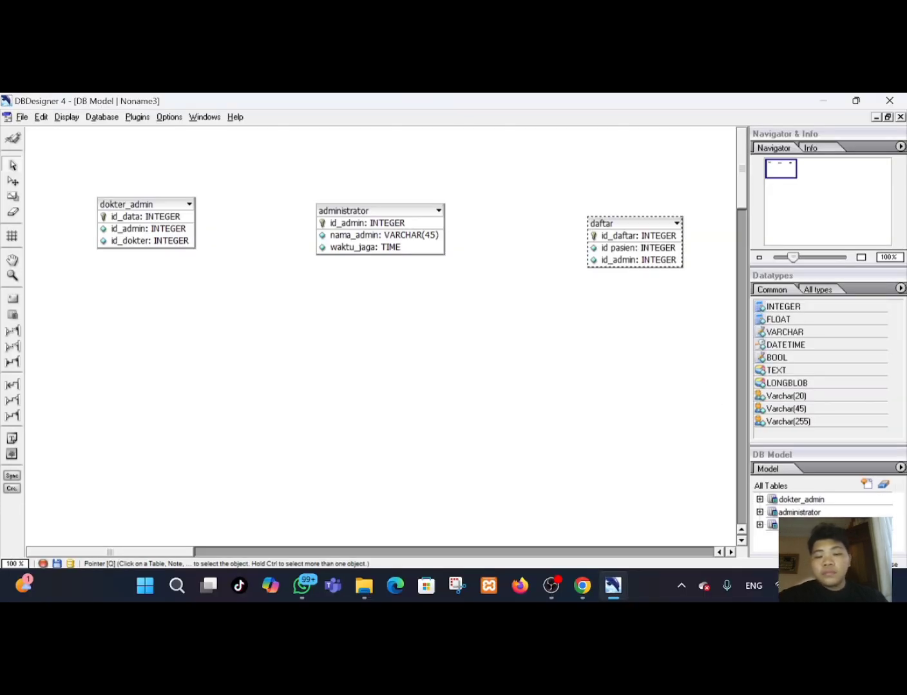
drag(637, 237, 622, 216)
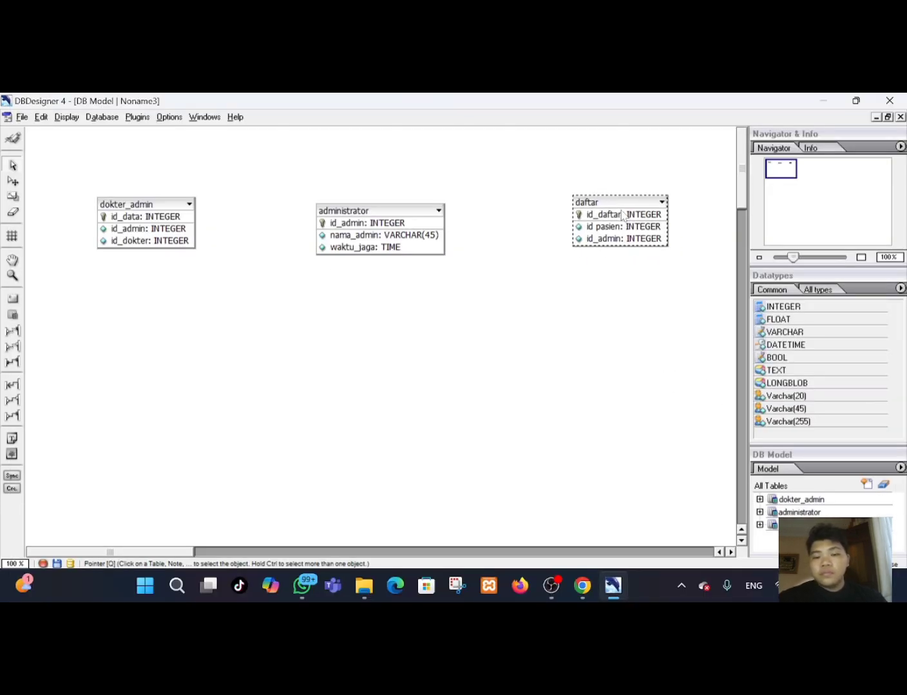
Check the ER diagram, then place a new table below daftar, open it for editing and name it pasien.
click(571, 584)
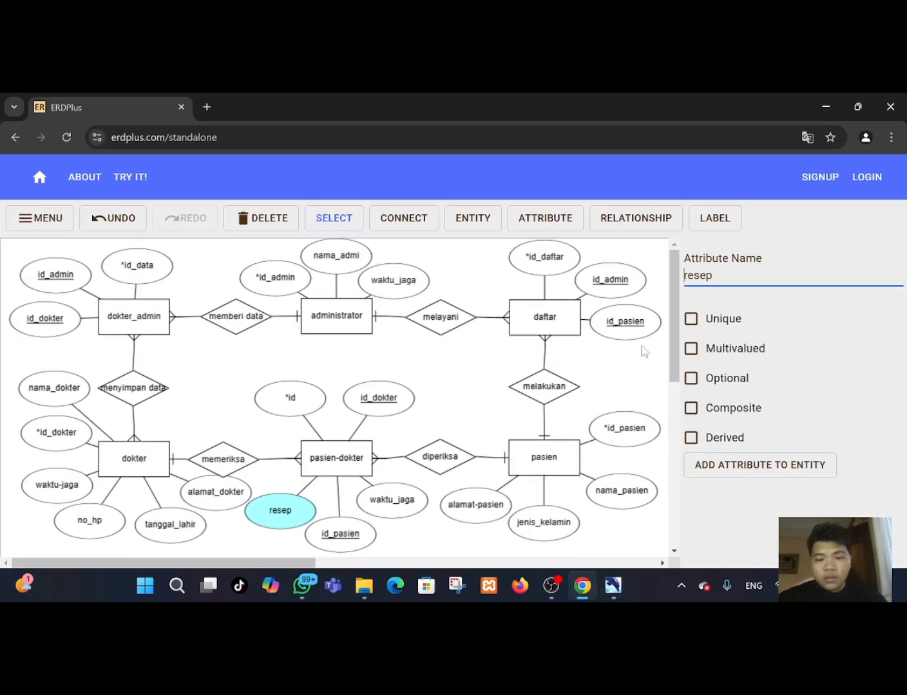
click(612, 585)
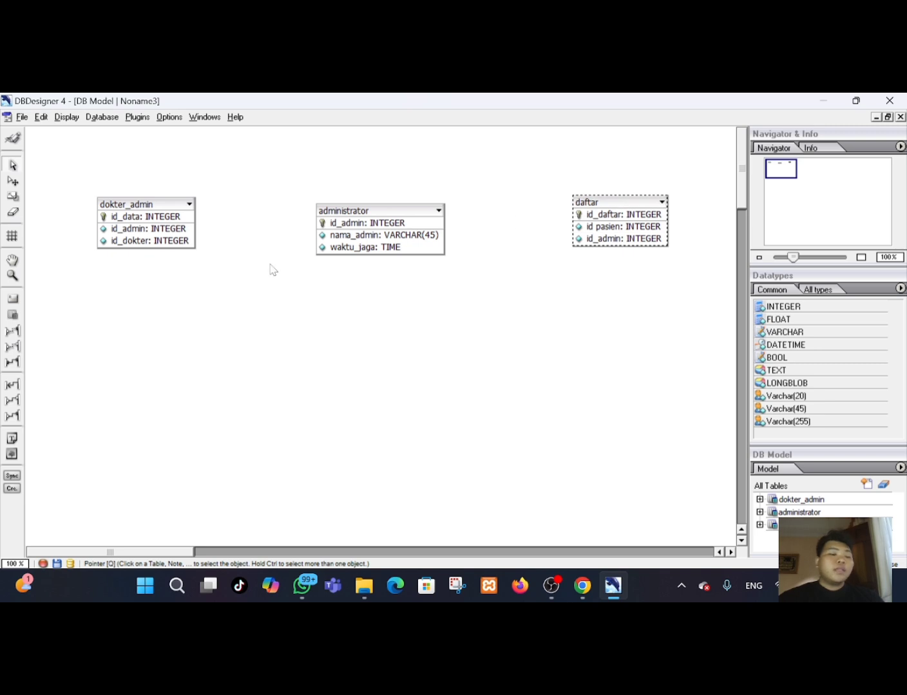
click(13, 315)
click(623, 425)
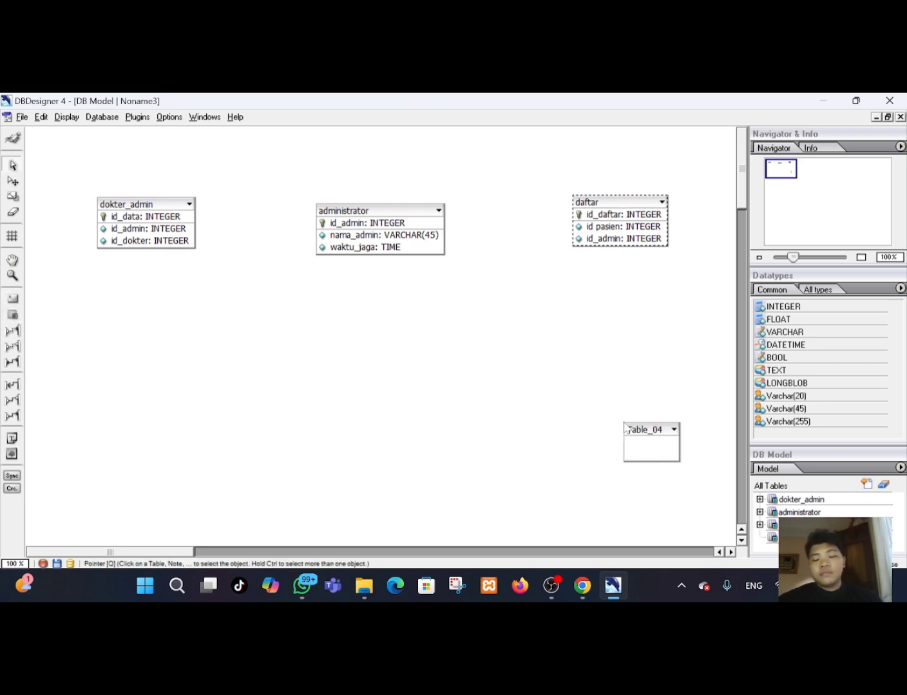
drag(661, 450, 652, 430)
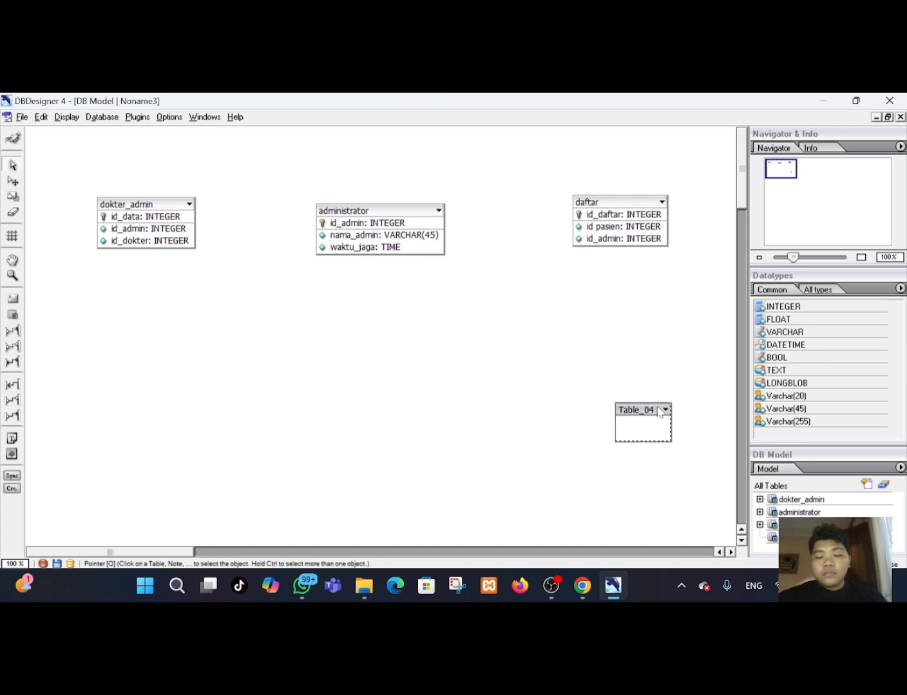
double_click(658, 412)
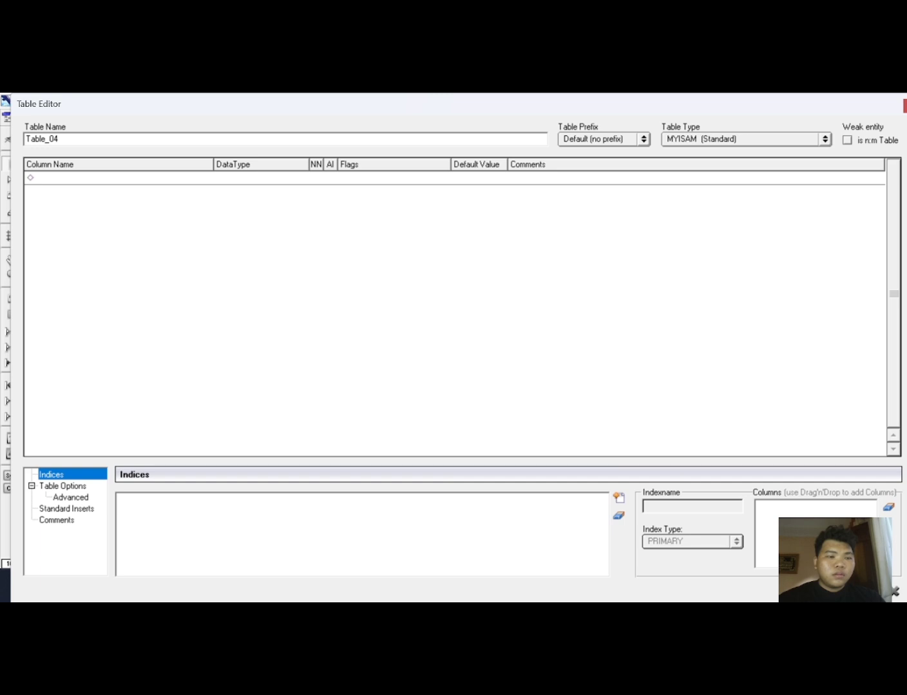
double_click(48, 138)
key(BackSpace)
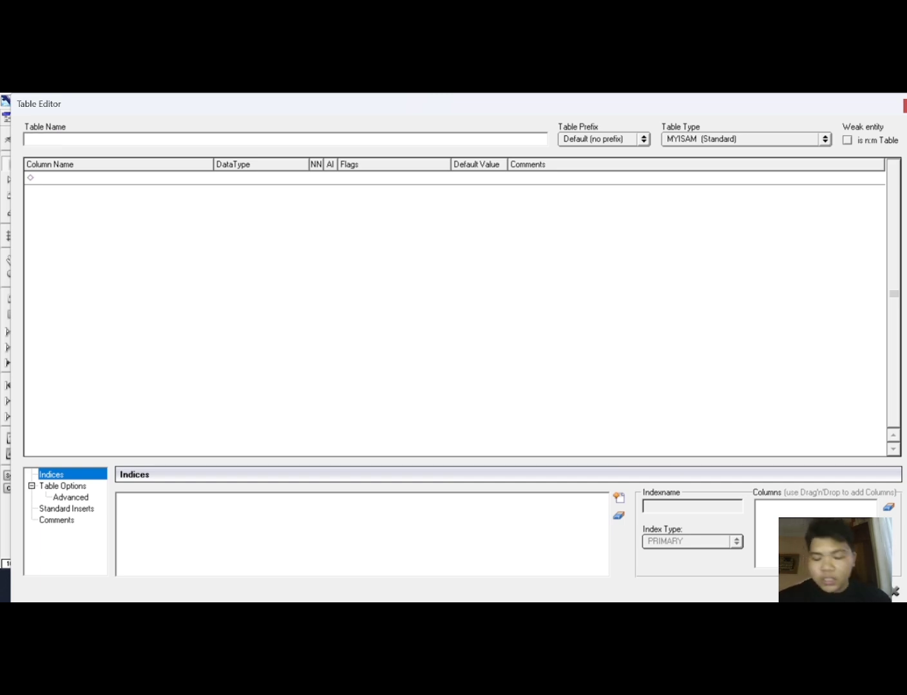
text(pasien)
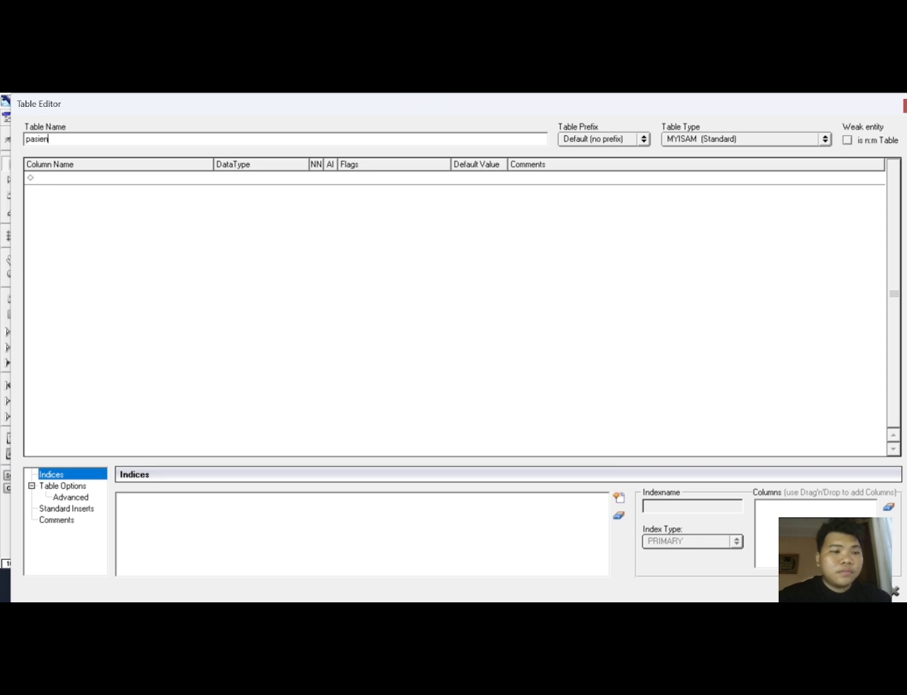
Add an id_pasien column with INTEGER data type as the pasien table's primary key.
click(83, 186)
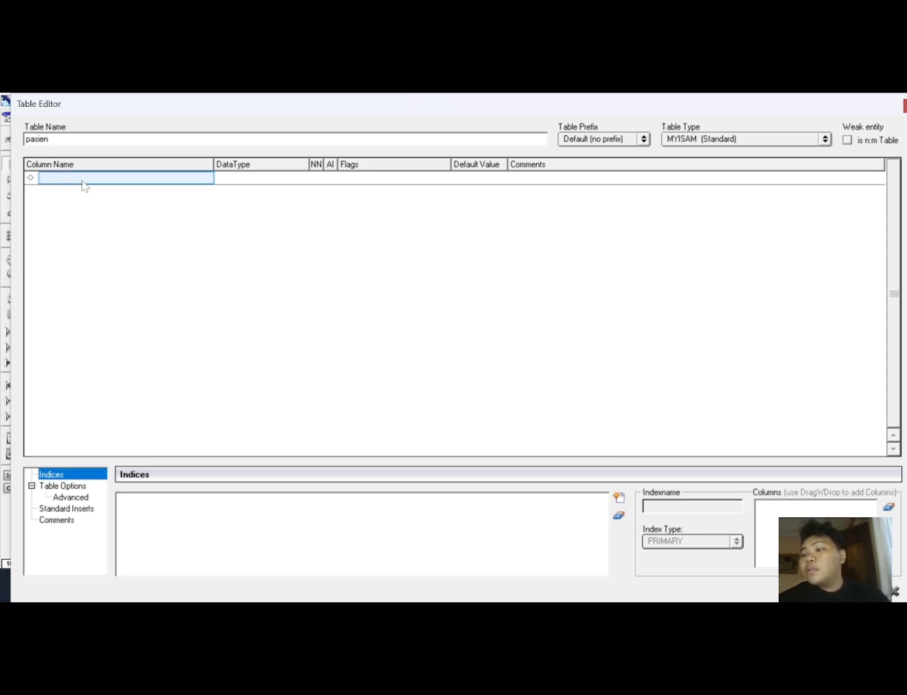
text(id)
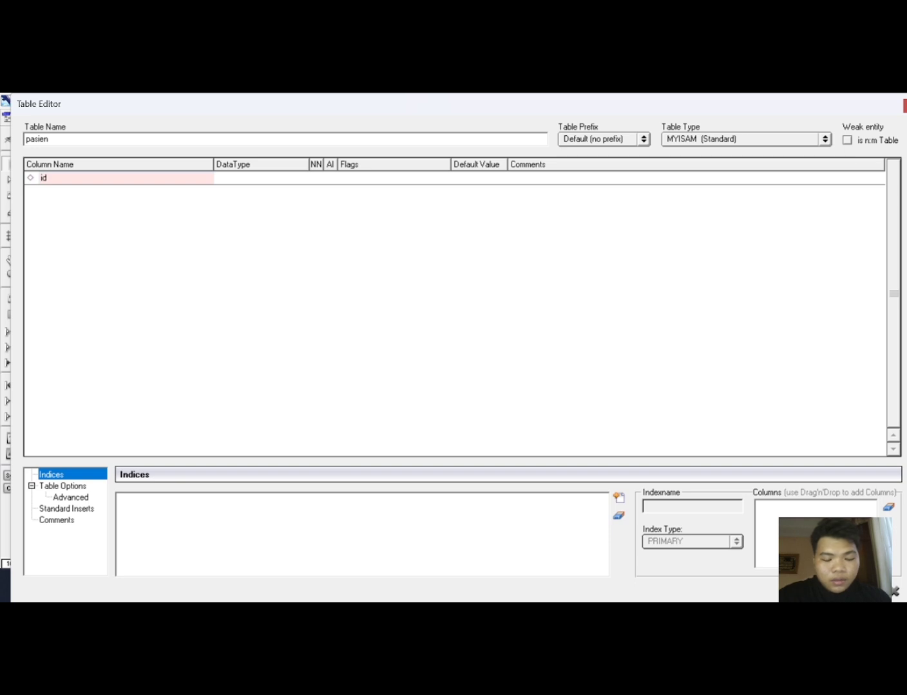
text(_pasien)
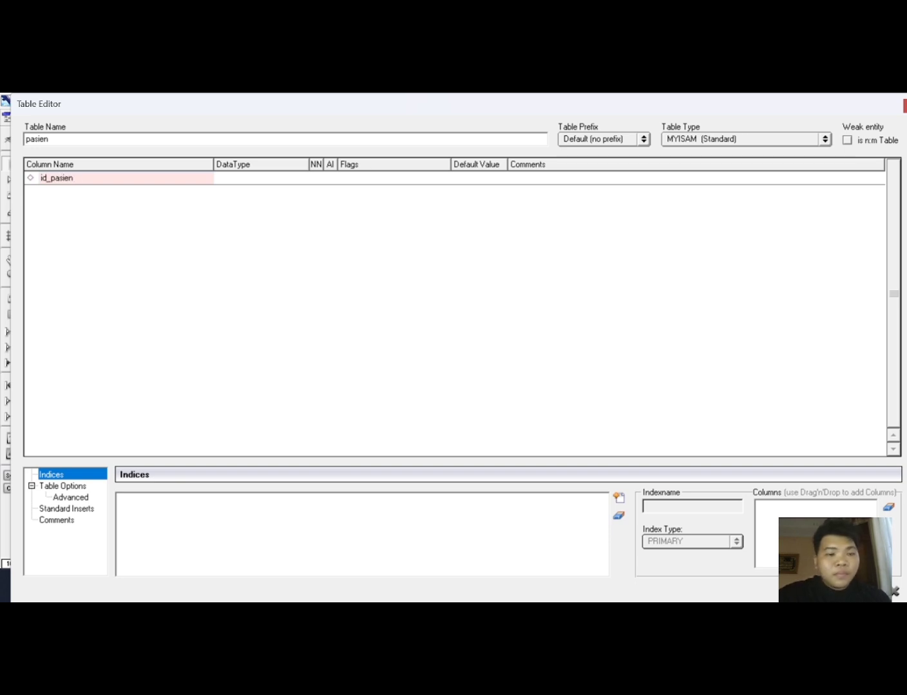
click(219, 182)
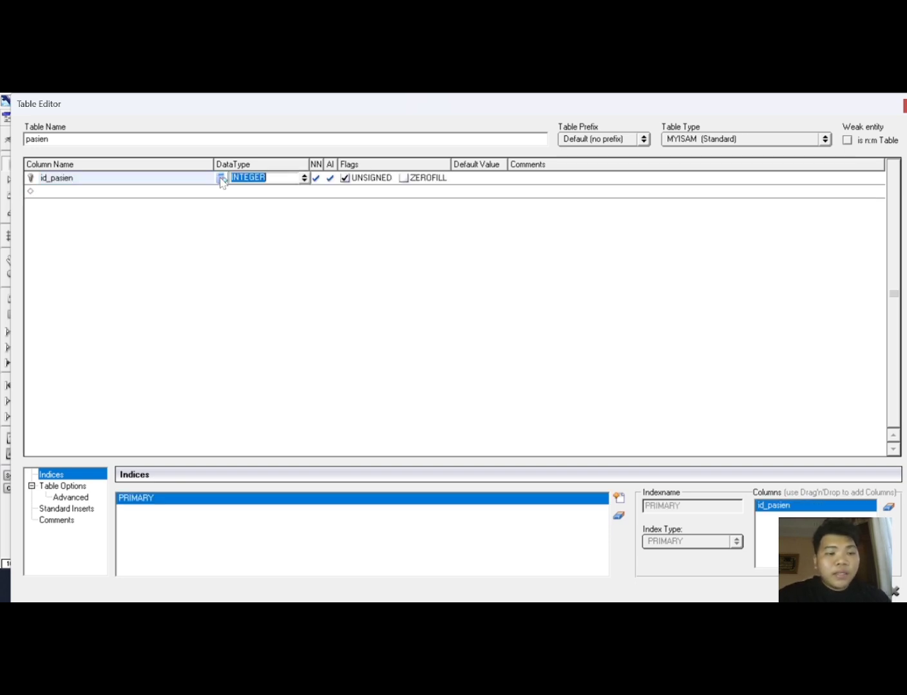
key(Return)
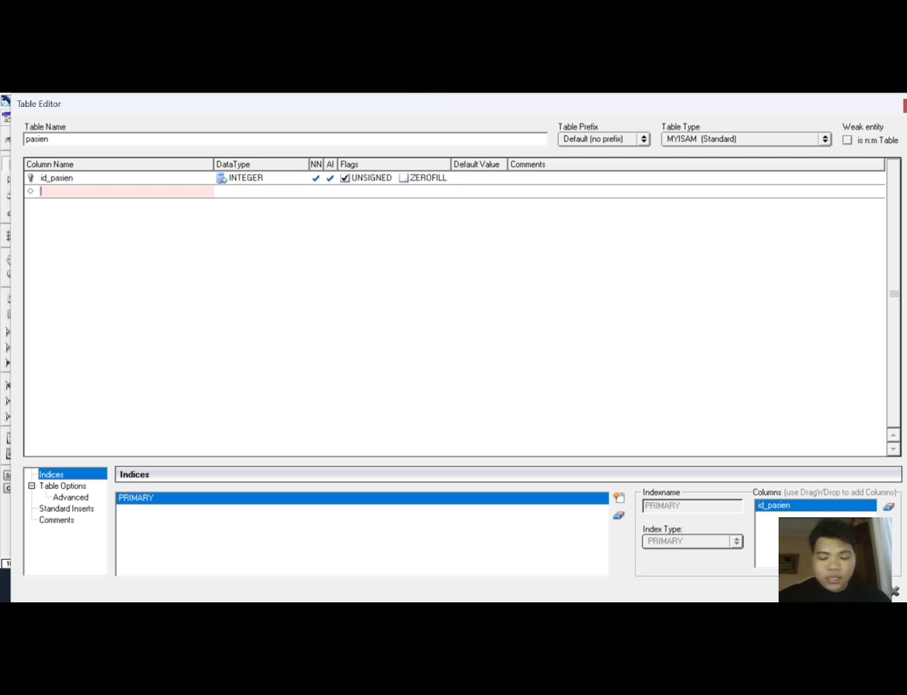
Add a nama_pasien column with Varchar(45) data type to the pasien table.
text(nama)
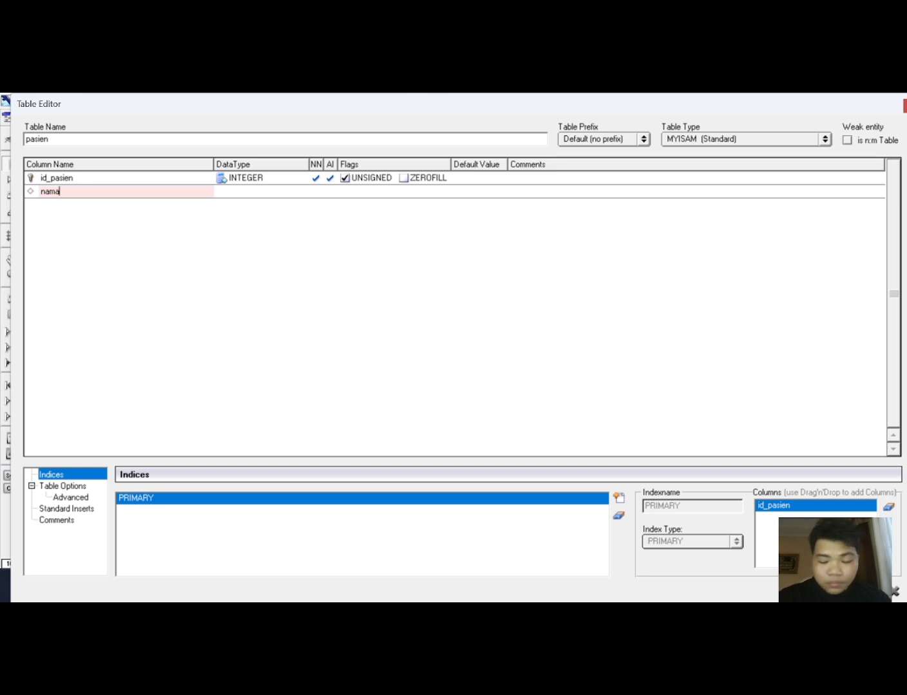
text(_pasien)
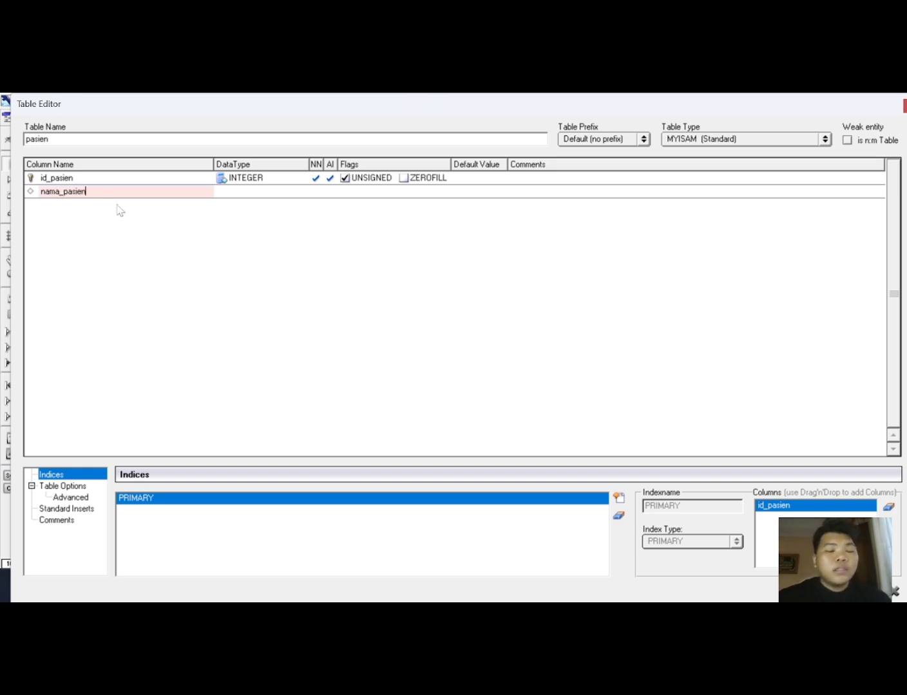
click(238, 193)
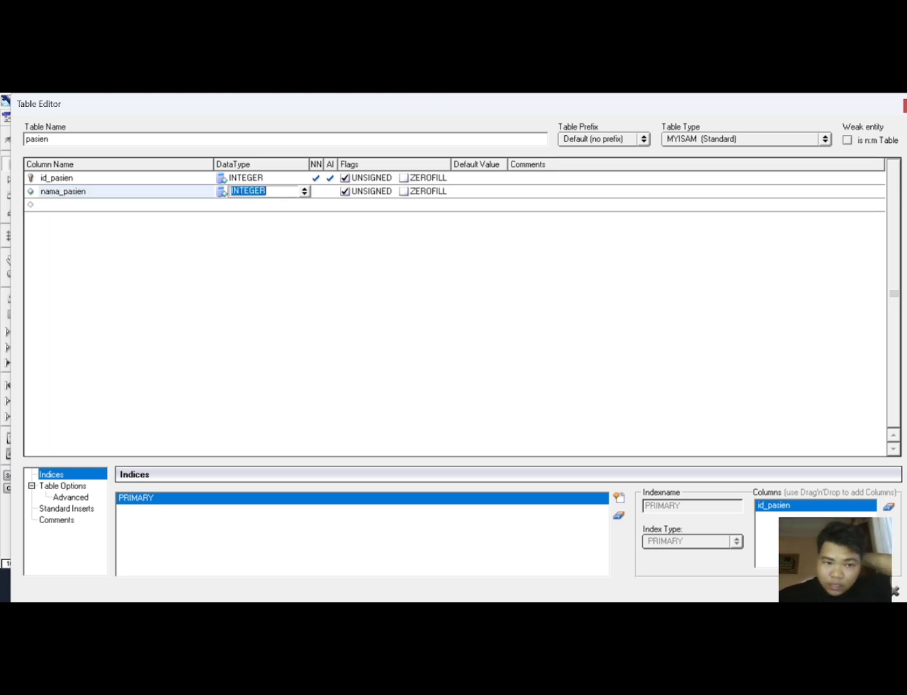
click(303, 195)
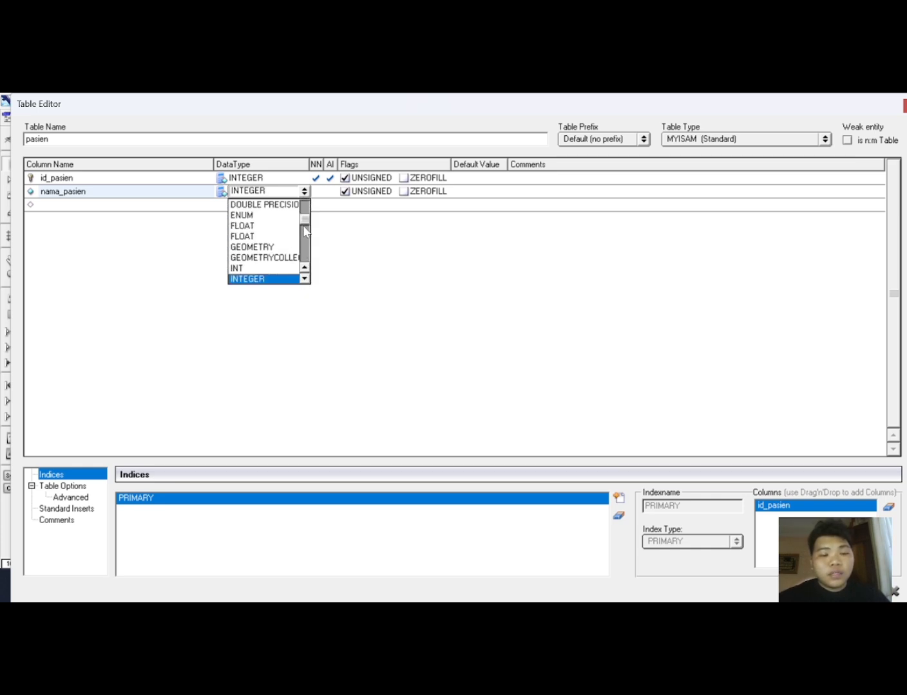
drag(303, 224, 311, 272)
click(279, 268)
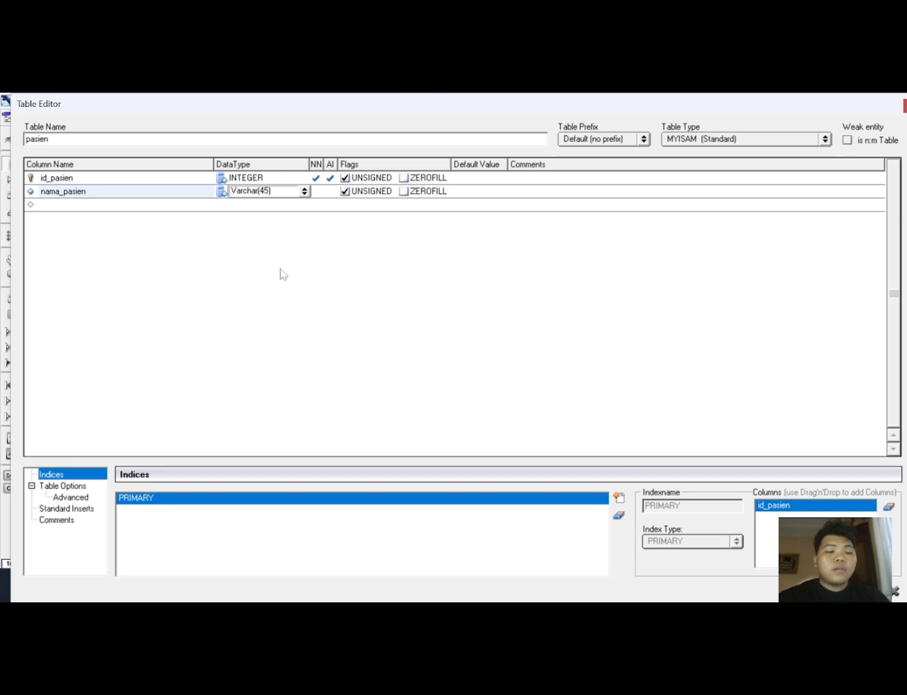
Add an alamat_pasien column with Varchar(45) data type to the pasien table.
click(122, 205)
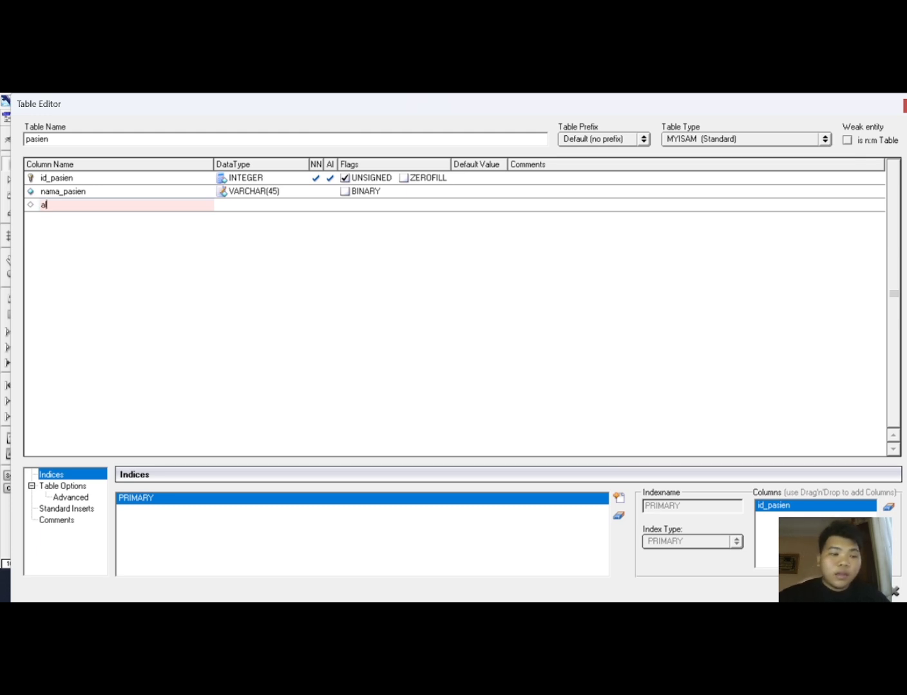
text(alama)
key(BackSpace)
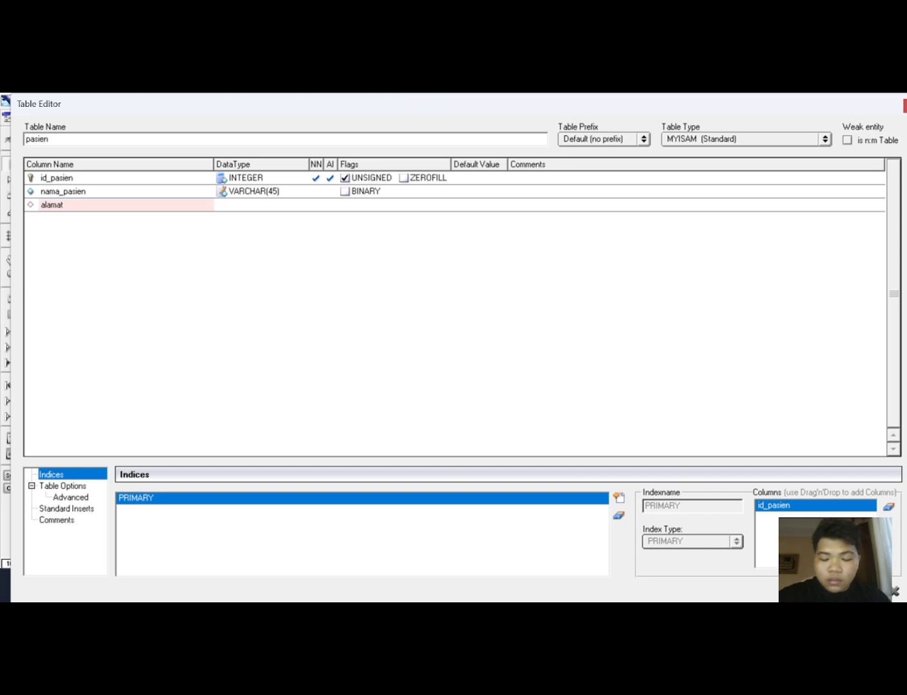
text(t_pasien)
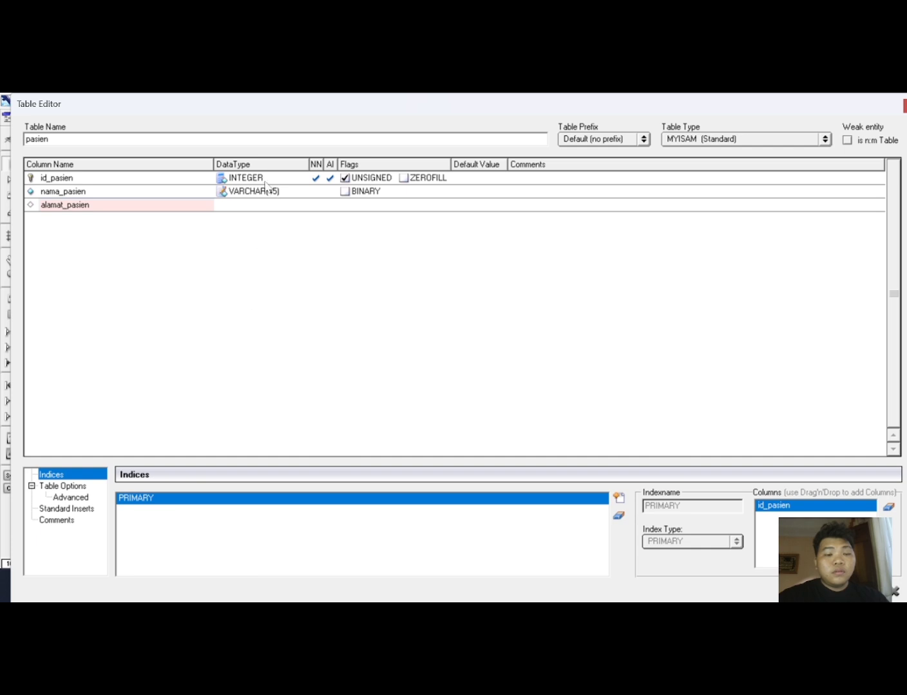
click(264, 206)
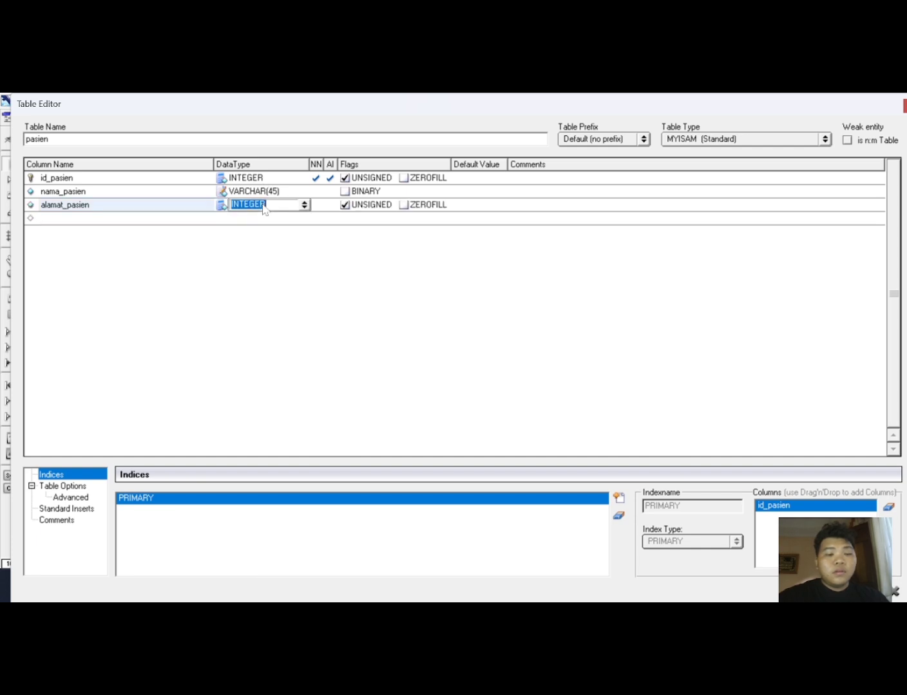
click(304, 205)
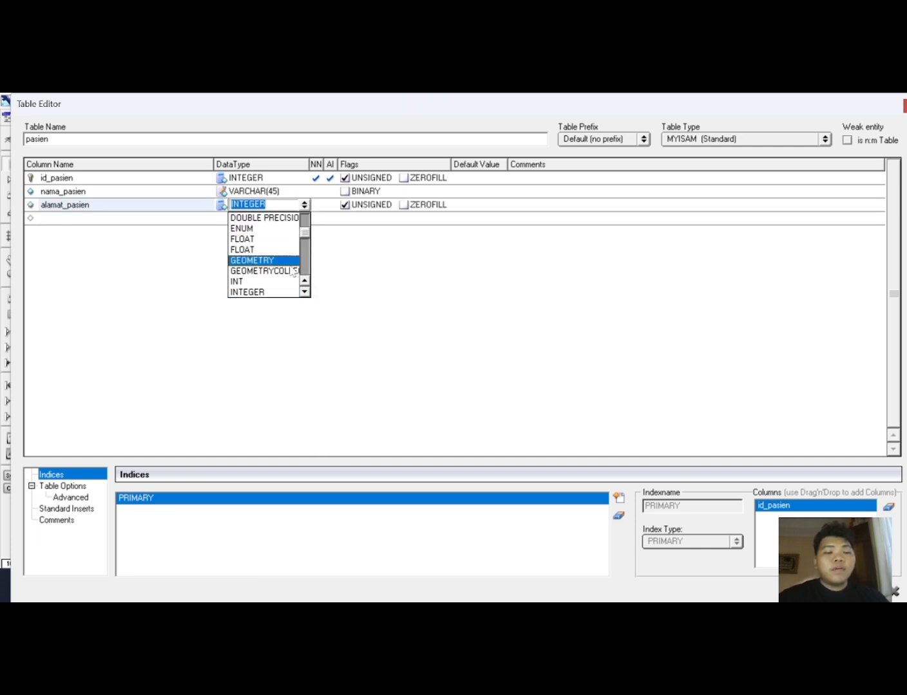
drag(304, 238, 306, 278)
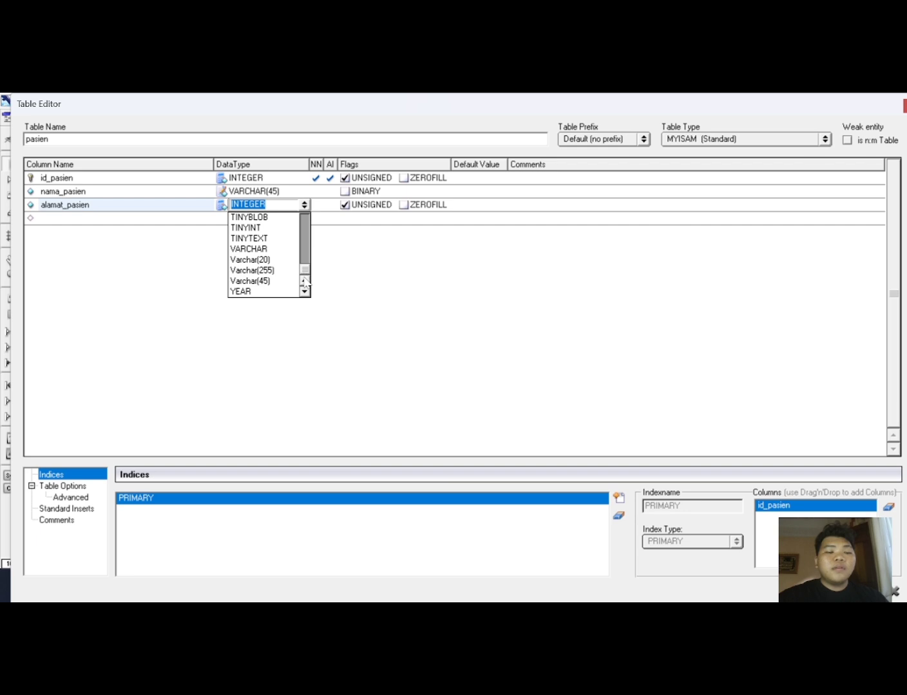
click(295, 282)
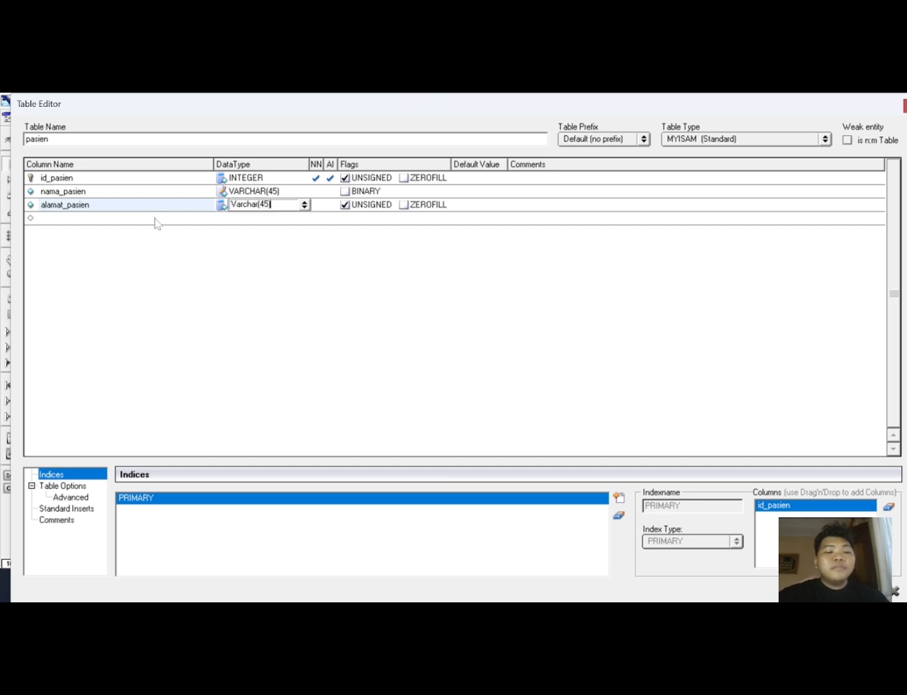
Add a jenis_kelamin column with Varchar(45) data type and close the pasien table editor.
click(105, 224)
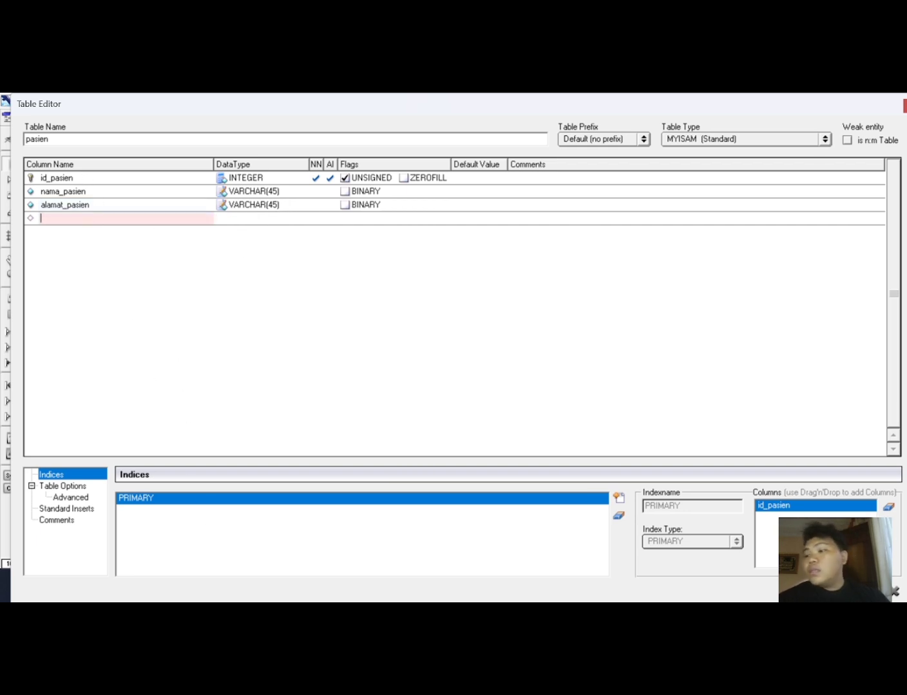
text(j)
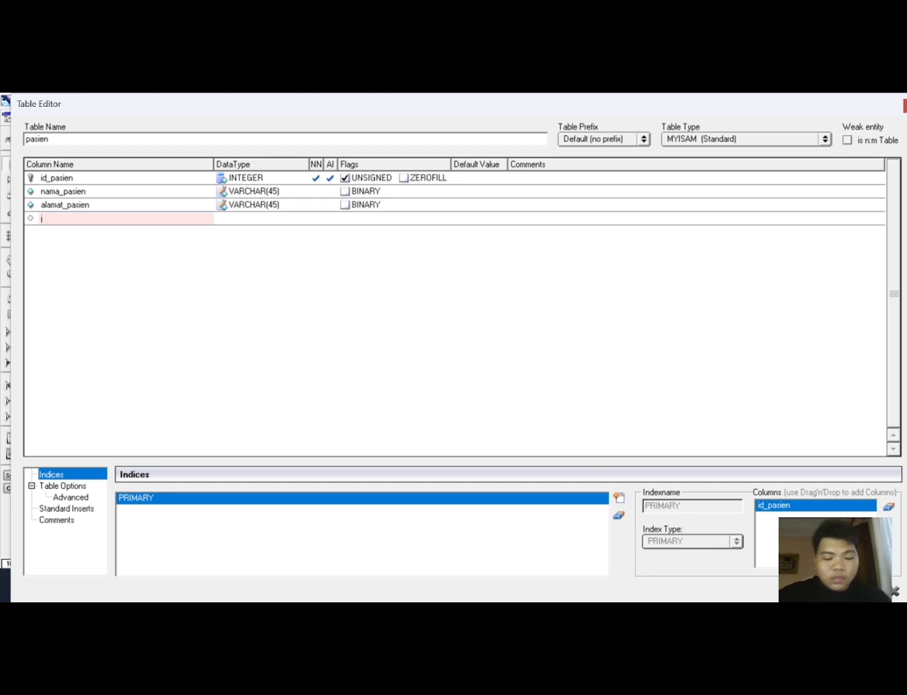
text(enis_kelamin)
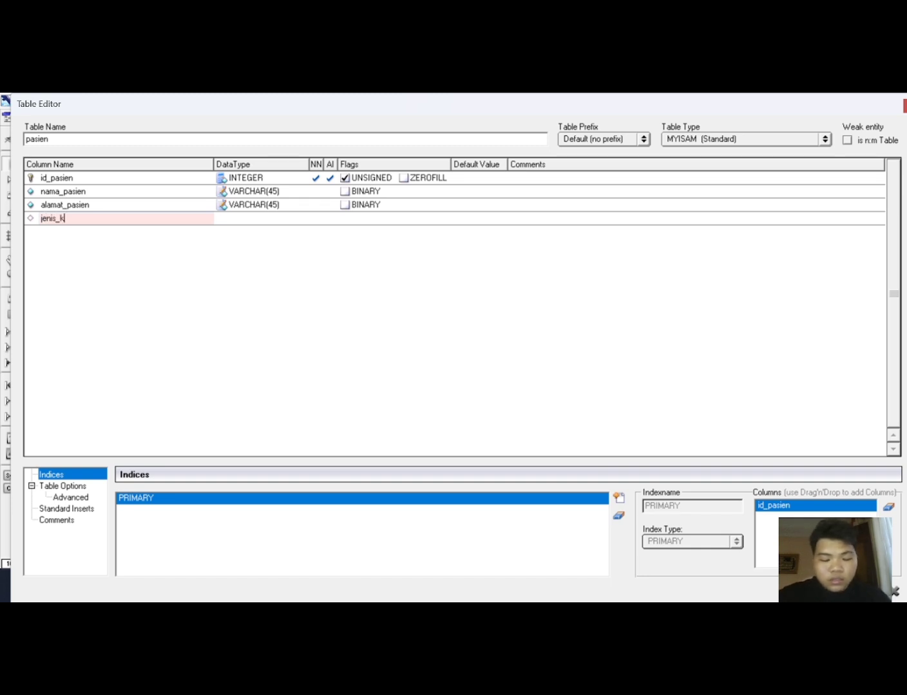
click(268, 219)
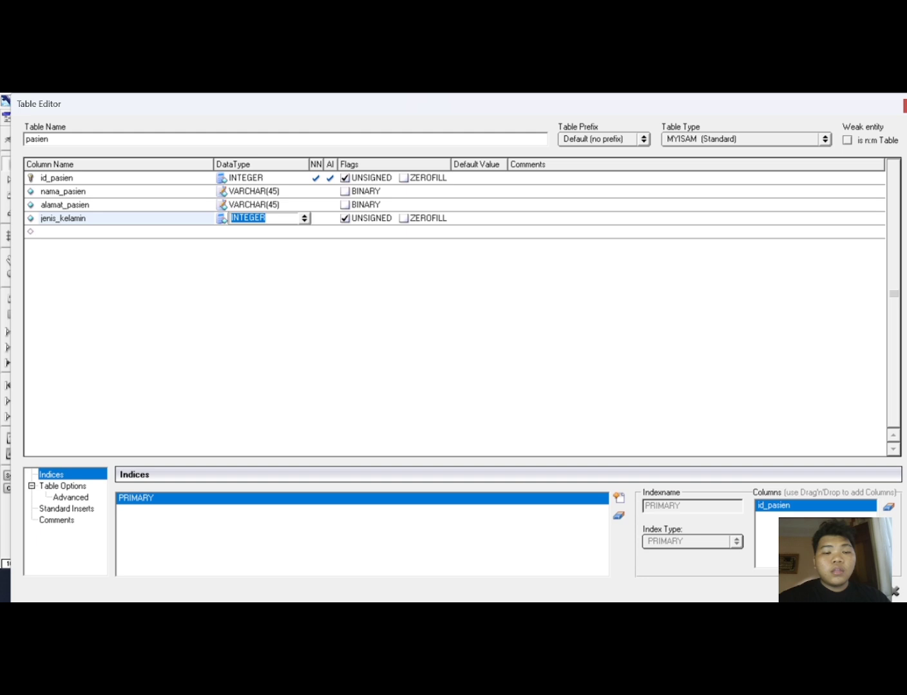
click(304, 218)
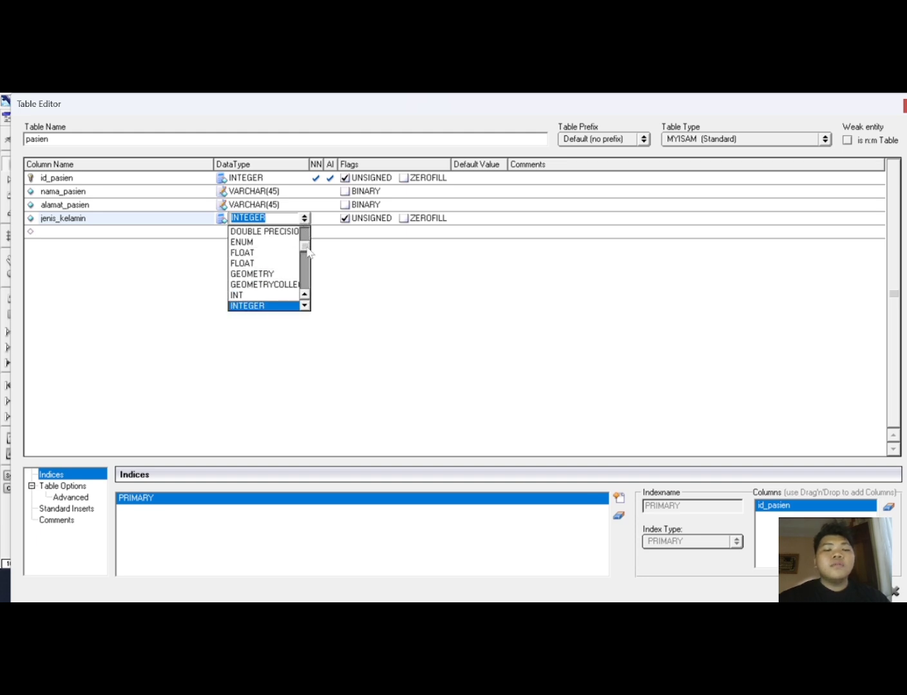
drag(307, 252, 306, 288)
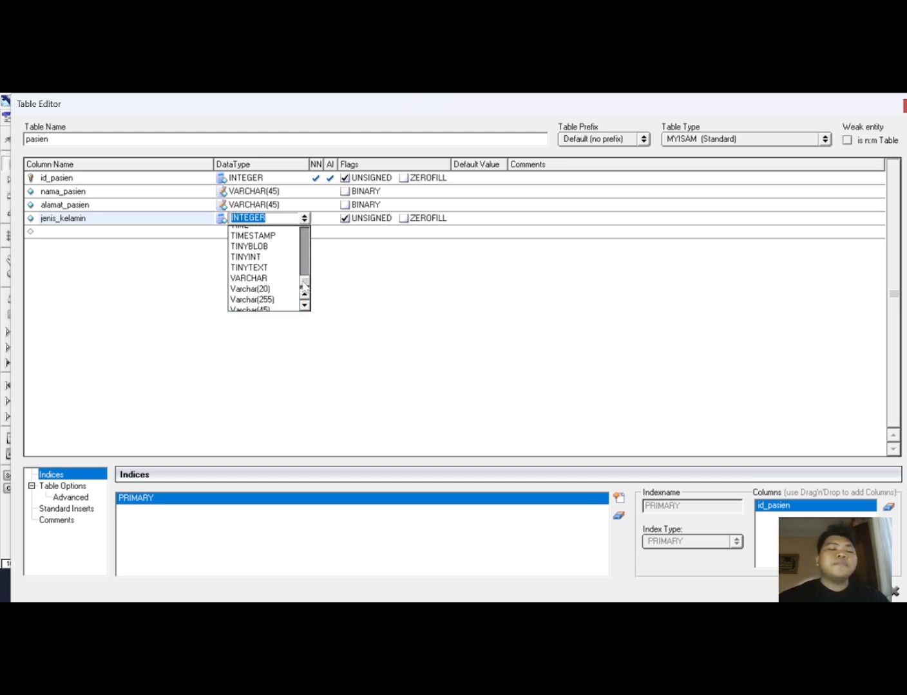
click(281, 307)
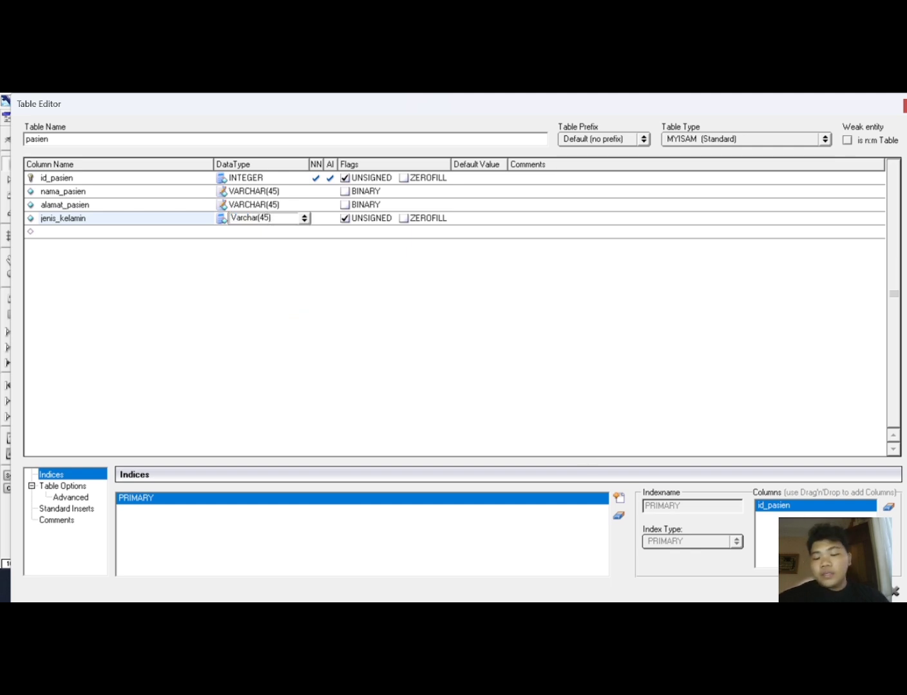
click(894, 592)
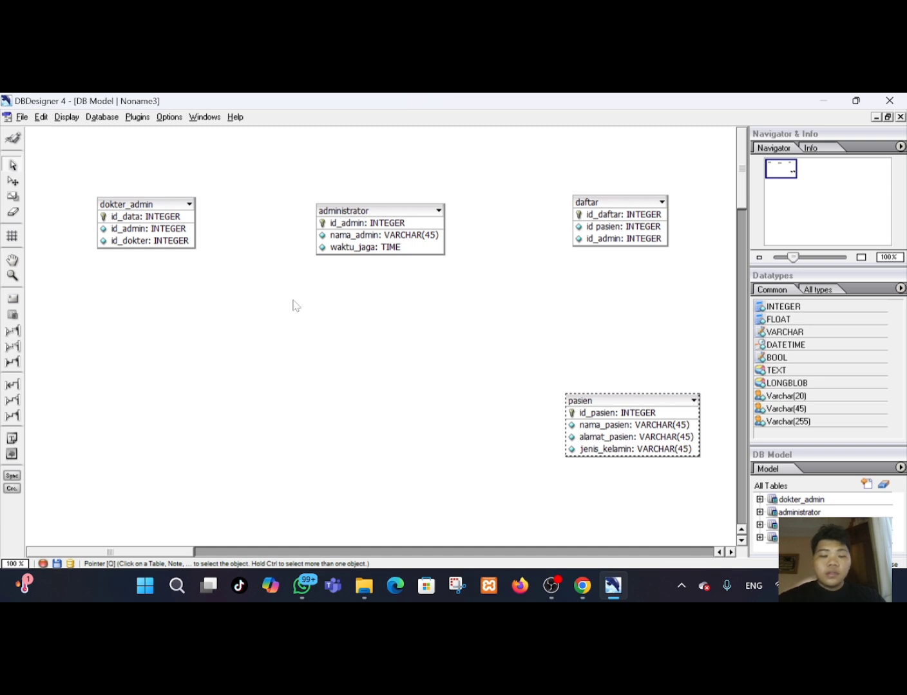
Place a new table below the administrator table and name it pasien_dokter.
click(12, 315)
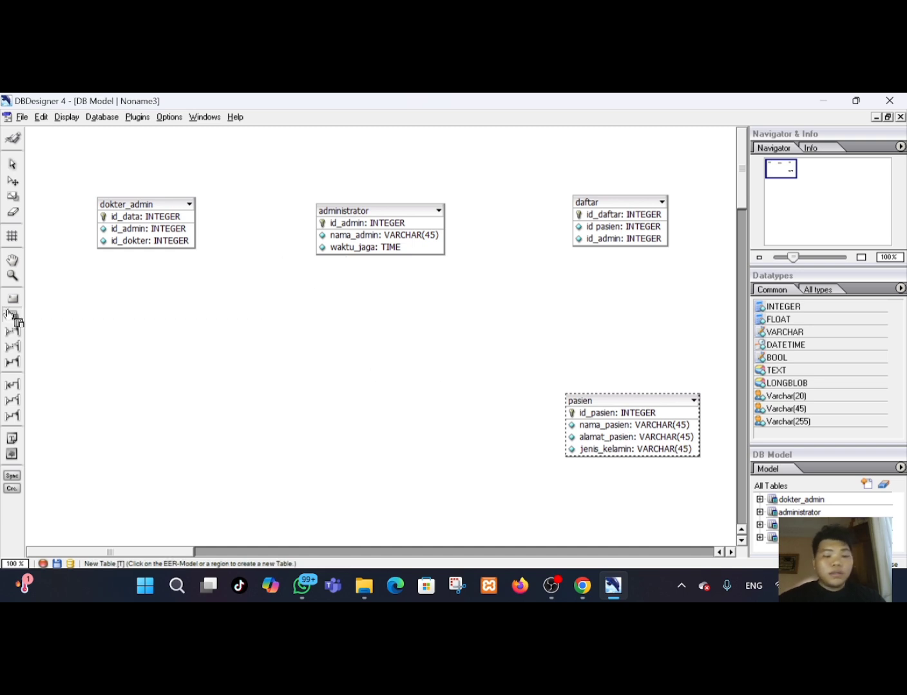
click(394, 420)
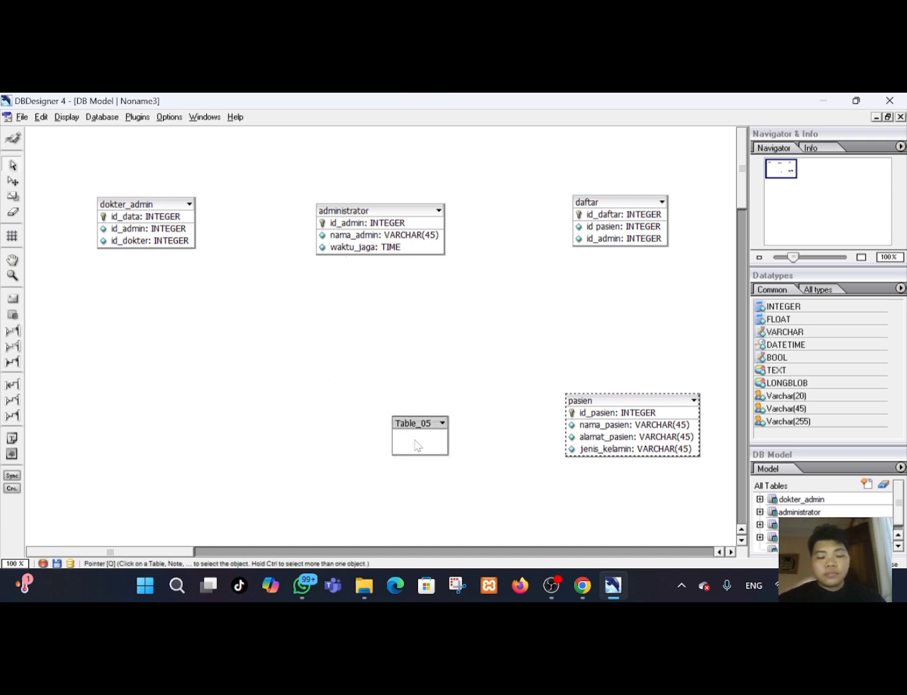
drag(416, 442, 371, 414)
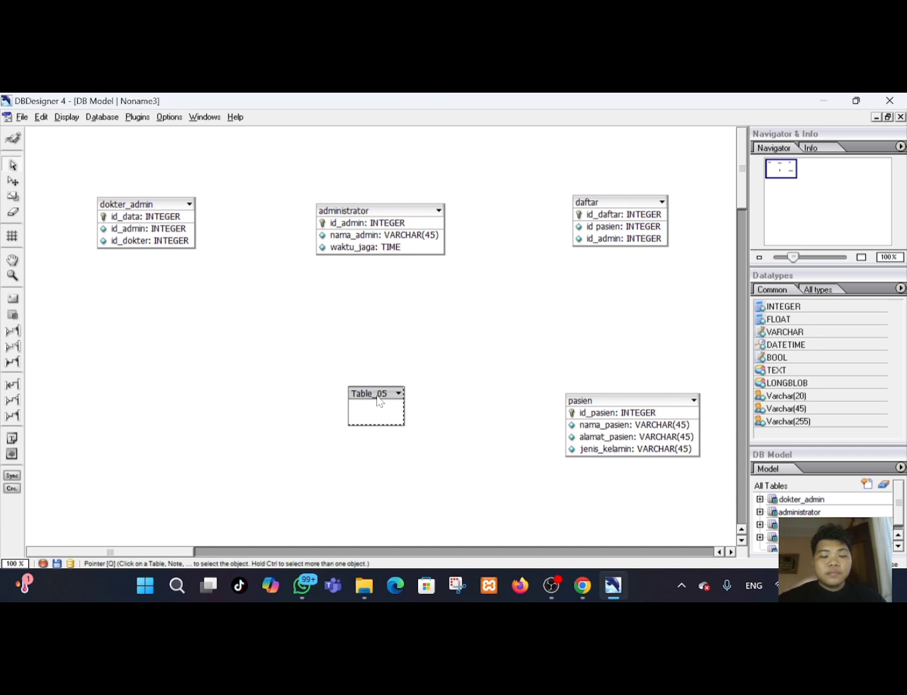
double_click(379, 401)
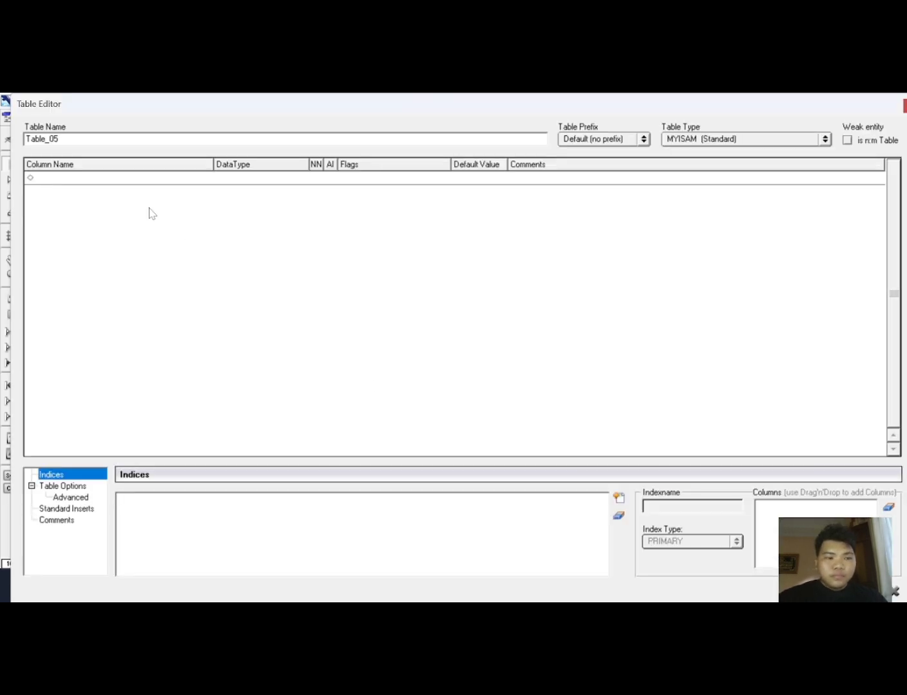
double_click(58, 138)
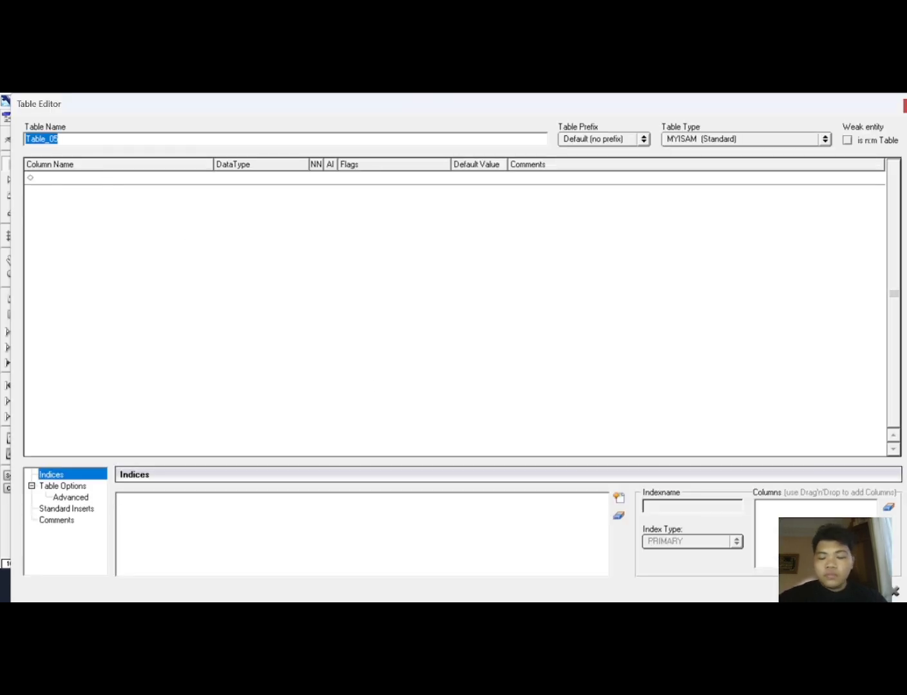
key(BackSpace)
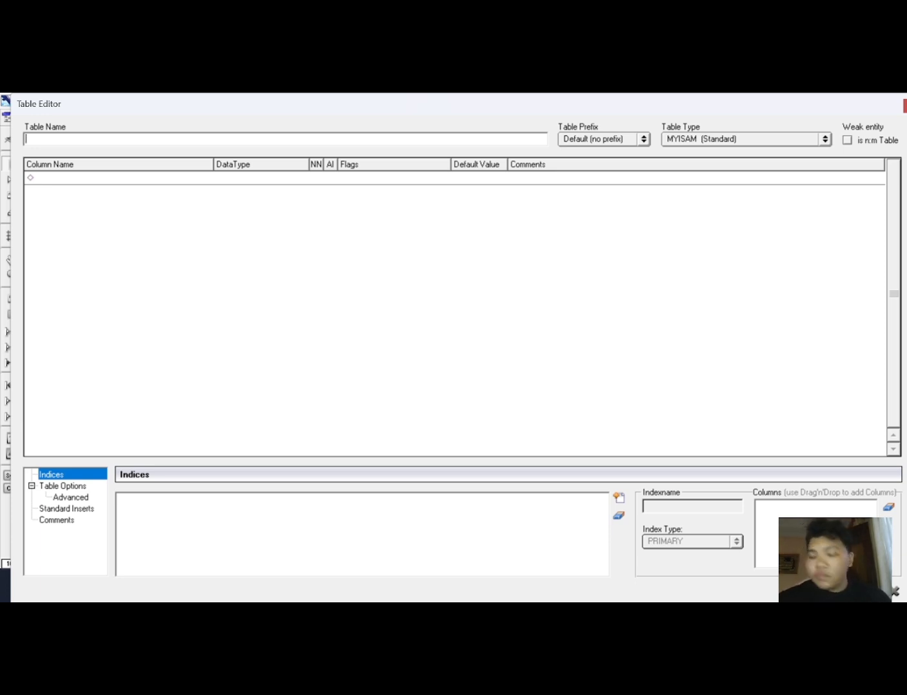
text(pasien)
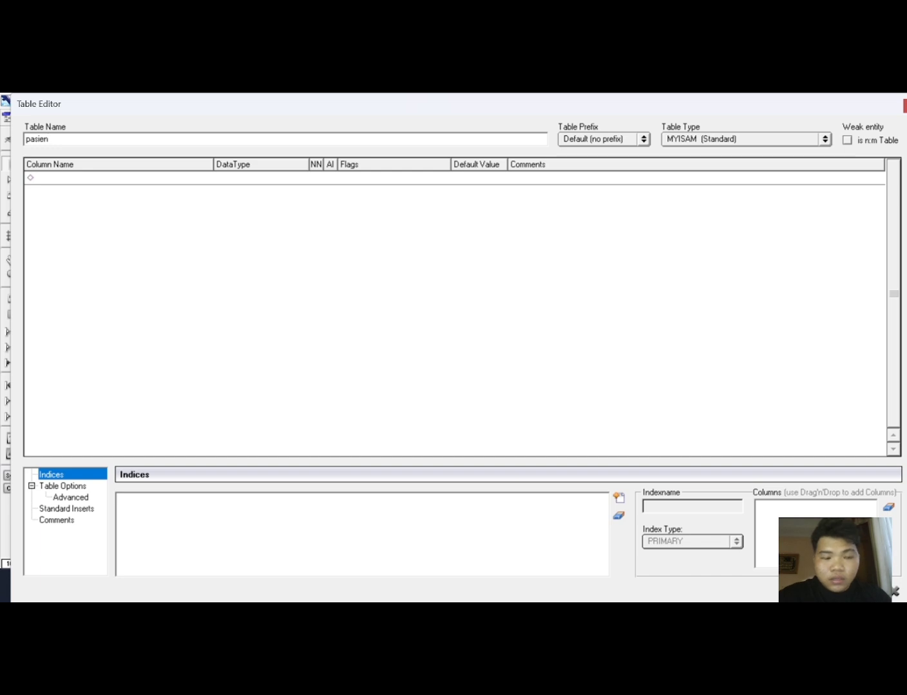
text(_dokter)
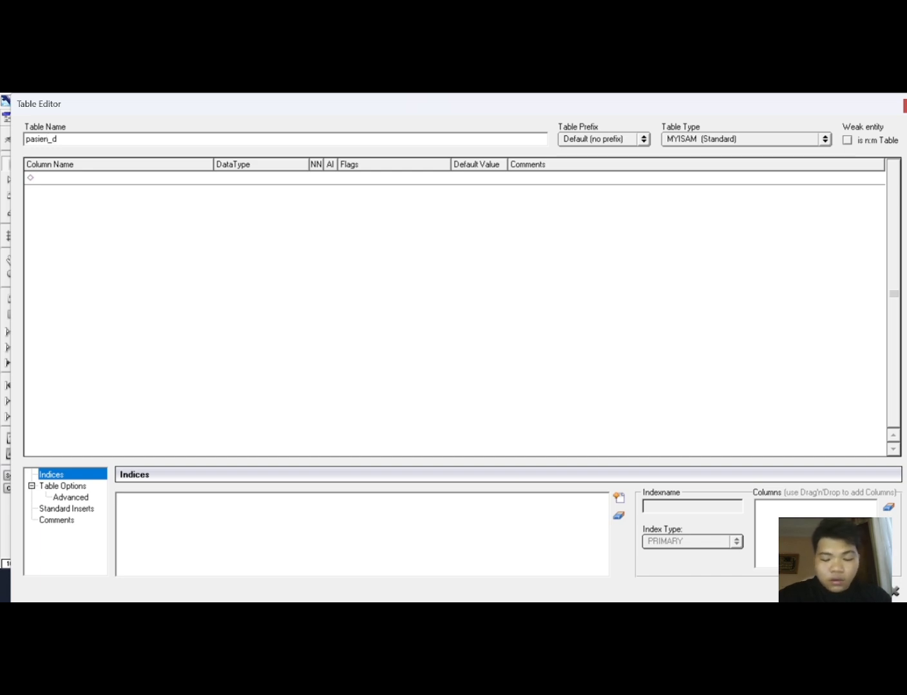
Add an id column with INTEGER data type as the pasien_dokter table's primary key.
click(86, 177)
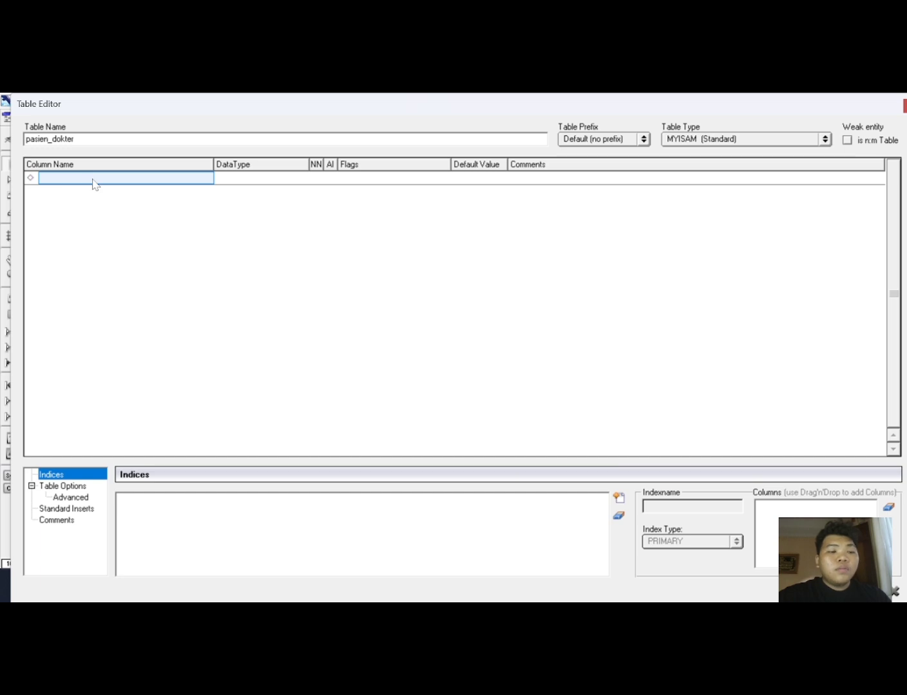
click(94, 181)
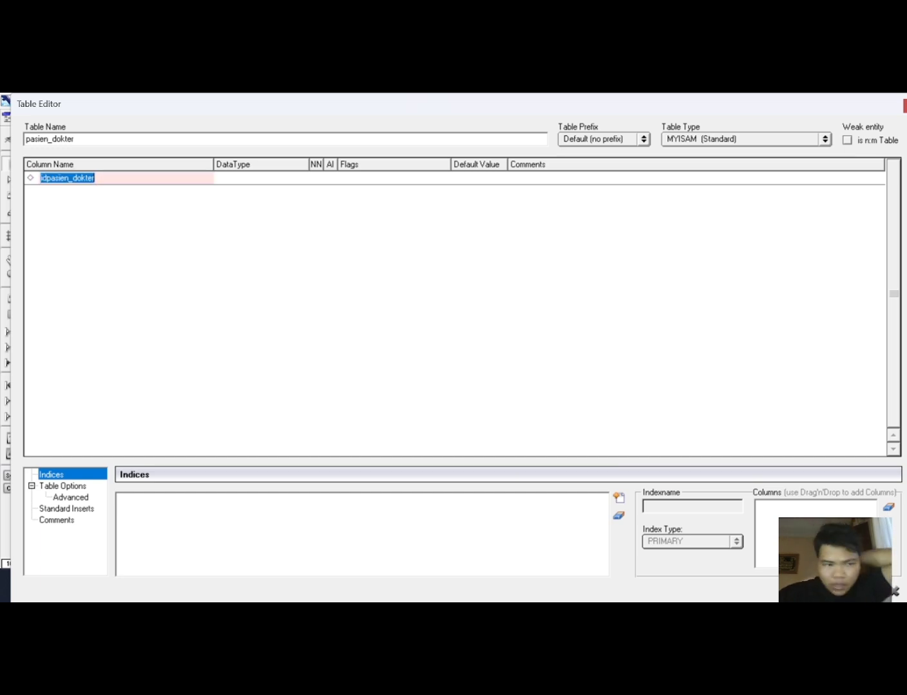
key(BackSpace)
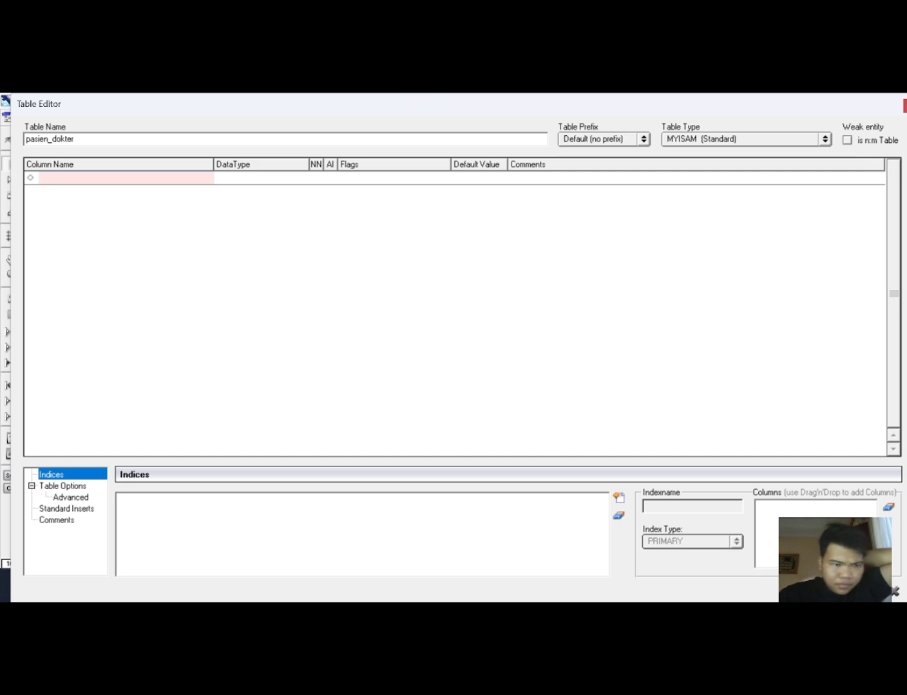
text(id)
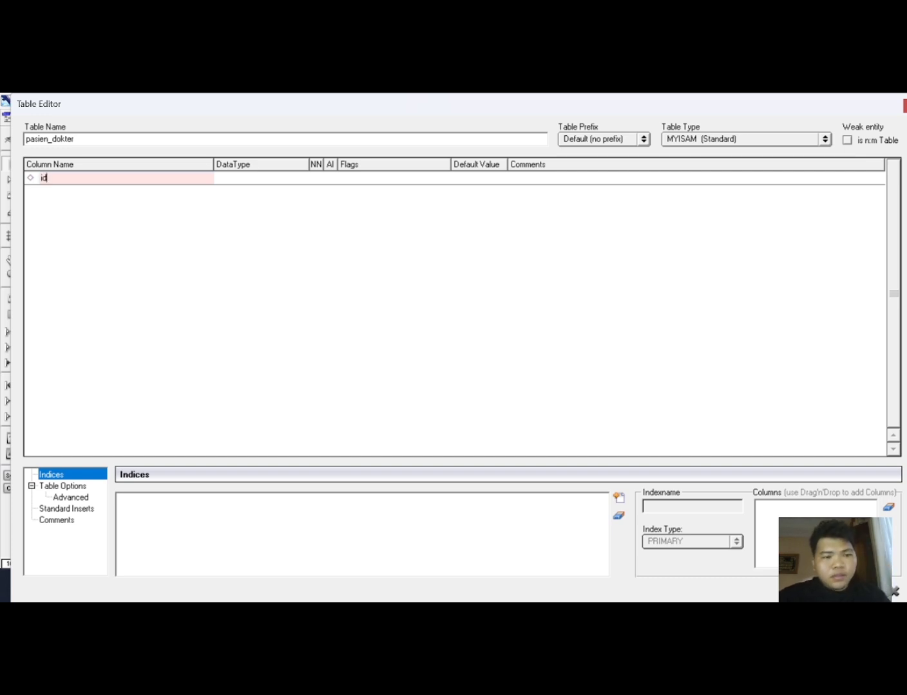
click(238, 178)
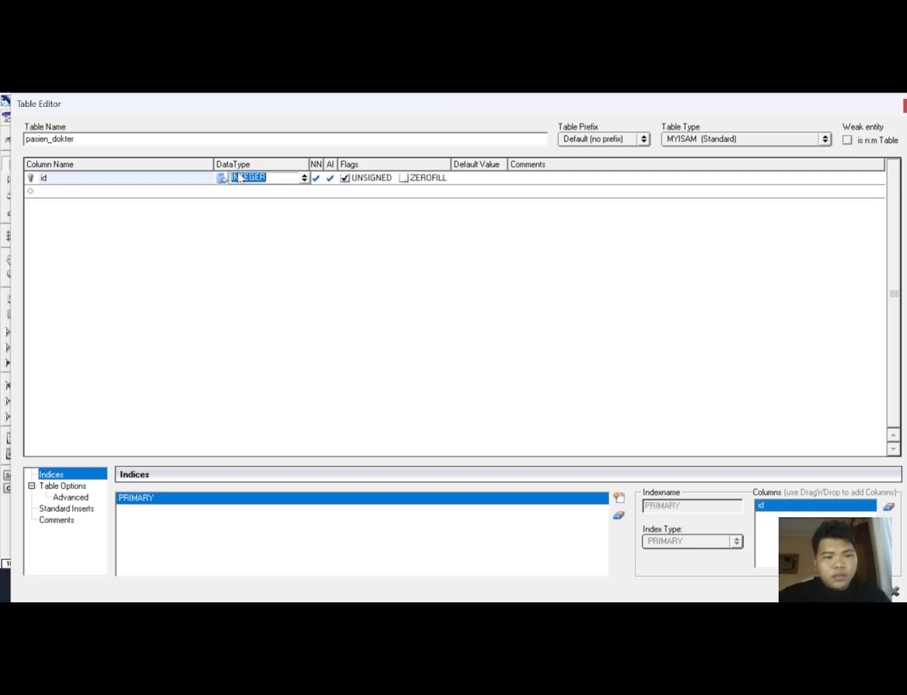
click(81, 192)
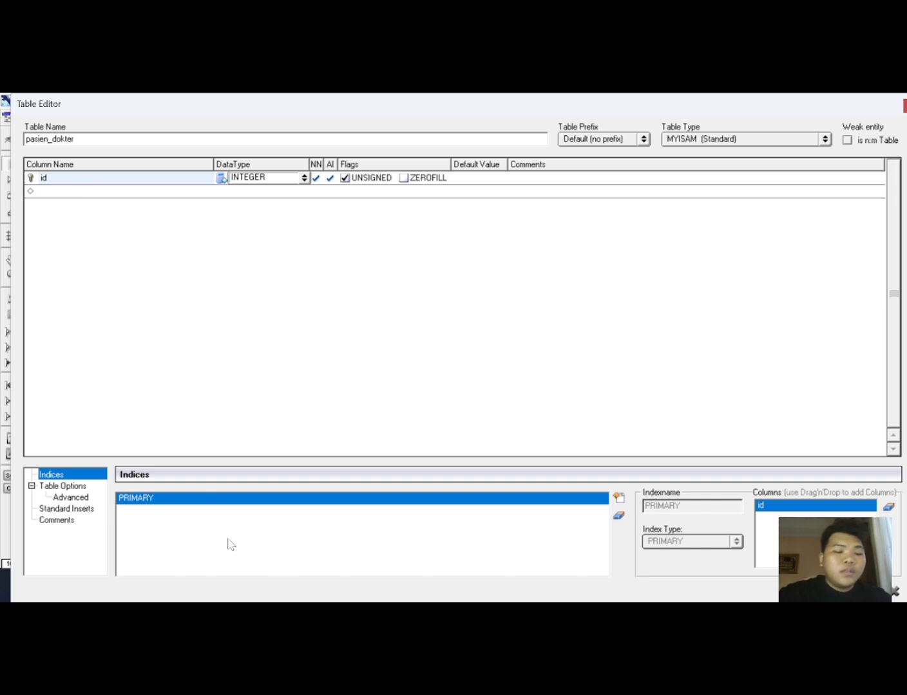
Add an id_dokter column with INTEGER data type to the pasien_dokter table.
key(Return)
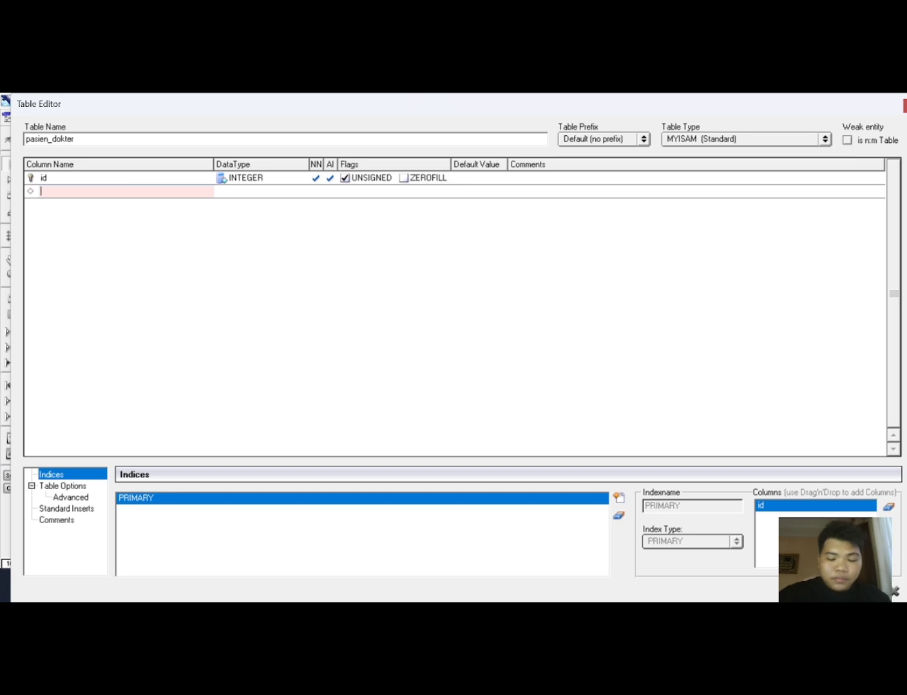
text(id)
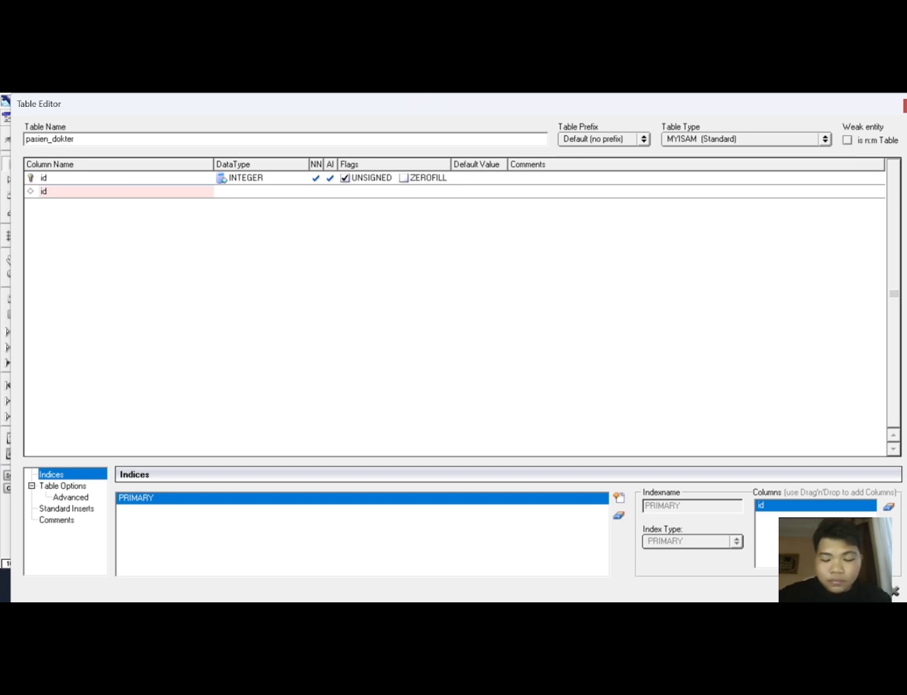
text(_dokter)
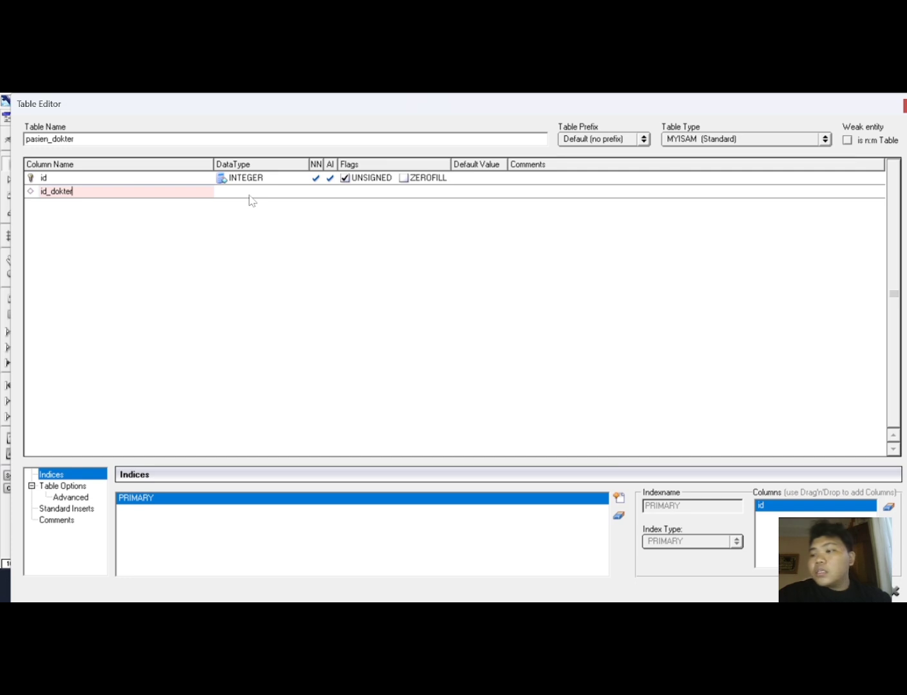
key(Tab)
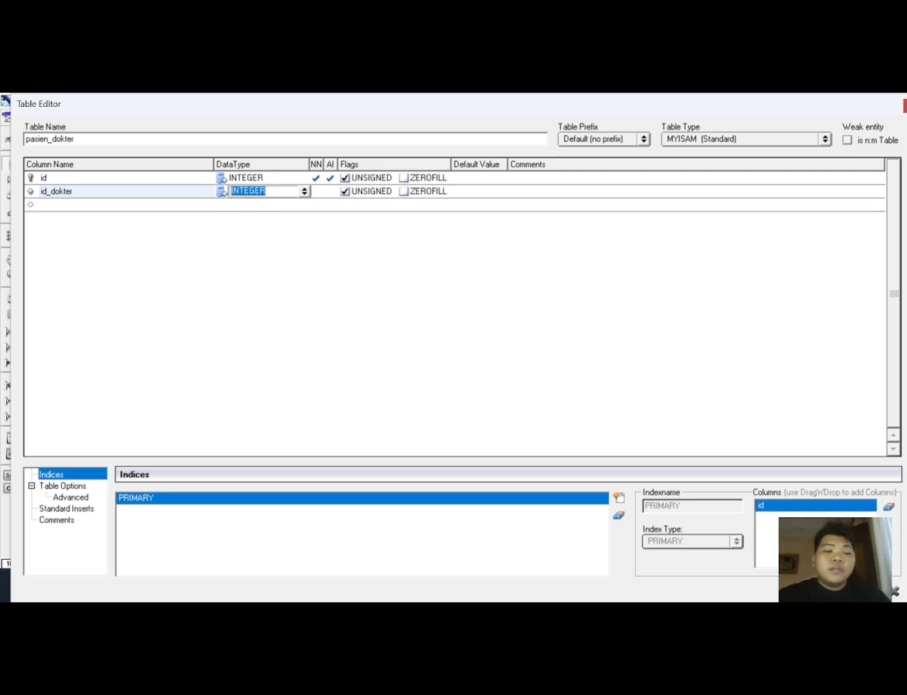
click(89, 205)
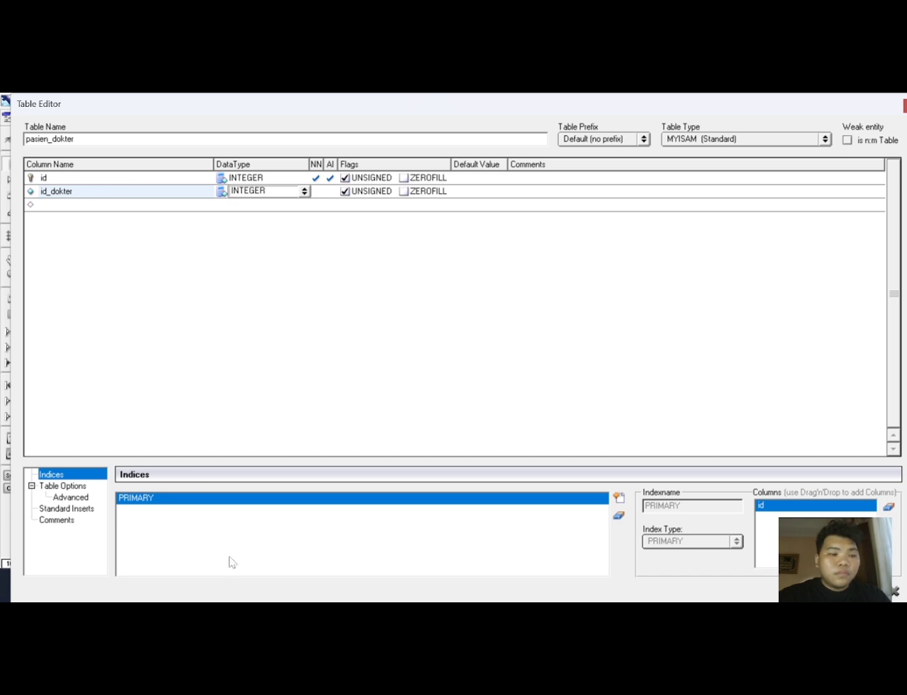
Add an id_pasien column with INTEGER data type to the pasien_dokter table.
click(115, 206)
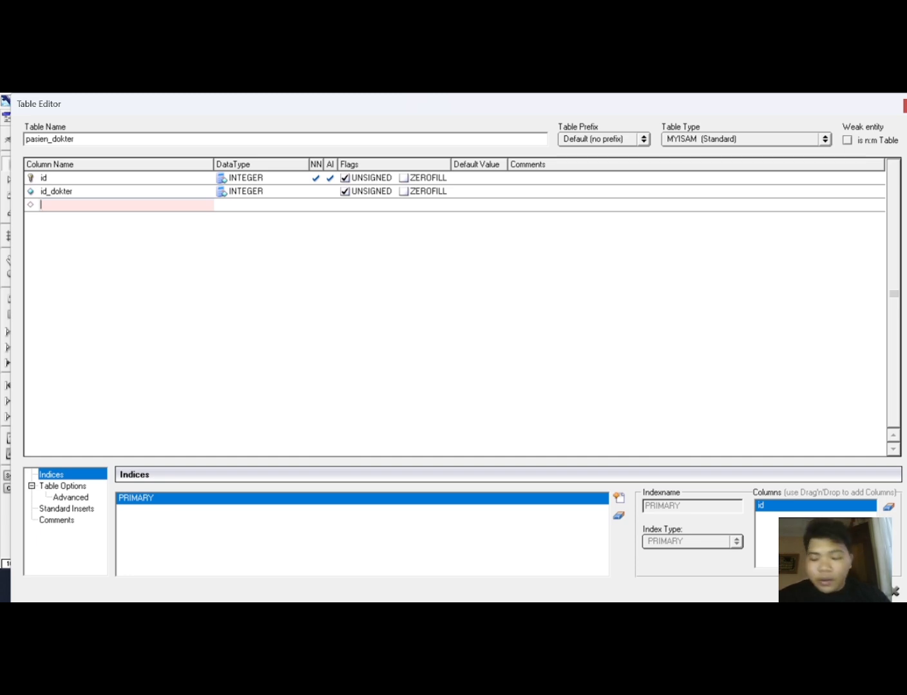
text(id)
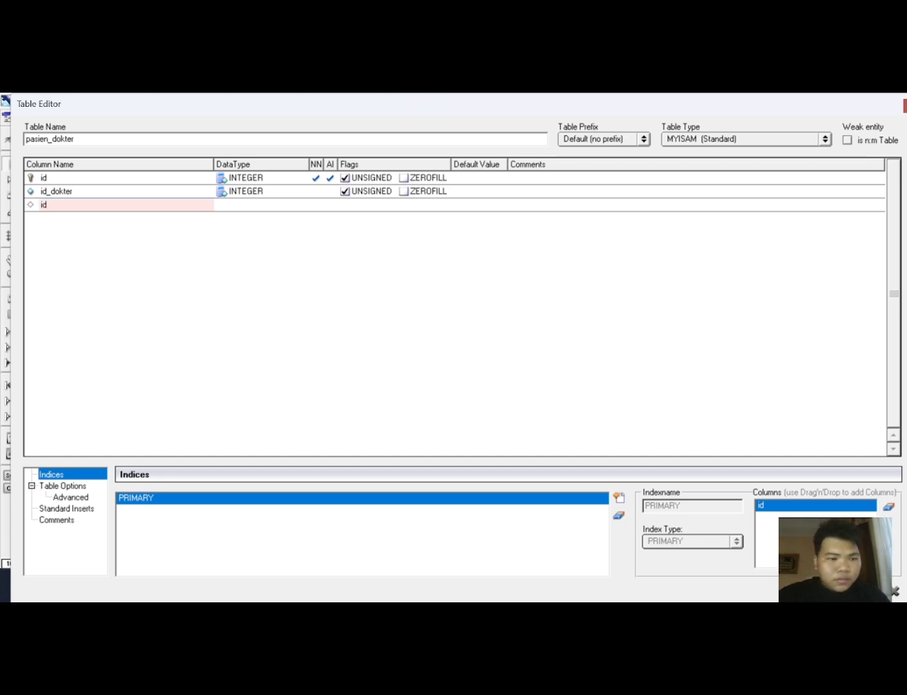
text(_pasi)
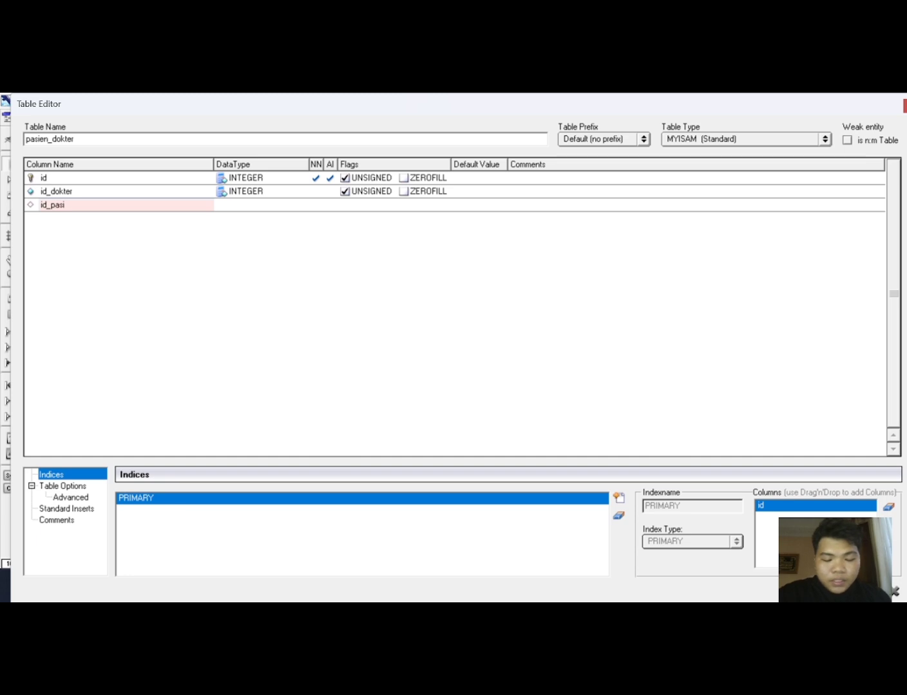
text(en)
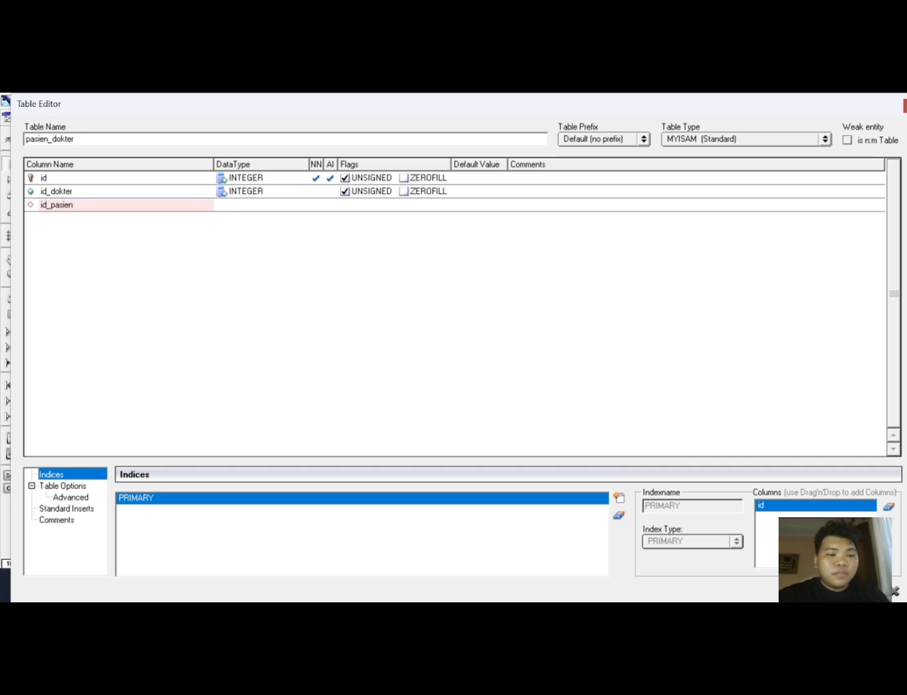
key(Tab)
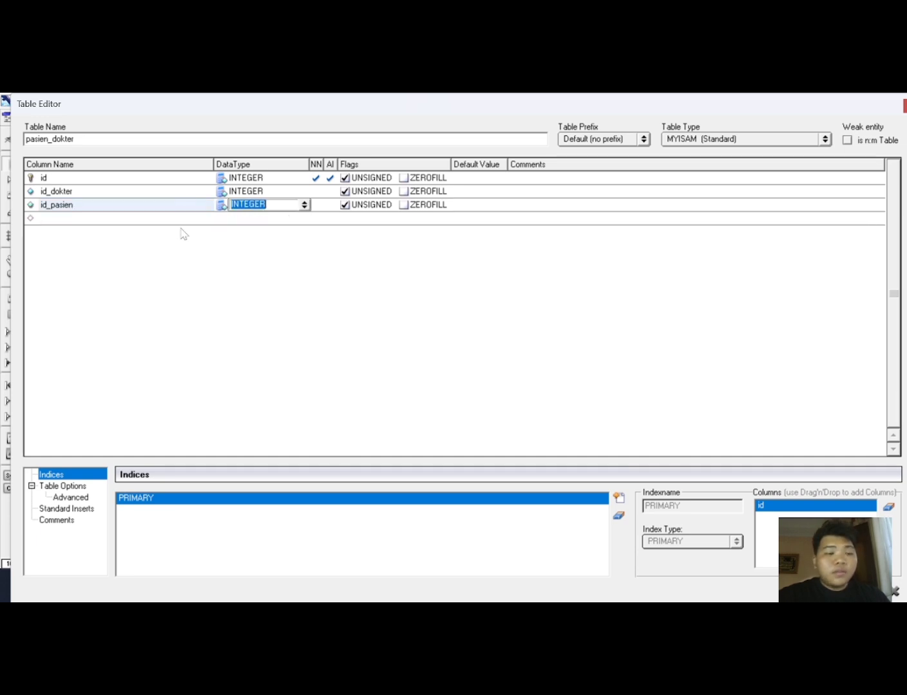
click(121, 225)
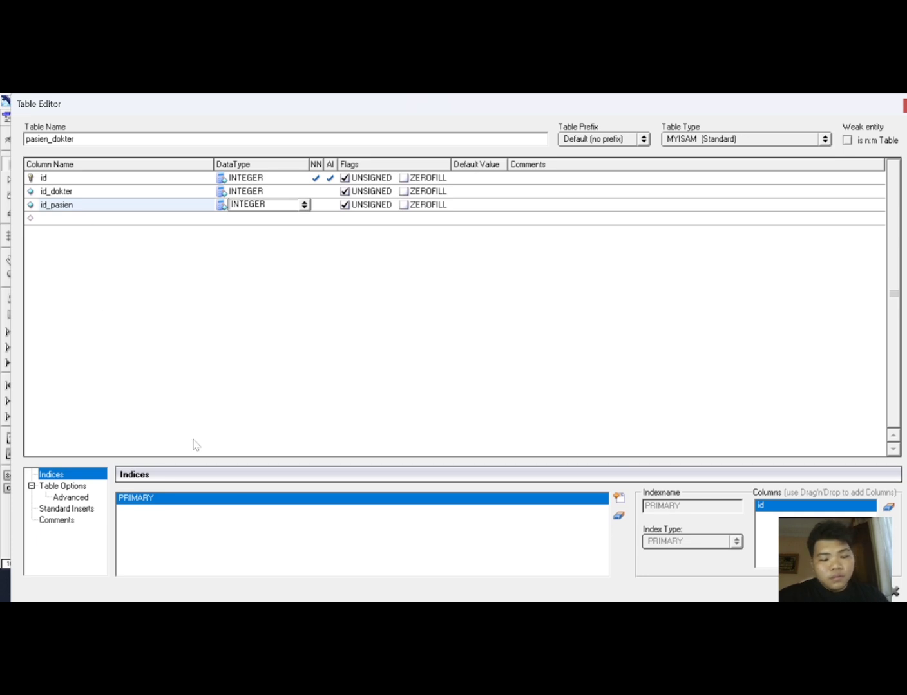
Add a waktu_periksa column and set its data type to TIME.
key(Return)
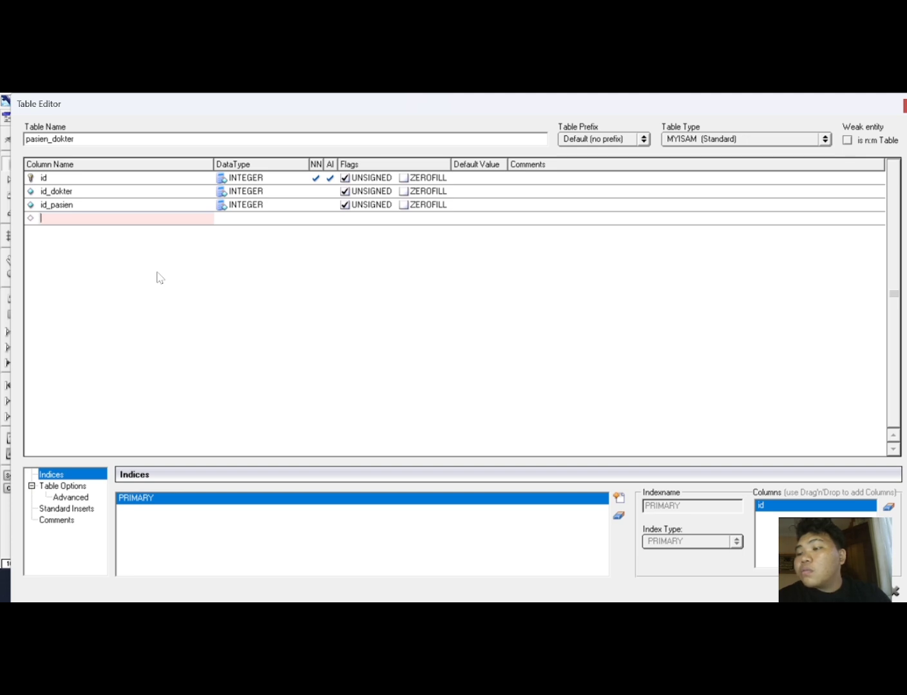
text(w)
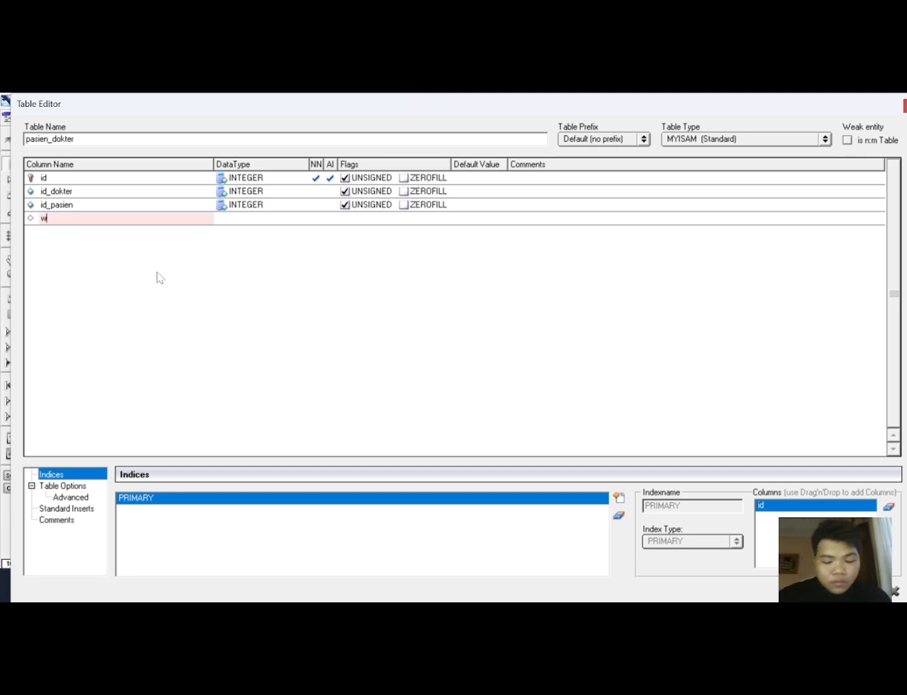
text(aktu)
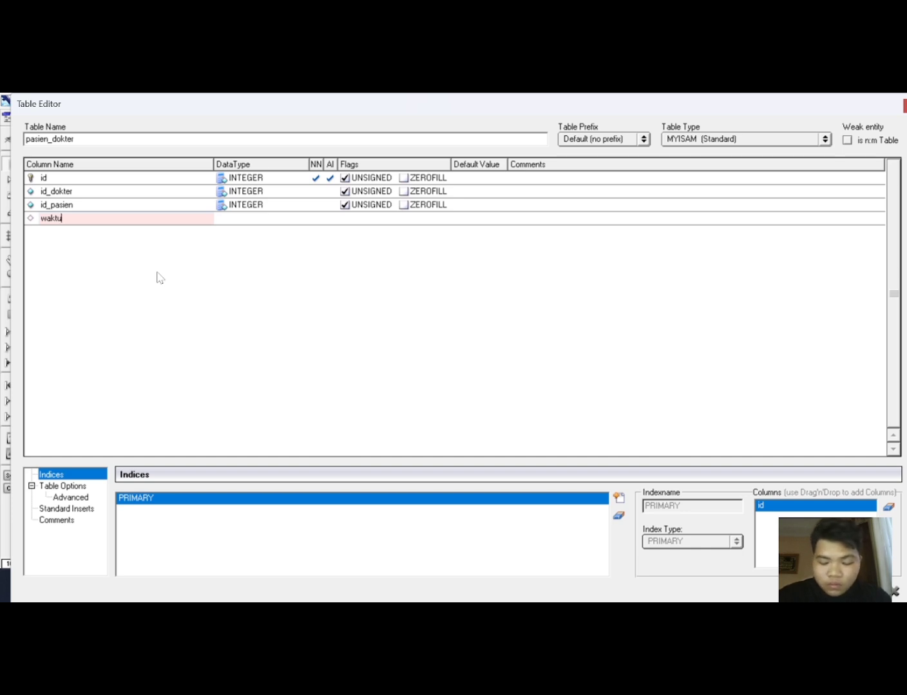
text(_pr)
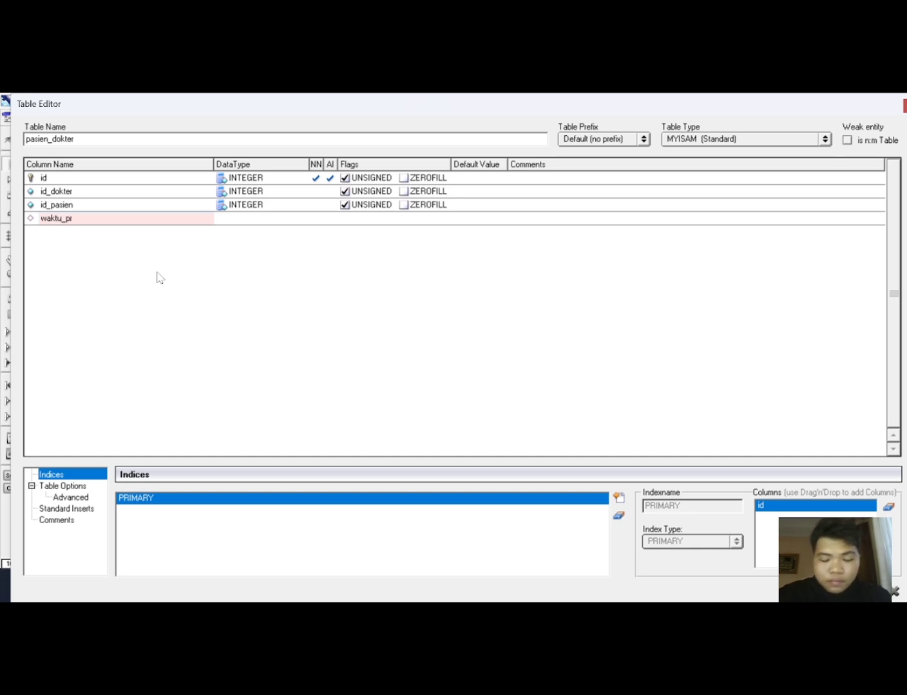
key(BackSpace)
text(eriksa)
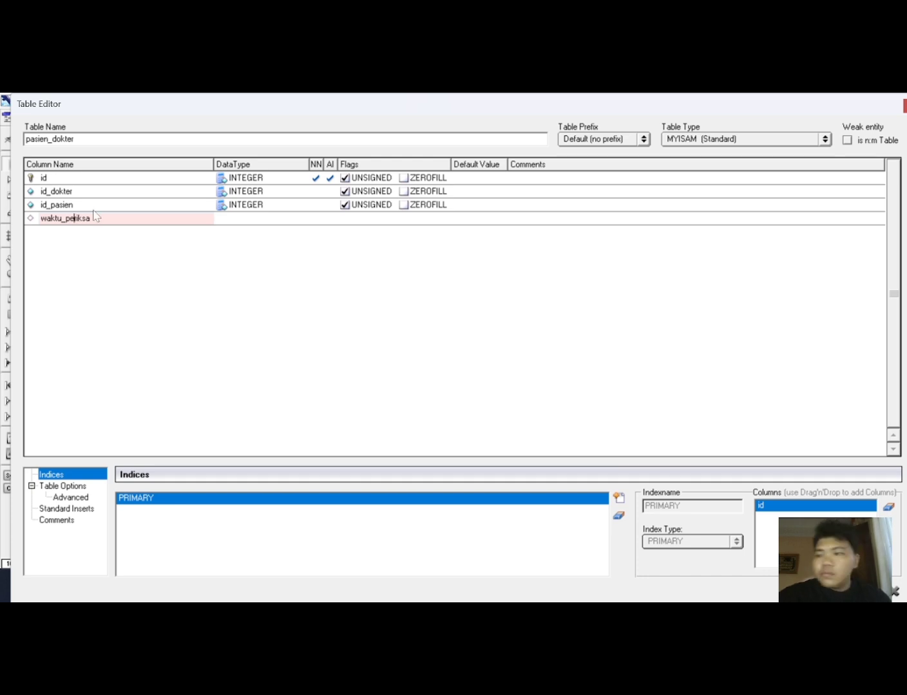
text(e)
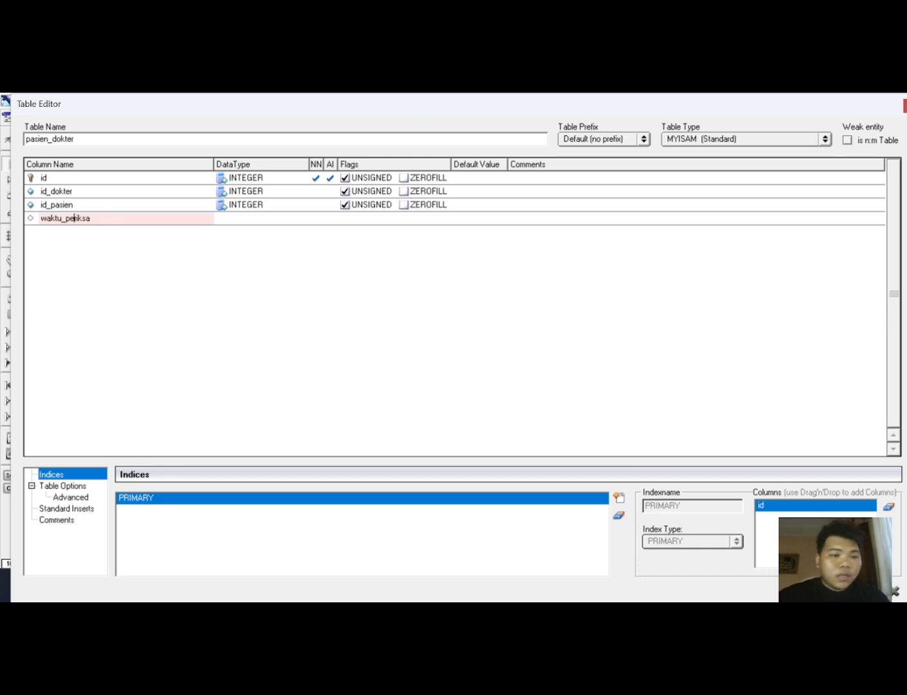
click(236, 222)
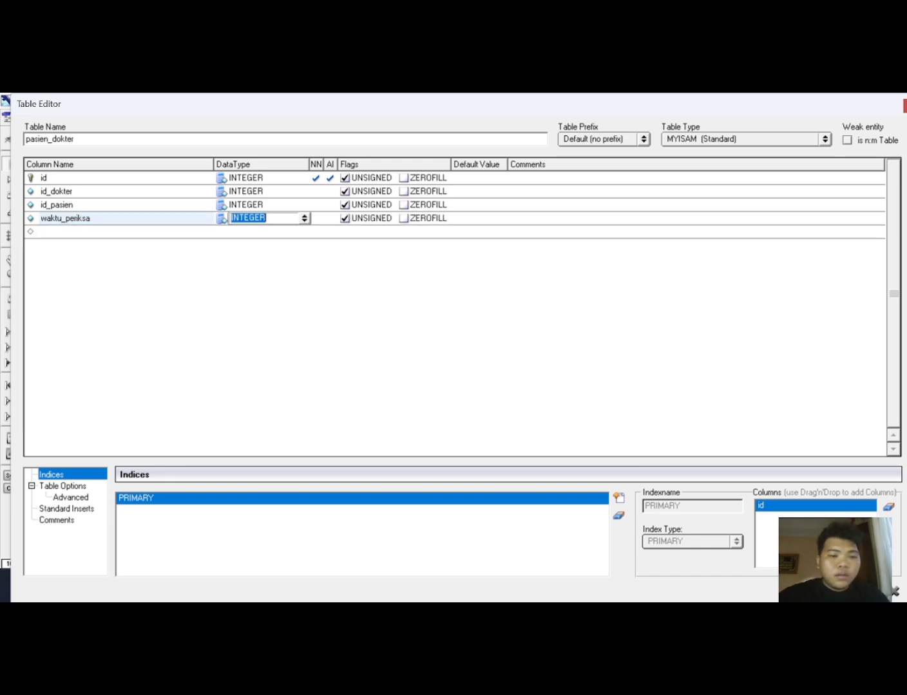
click(304, 219)
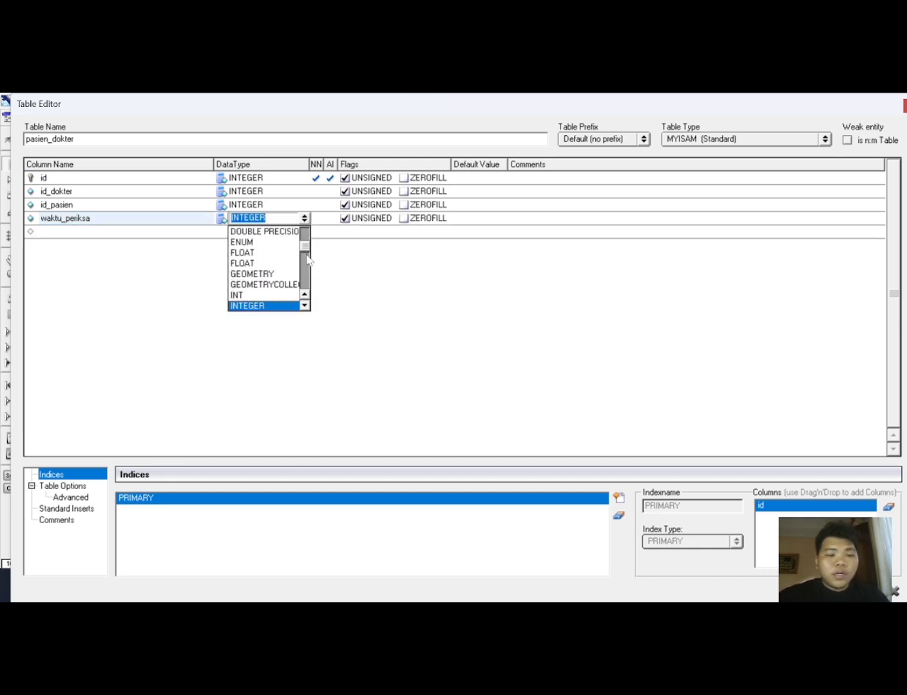
scroll(307, 261, down, 2)
drag(307, 259, 307, 277)
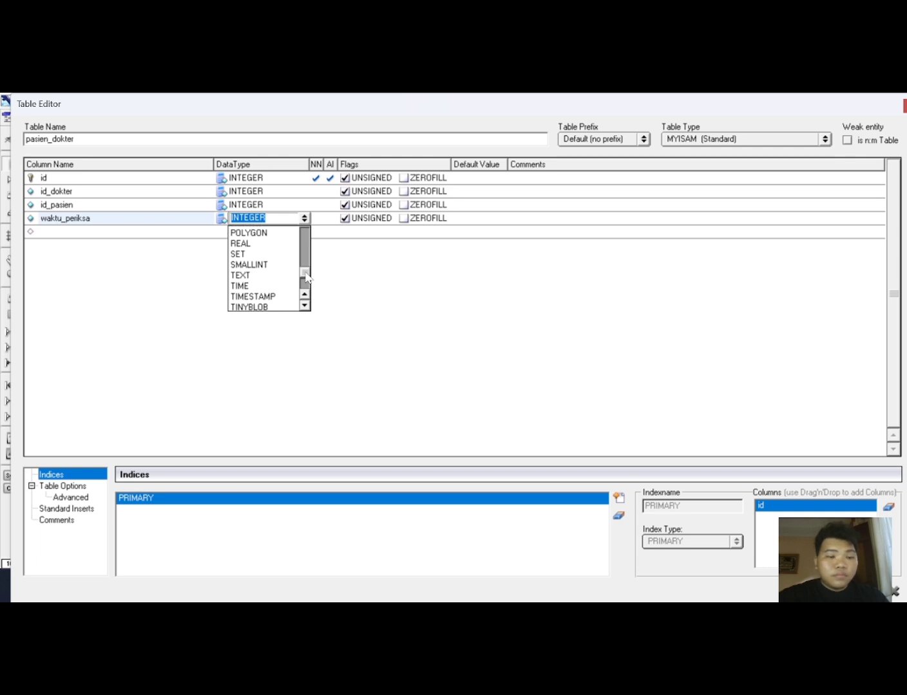
click(280, 286)
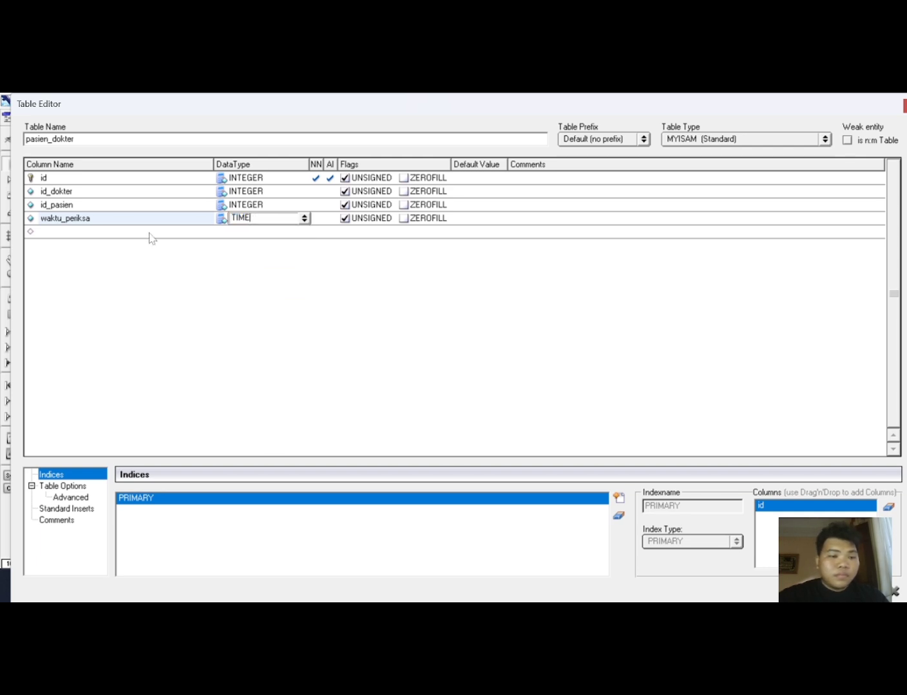
Add a resep column with TEXT data type to the pasien_dokter table and close the table editor.
click(105, 236)
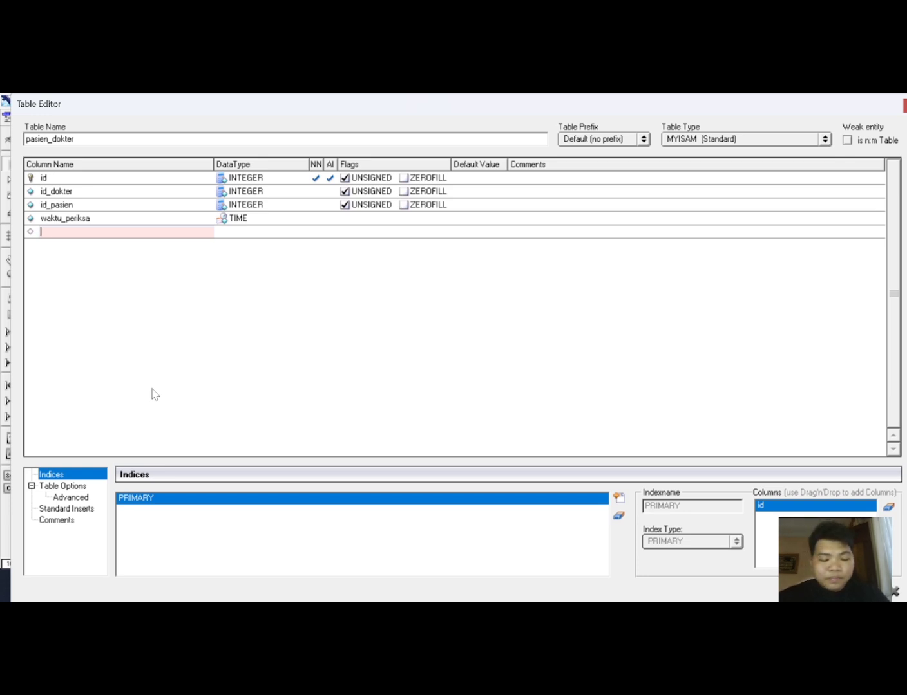
text(resep)
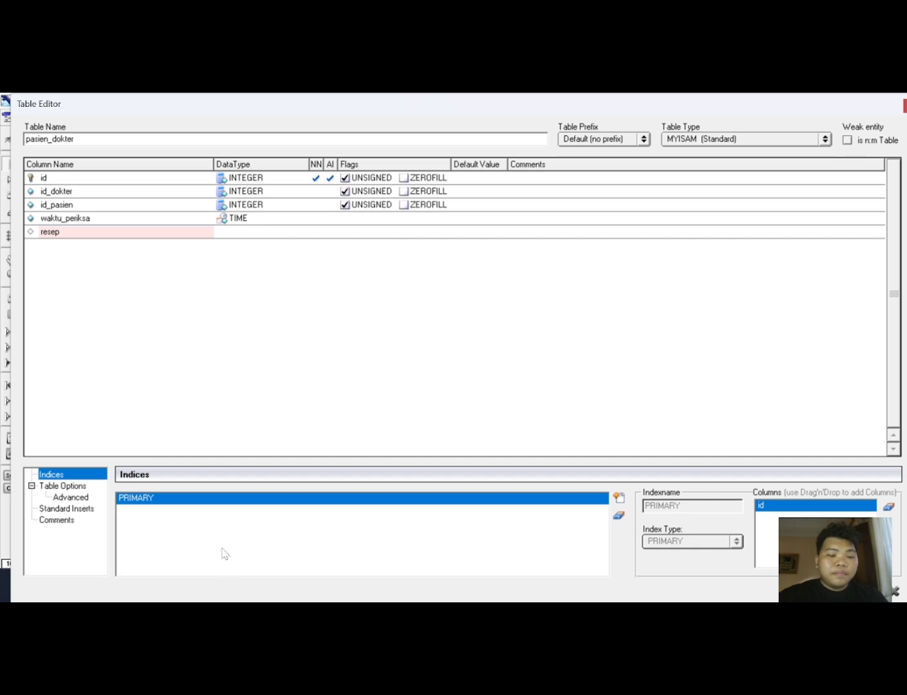
key(Tab)
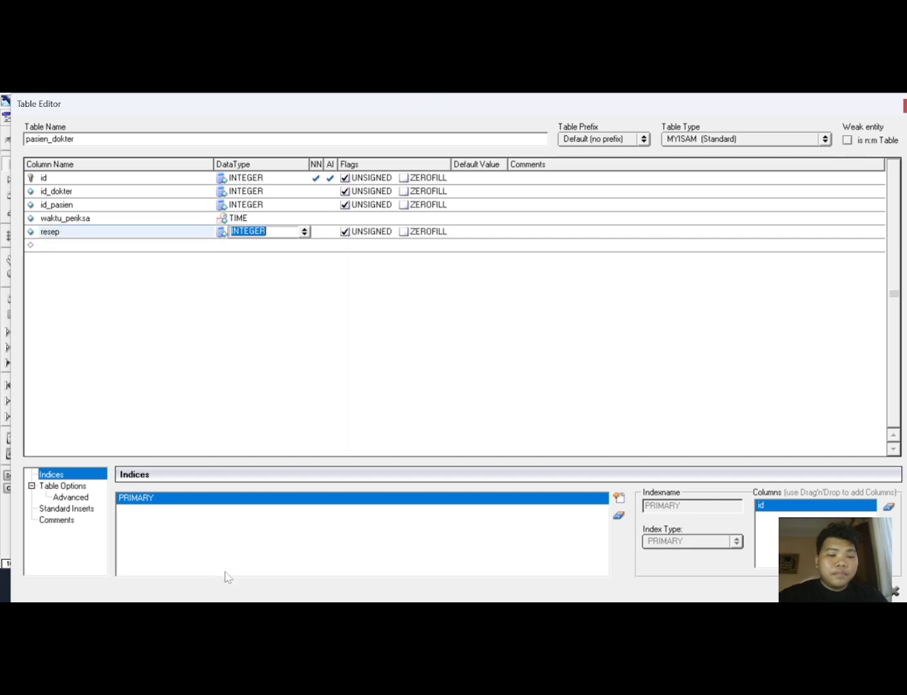
click(303, 231)
drag(306, 267, 301, 297)
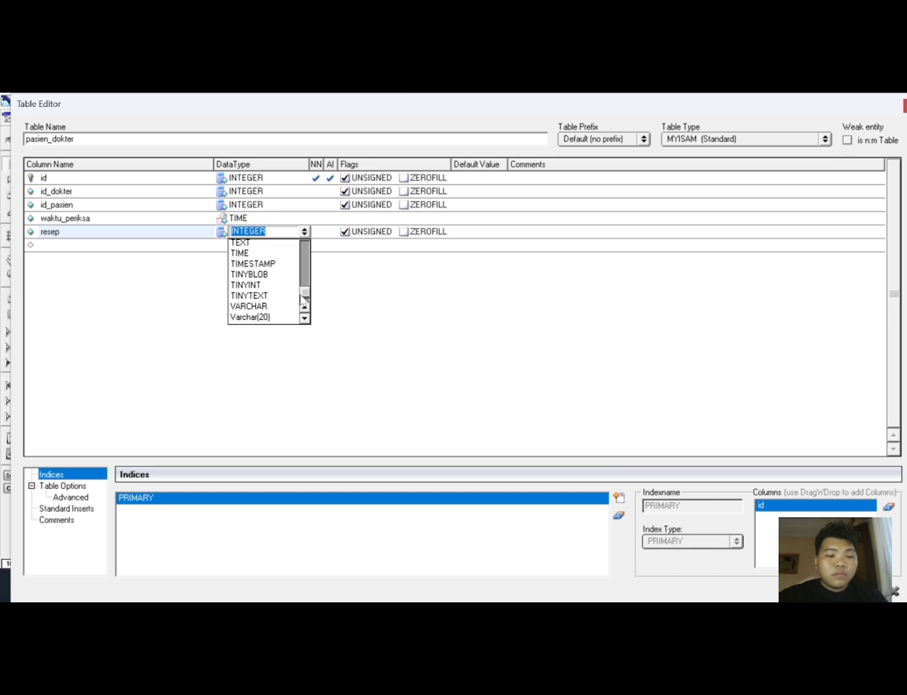
click(244, 244)
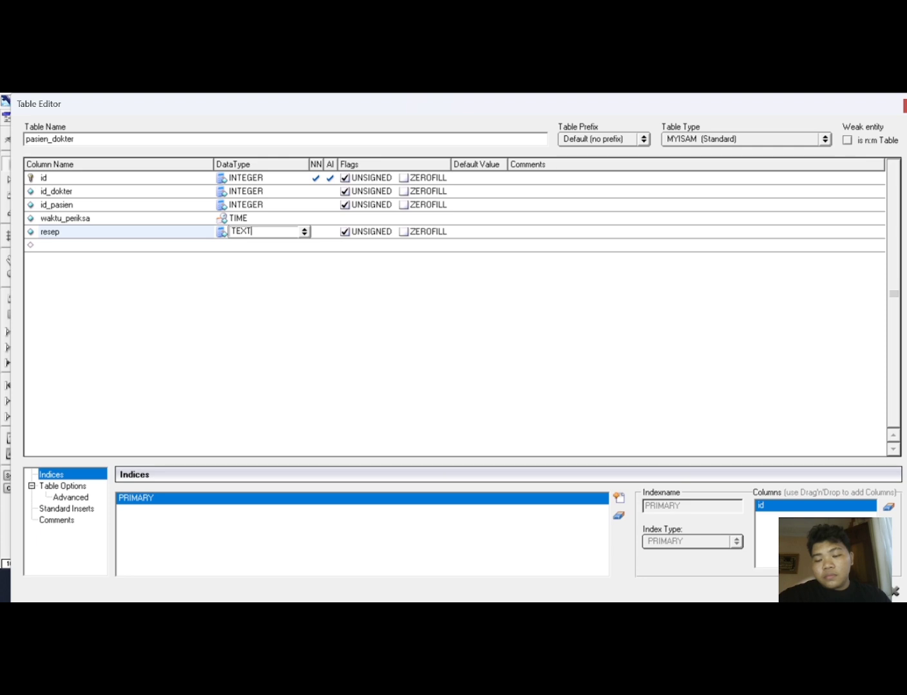
click(880, 591)
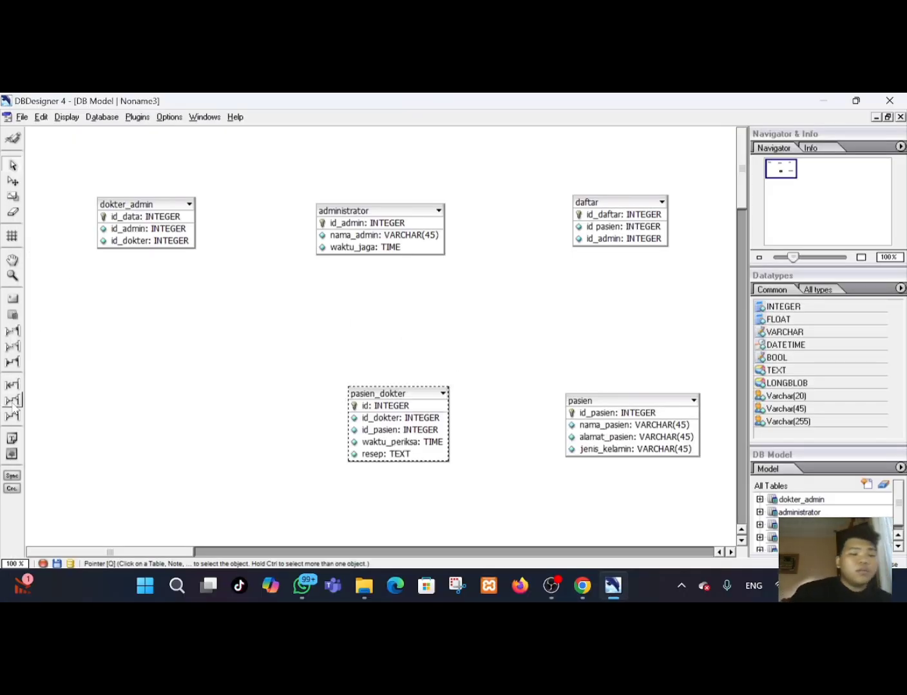
Place a new table on the canvas and rename it dokter.
click(12, 316)
click(142, 390)
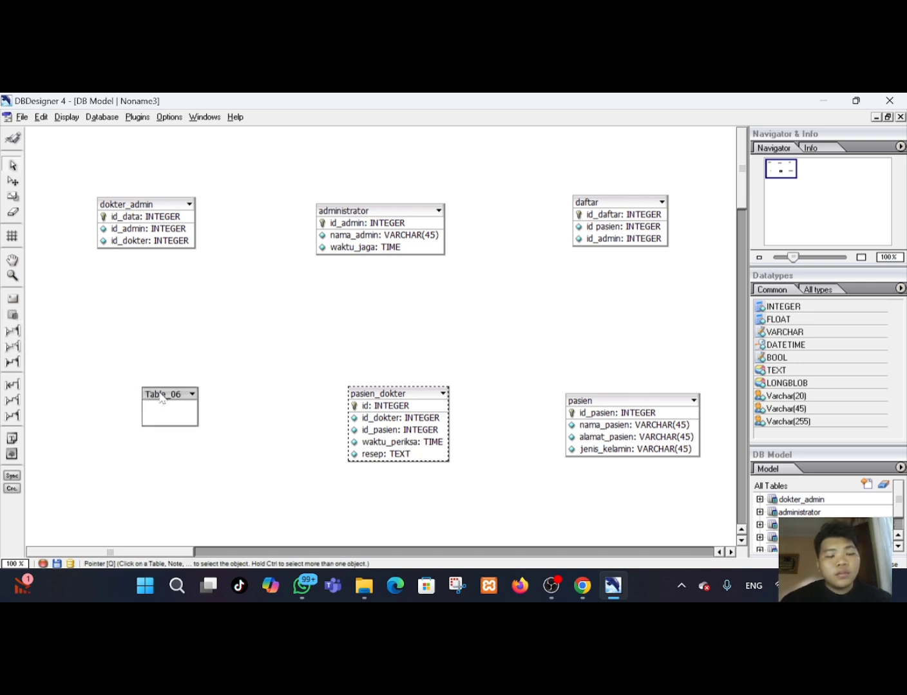
click(162, 400)
double_click(165, 400)
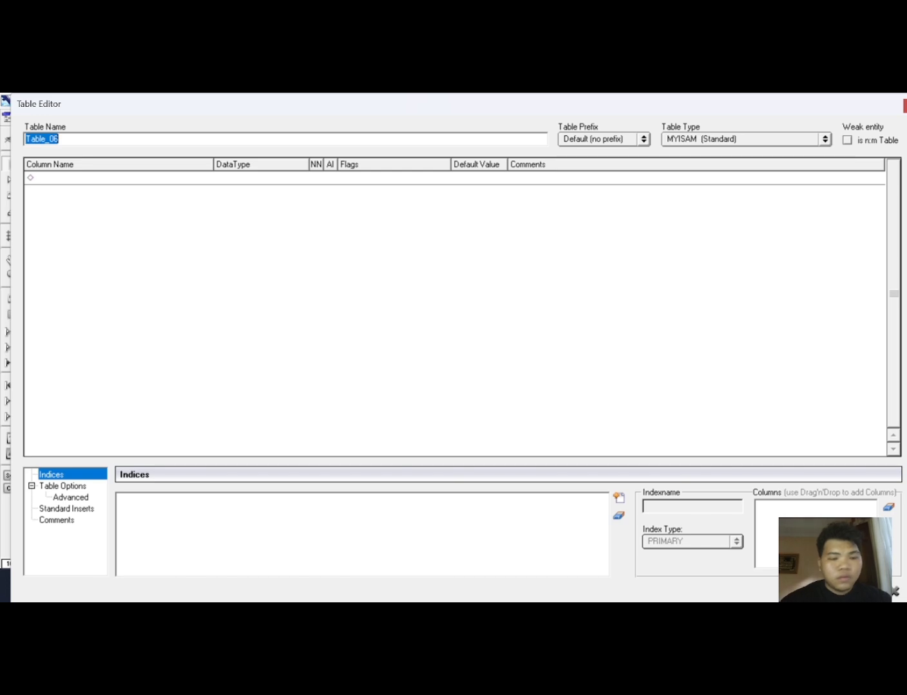
key(BackSpace)
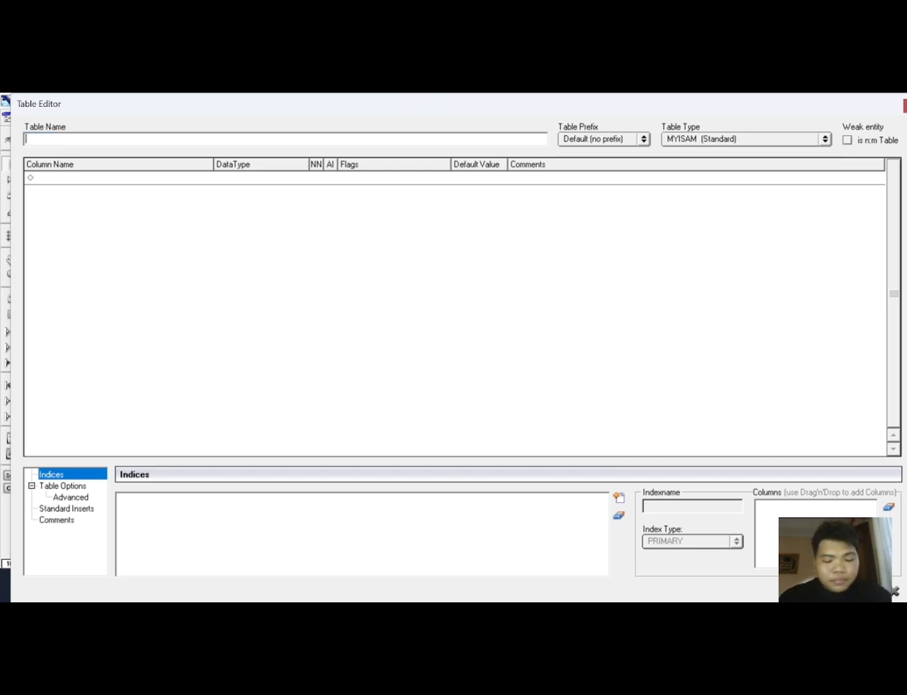
text(dokter)
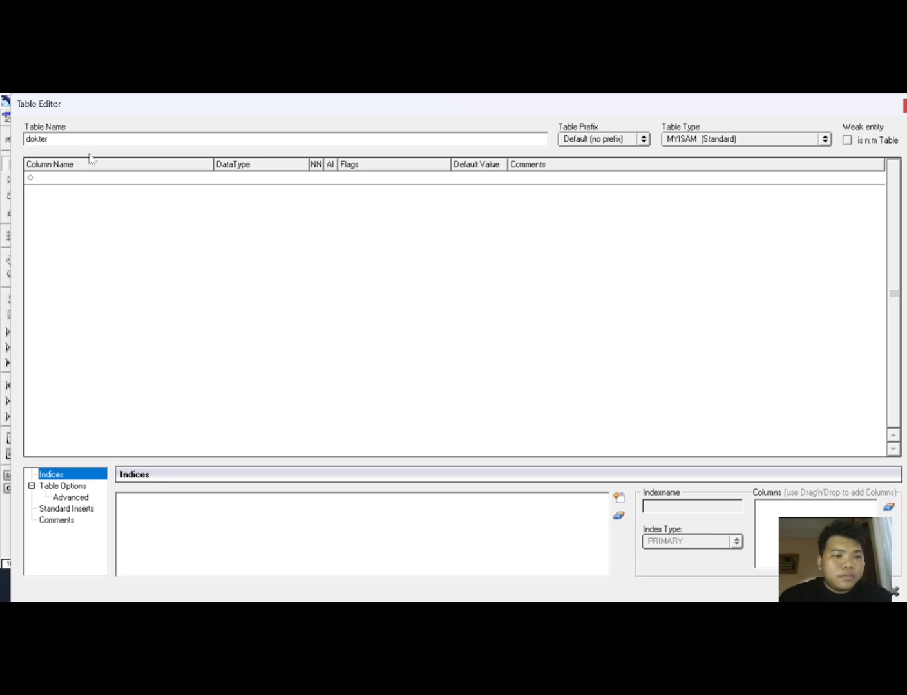
Add an id_dokter column as the dokter table's INTEGER primary key.
click(87, 180)
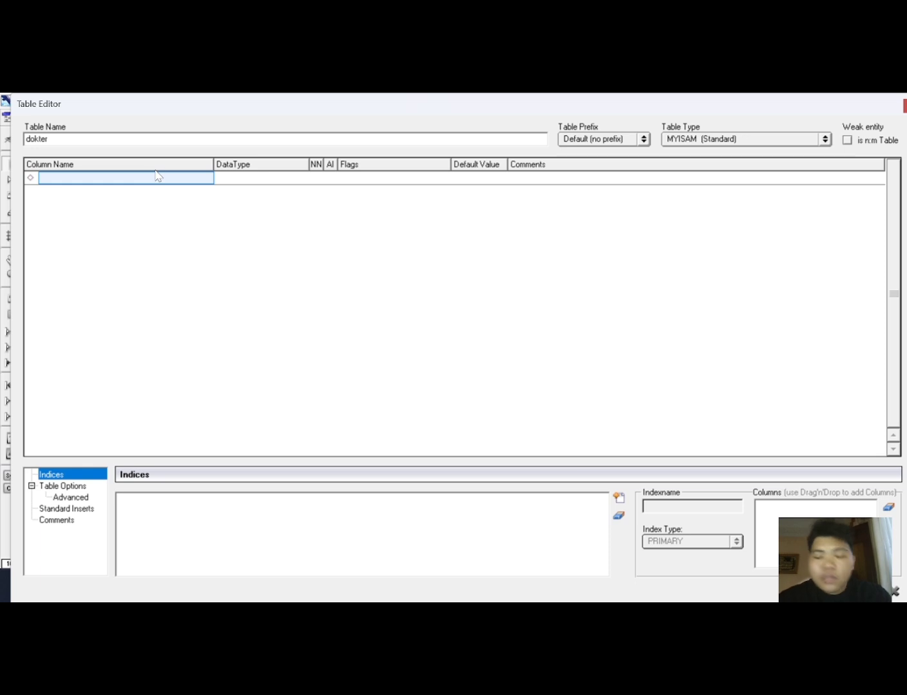
text(id)
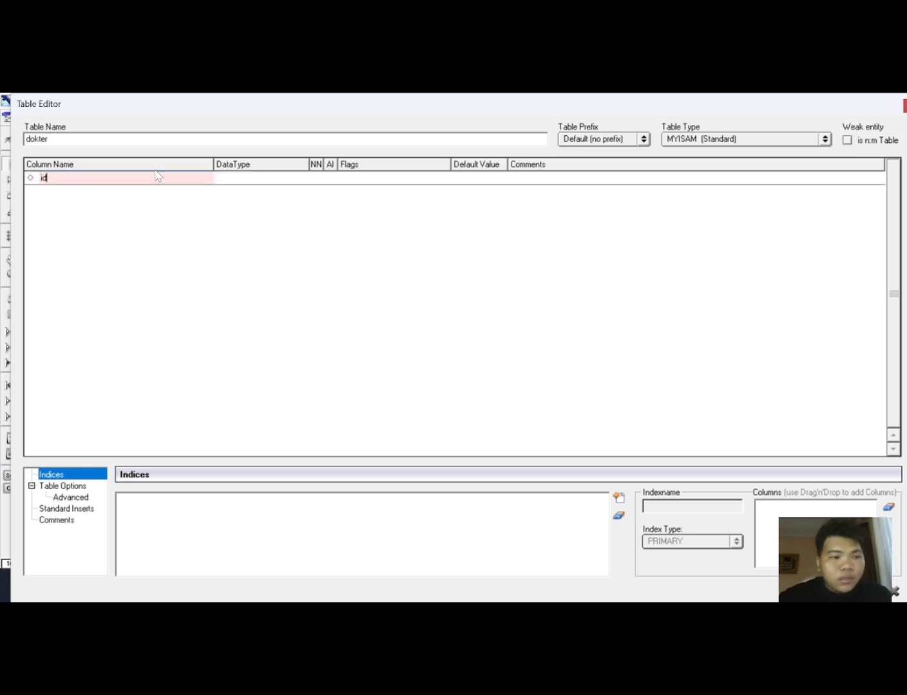
text(_dokter)
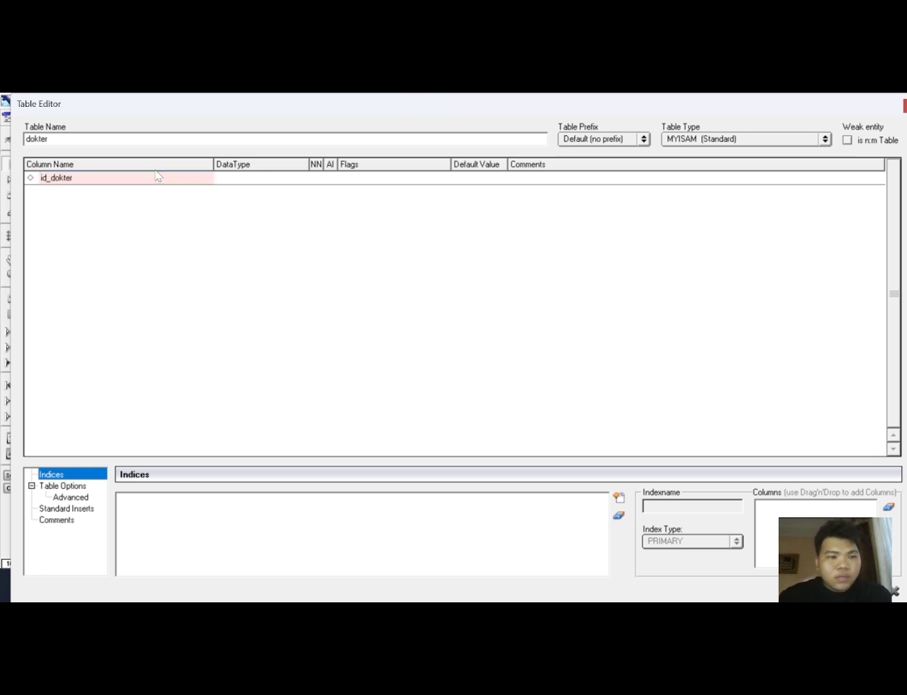
click(248, 179)
Add a nama_dokter column with Varchar(45) data type to the dokter table.
click(95, 192)
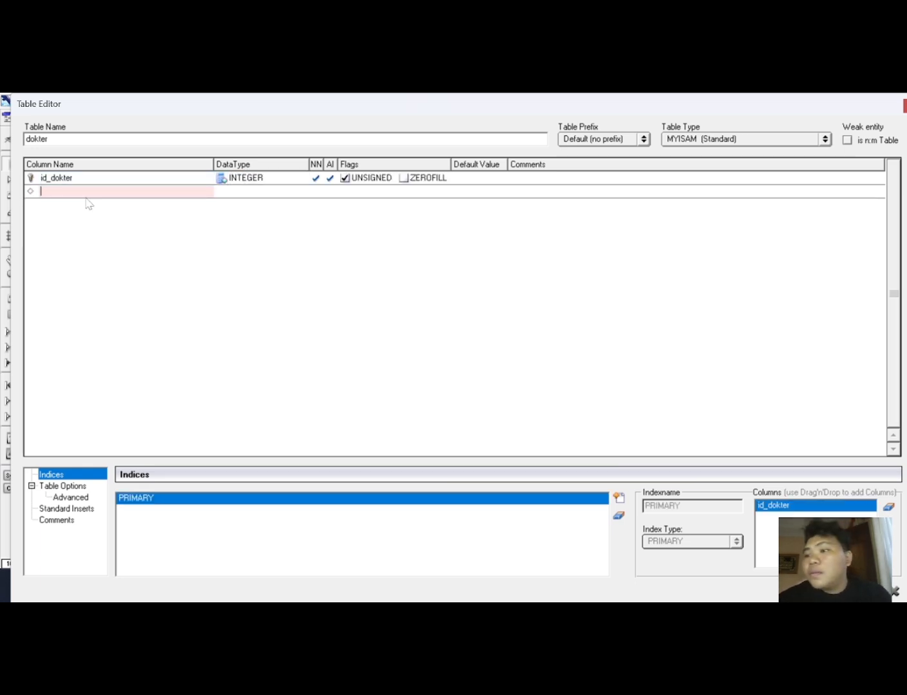
text(nam)
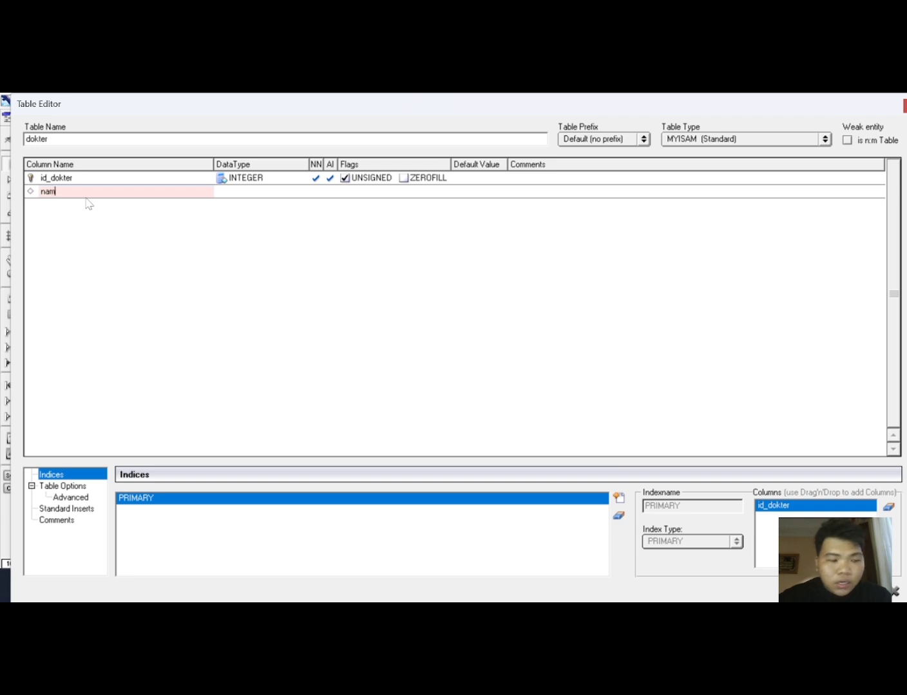
text(a_dokter)
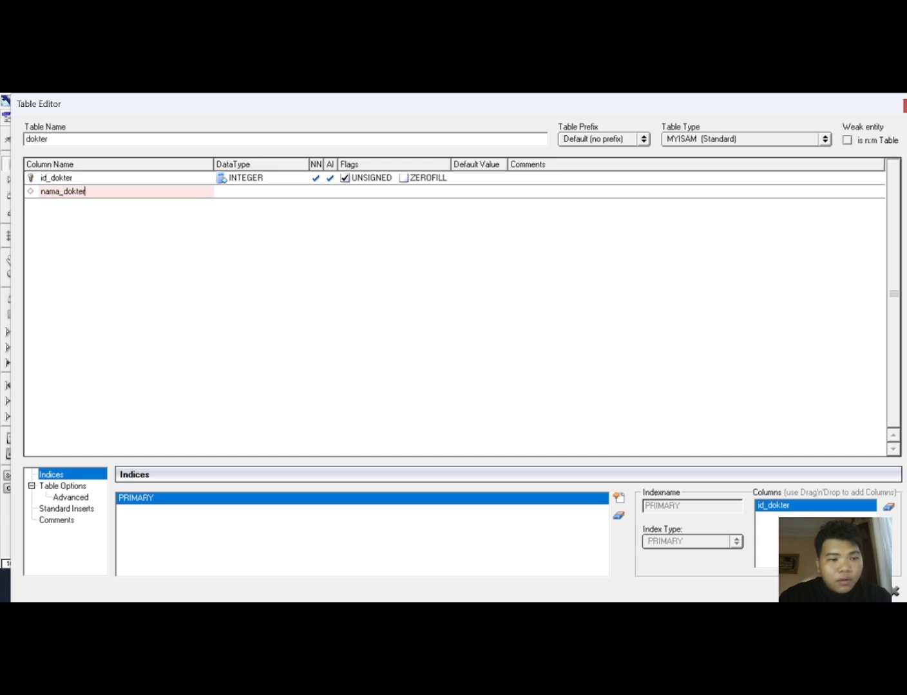
key(Tab)
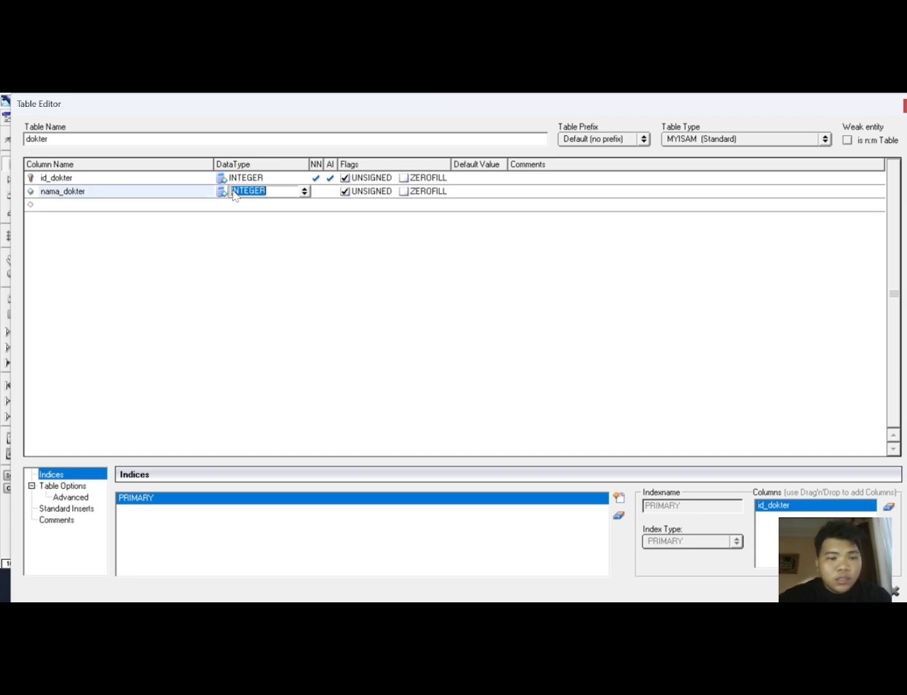
click(304, 191)
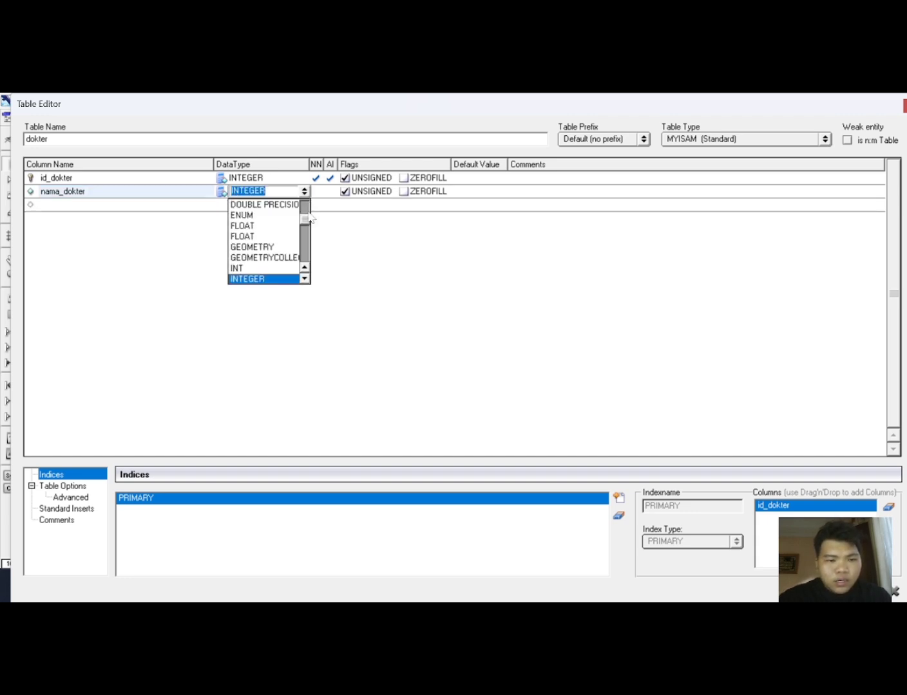
drag(308, 227, 305, 267)
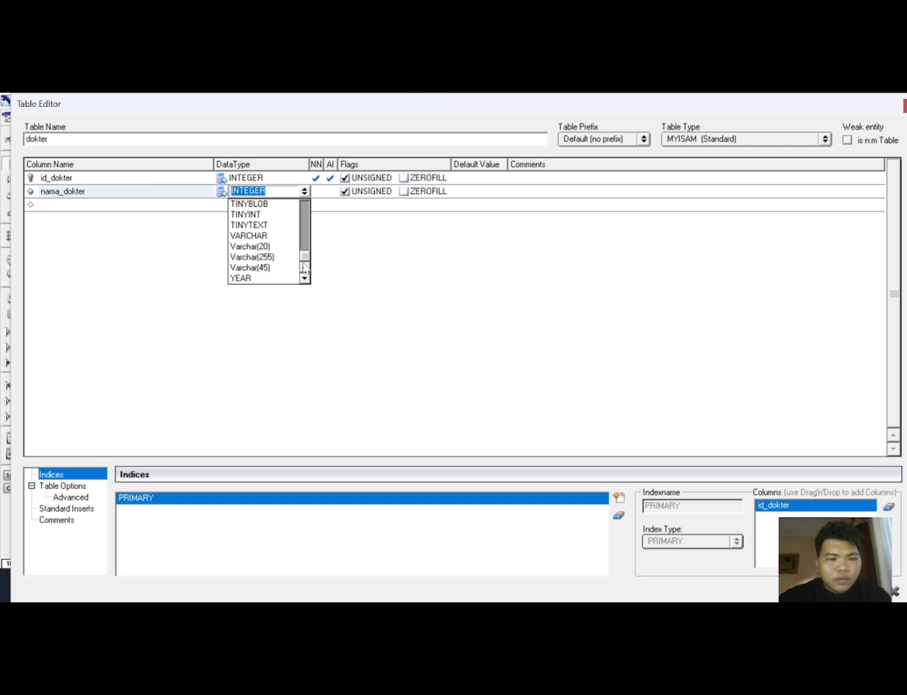
click(290, 268)
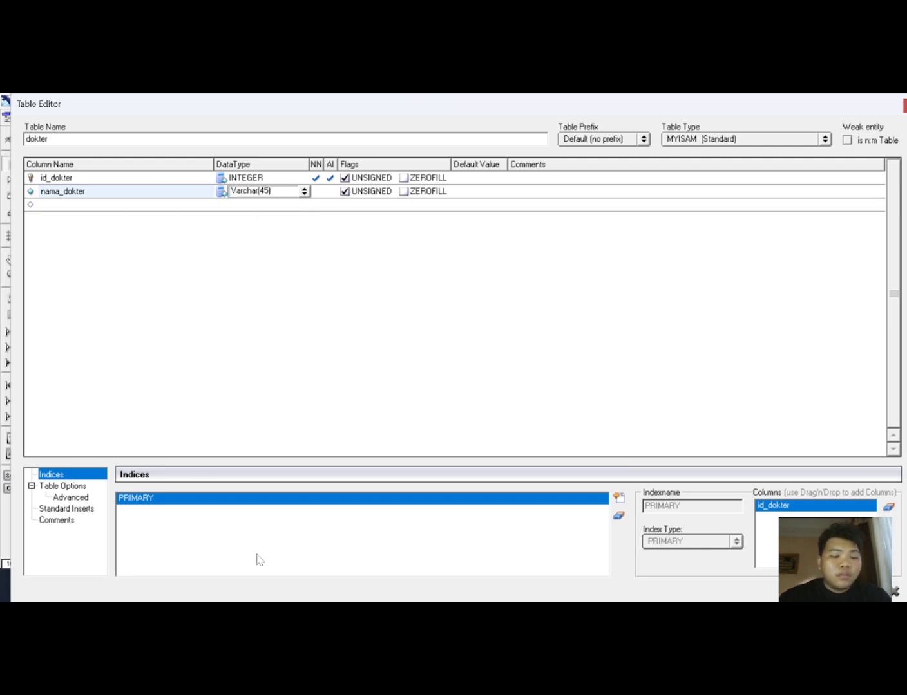
Add an alamat_dokter column with Varchar(45) data type to the dokter table.
click(57, 206)
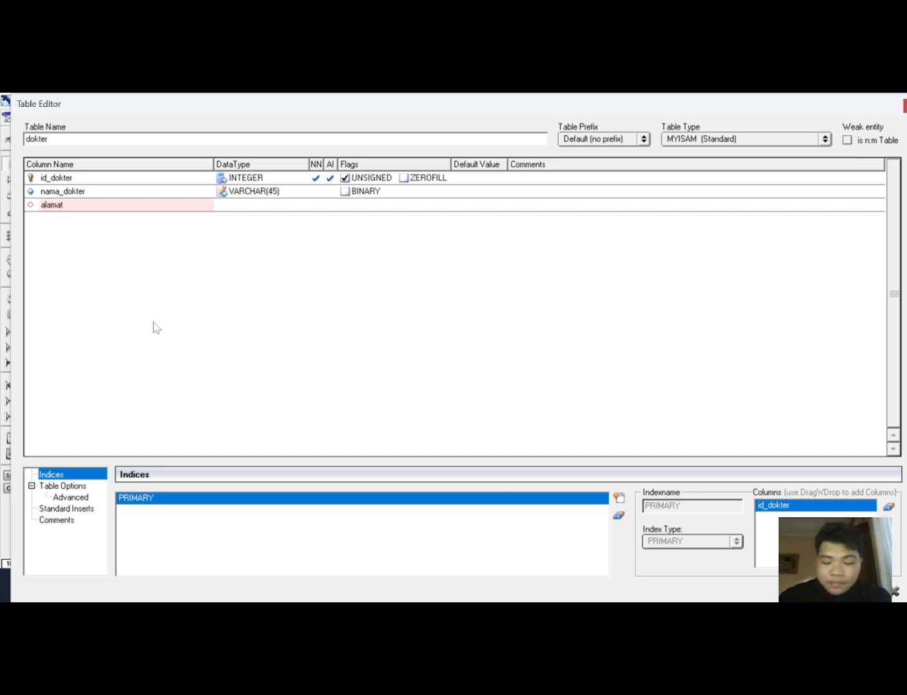
text(dokter)
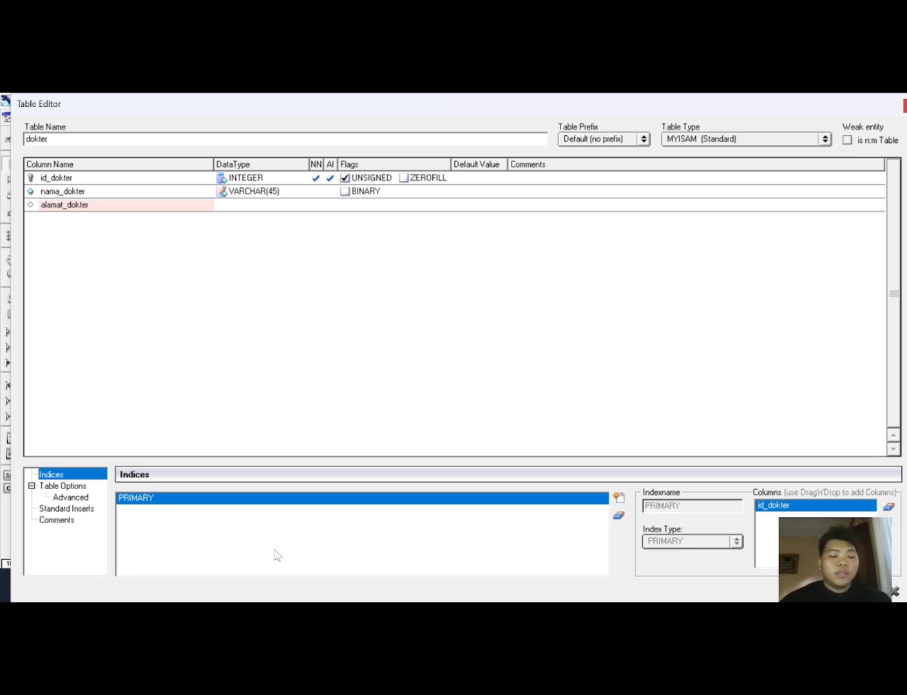
key(Tab)
click(304, 205)
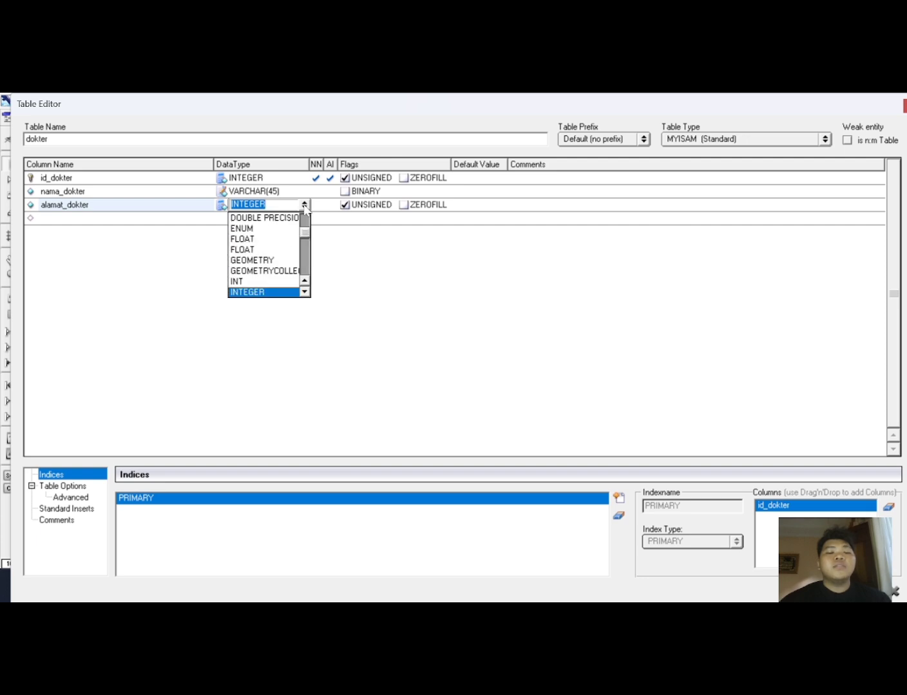
drag(306, 237, 304, 287)
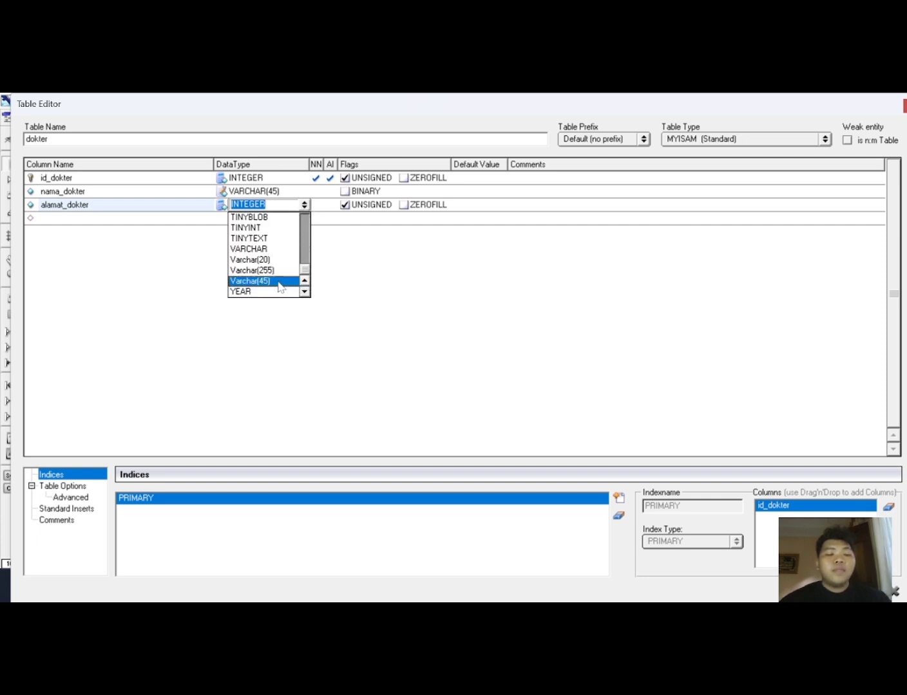
click(252, 281)
Add a no_hp column with Varchar(20) data type to the dokter table.
click(131, 220)
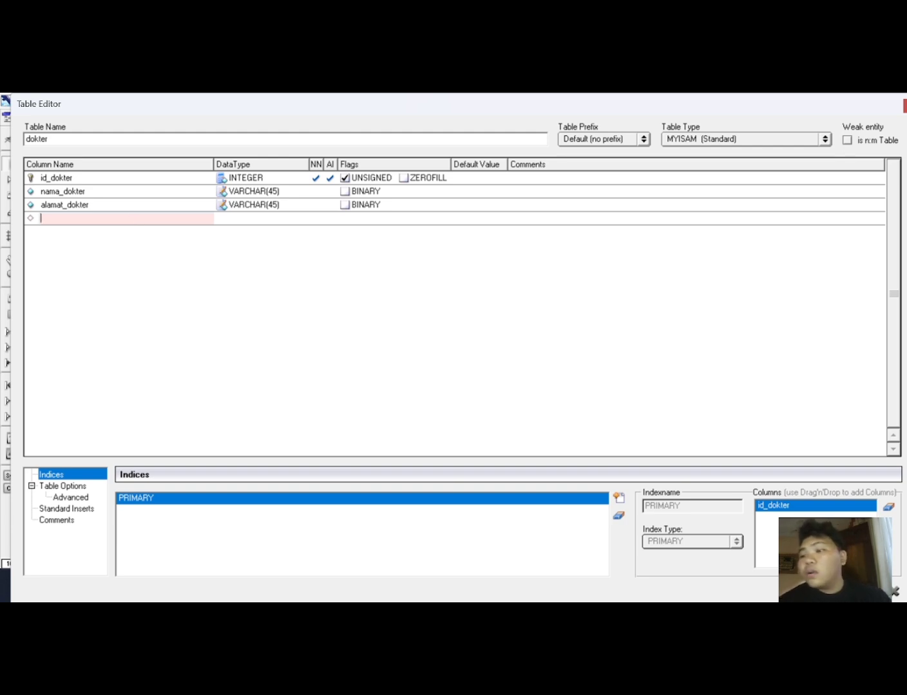
text(ho)
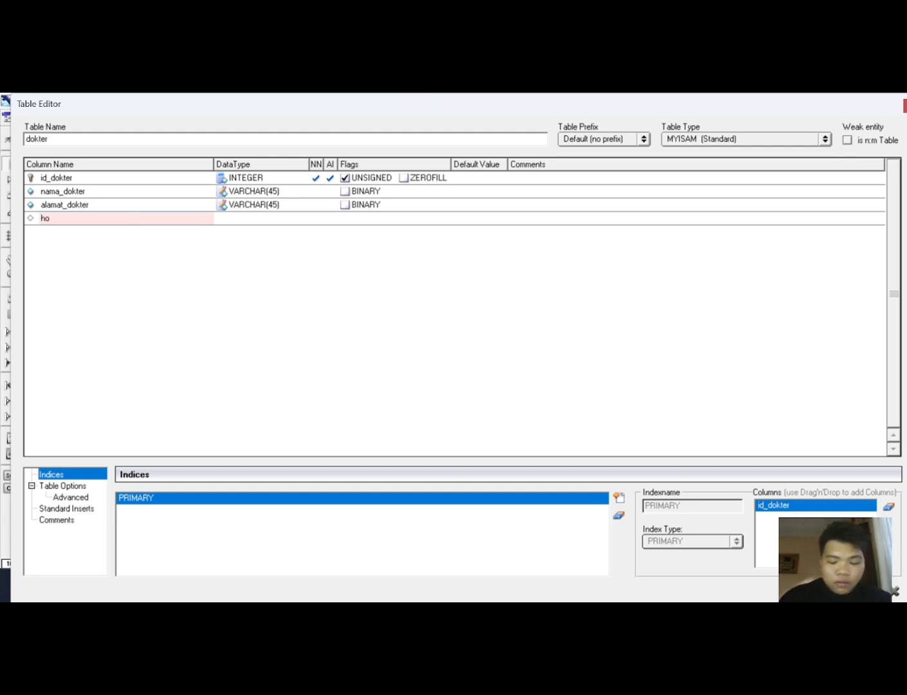
text(_hp)
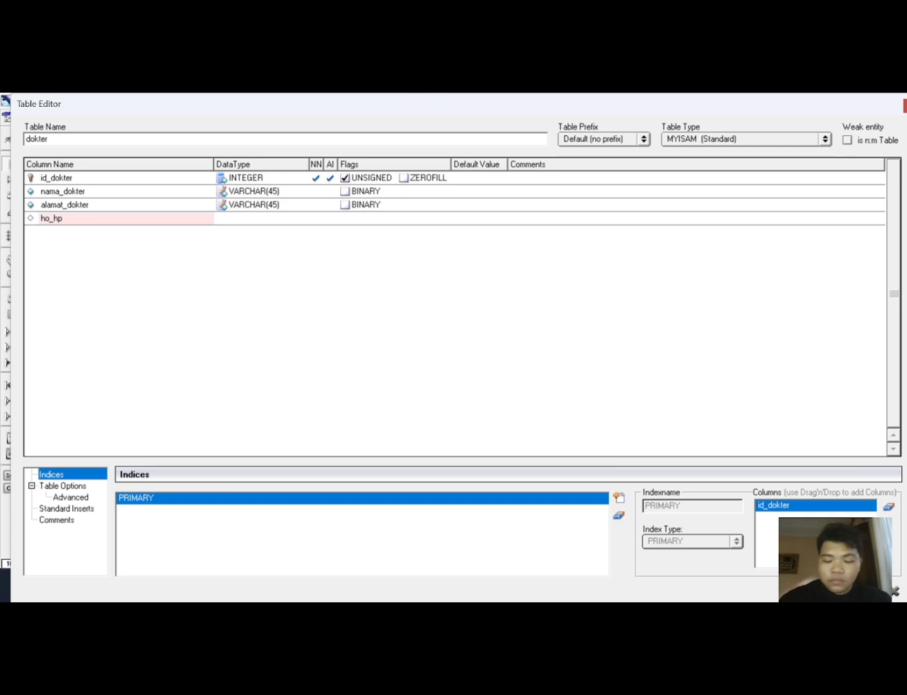
key(BackSpace)
text(n)
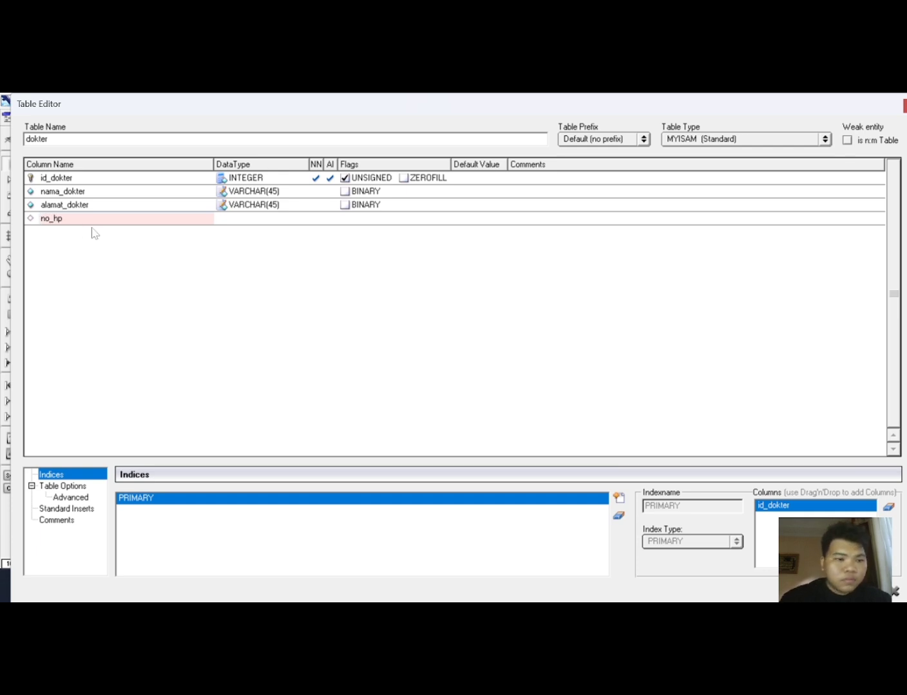
click(255, 218)
click(306, 220)
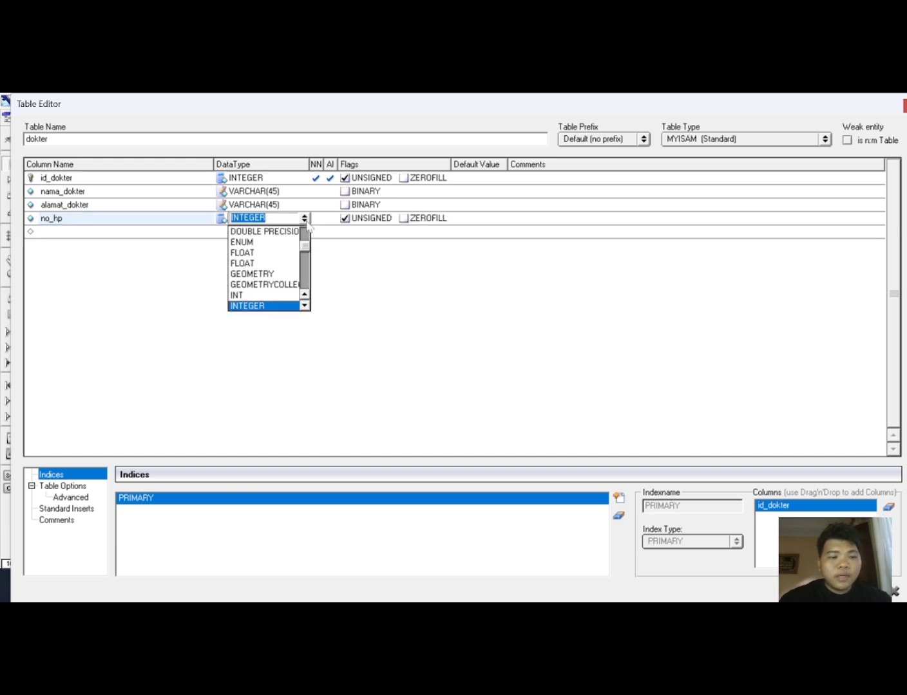
drag(309, 248, 308, 289)
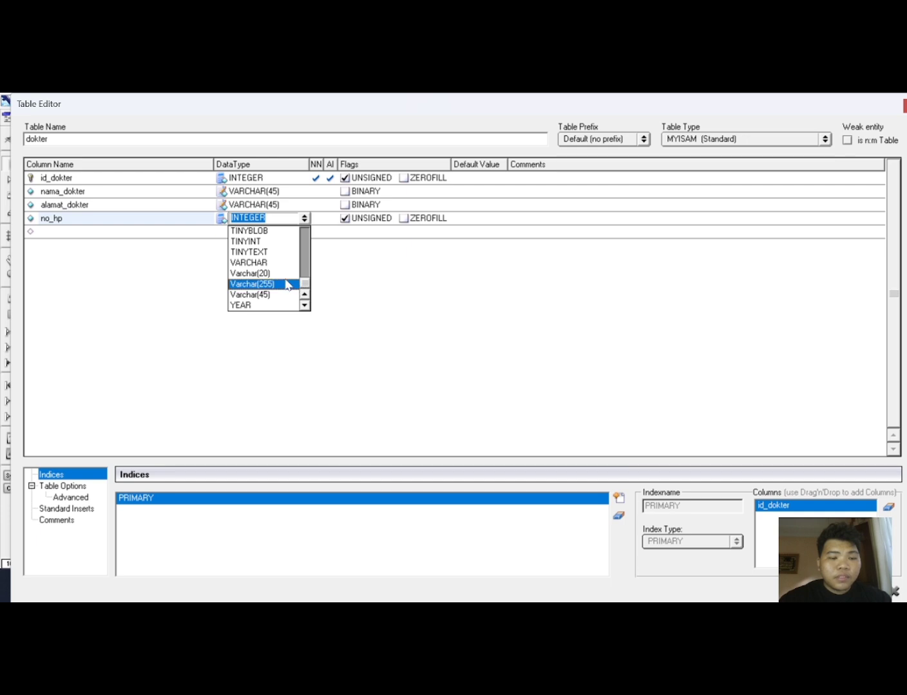
click(288, 275)
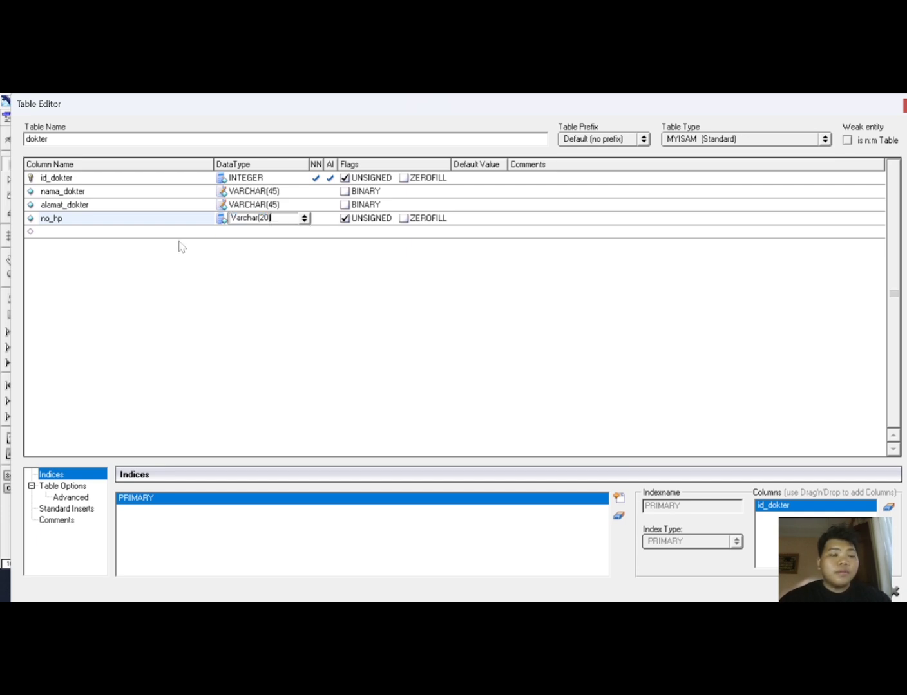
key(Return)
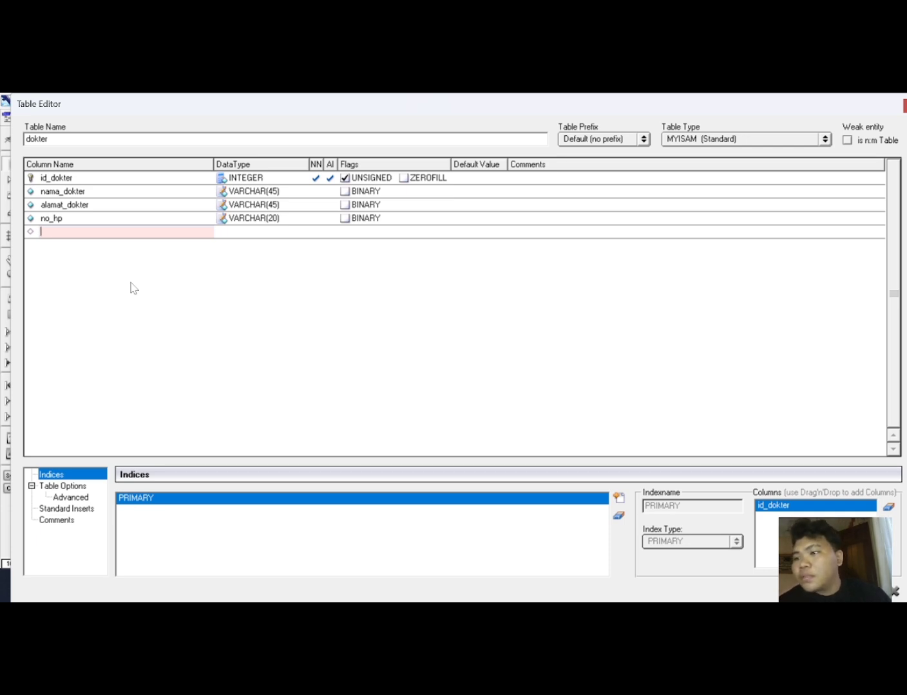
Add a tanggal_lahir column with DATE data type to the dokter table.
text(nggal_)
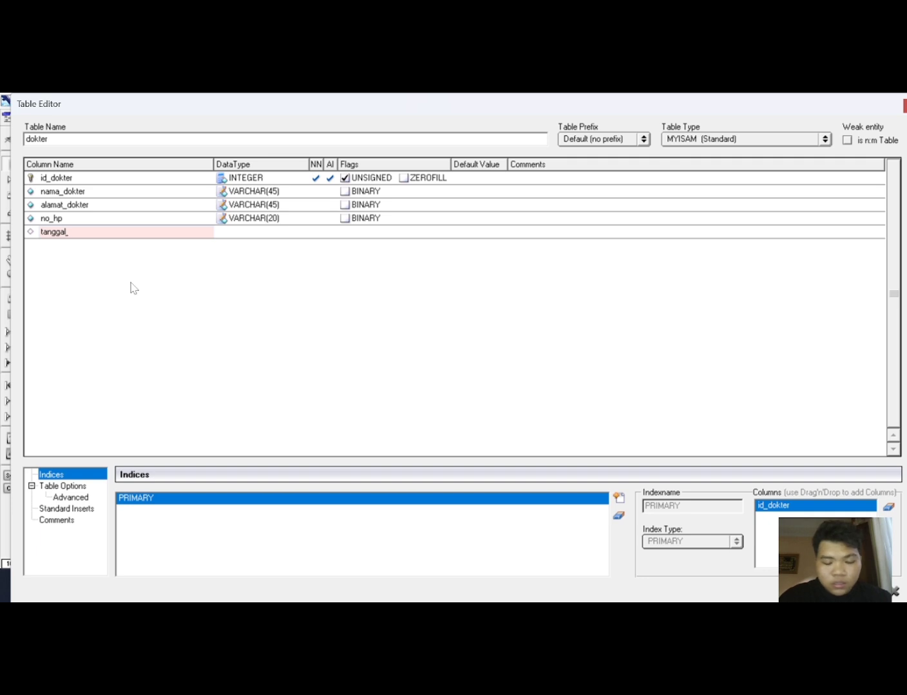
text(lahir)
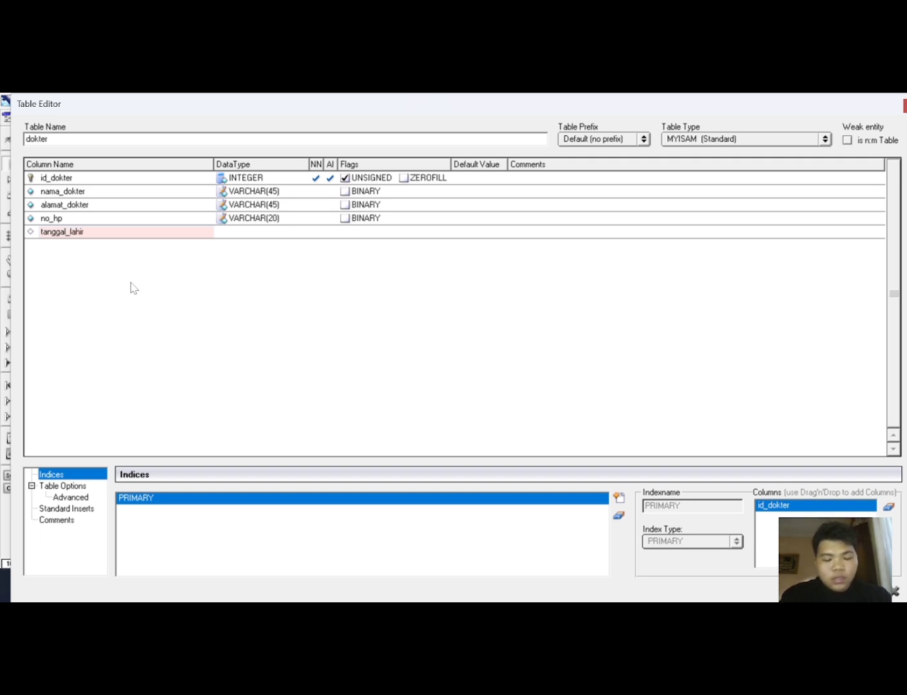
click(240, 229)
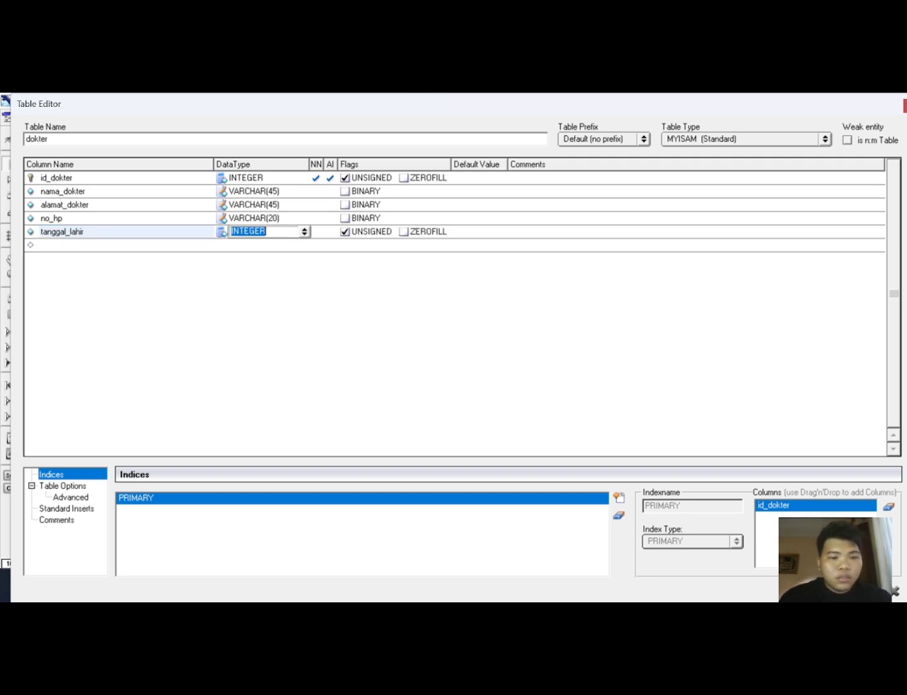
click(304, 232)
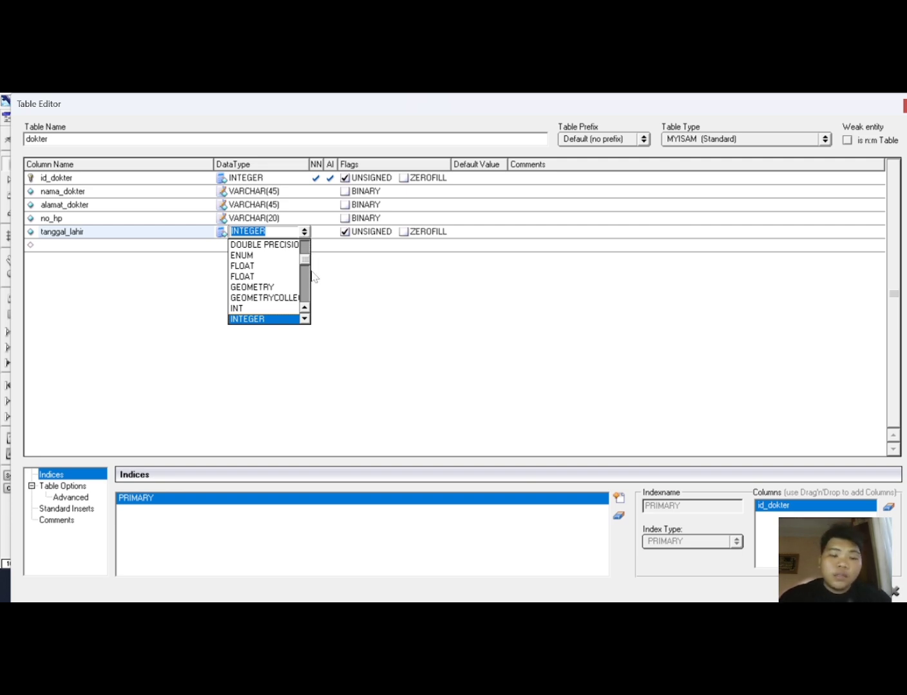
mouse_move(301, 263)
mouse_down()
mouse_move(302, 278)
mouse_move(302, 252)
mouse_up()
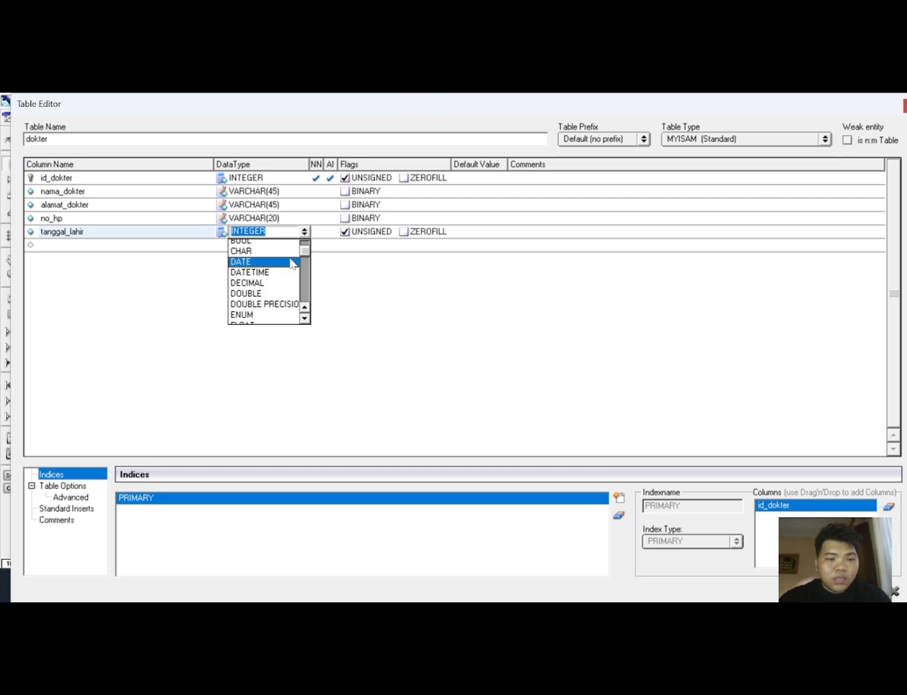
click(292, 261)
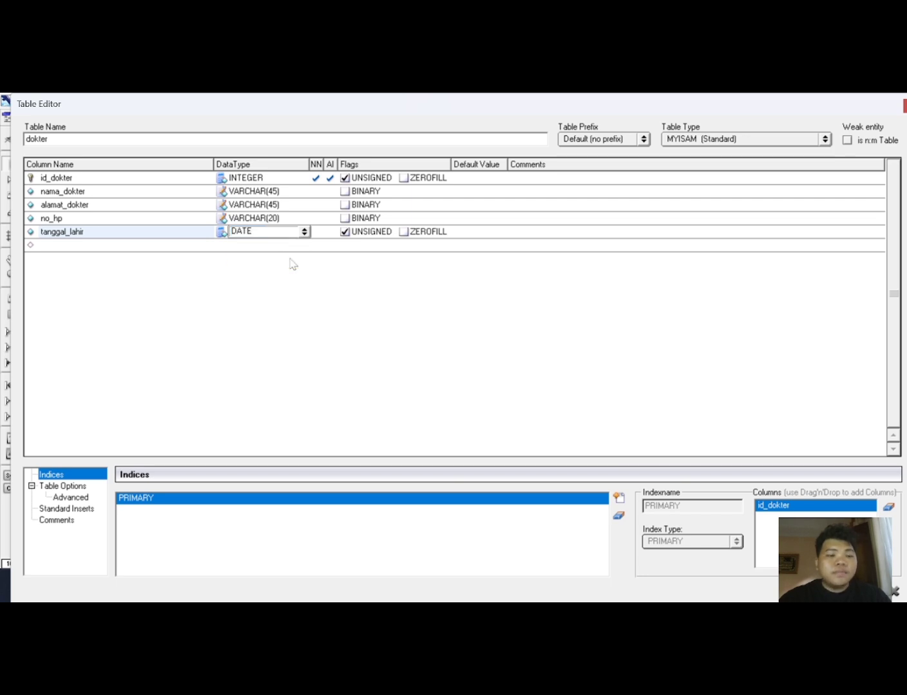
Add a waktu_kerja column with TIME data type to the dokter table.
click(122, 244)
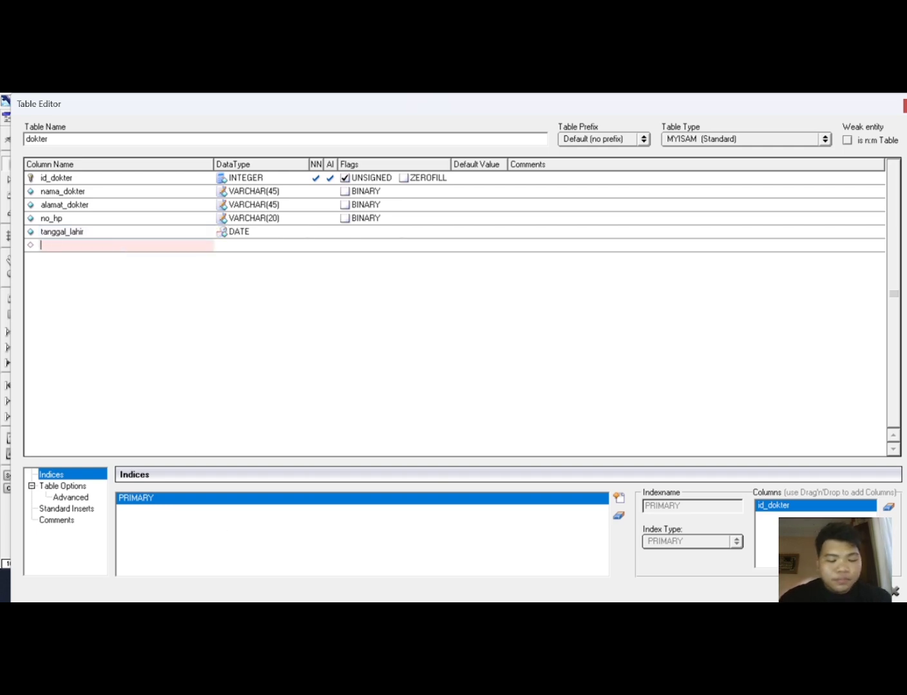
text(waktu)
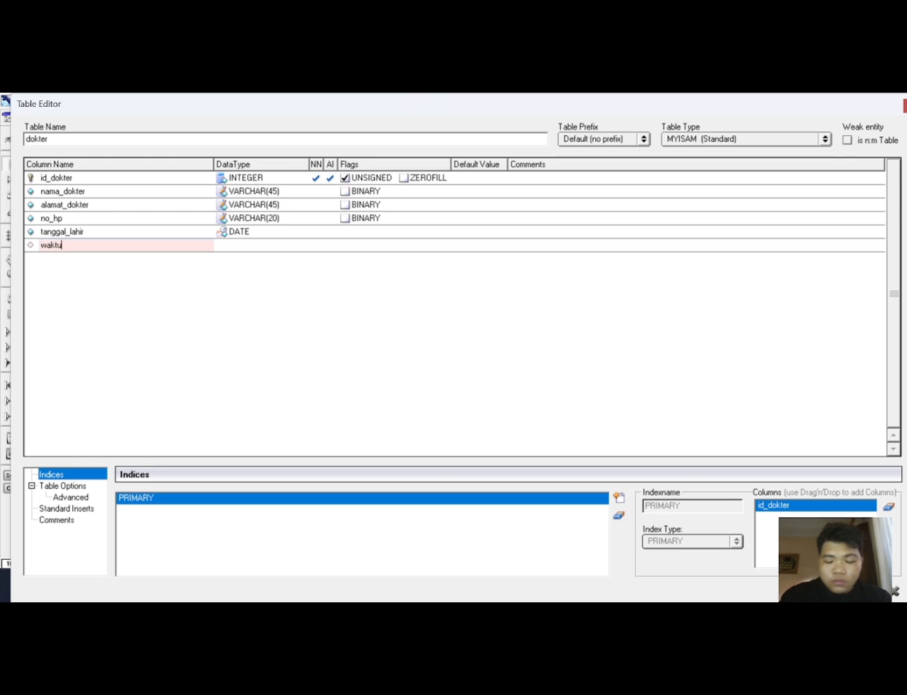
text(_kerja)
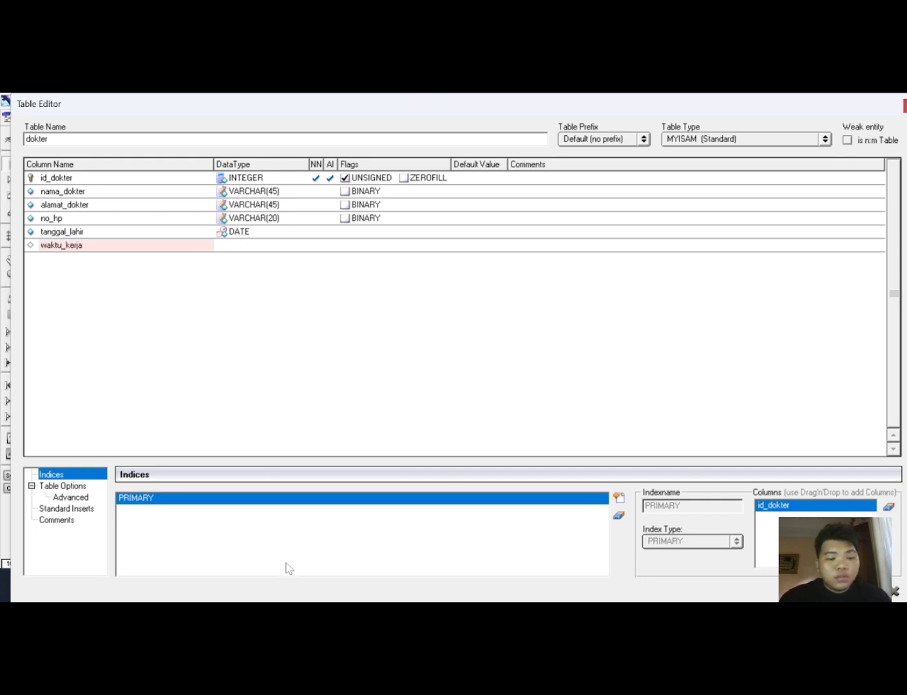
key(Tab)
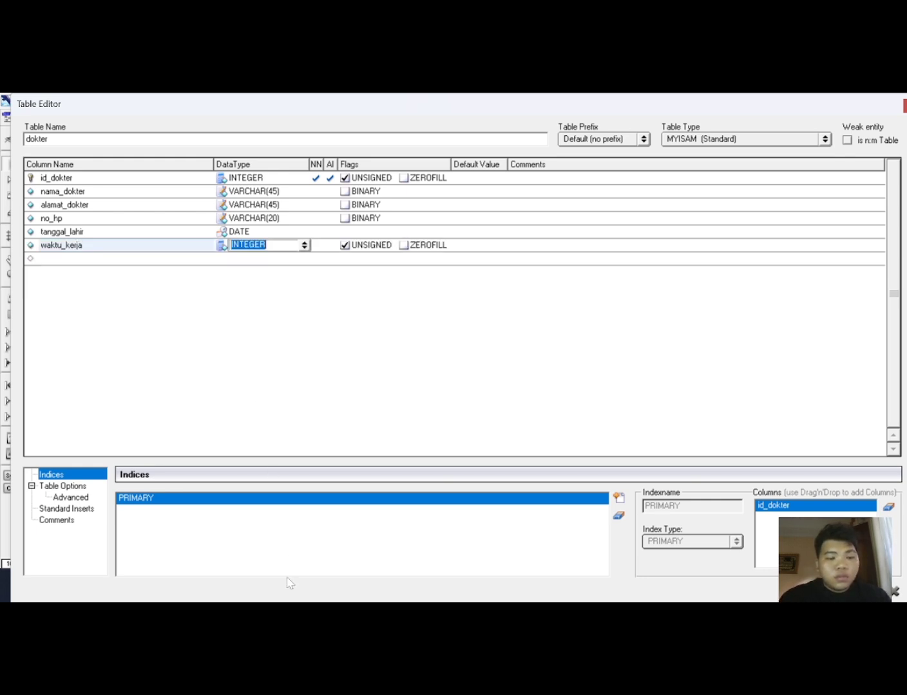
click(305, 245)
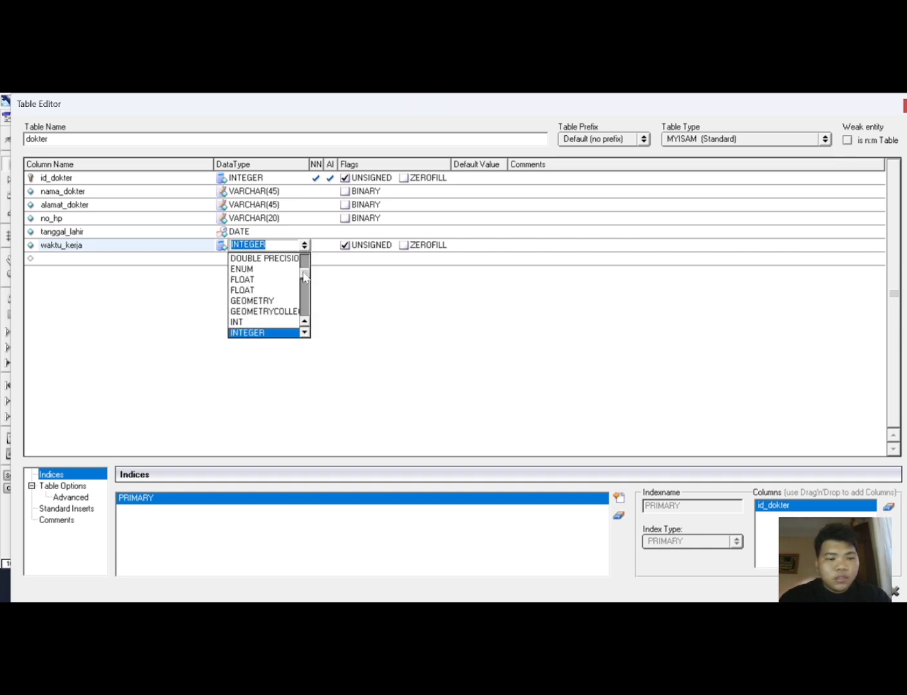
drag(306, 276, 293, 307)
click(293, 308)
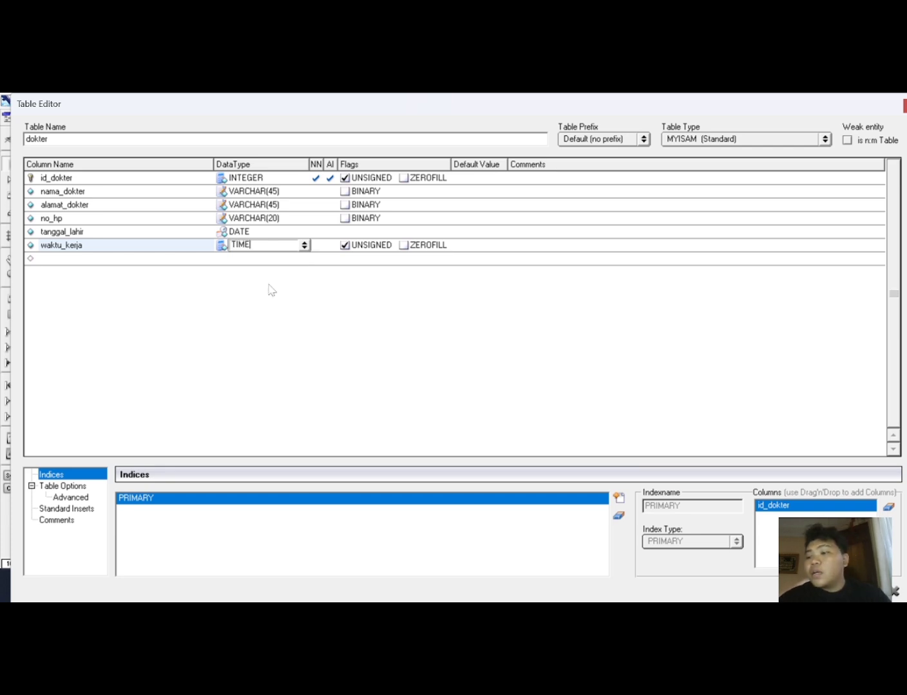
Add a spesialis column with Varchar(45) data type to the dokter table and close the table editor.
click(181, 257)
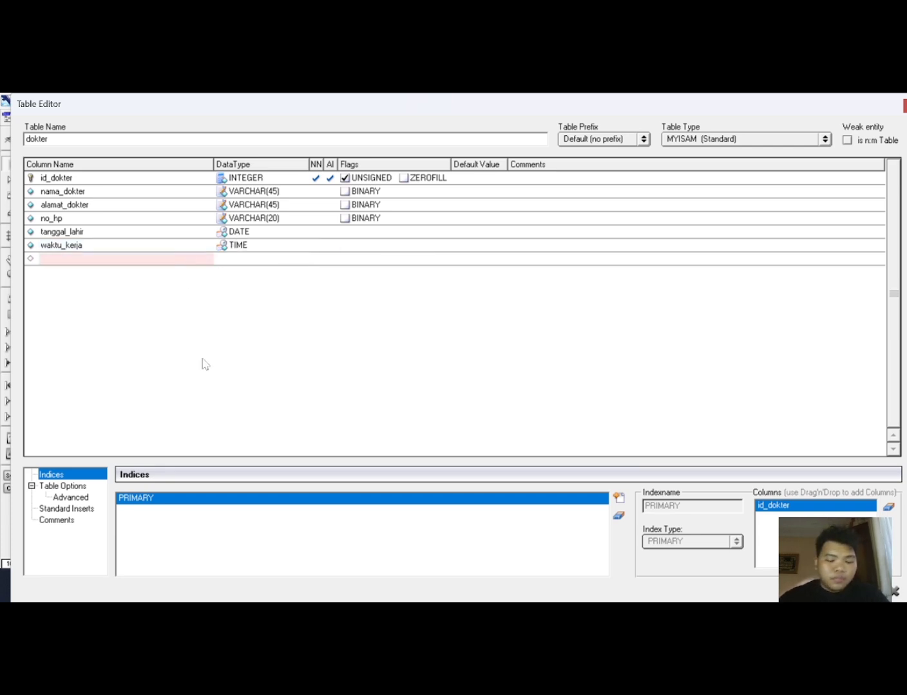
text(spesial)
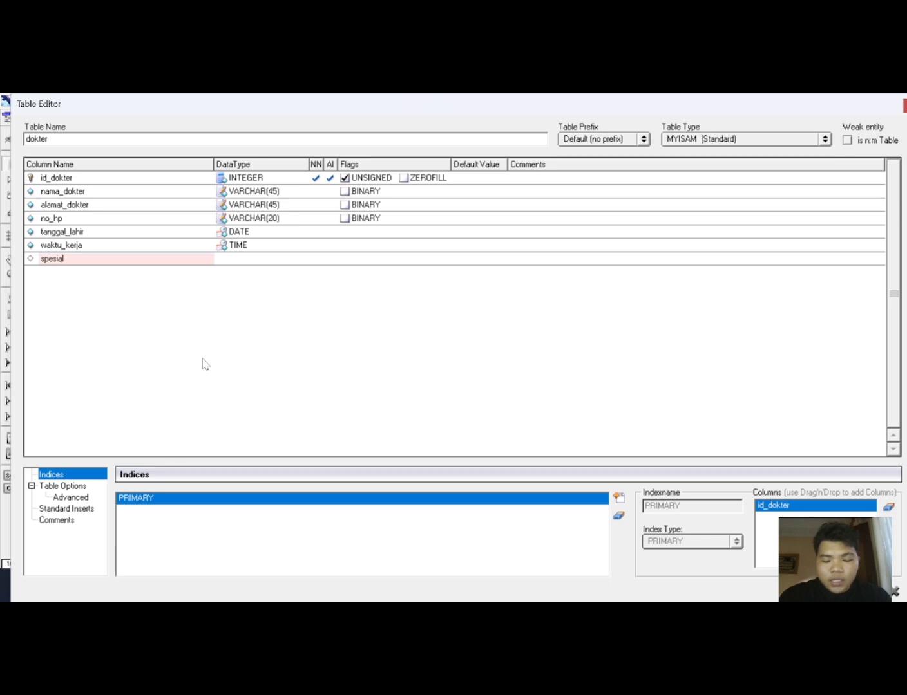
text(is)
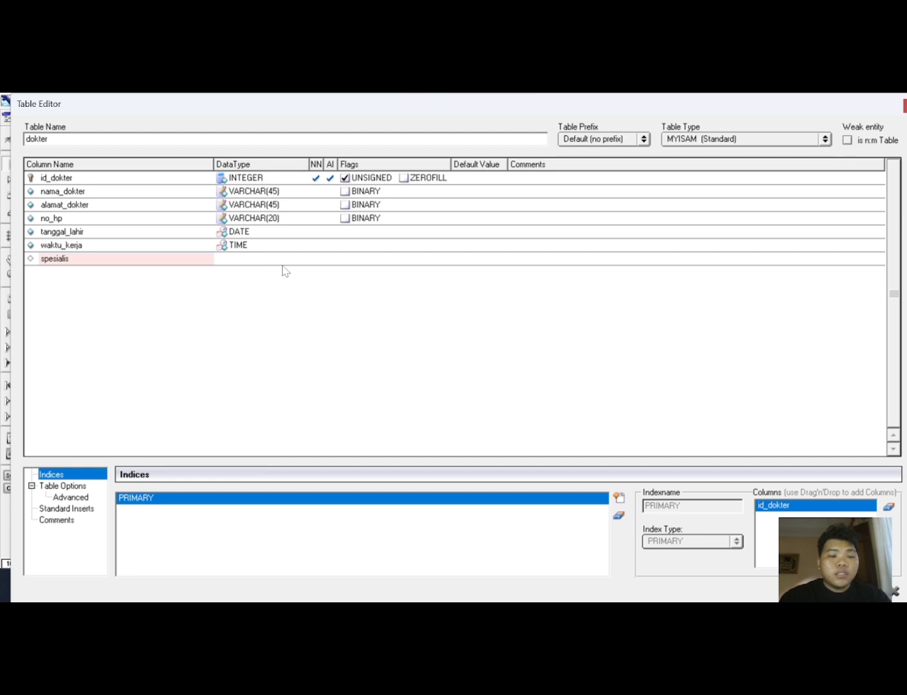
key(Tab)
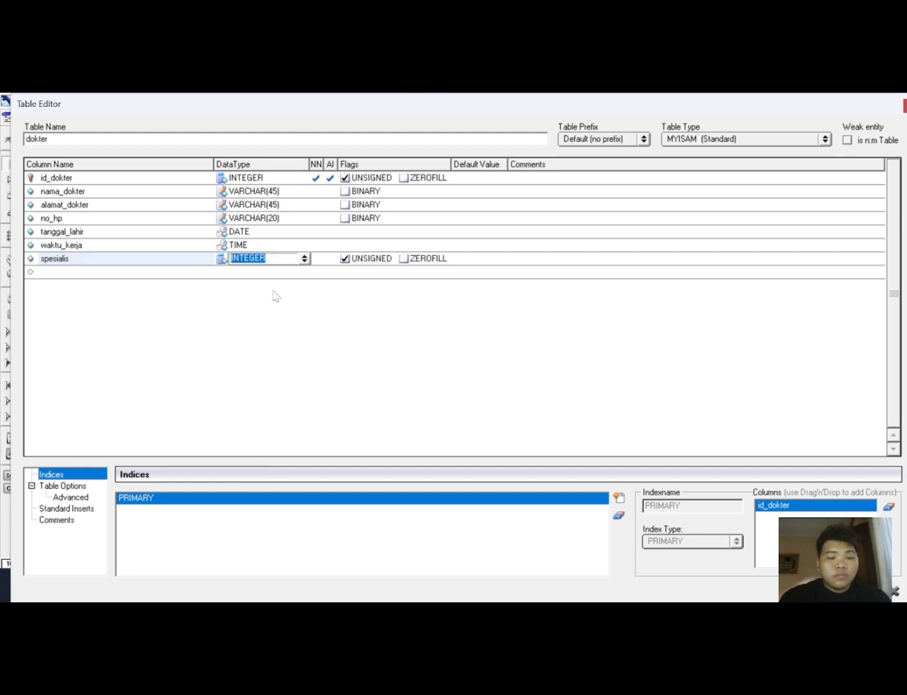
click(304, 259)
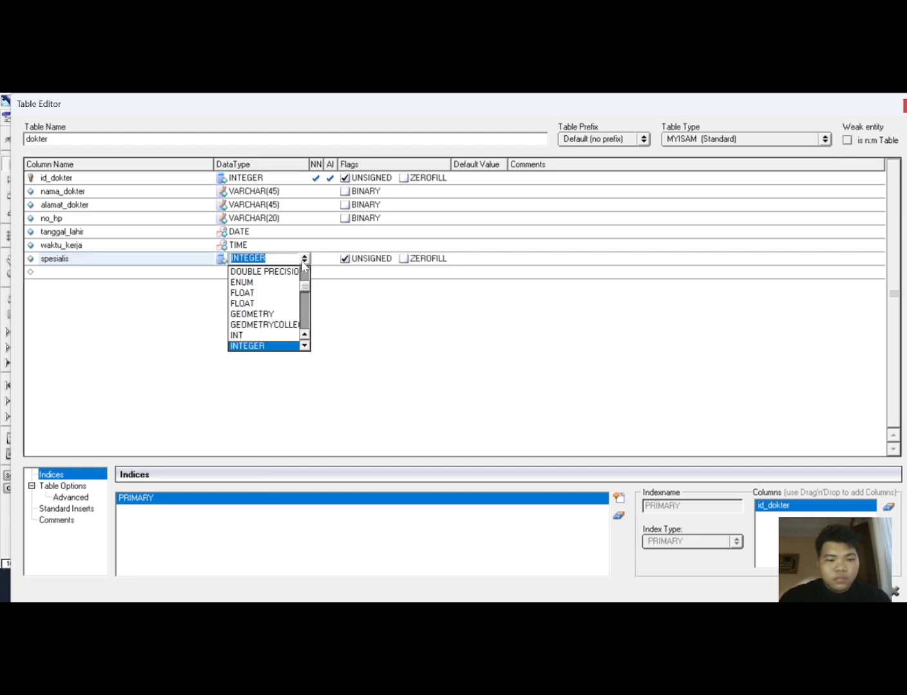
drag(305, 287, 309, 338)
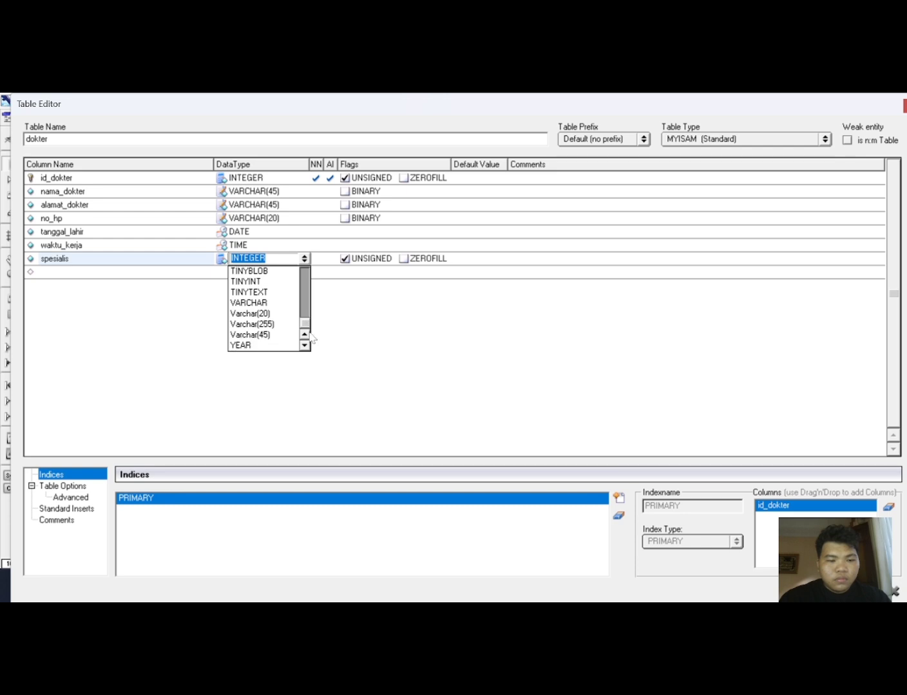
click(273, 339)
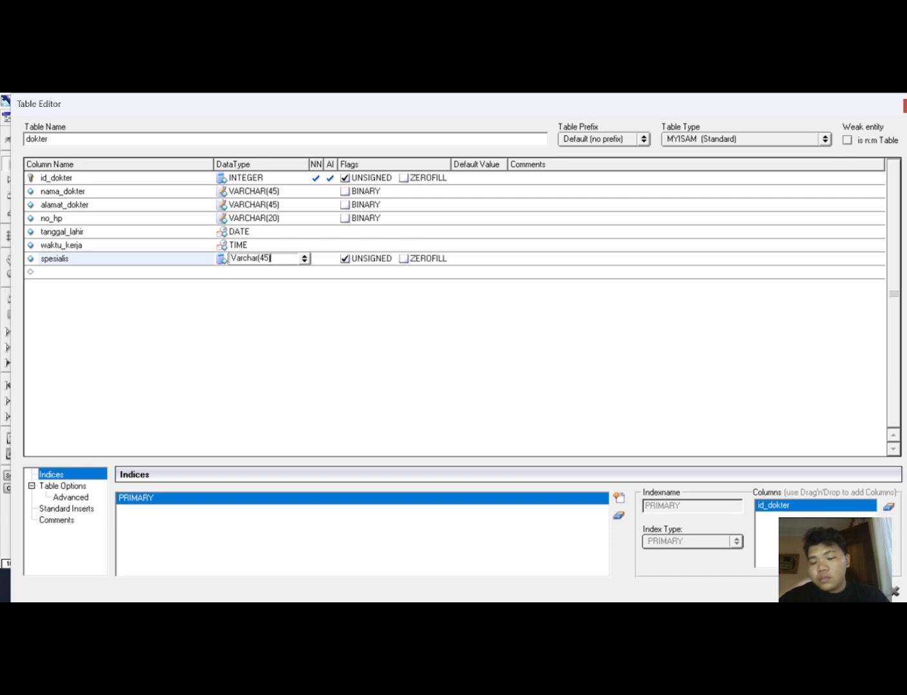
click(880, 591)
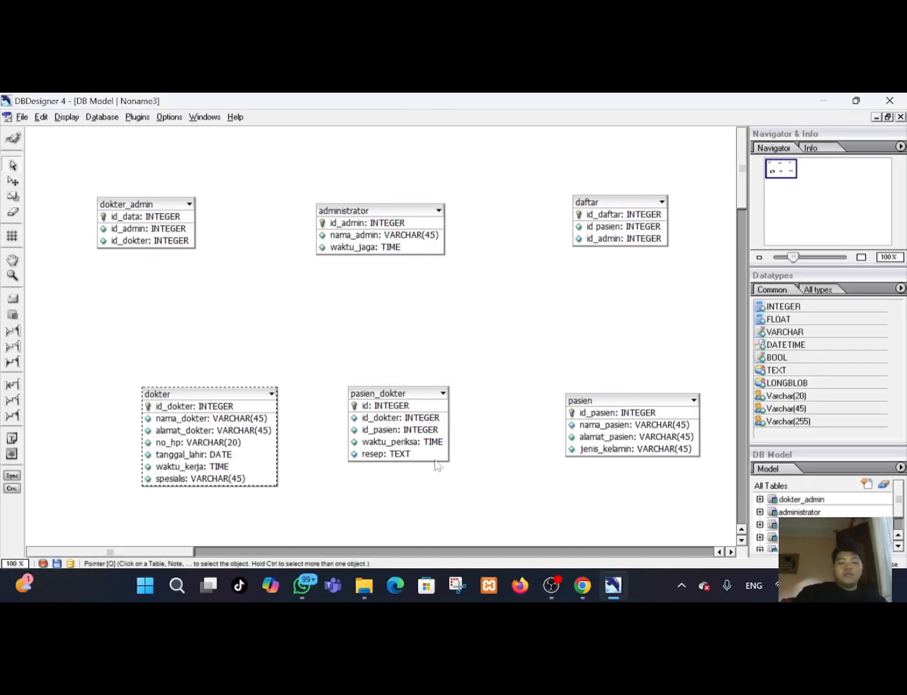
Rearrange the dokter, pasien_dokter and pasien tables on the canvas.
click(232, 386)
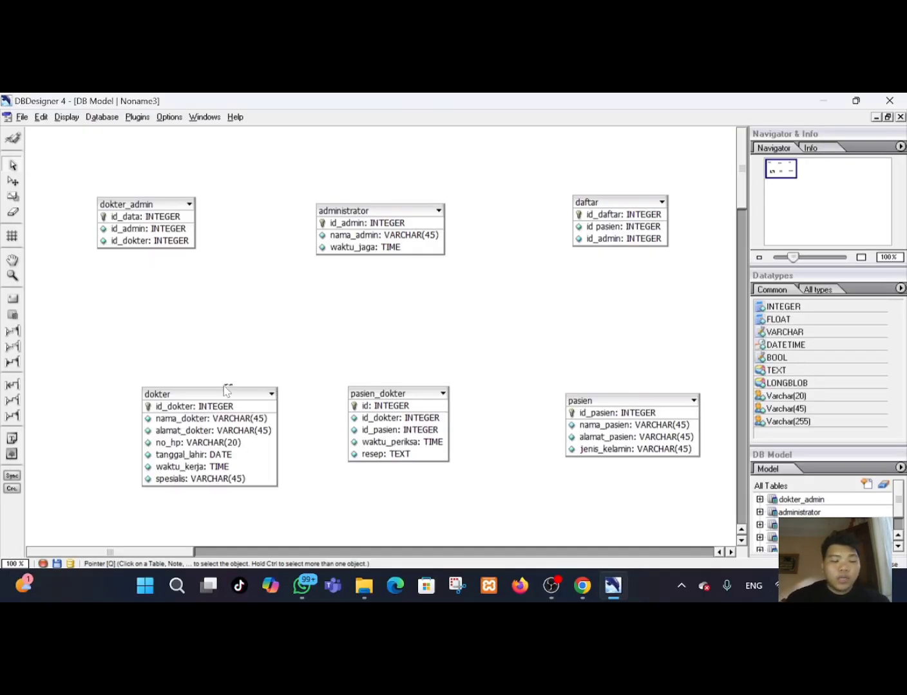
drag(181, 394, 134, 390)
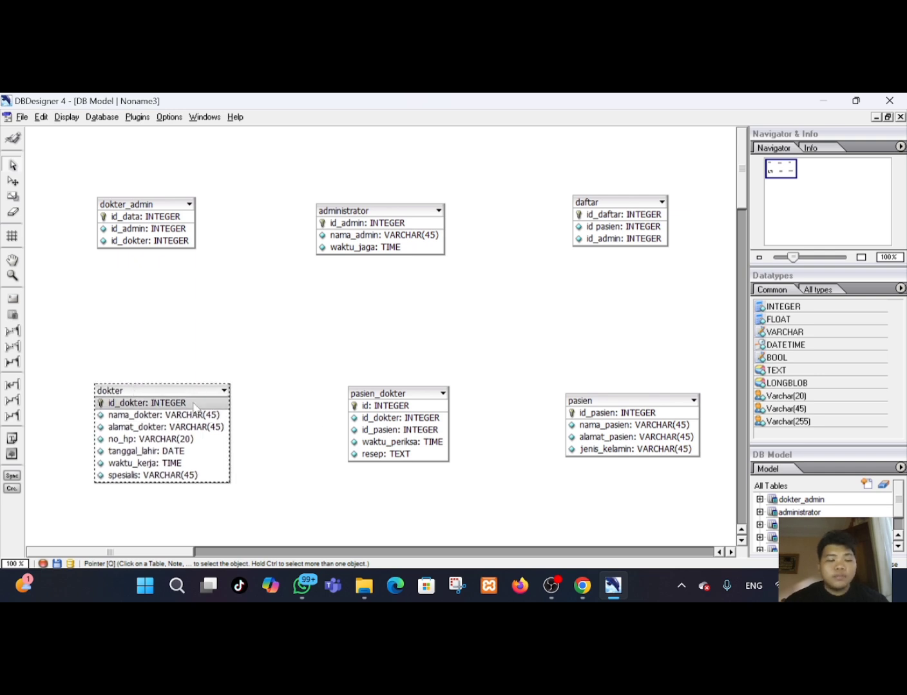
drag(180, 393, 166, 392)
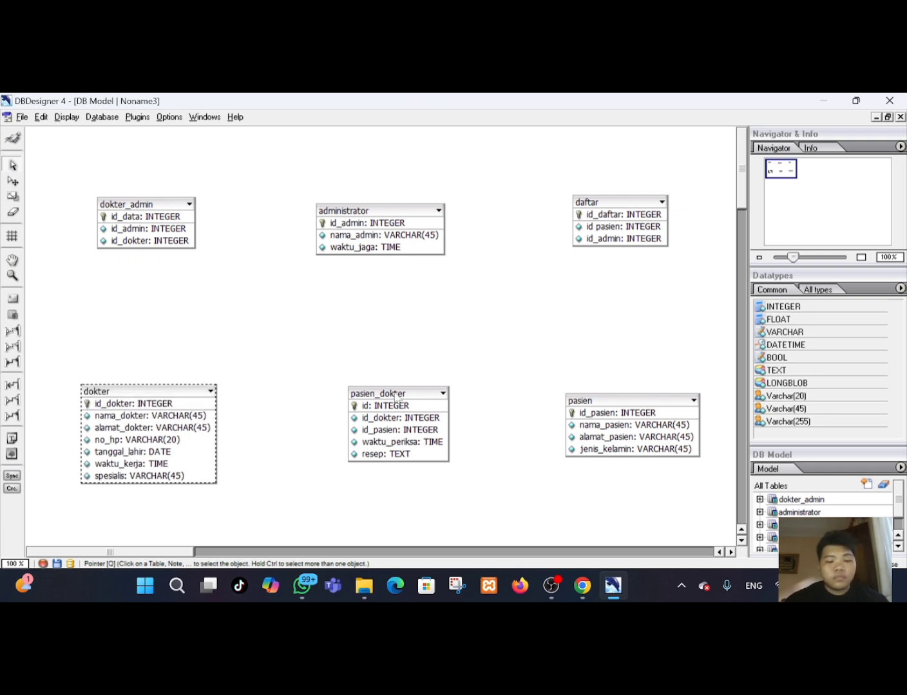
drag(396, 393, 391, 395)
click(598, 401)
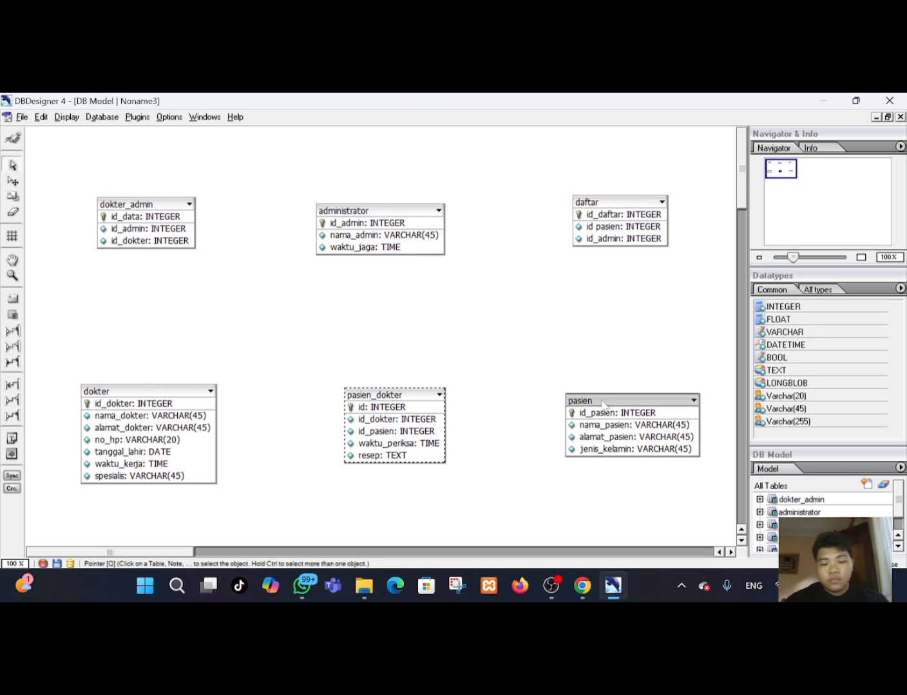
drag(602, 406, 602, 414)
drag(413, 396, 403, 396)
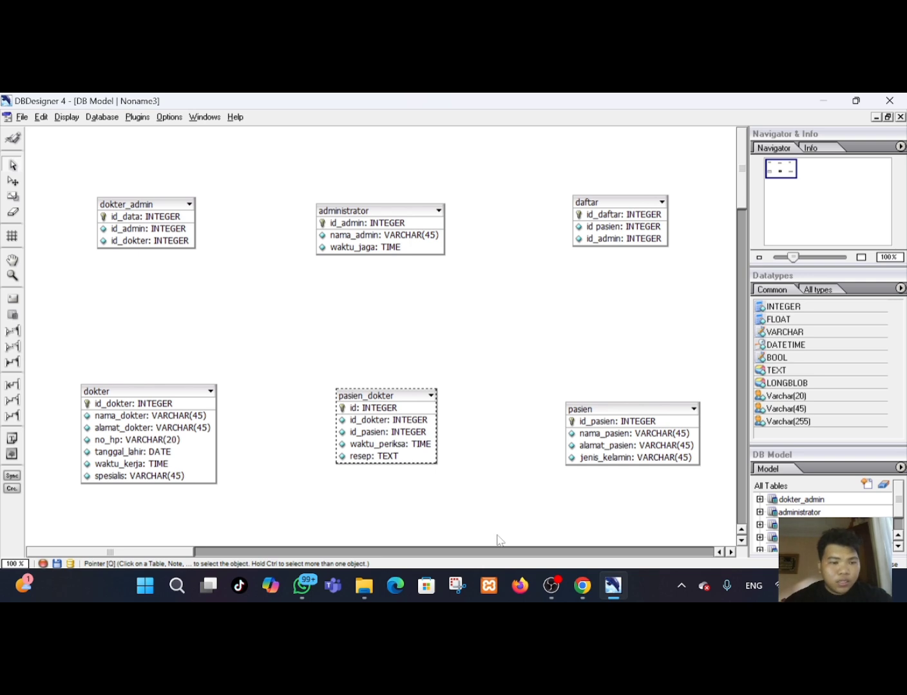
Switch to the ERDPlus diagram in the browser to compare it with the DBDesigner model, then return.
click(581, 591)
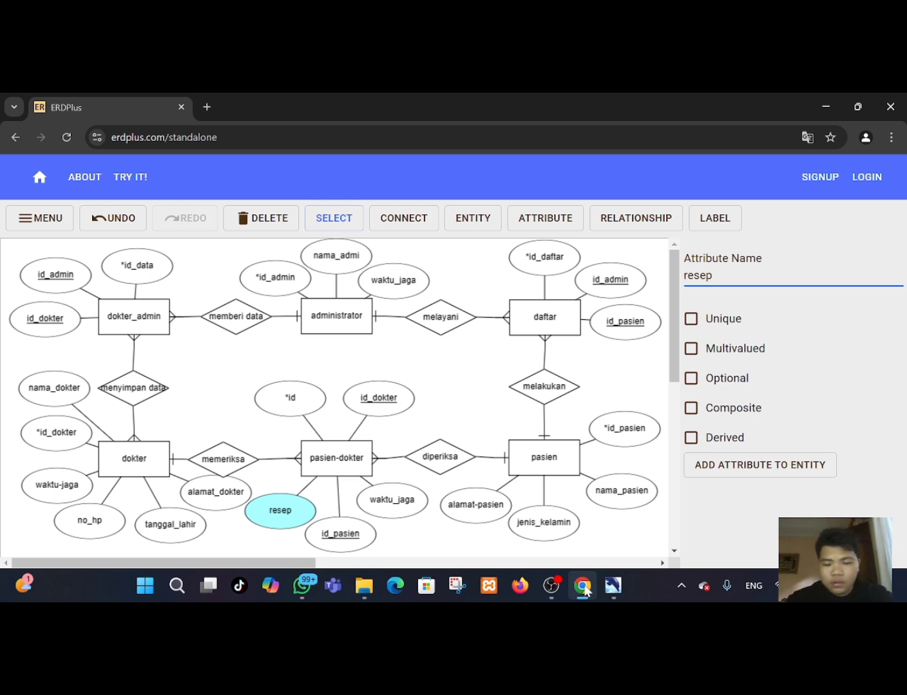
click(614, 597)
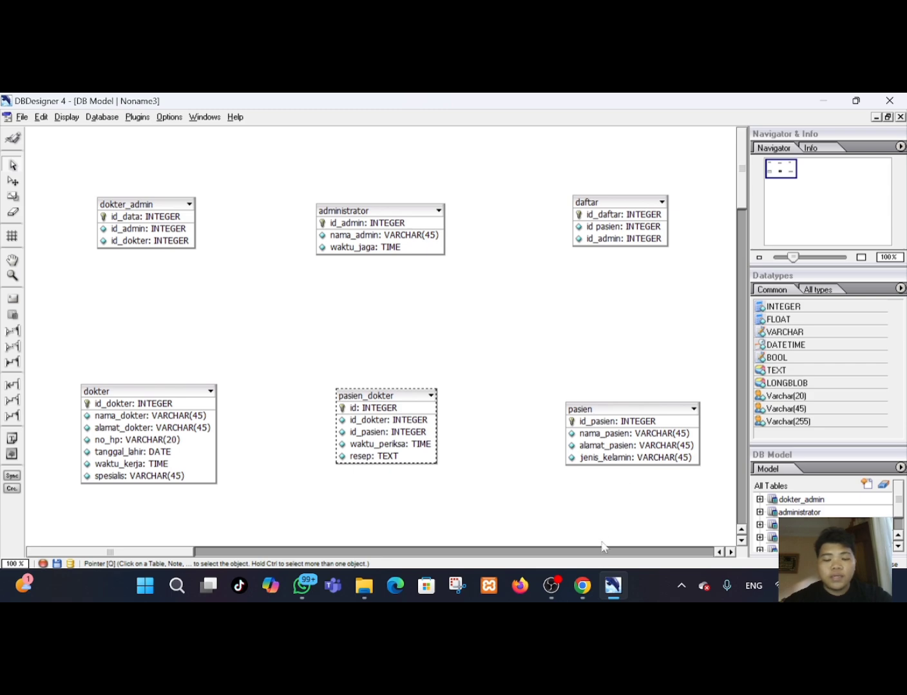
click(610, 584)
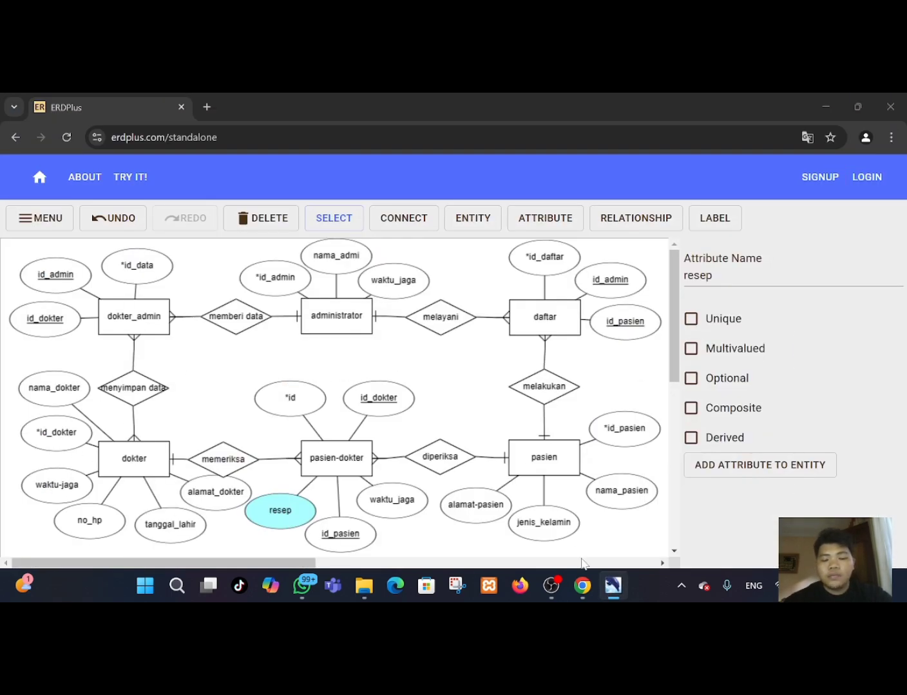
click(582, 587)
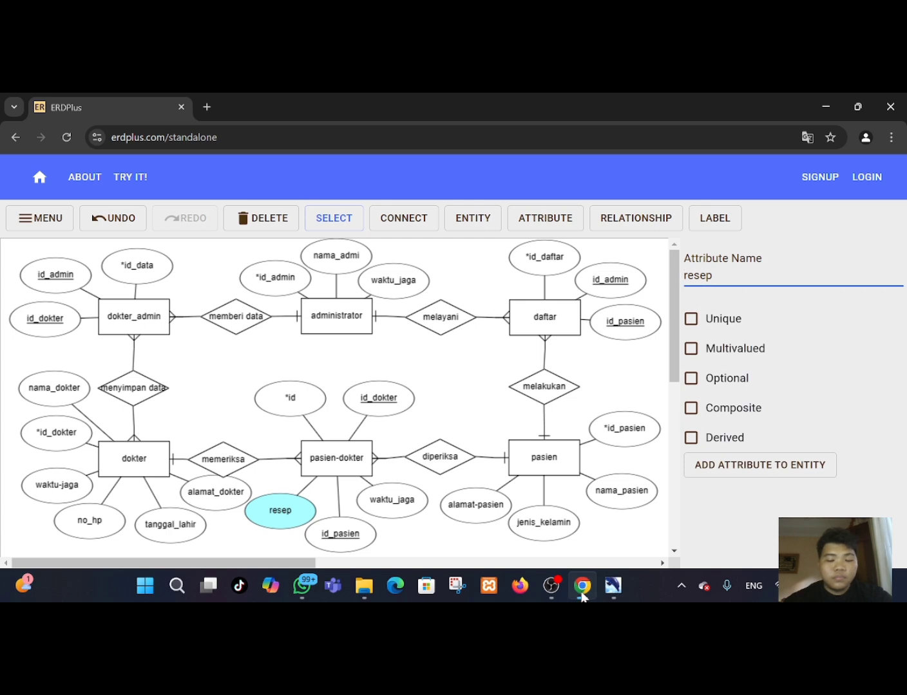
click(603, 591)
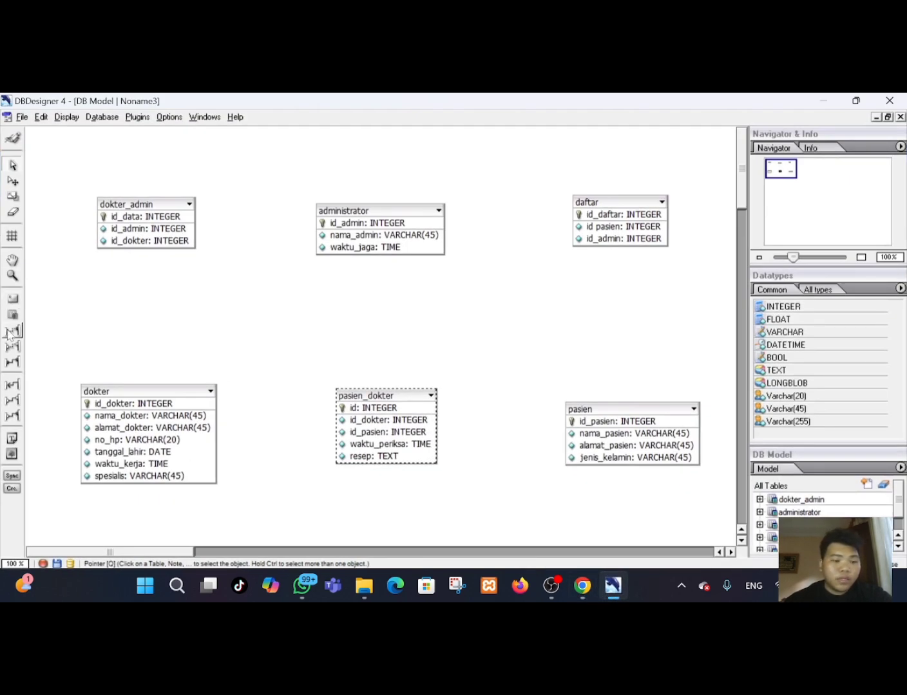
Create a 1:n non-identifying relationship from administrator to dokter_admin and reposition the dokter_admin table.
click(13, 332)
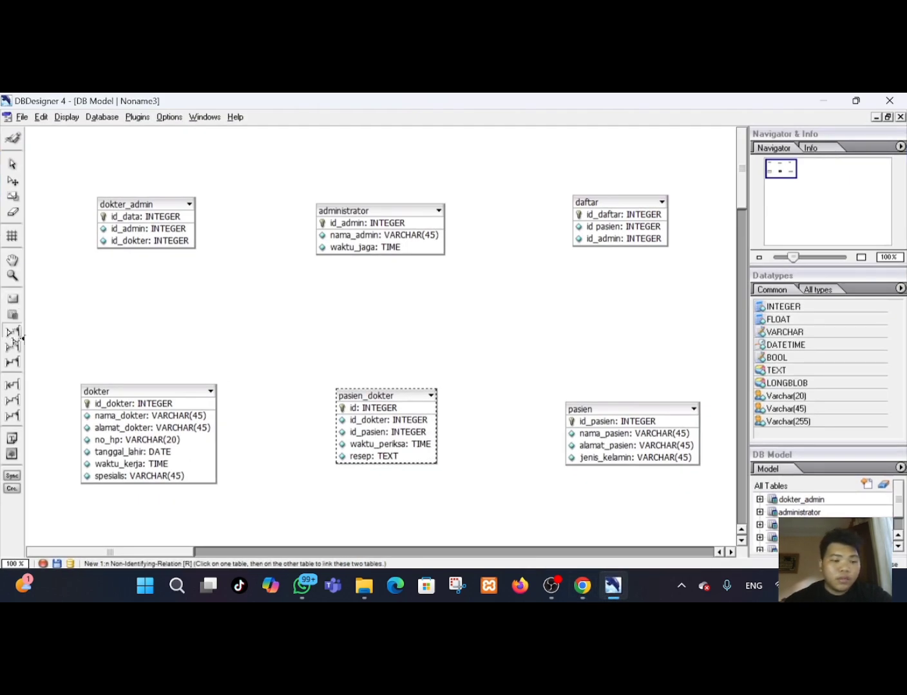
click(338, 220)
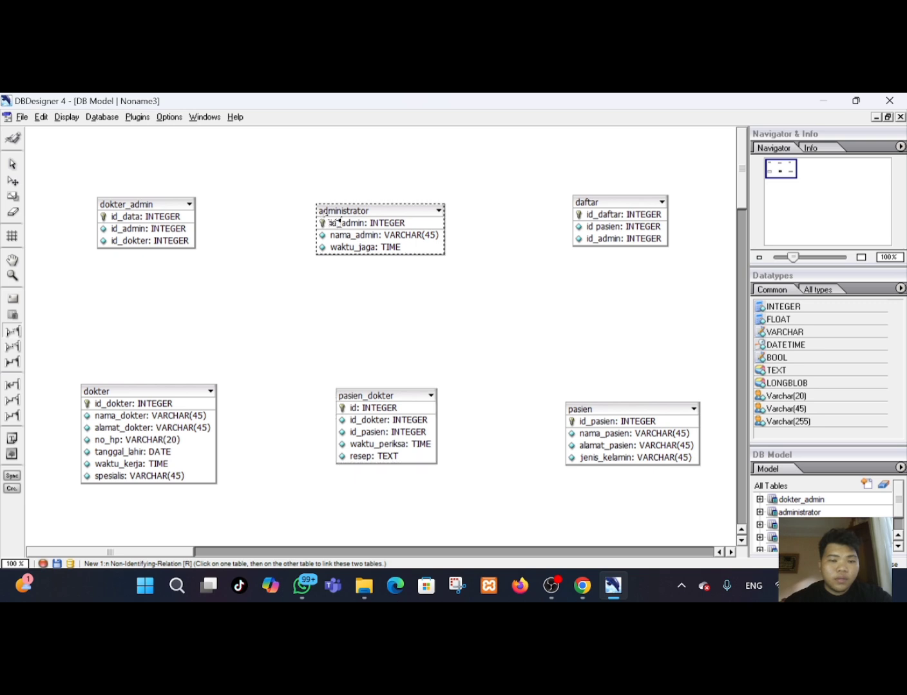
click(182, 208)
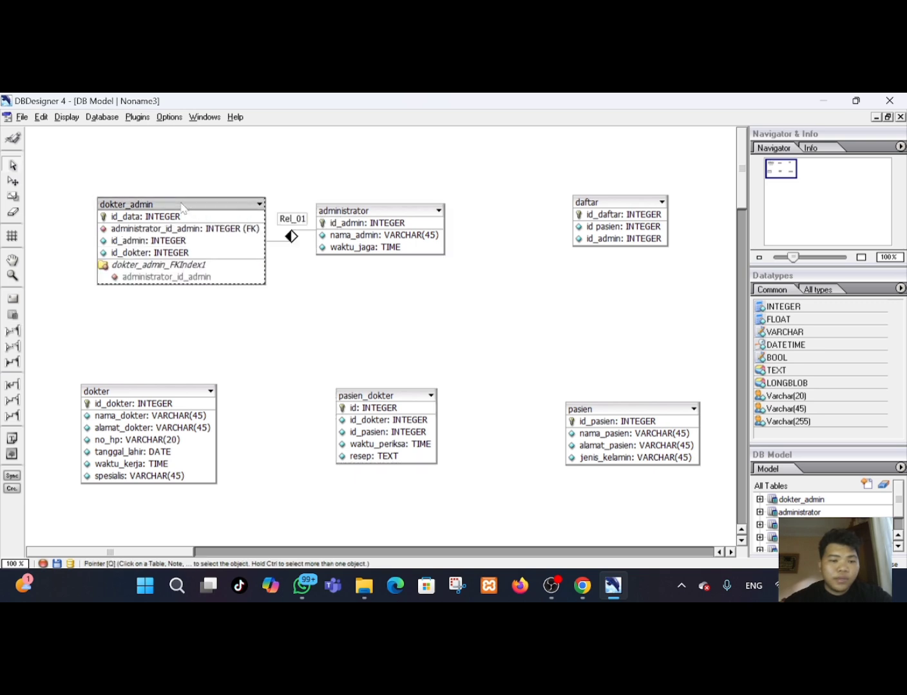
click(366, 242)
drag(179, 204, 159, 194)
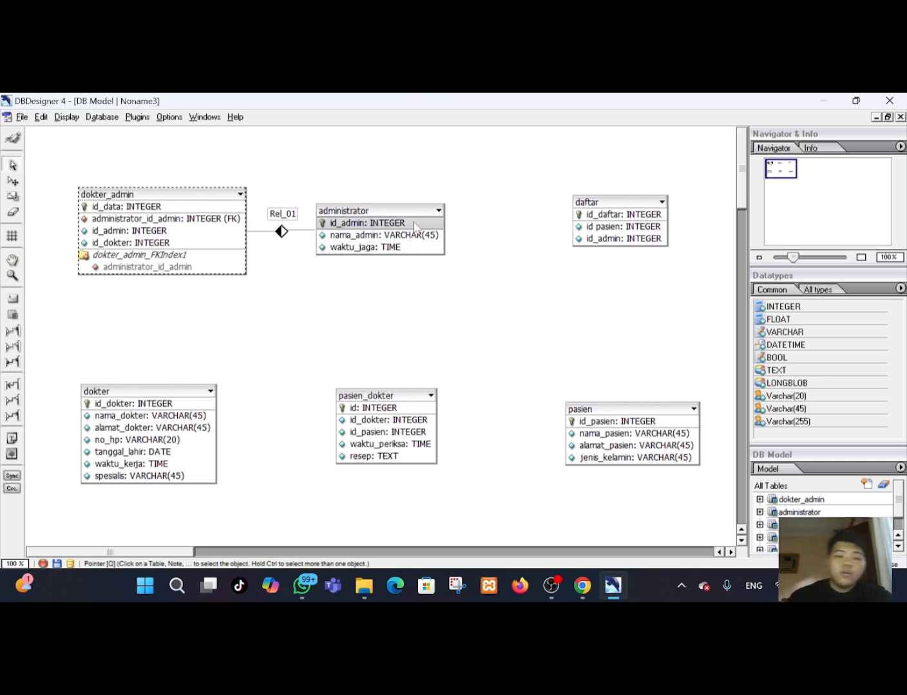
click(276, 216)
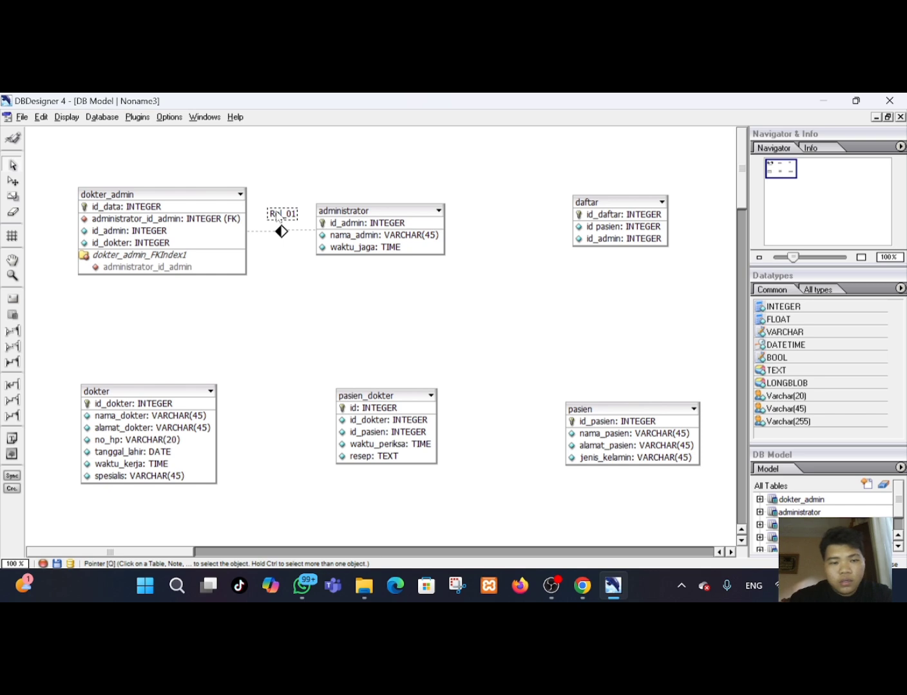
Rename the relationship between administrator and dokter_admin to memberi data, and shift the dokter_admin table slightly left.
double_click(277, 215)
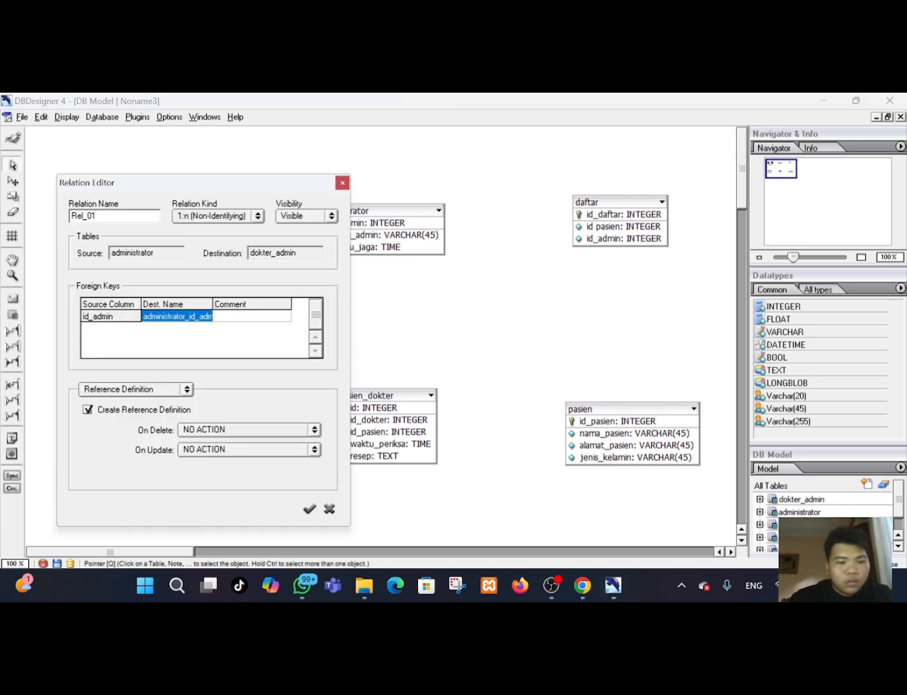
key(BackSpace)
key(BackSpace)
key(BackSpace)
key(BackSpace)
key(BackSpace)
key(BackSpace)
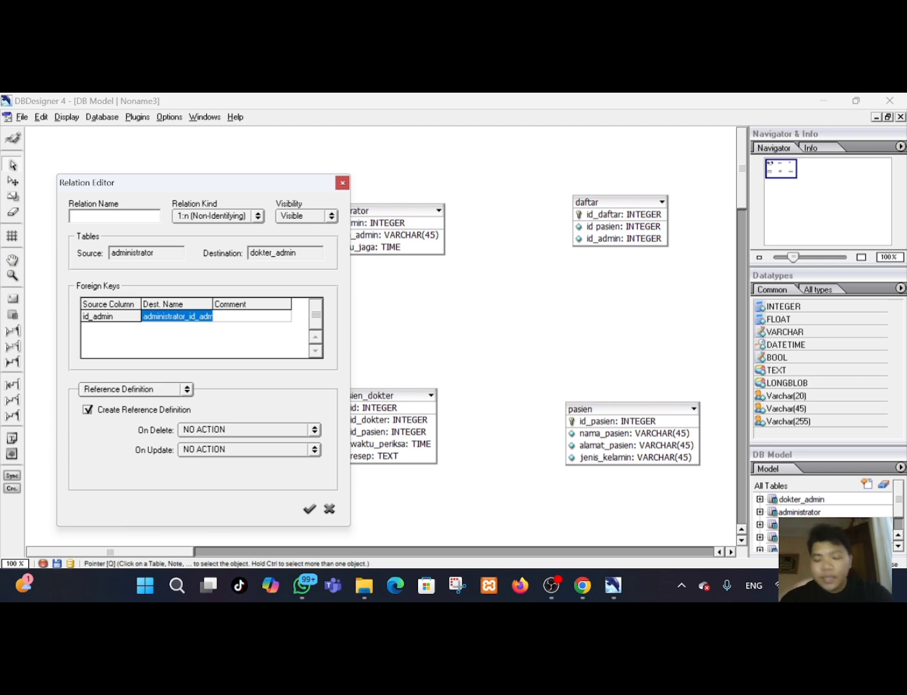
text(memberi data)
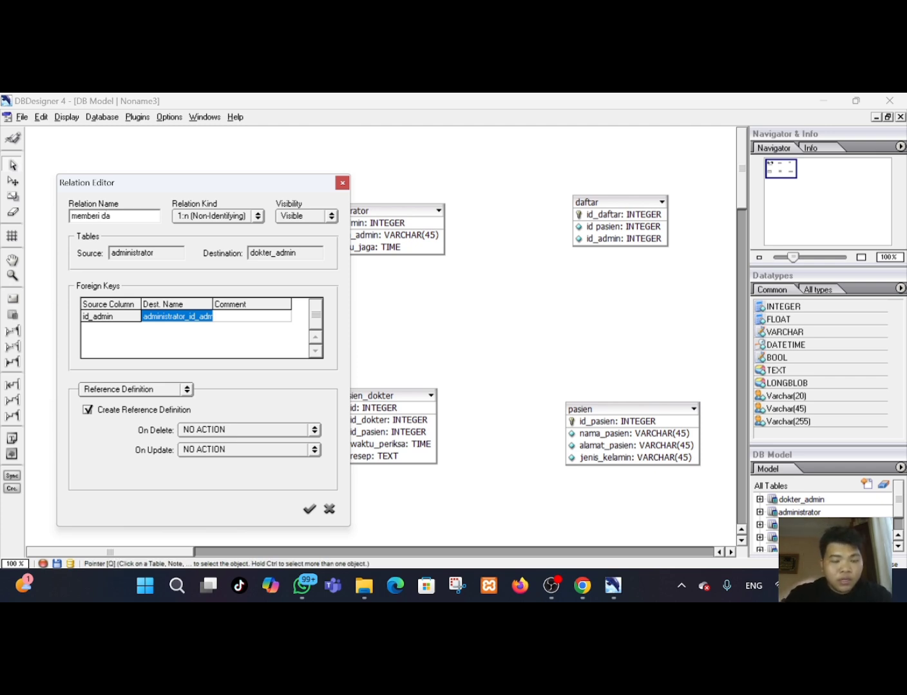
click(309, 510)
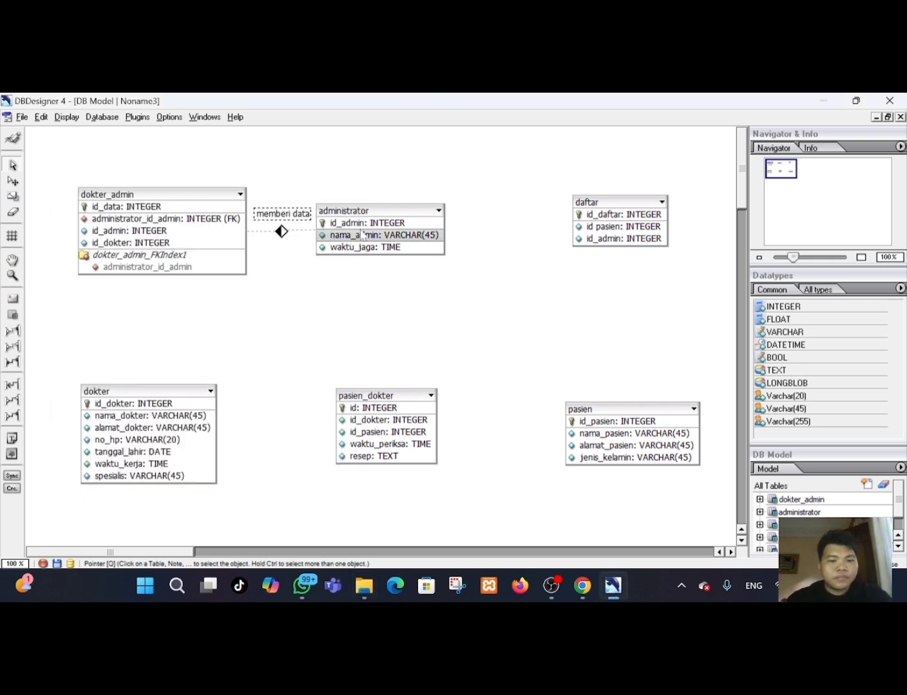
click(189, 192)
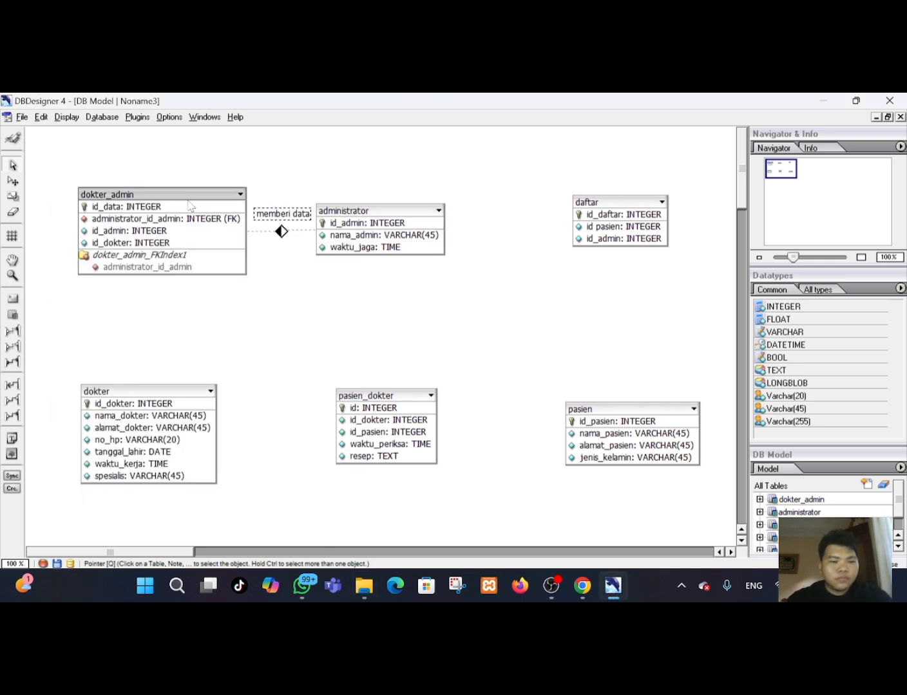
drag(188, 203, 175, 203)
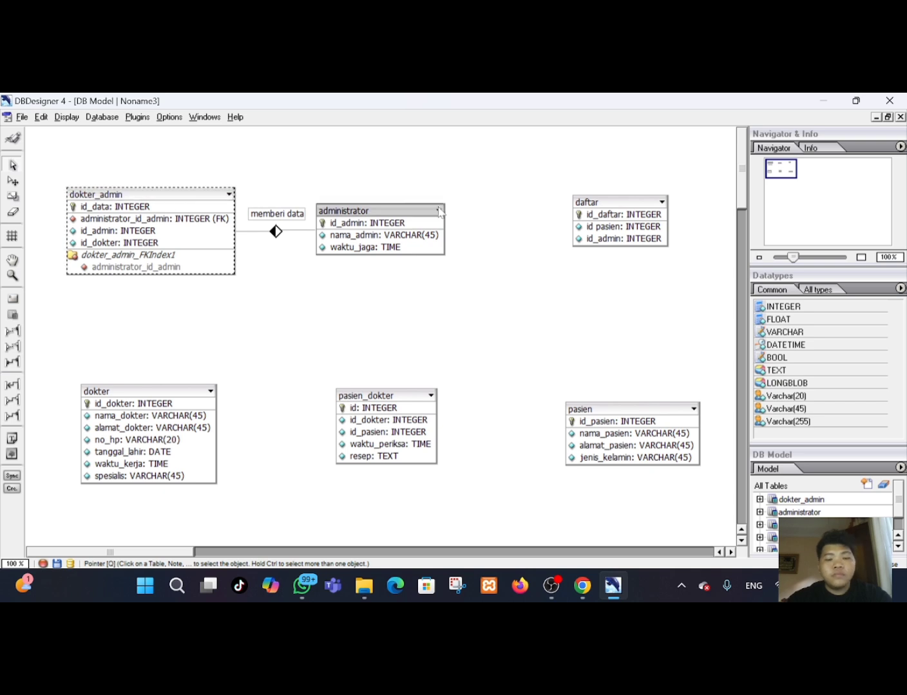
click(13, 332)
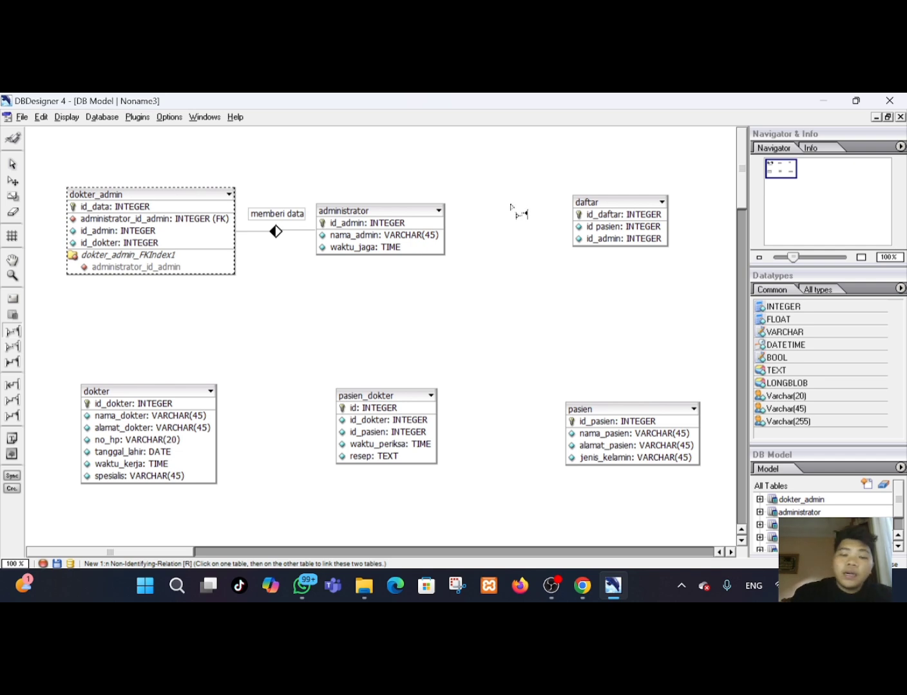
click(443, 211)
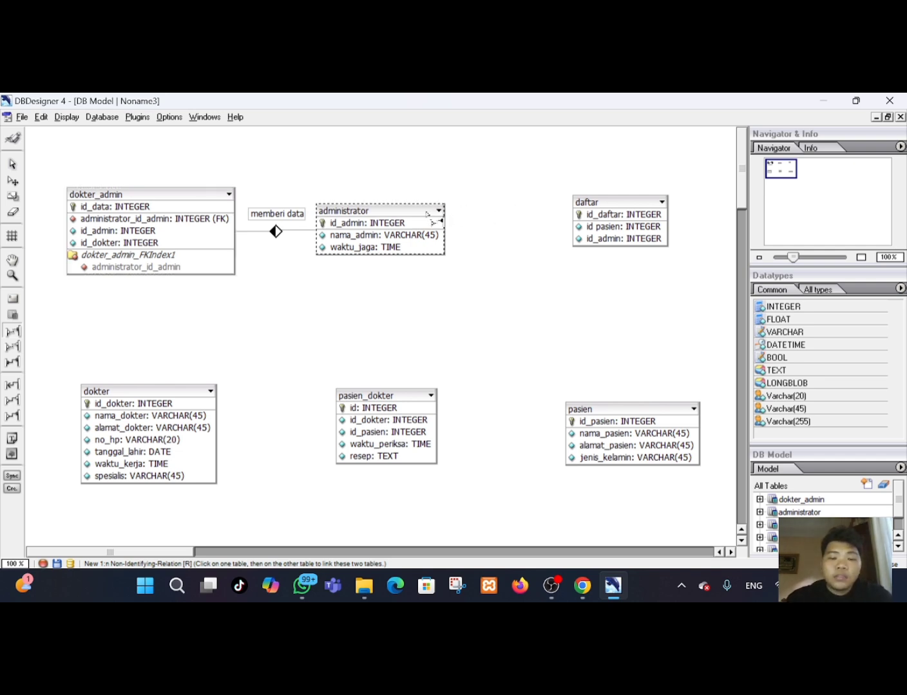
click(429, 216)
click(429, 217)
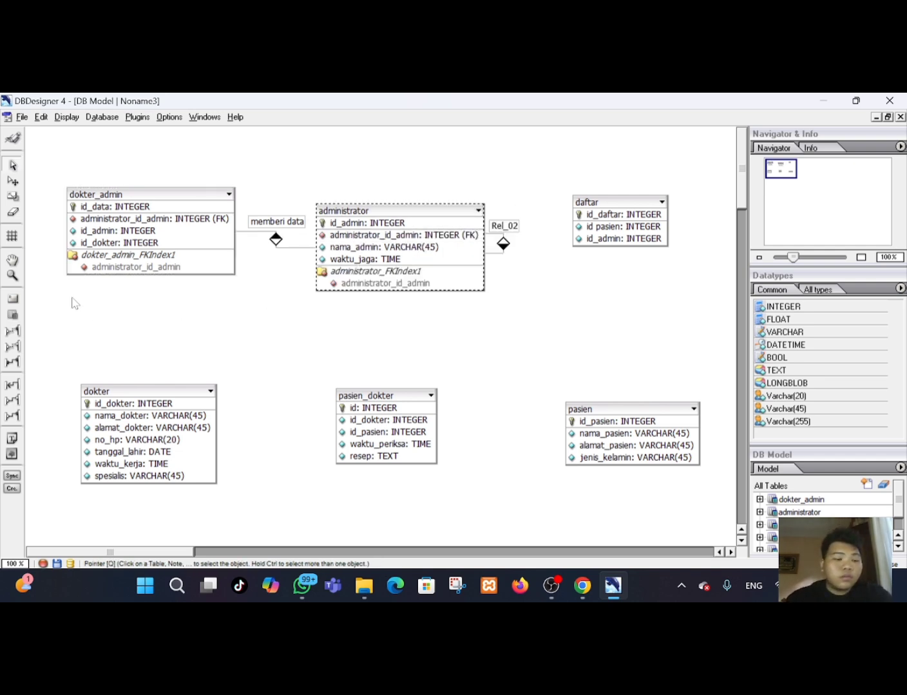
click(12, 210)
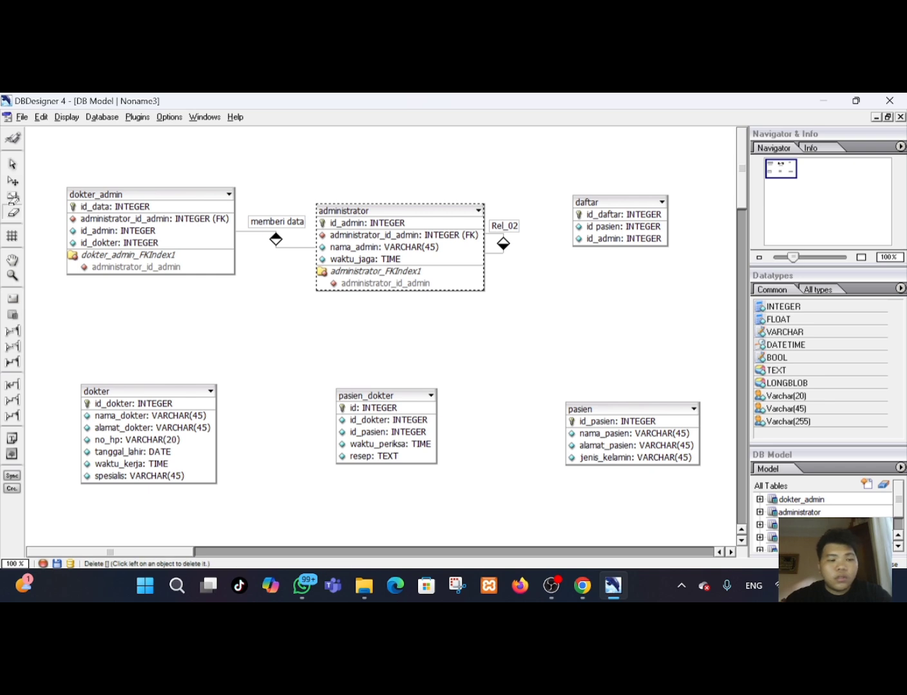
click(502, 244)
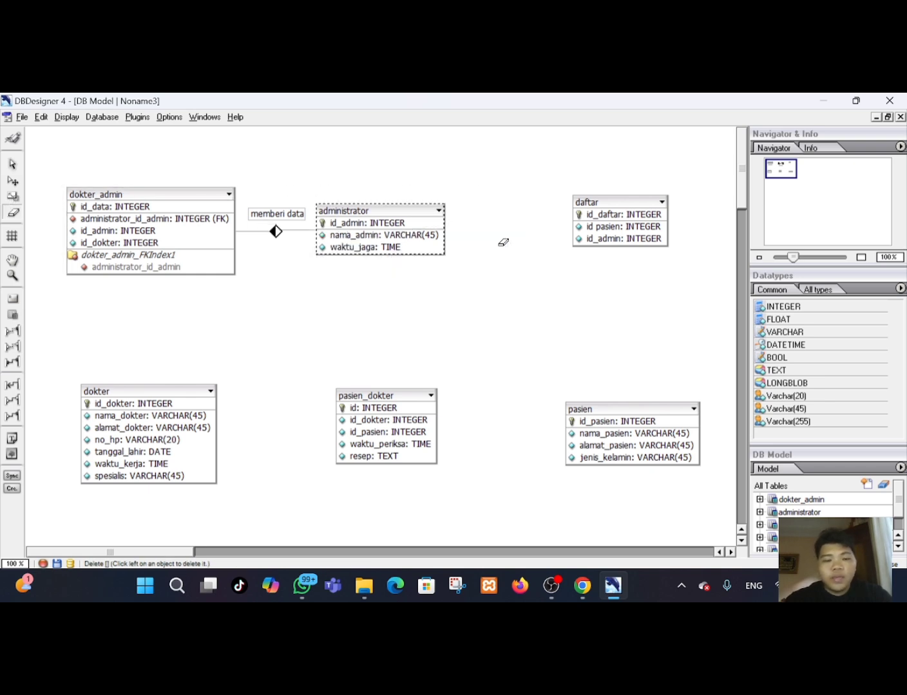
Create a 1:n non-identifying relationship from administrator to daftar and reposition the daftar table.
click(11, 331)
click(399, 218)
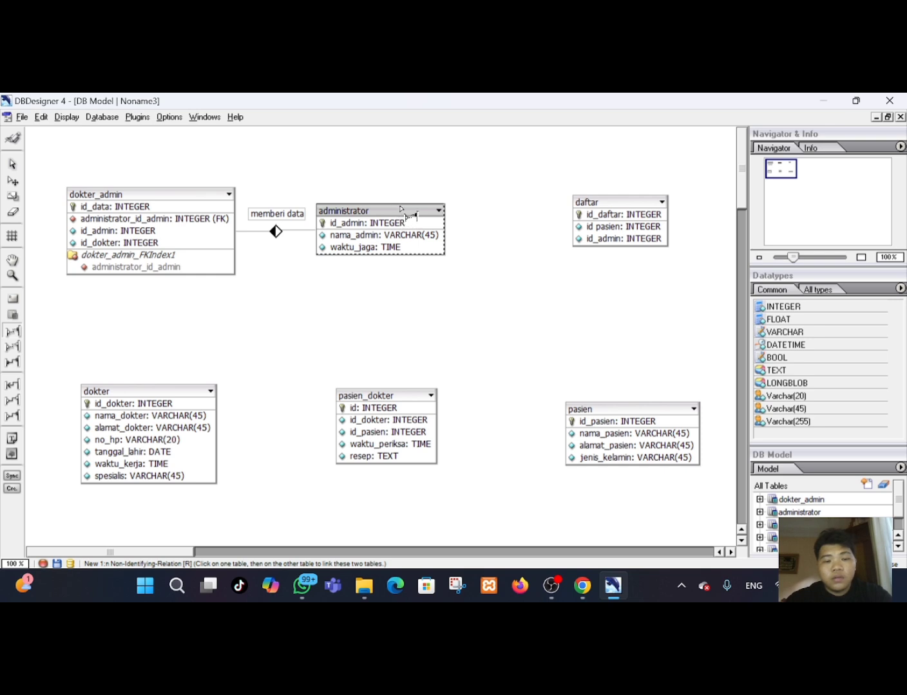
click(638, 204)
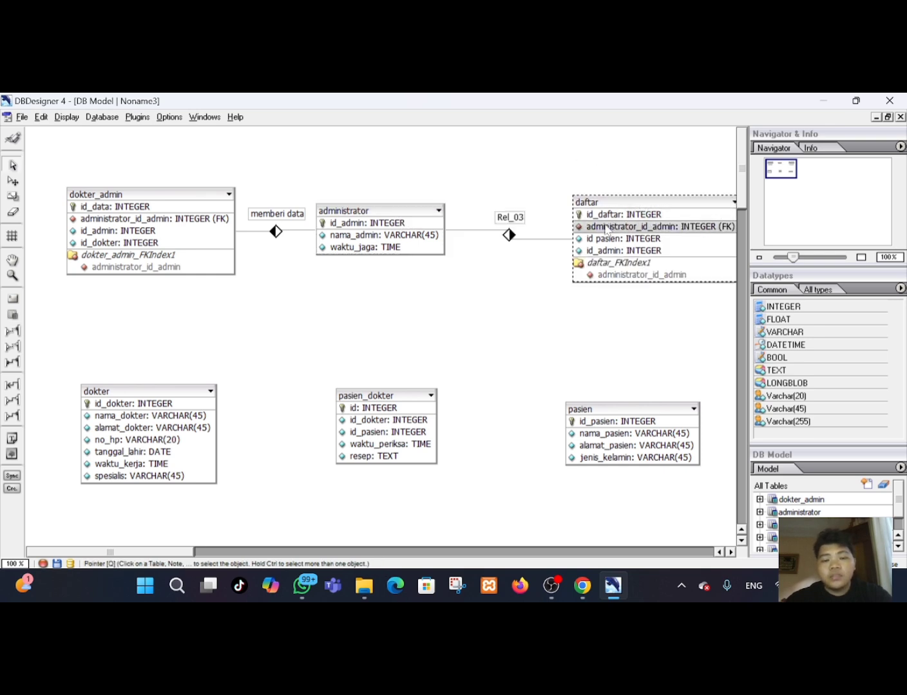
drag(628, 215, 629, 207)
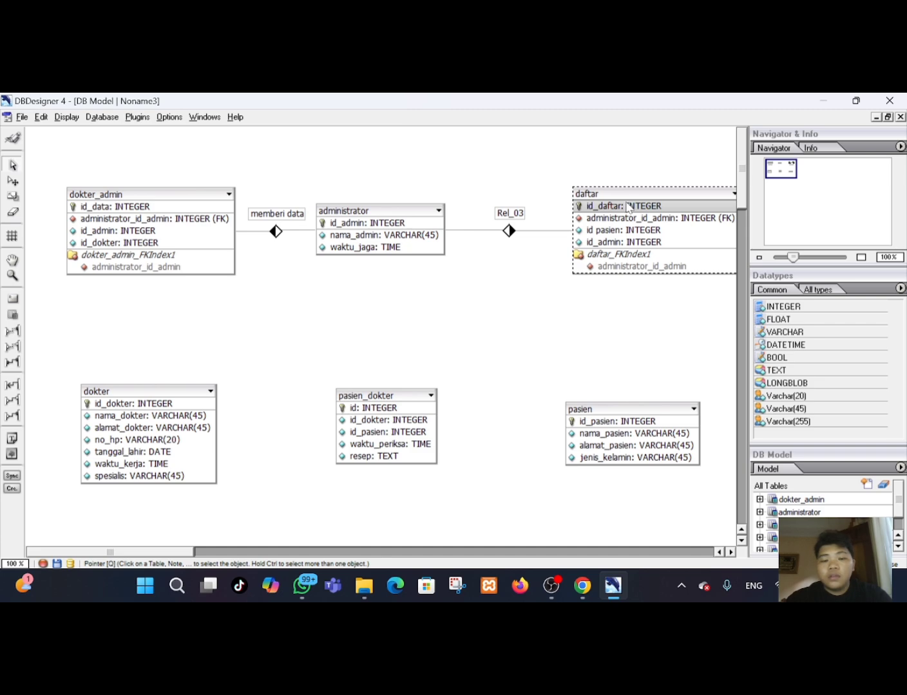
double_click(629, 207)
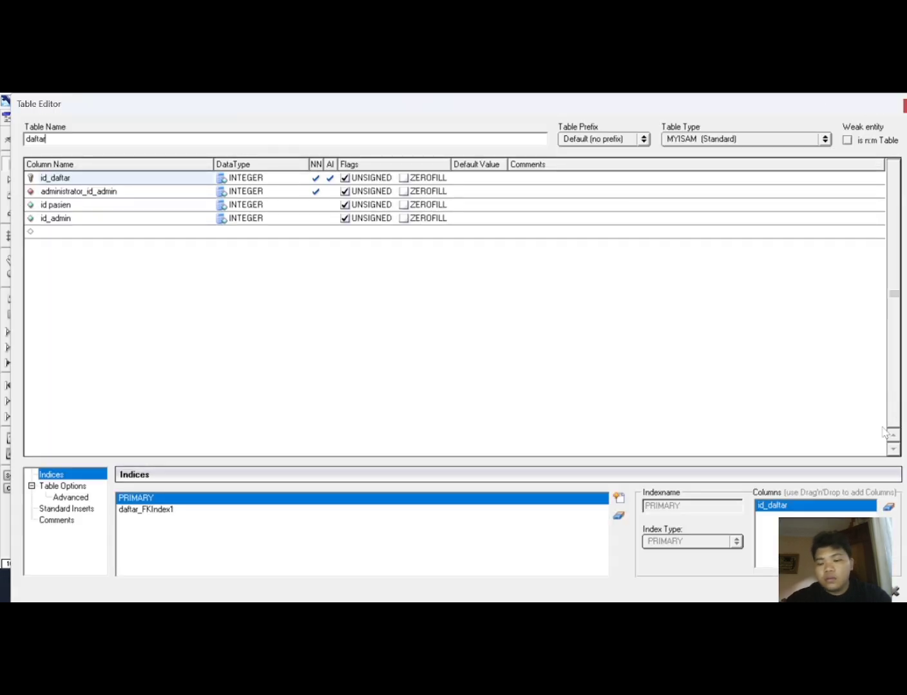
click(881, 591)
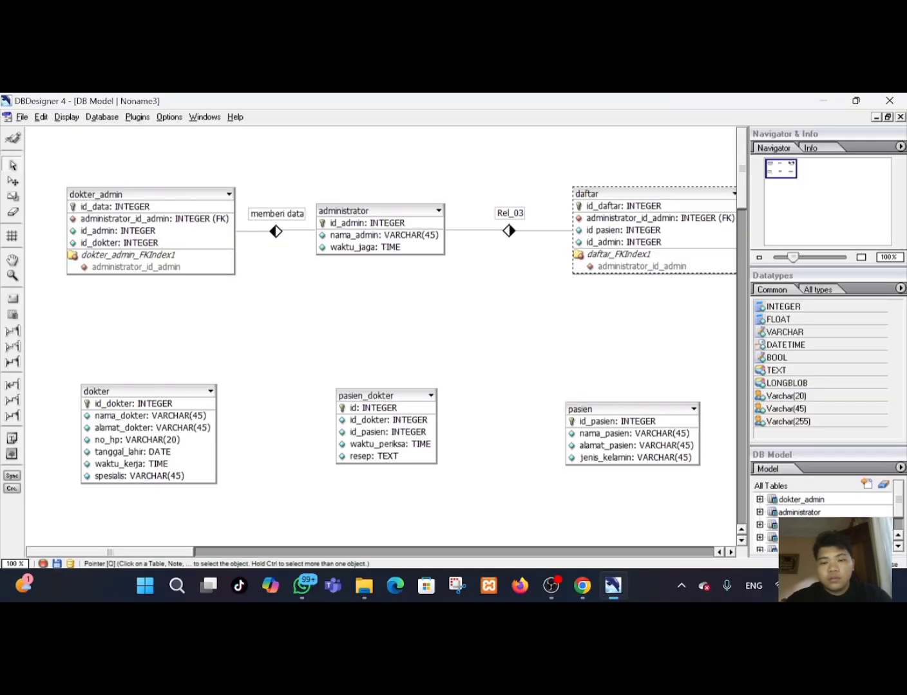
drag(628, 195, 611, 197)
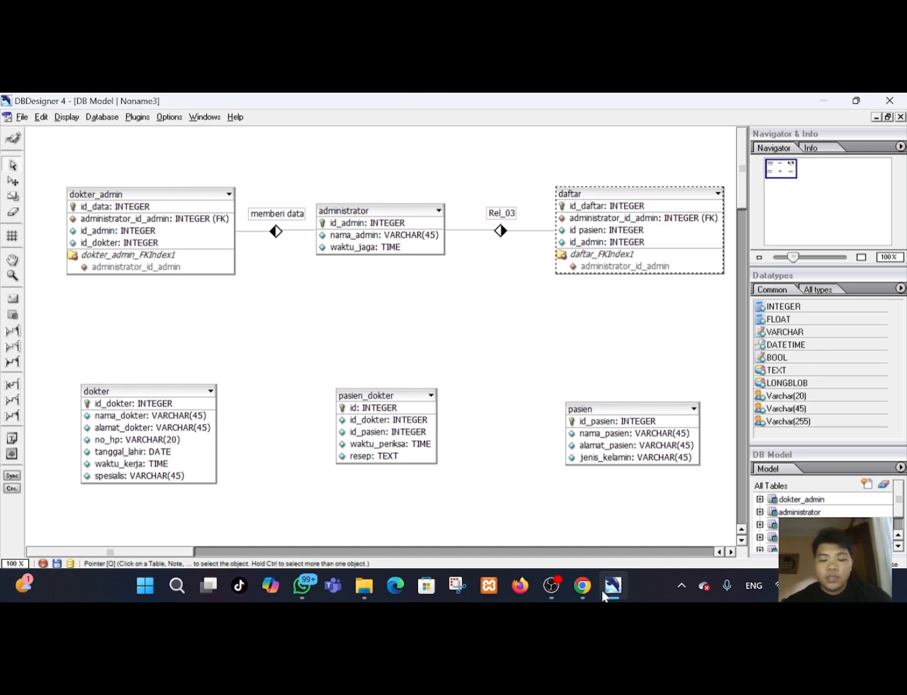
Create a 1:n non-identifying relationship from pasien to daftar and reposition the pasien and daftar tables.
click(583, 586)
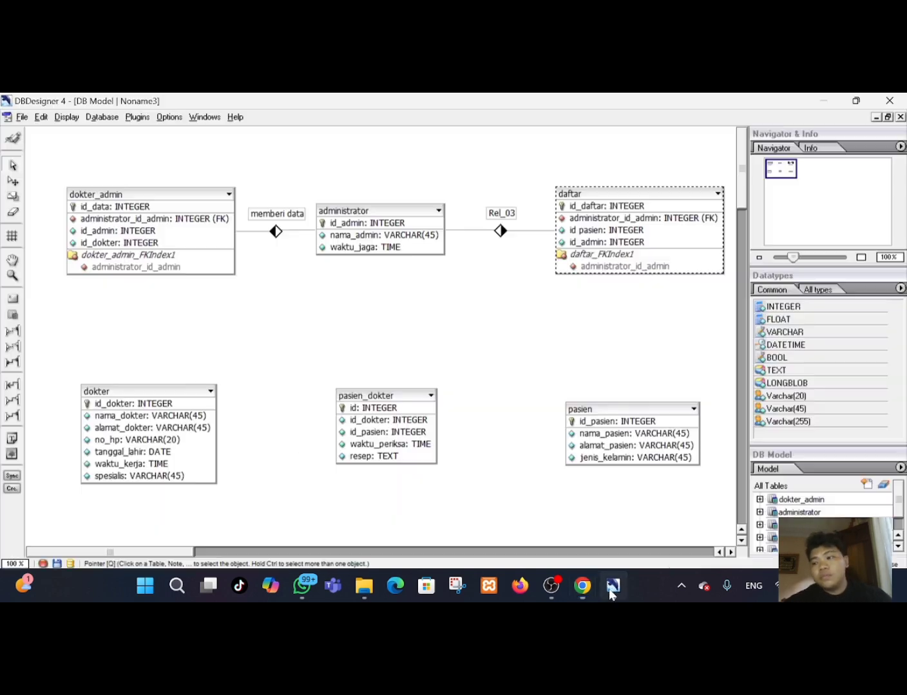
click(611, 586)
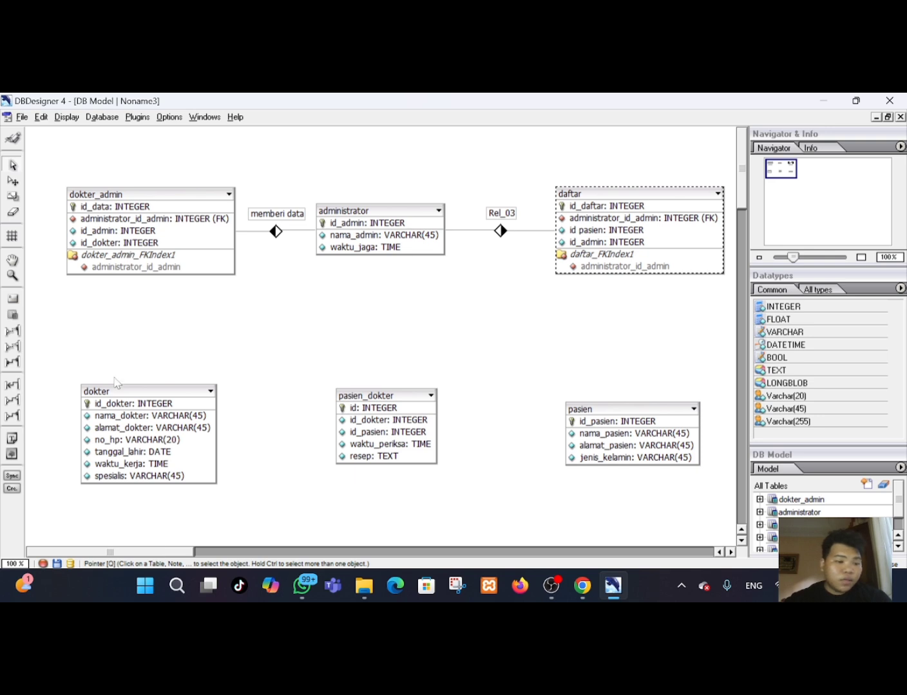
click(11, 331)
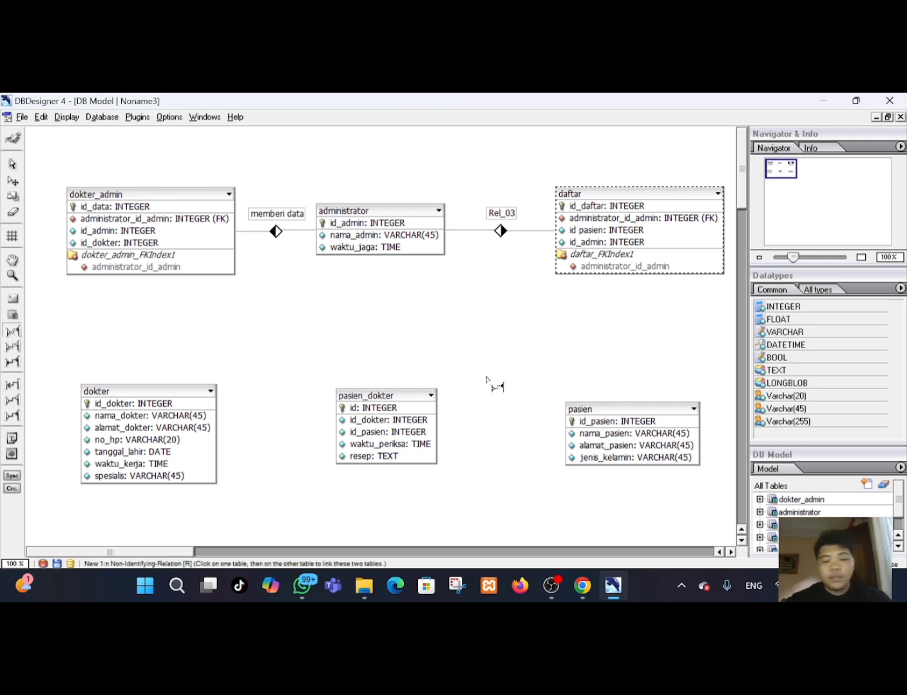
click(616, 413)
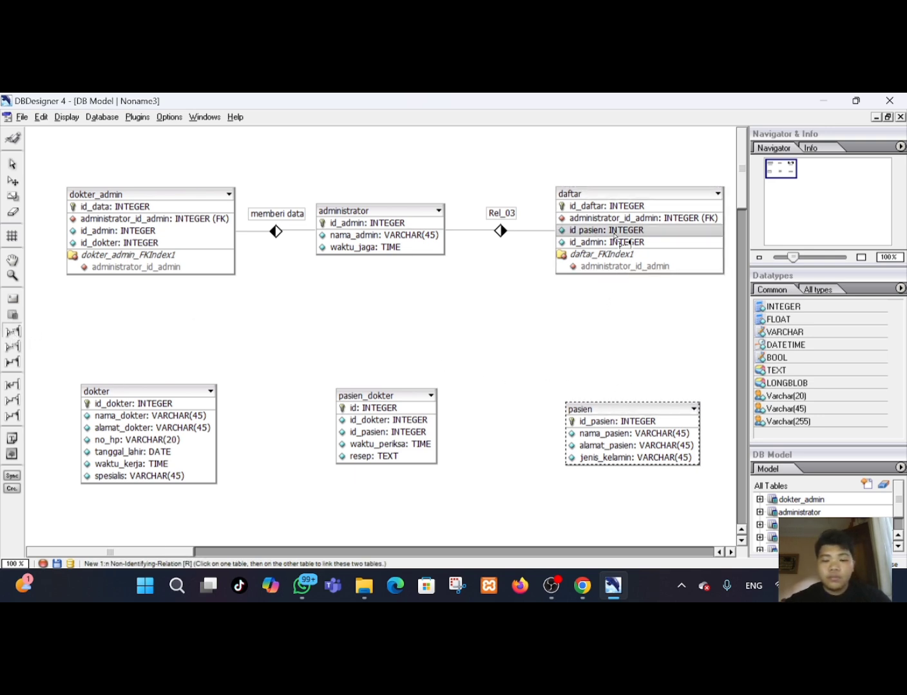
click(614, 200)
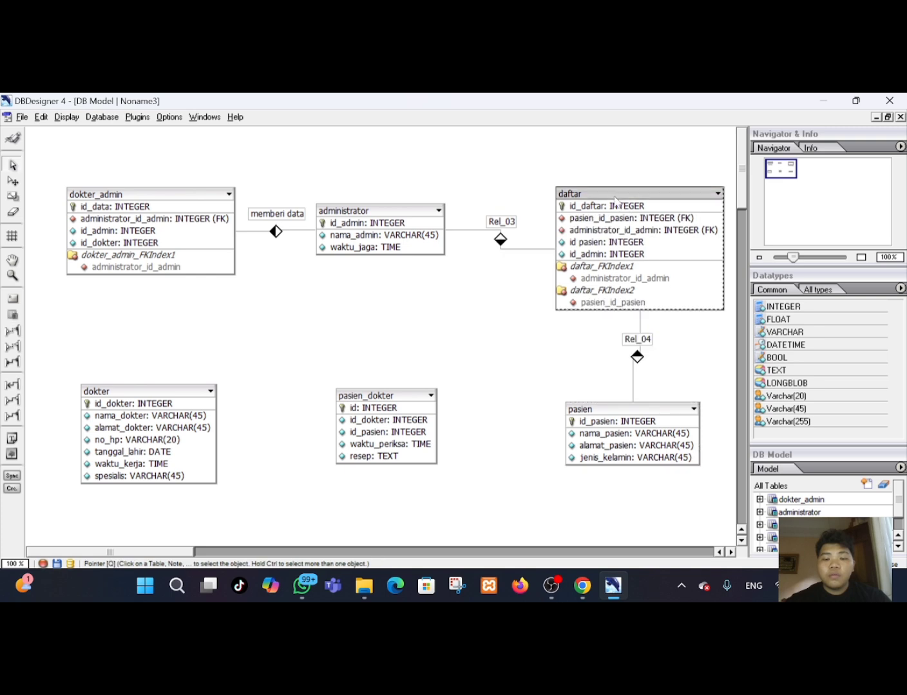
drag(633, 410, 640, 413)
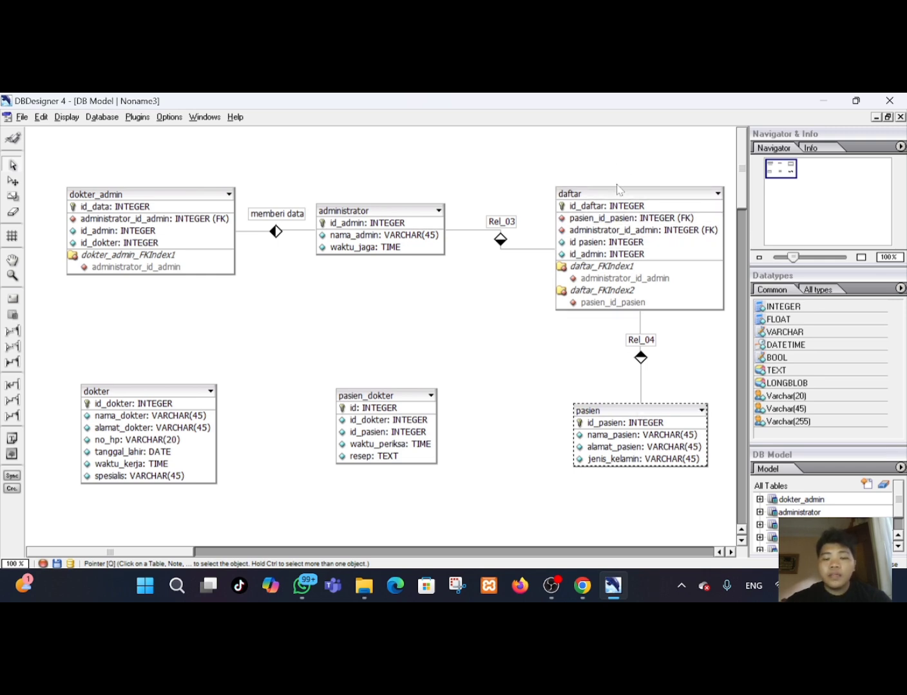
drag(617, 188, 621, 180)
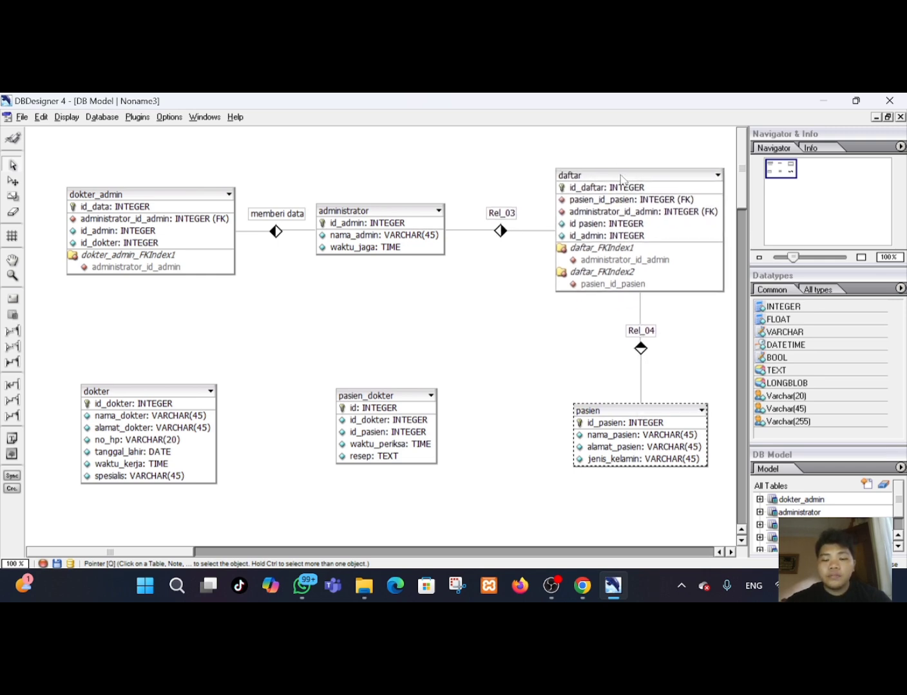
click(621, 179)
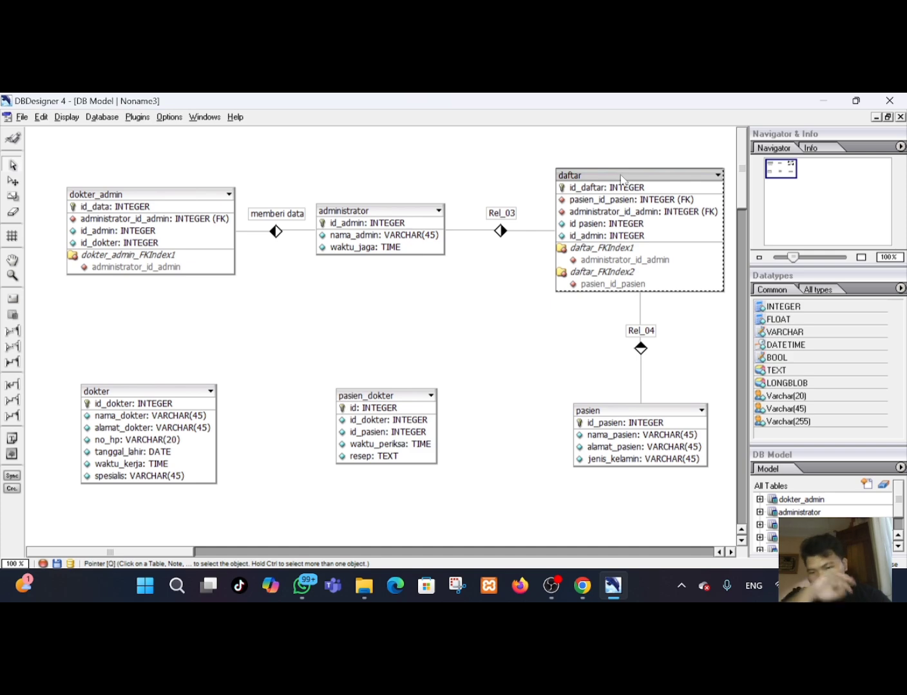
Checking the ERDPlus diagram, create a 1:n non-identifying relationship from pasien to pasien_dokter and reposition pasien_dokter.
click(584, 589)
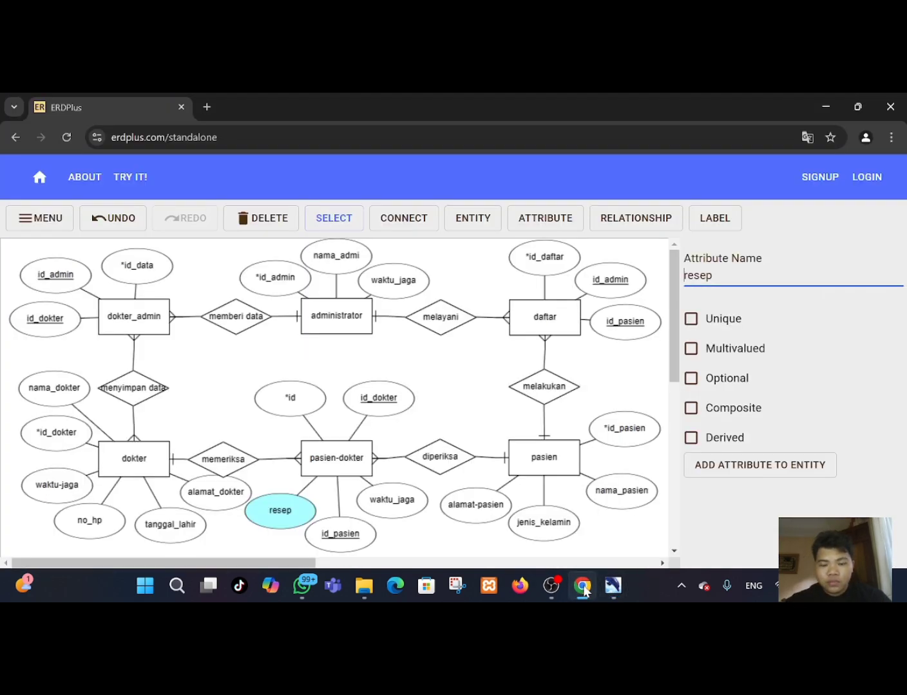
click(584, 588)
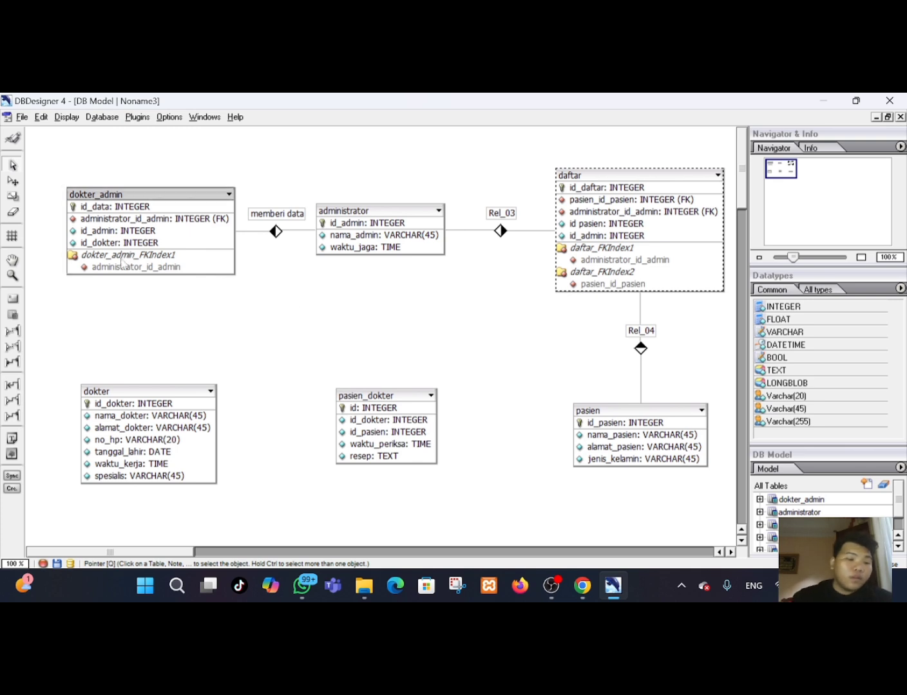
click(12, 331)
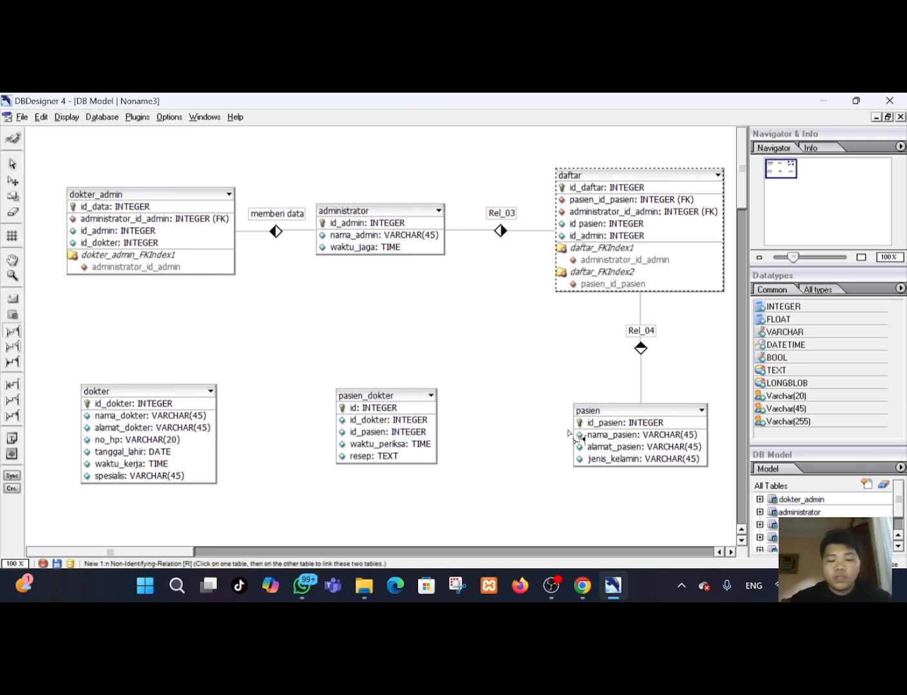
click(582, 587)
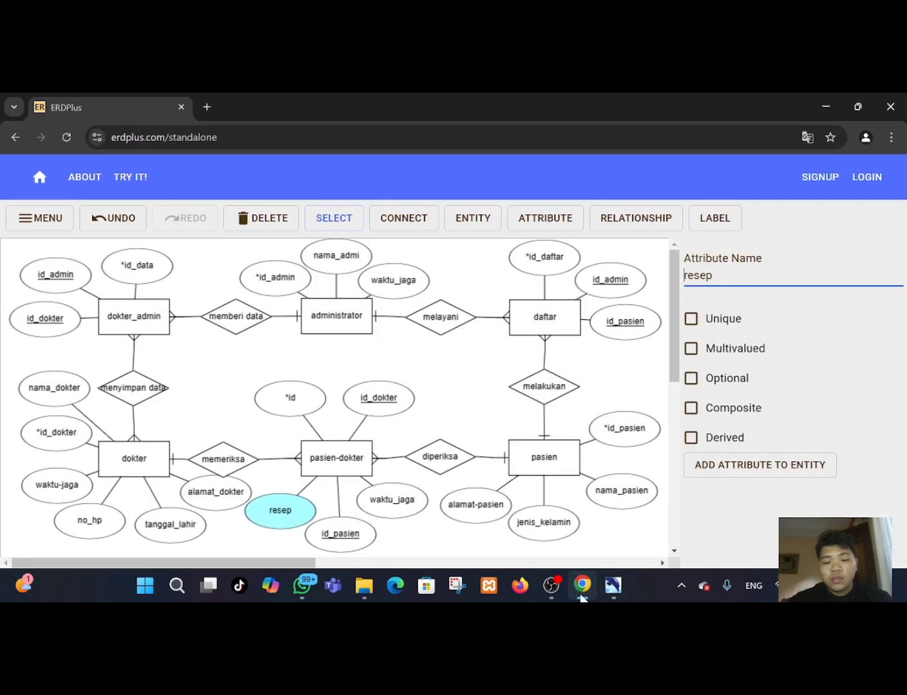
click(611, 586)
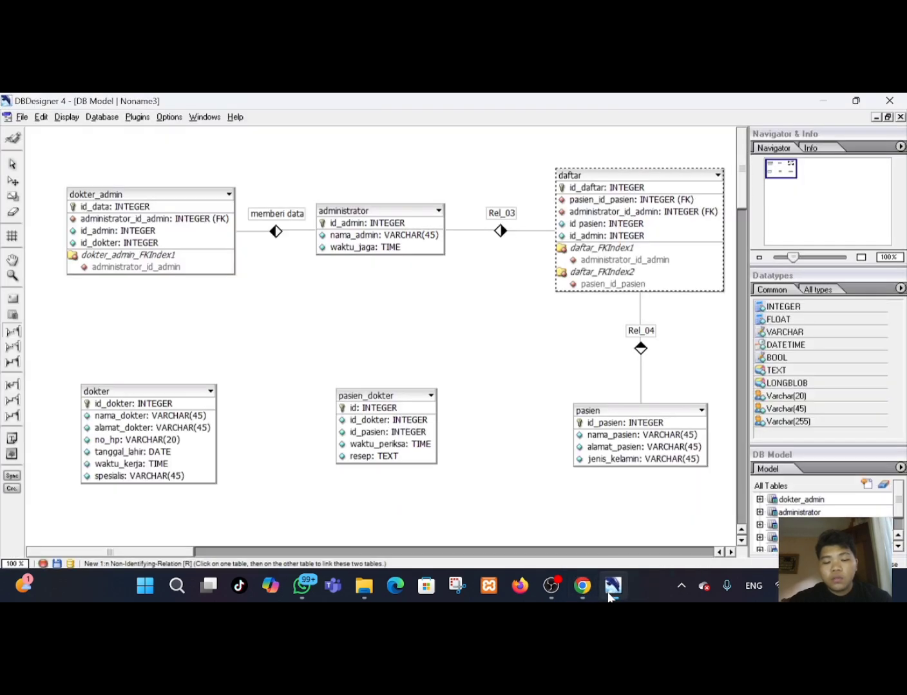
click(592, 429)
click(415, 393)
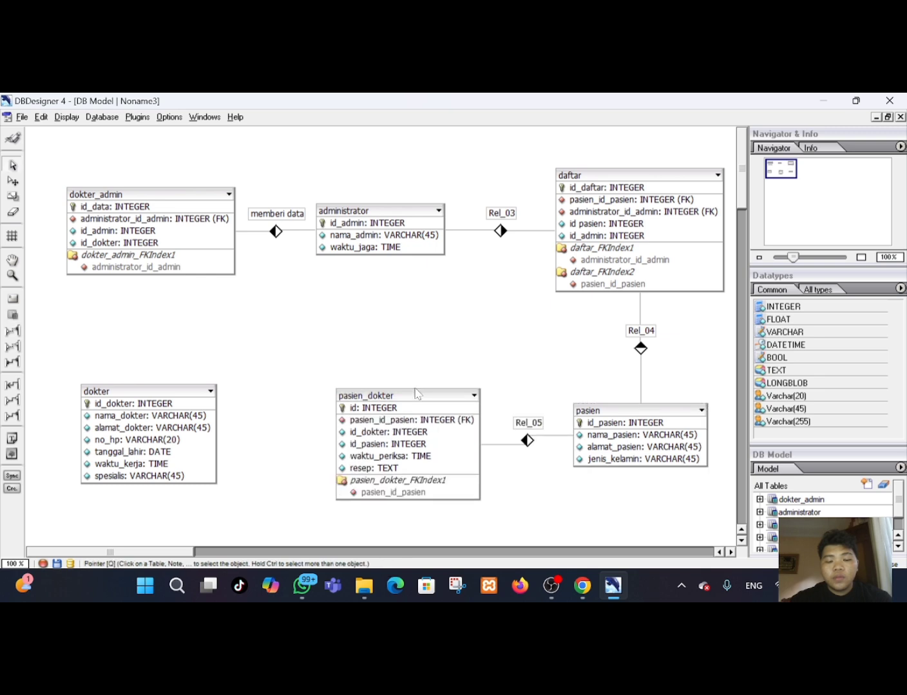
click(442, 407)
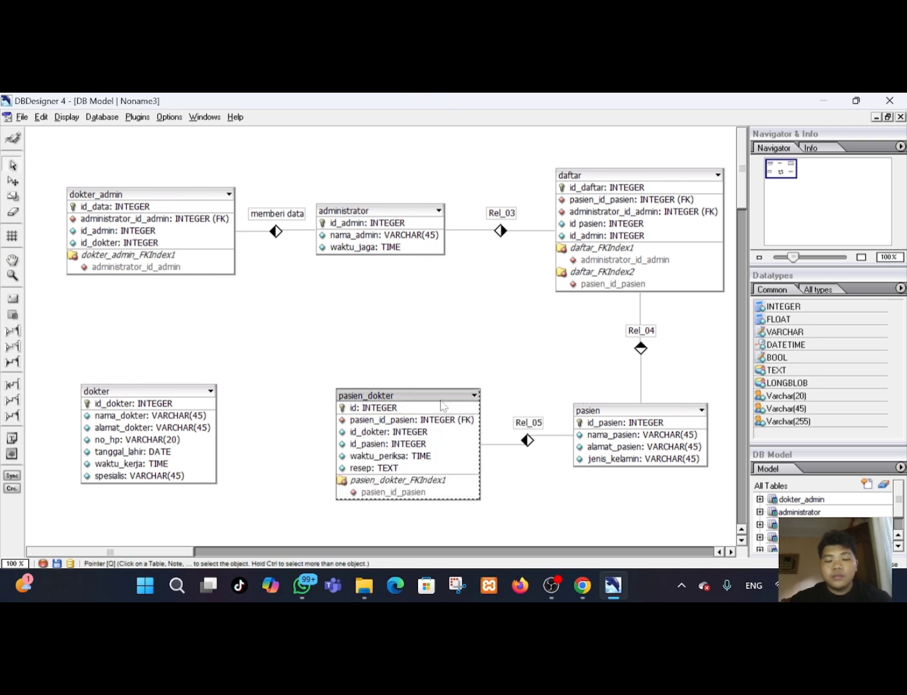
drag(442, 406, 435, 397)
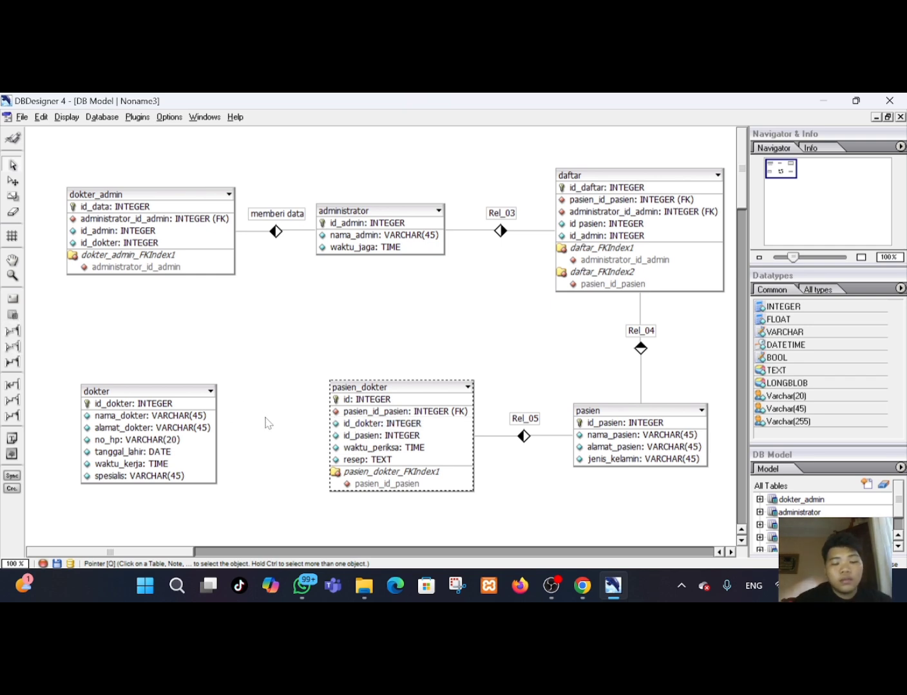
click(582, 586)
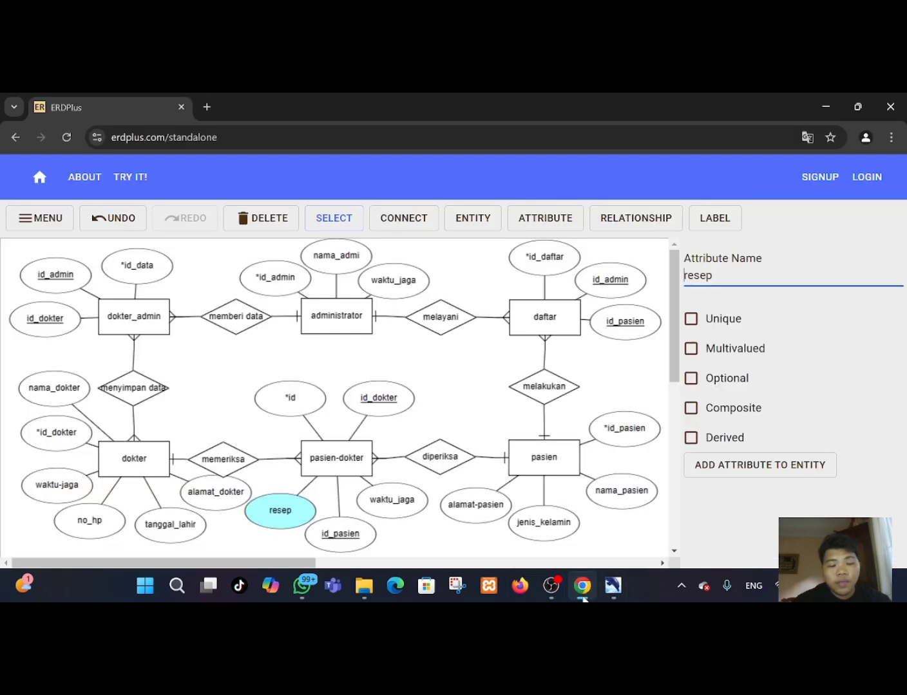
click(582, 599)
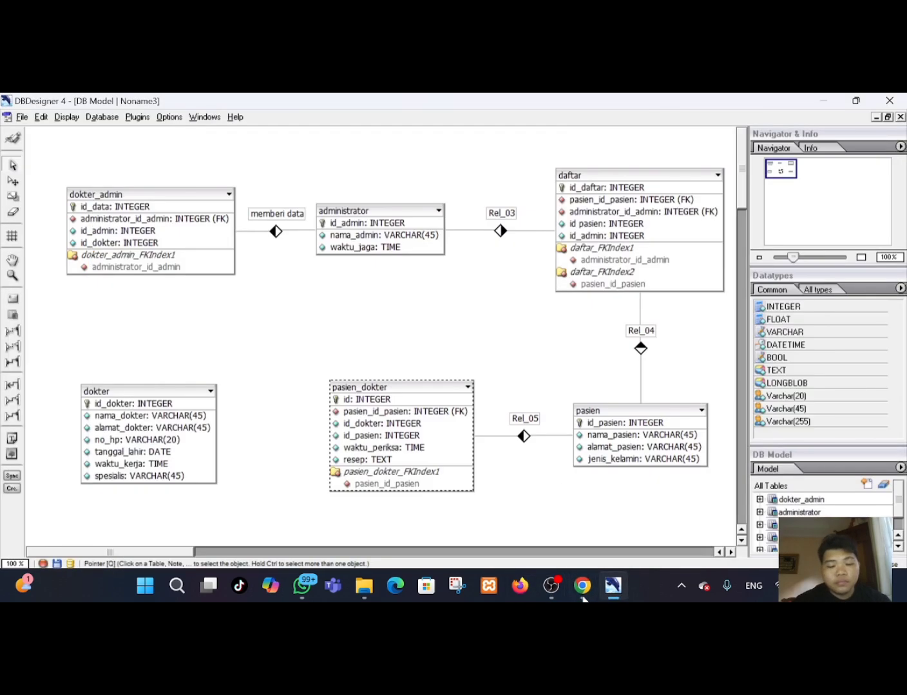
click(212, 391)
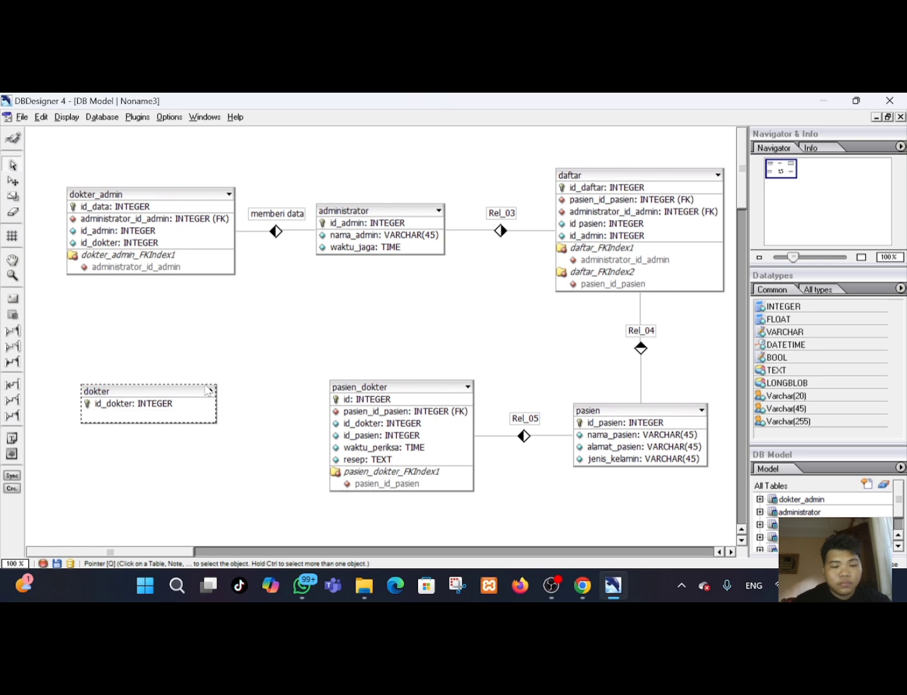
click(384, 390)
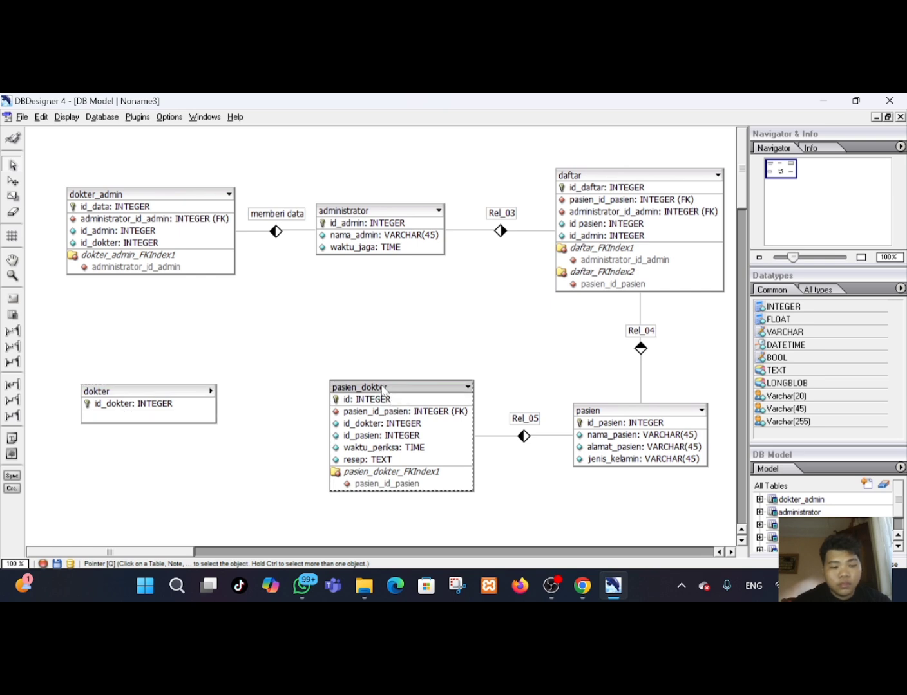
click(206, 392)
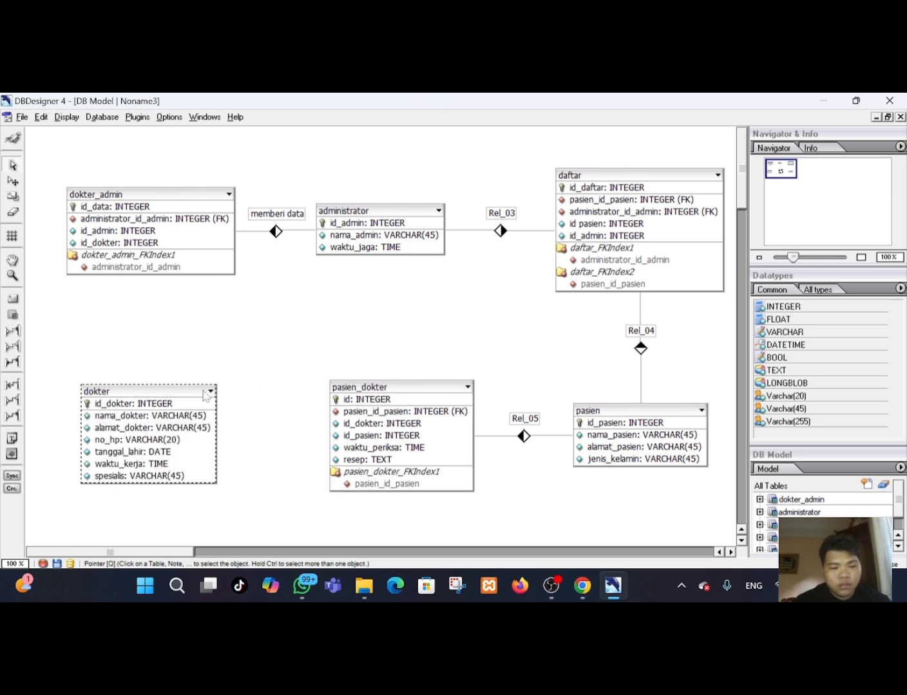
Create a 1:n non-identifying relationship from dokter to pasien_dokter and move pasien_dokter up slightly.
click(13, 336)
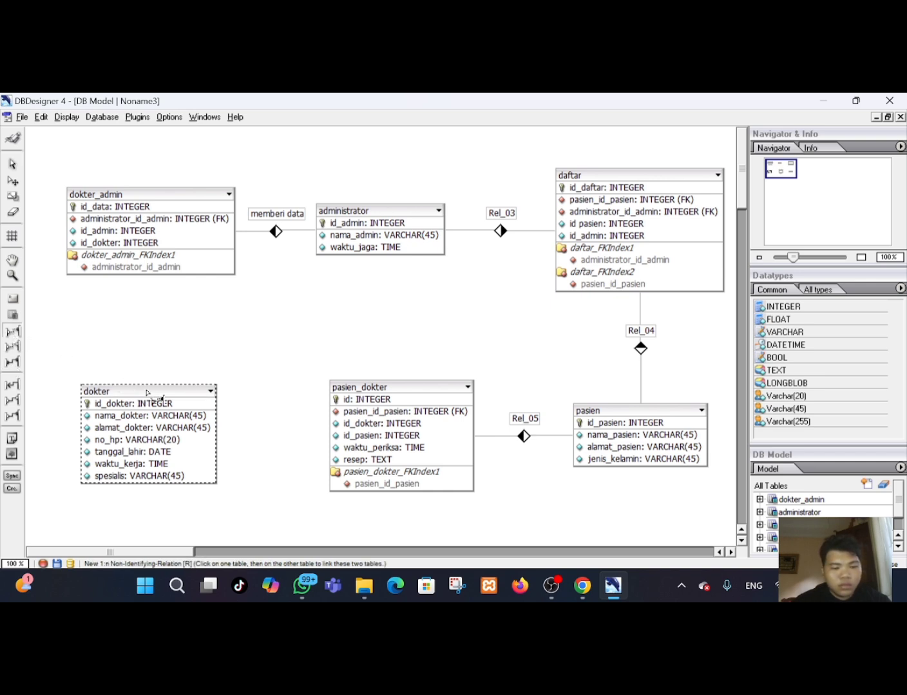
click(342, 390)
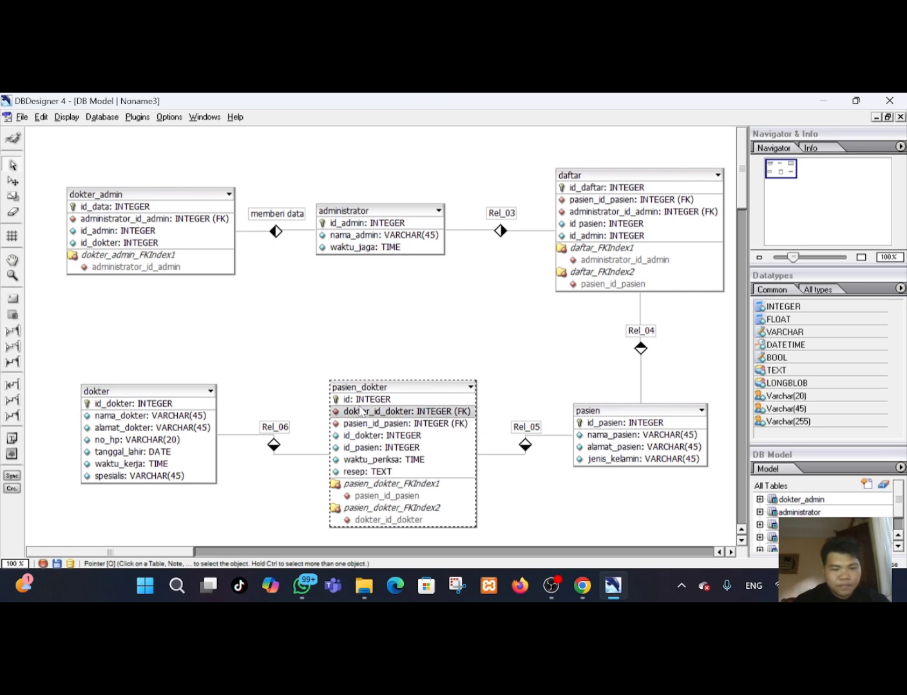
mouse_move(376, 392)
mouse_down()
mouse_move(375, 324)
mouse_move(363, 336)
mouse_move(375, 346)
mouse_move(377, 372)
mouse_up()
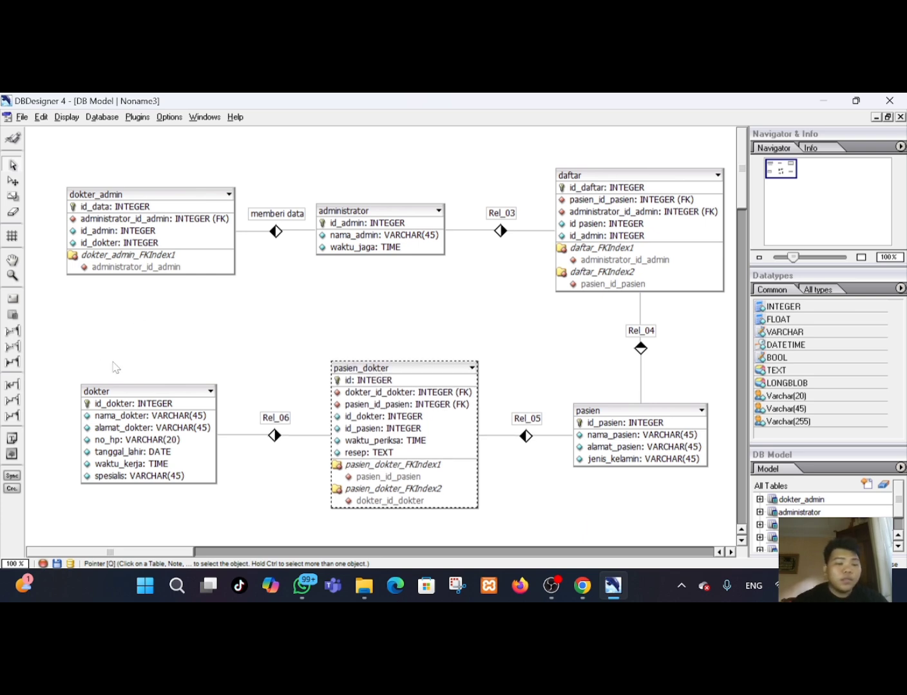
click(16, 339)
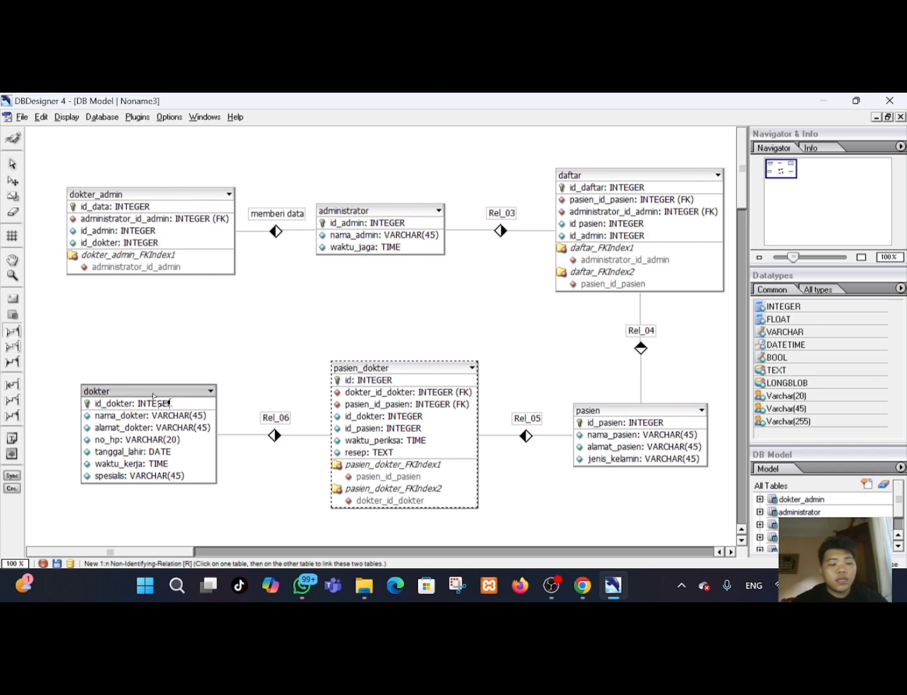
In the ERDPlus diagram, set the menyimpan data relationship to Many on the dokter side and One on the dokter_admin side.
click(582, 586)
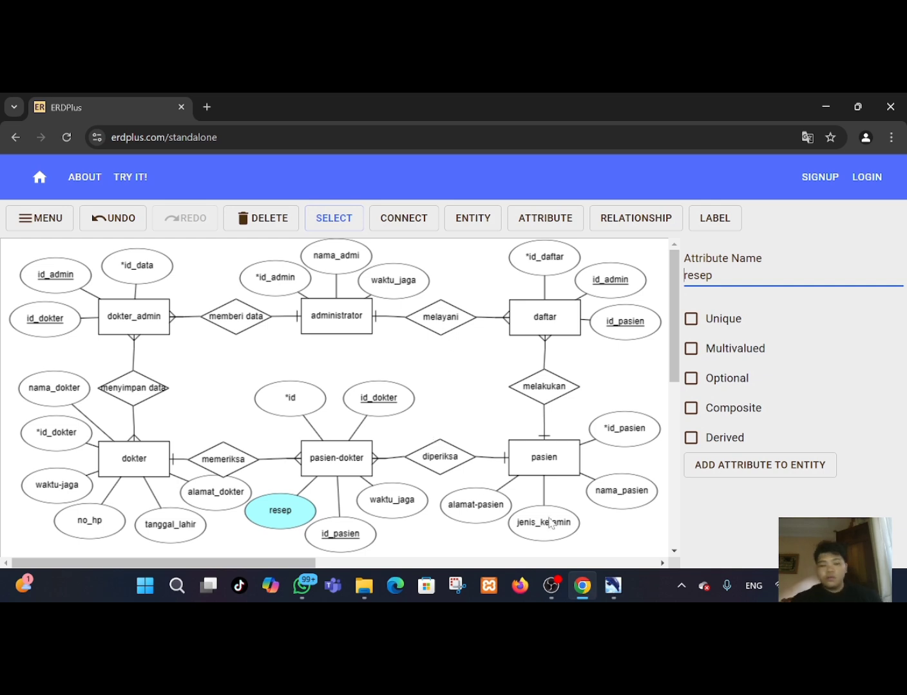
click(143, 468)
click(131, 393)
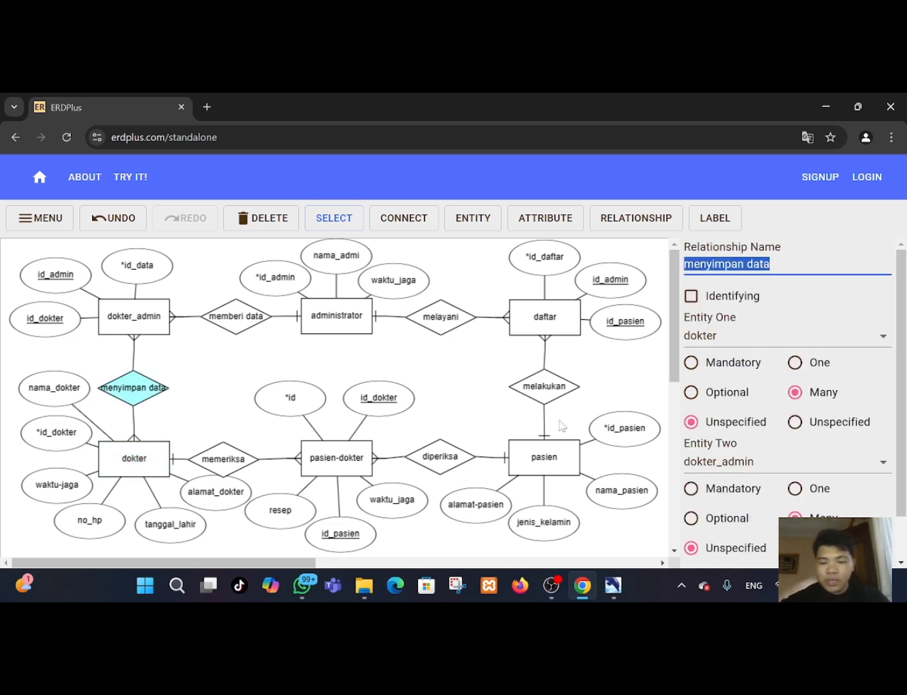
click(795, 368)
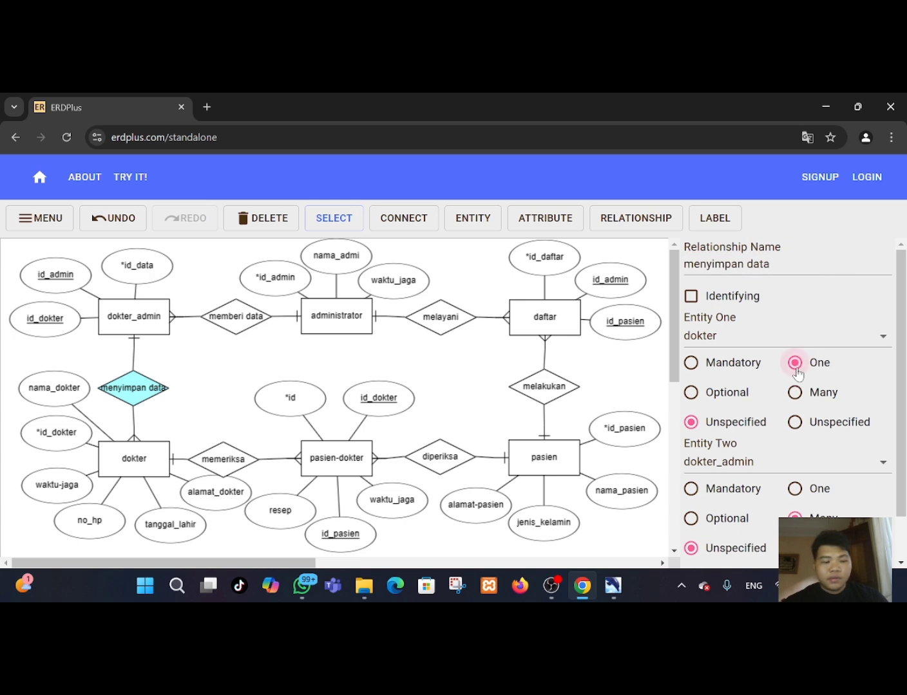
click(796, 394)
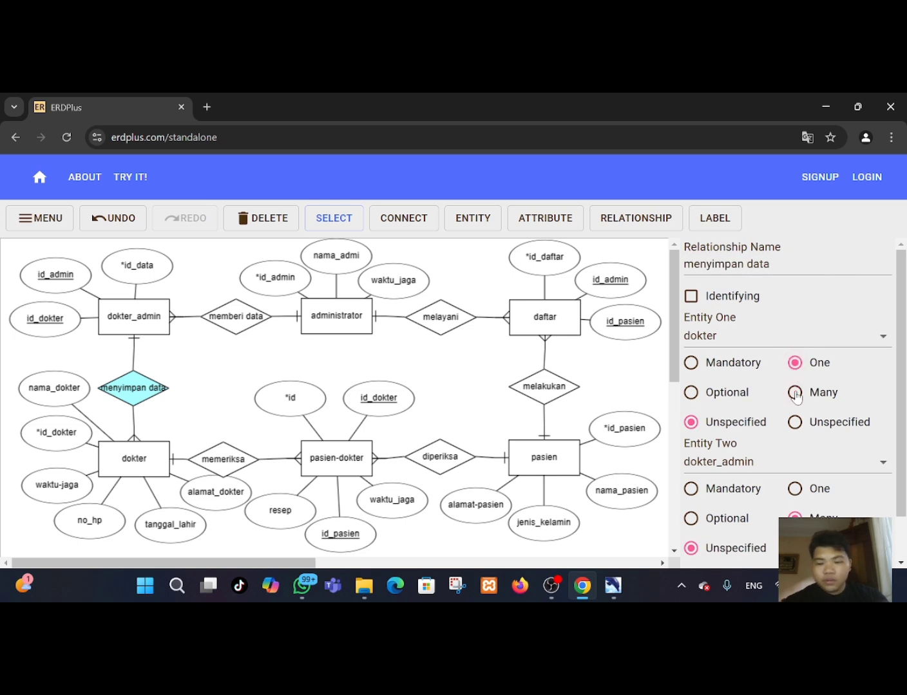
click(797, 490)
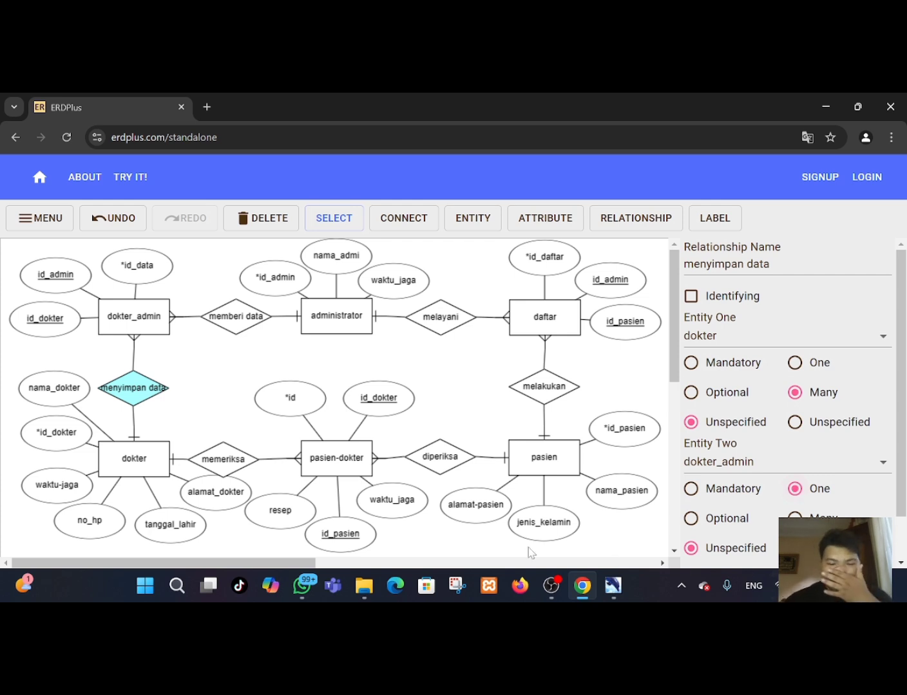
Create a 1:n non-identifying relationship from dokter to dokter_admin and reposition the dokter and dokter_admin tables.
click(613, 585)
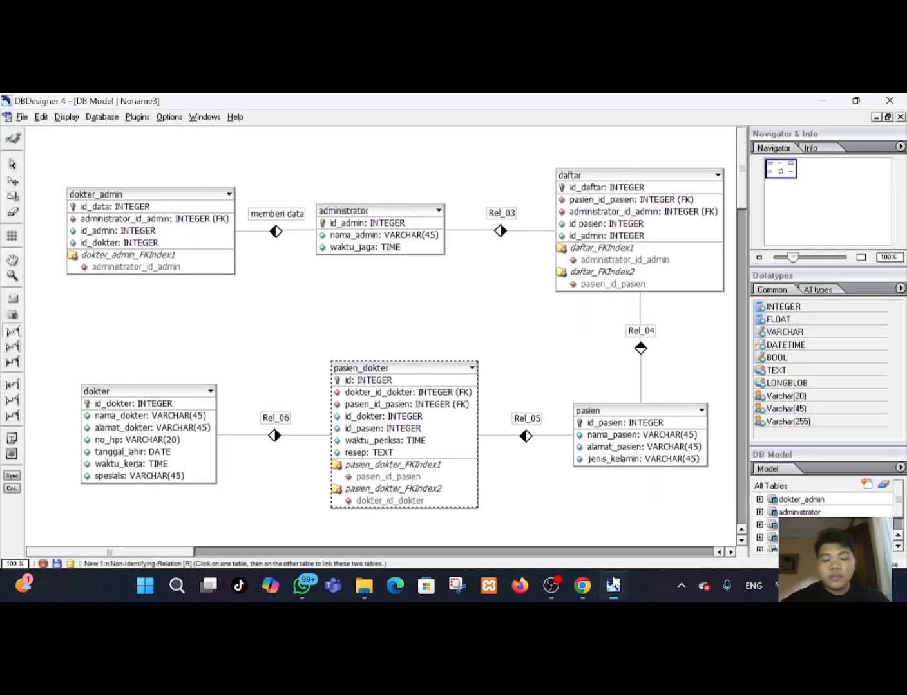
click(573, 577)
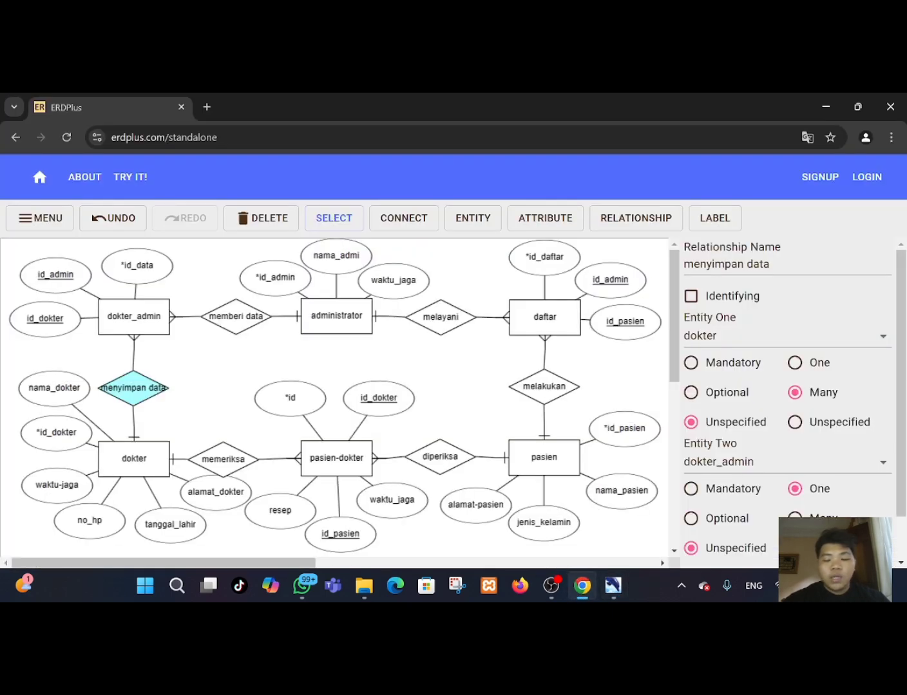
click(613, 585)
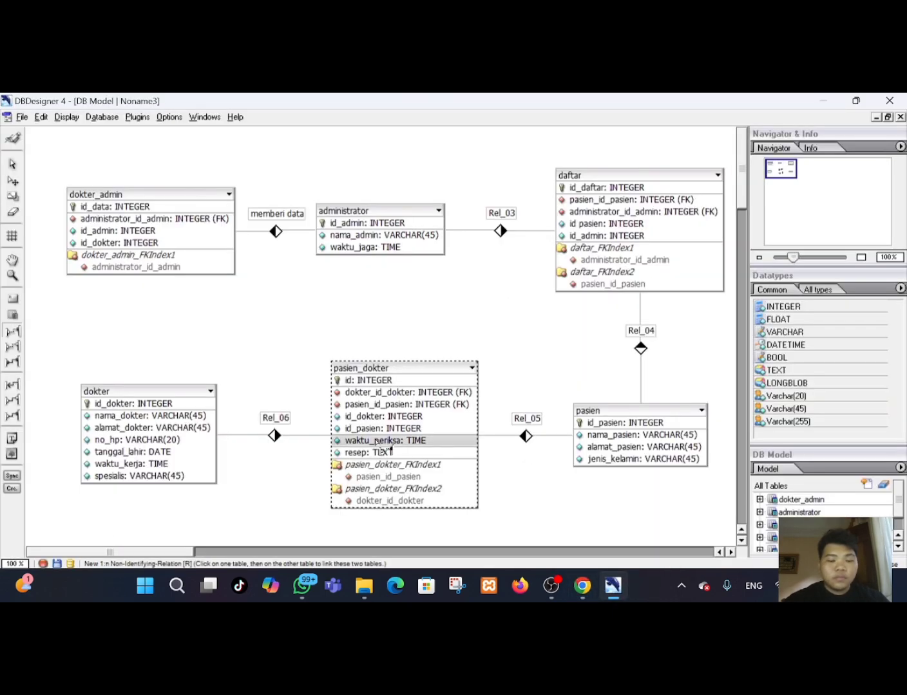
click(158, 391)
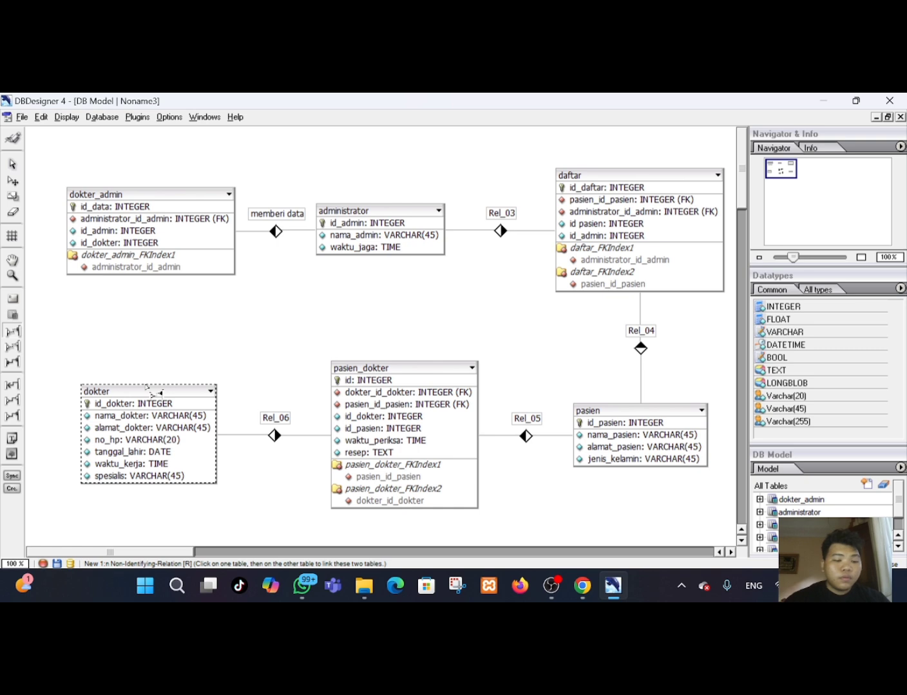
click(143, 196)
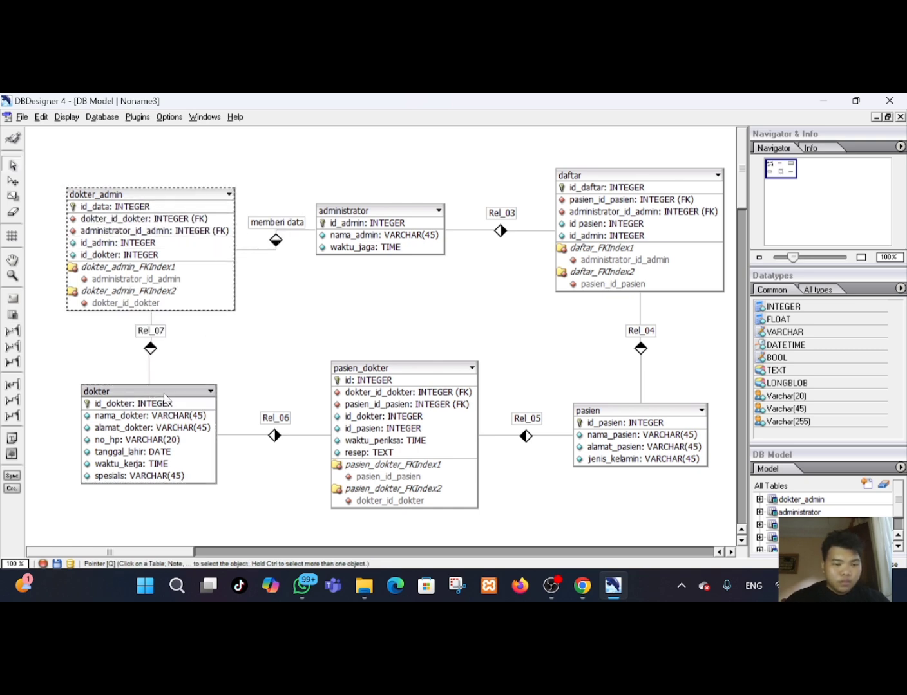
click(193, 358)
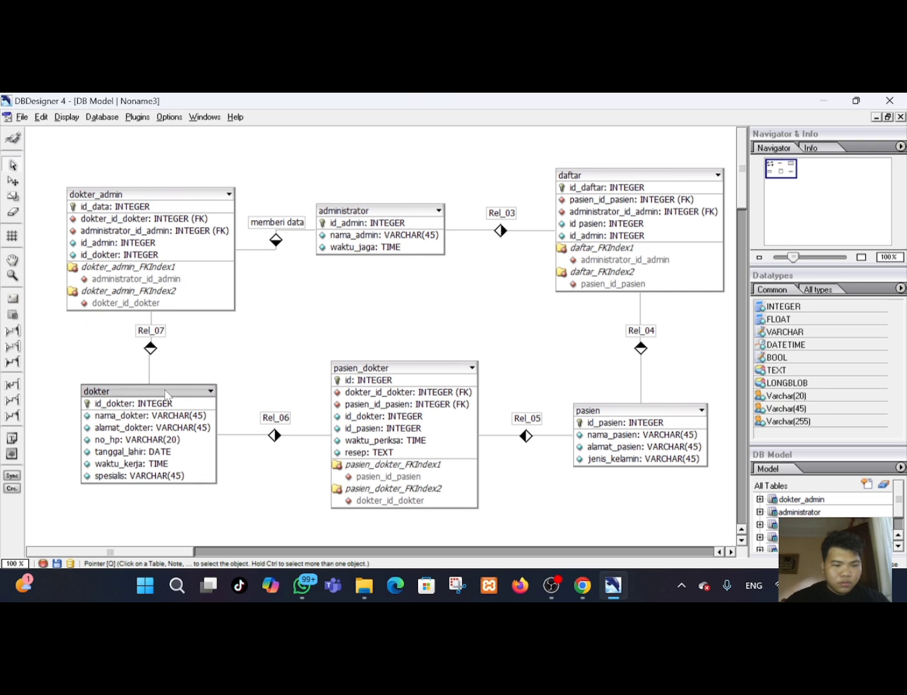
drag(166, 394, 168, 396)
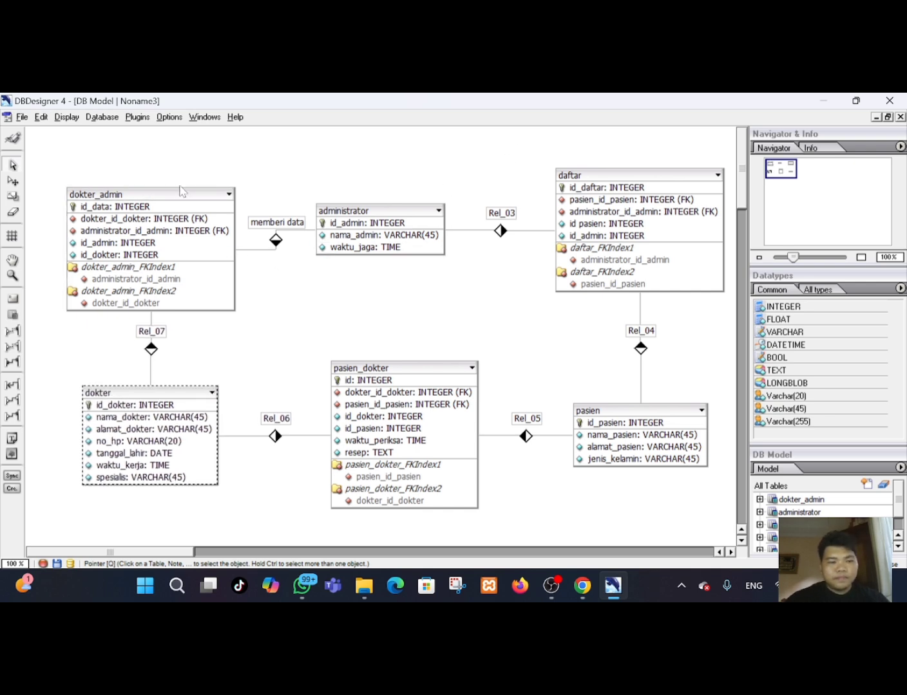
drag(182, 193, 174, 178)
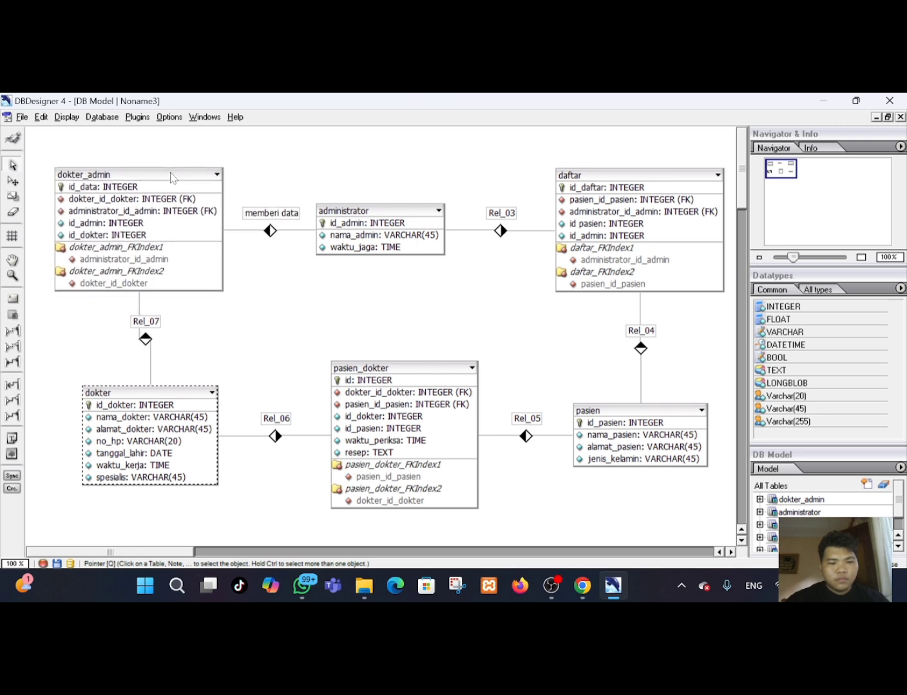
Rename the relationship between administrator and daftar to melayani.
click(502, 208)
double_click(501, 213)
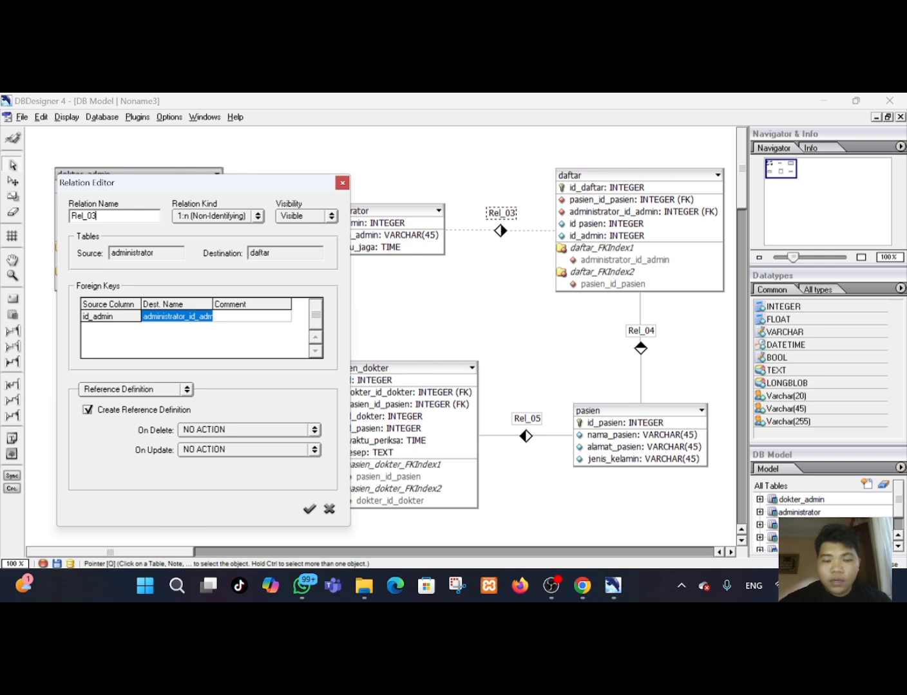
key(BackSpace)
key(BackSpace)
key(BackSpace)
key(BackSpace)
key(BackSpace)
key(BackSpace)
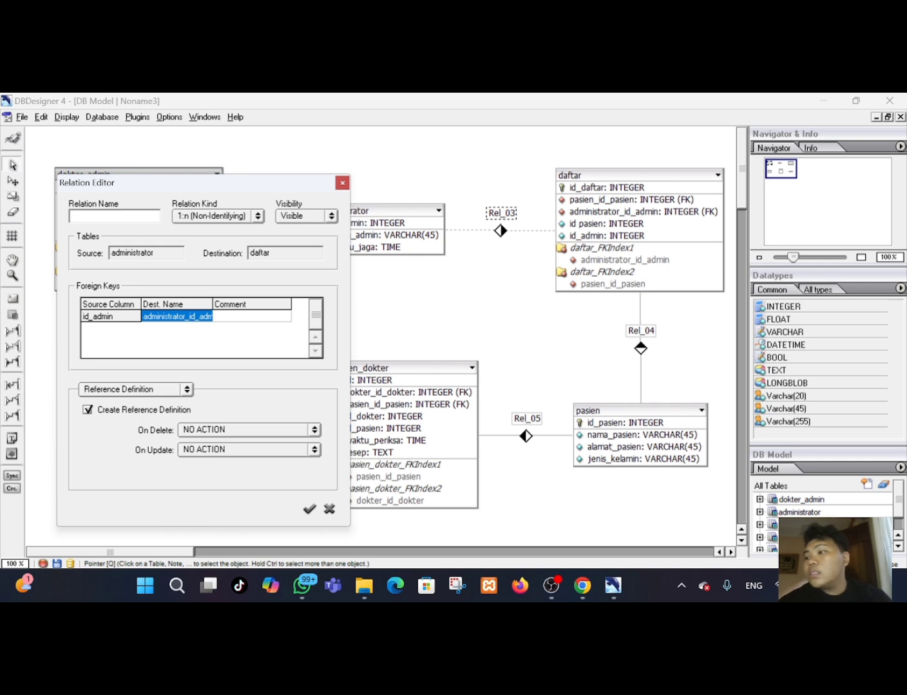
text(mela)
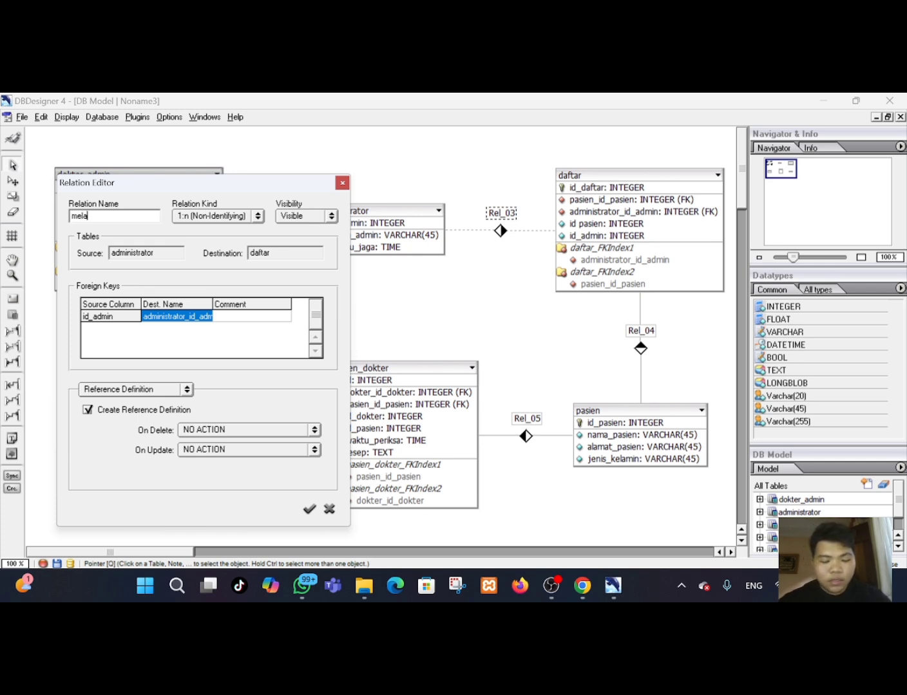
text(yani)
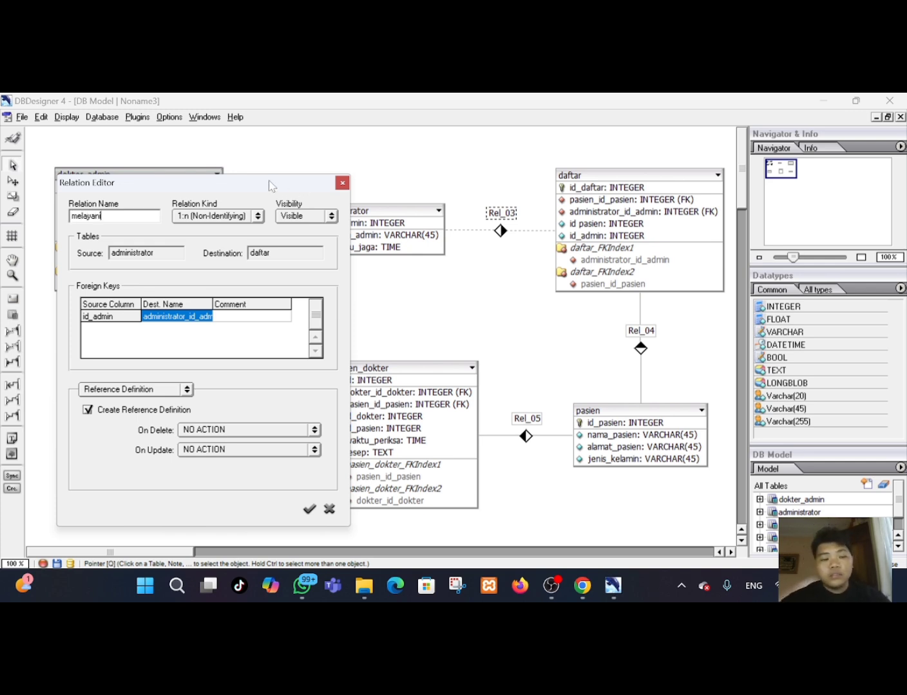
click(310, 512)
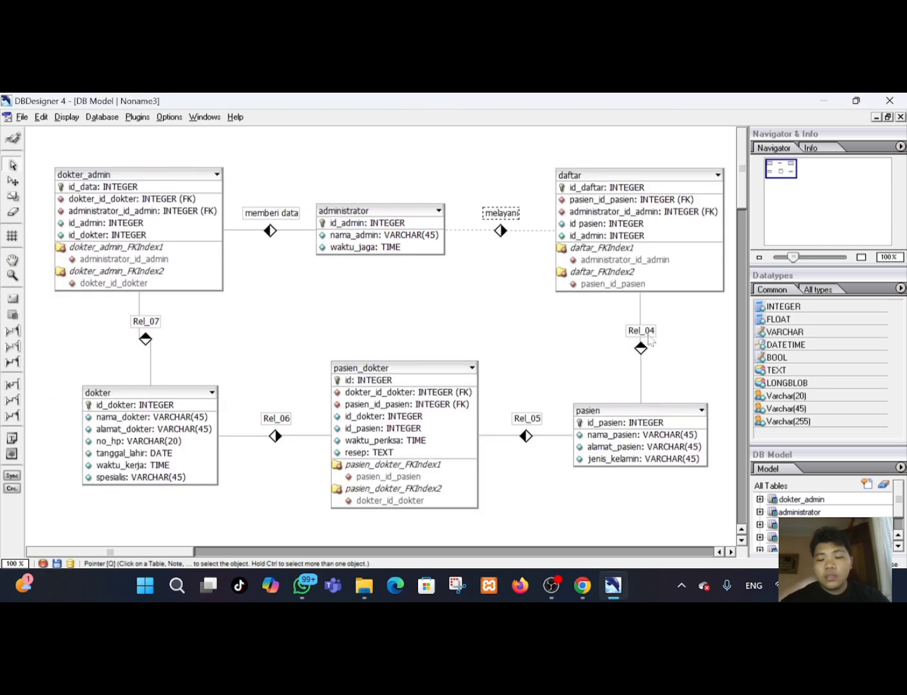
Rename the relationship between pasien and daftar to melakukan.
click(641, 333)
double_click(640, 332)
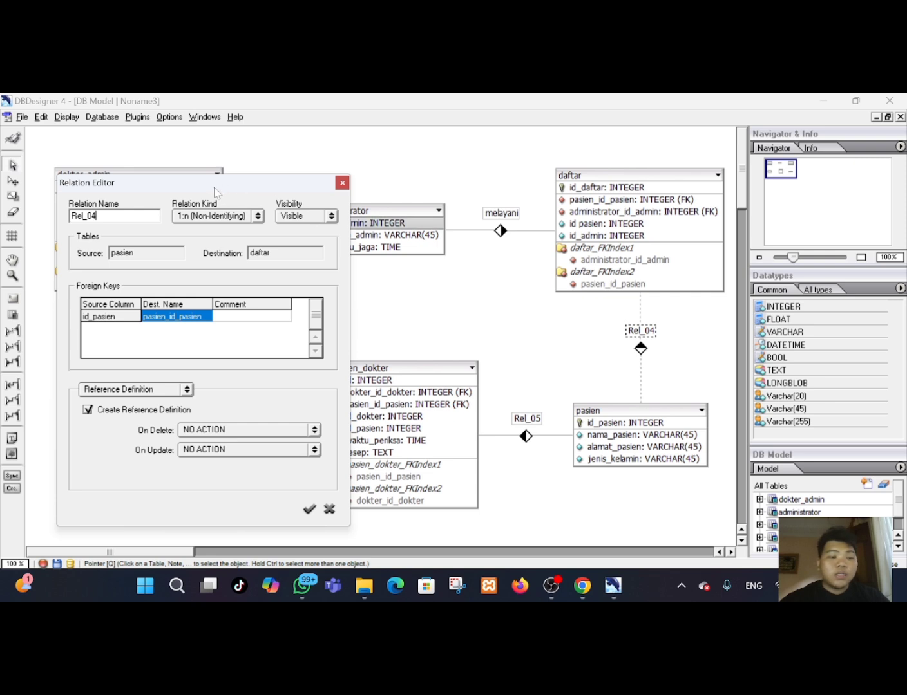
key(BackSpace)
key(BackSpace)
key(BackSpace)
key(BackSpace)
key(BackSpace)
key(BackSpace)
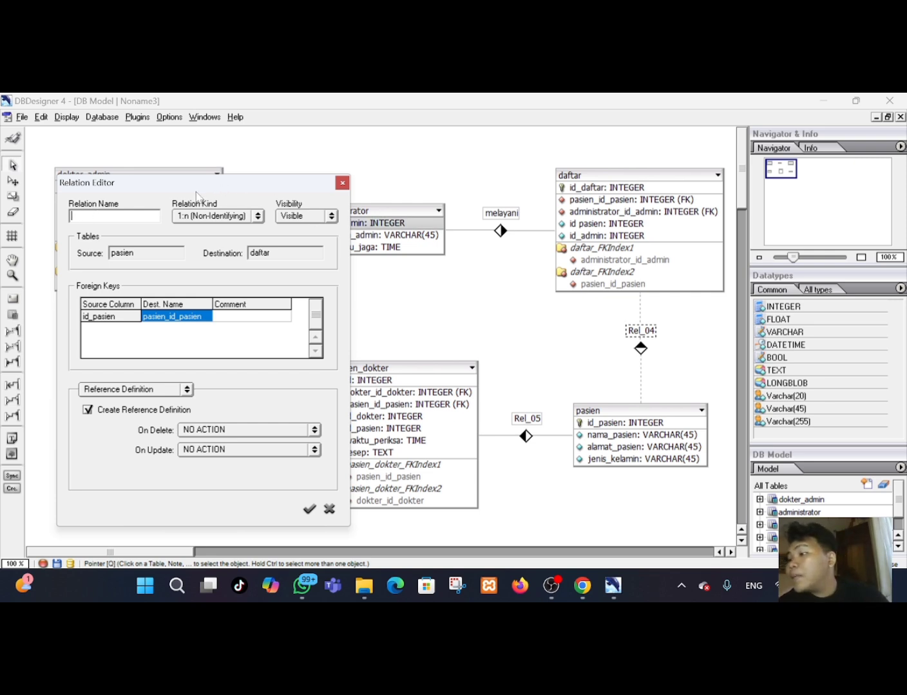
text(melak)
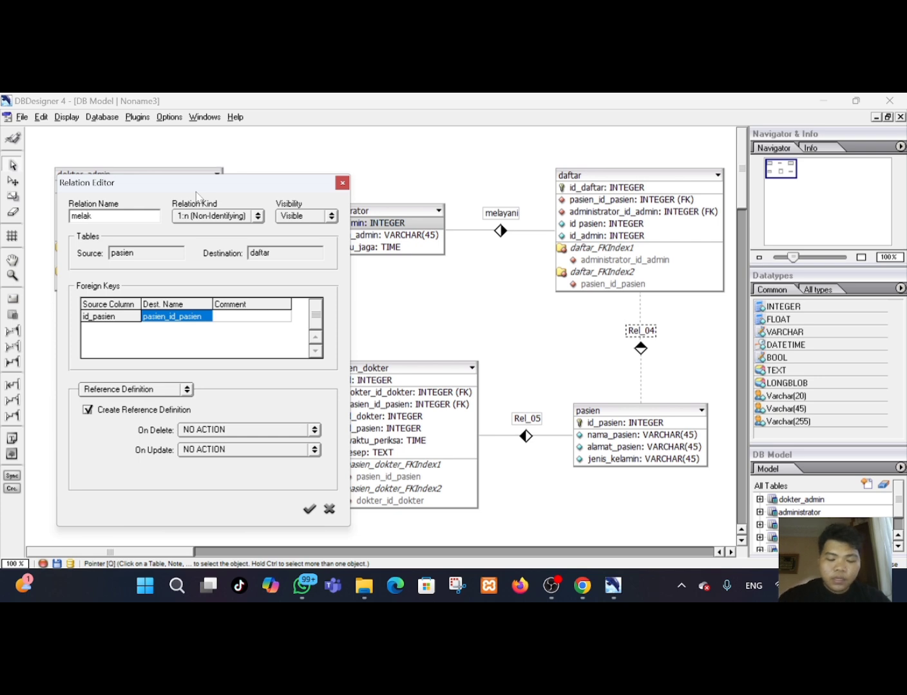
text(ukan)
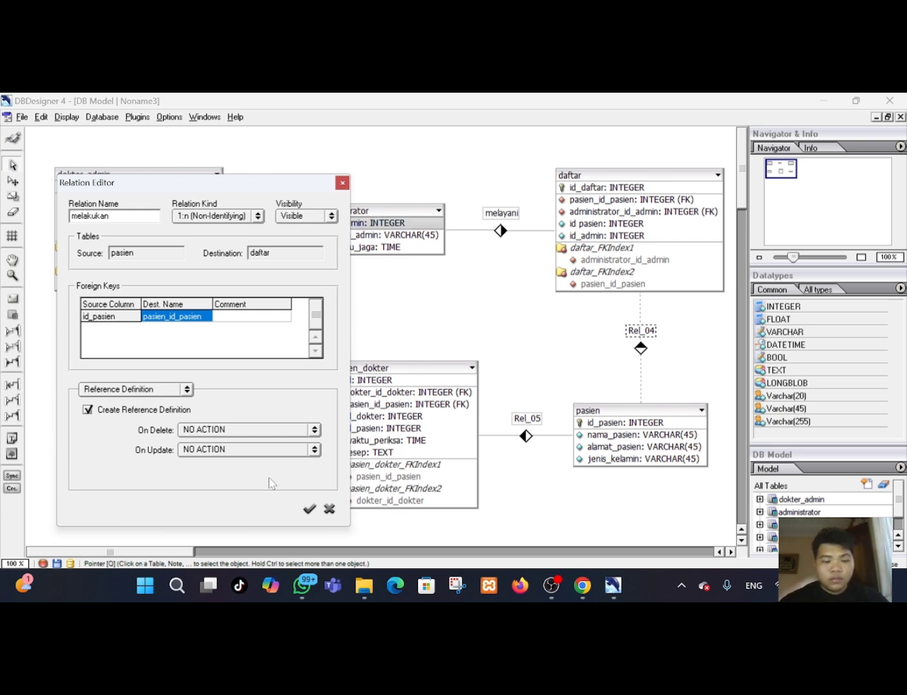
click(309, 509)
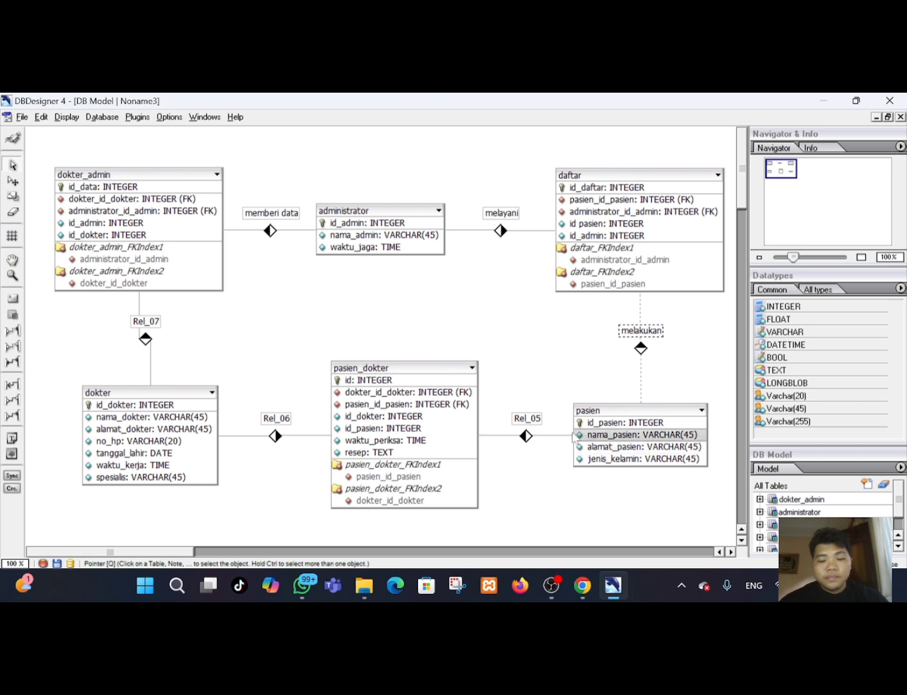
Rename the relationship between pasien and pasien_dokter to diperiksa.
click(532, 428)
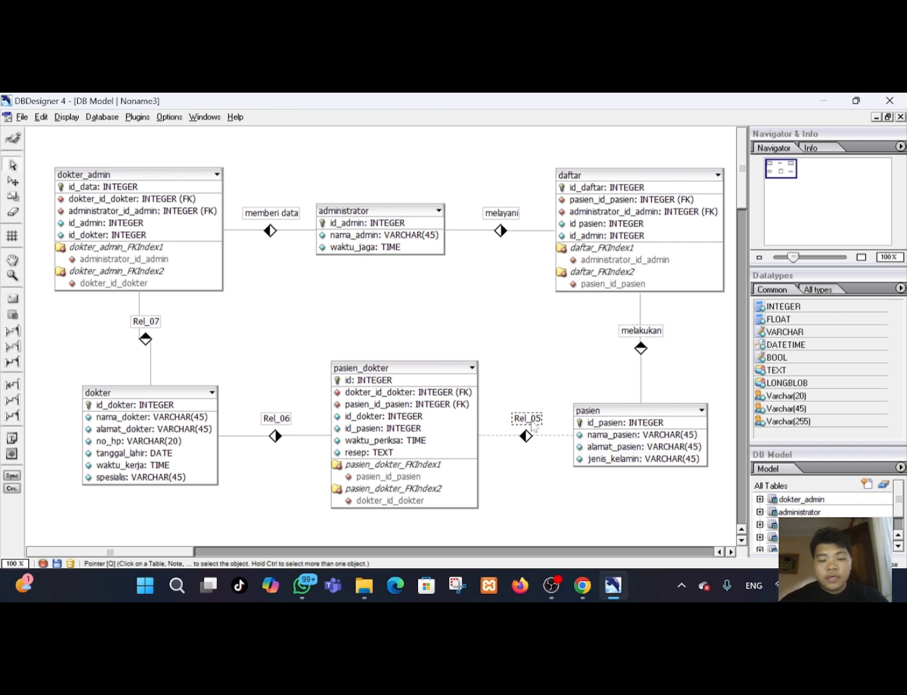
double_click(532, 426)
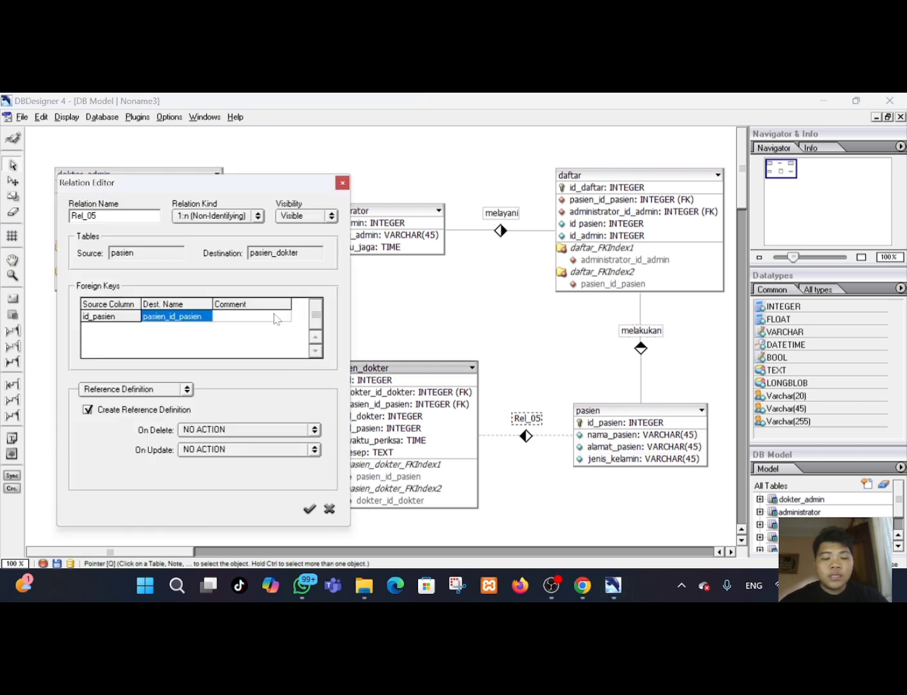
key(BackSpace)
key(BackSpace)
key(BackSpace)
key(BackSpace)
key(BackSpace)
key(BackSpace)
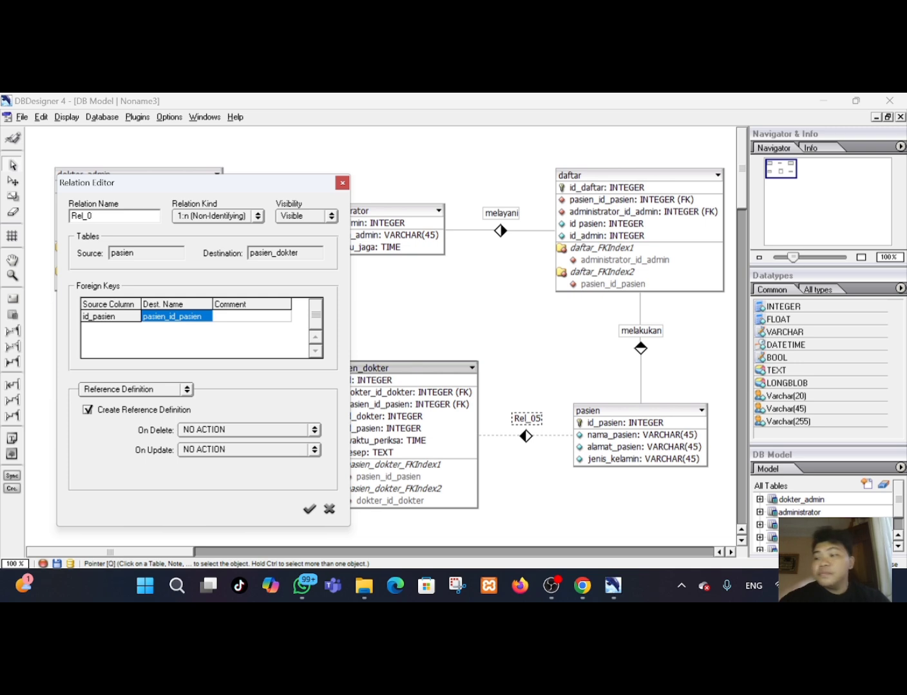
text(di)
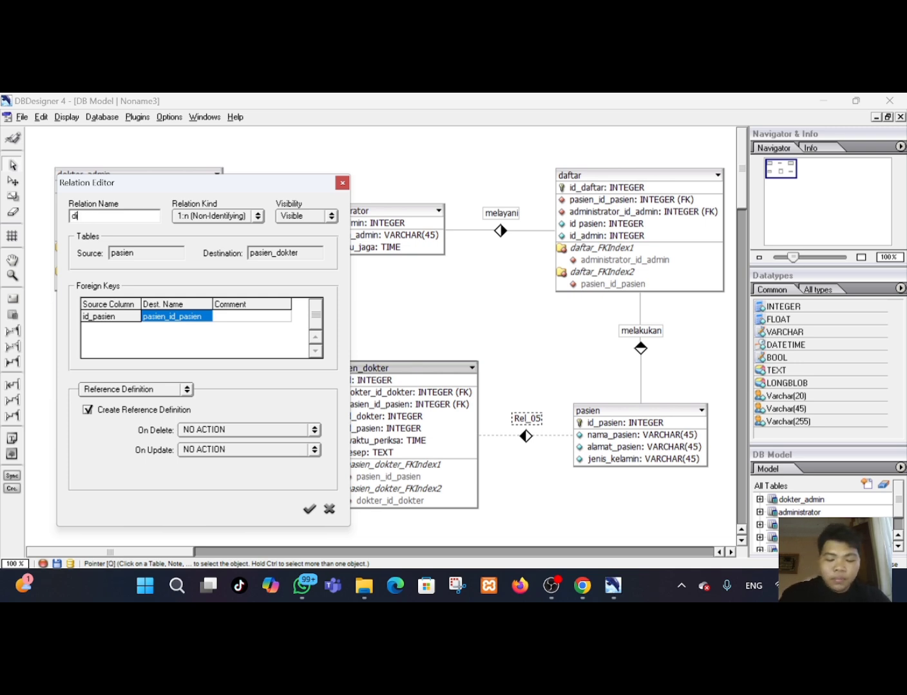
text(periksa)
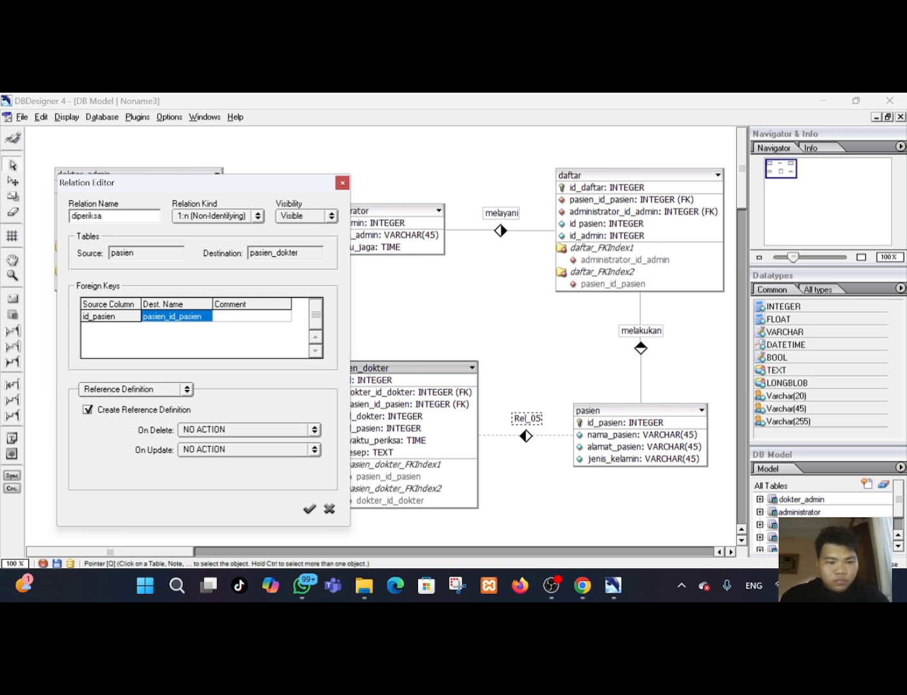
click(310, 509)
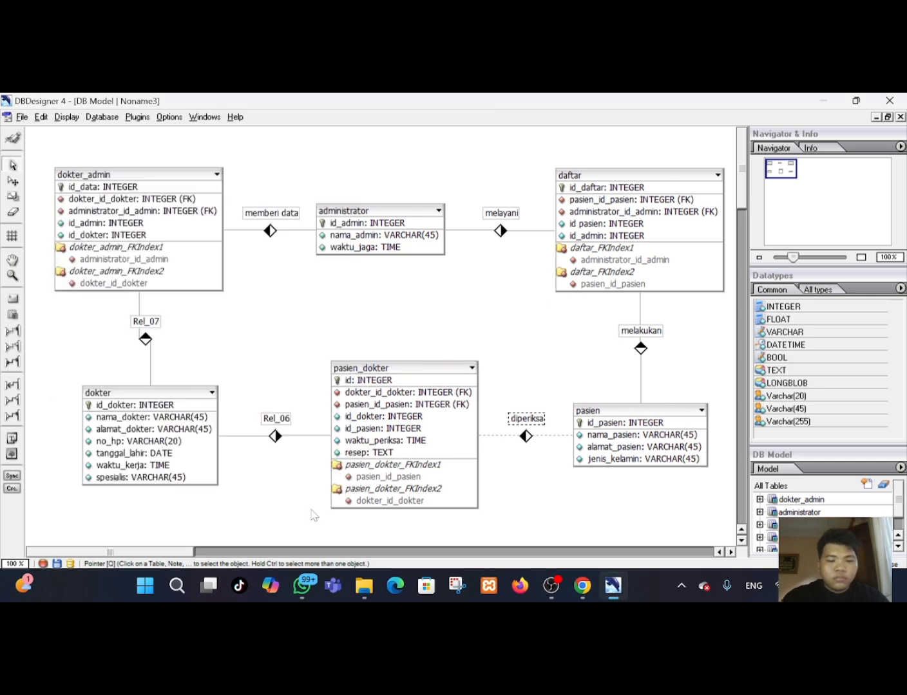
Rename the relationship between dokter and pasien_dokter to memeriksa.
click(276, 420)
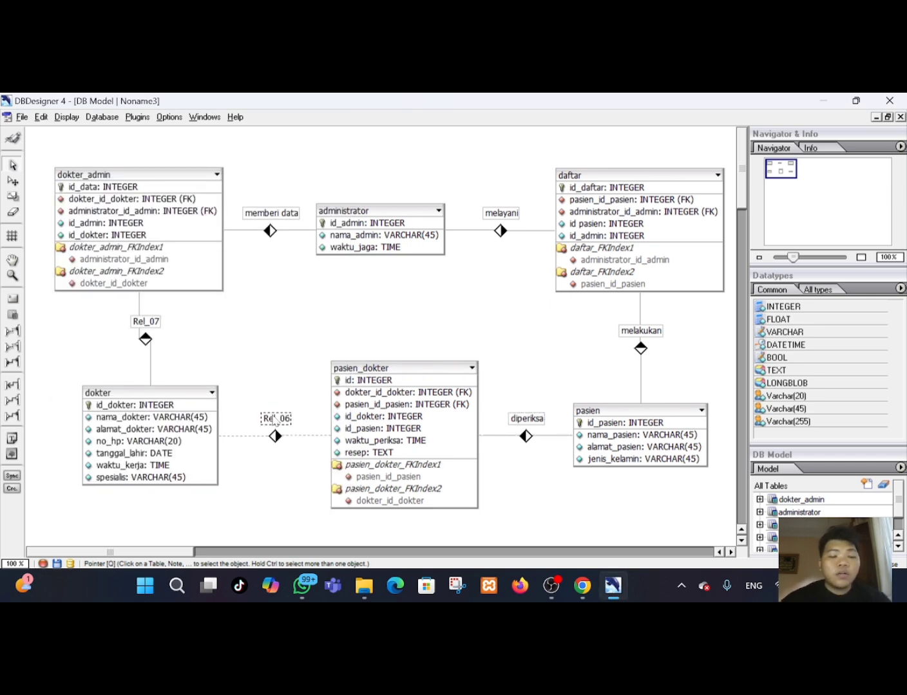
double_click(275, 420)
key(BackSpace)
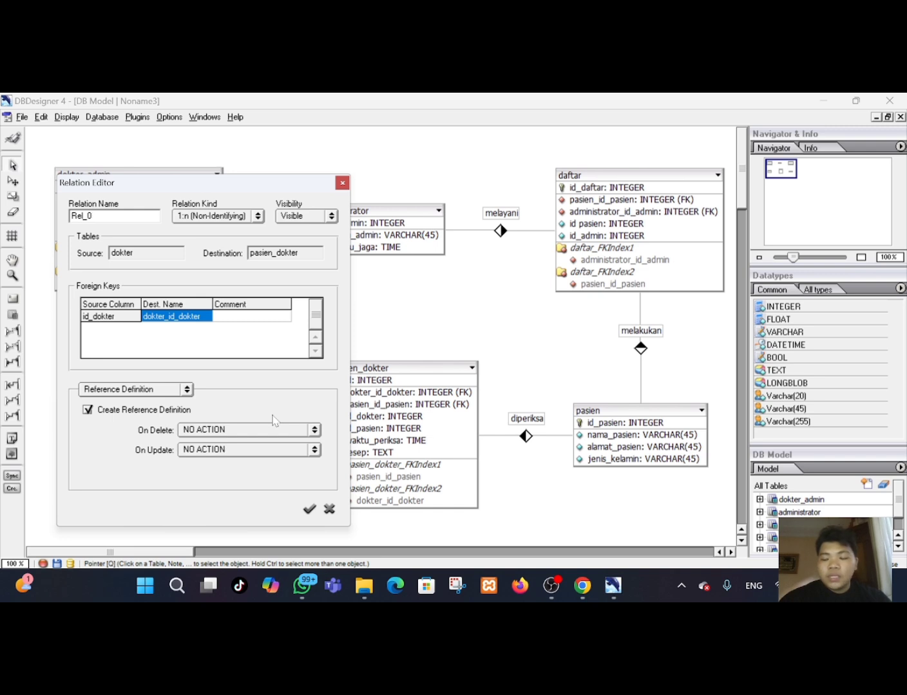
key(BackSpace)
key(BackSpace)
key(BackSpace)
key(BackSpace)
key(BackSpace)
text(me)
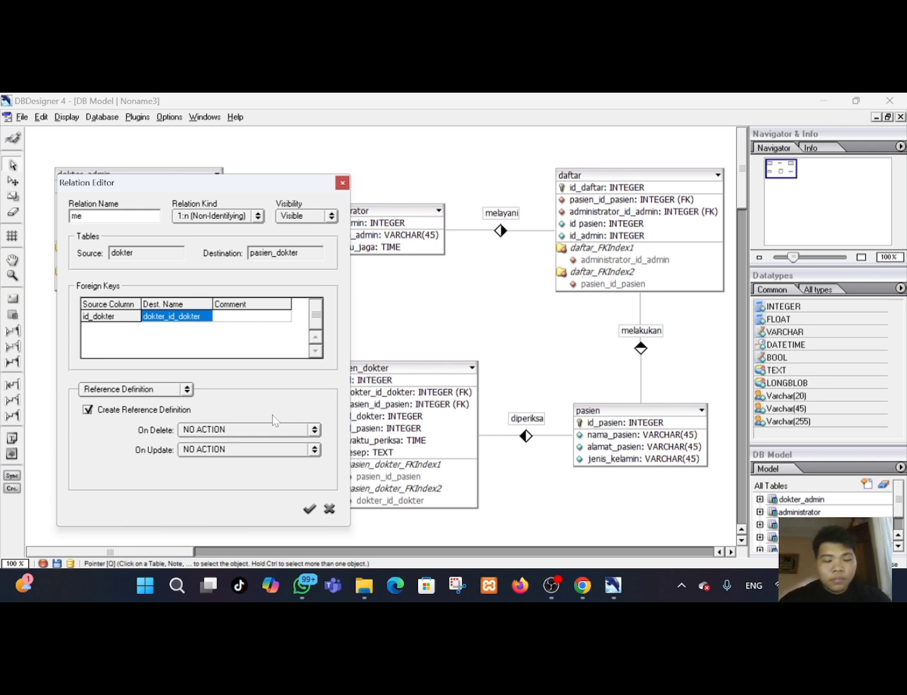
text(meriksa)
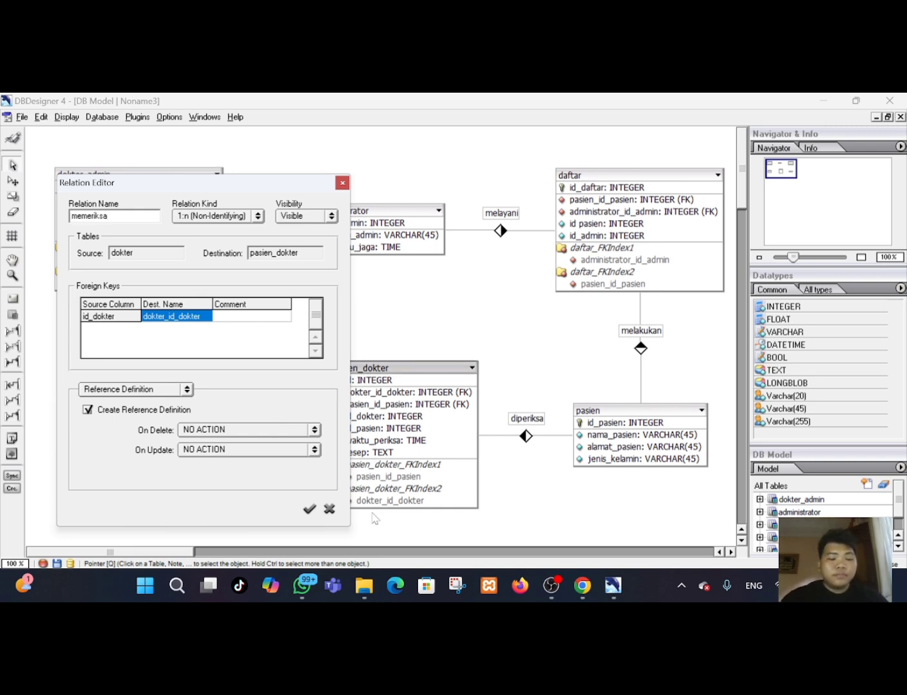
click(309, 509)
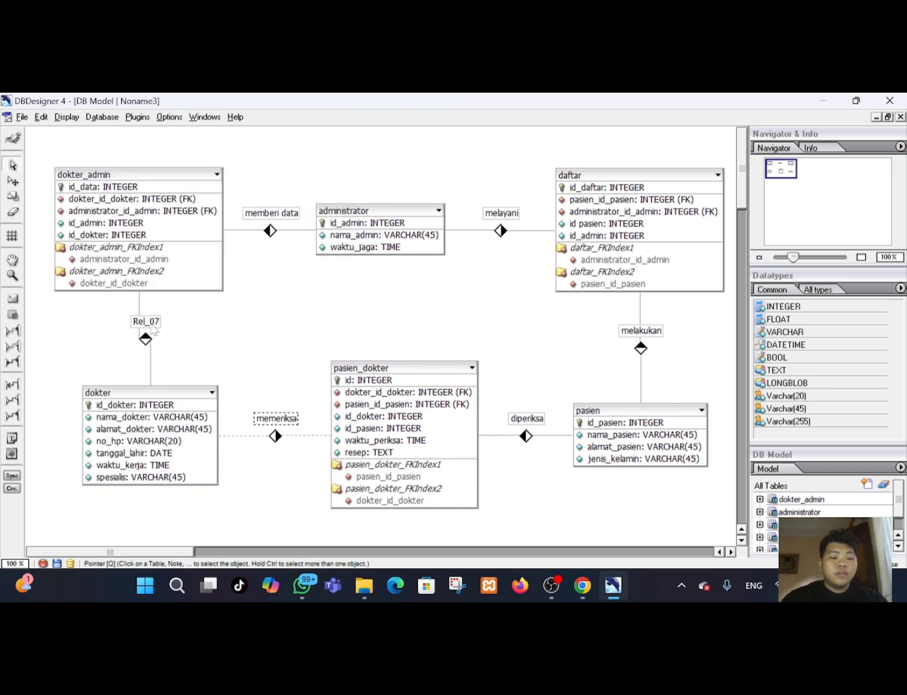
Rename the relationship between dokter and dokter_admin to menyimpan data.
double_click(153, 322)
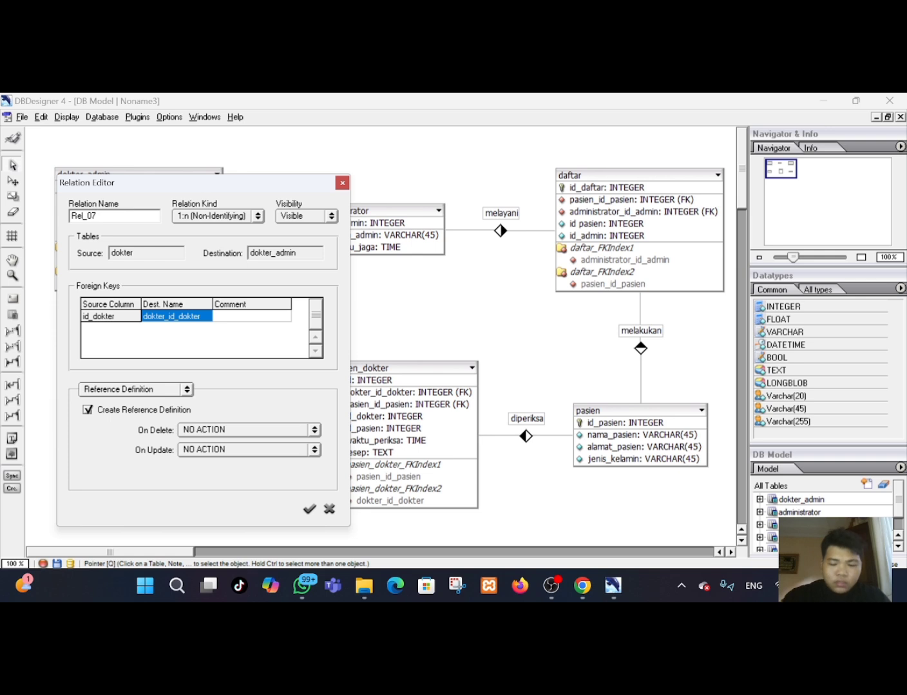
key(BackSpace)
key(BackSpace)
key(BackSpace)
key(BackSpace)
key(BackSpace)
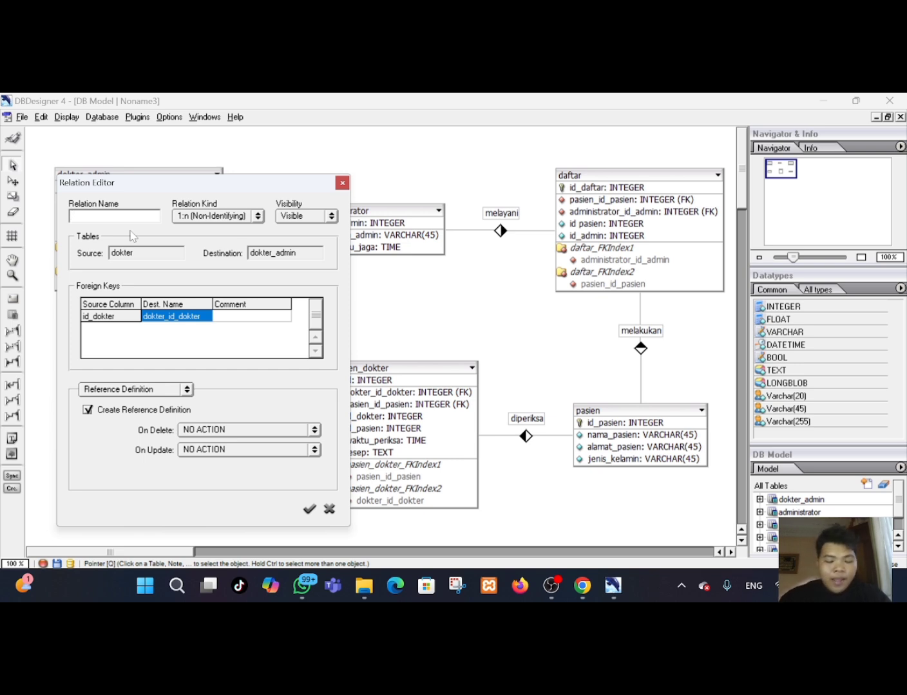
text(enyi)
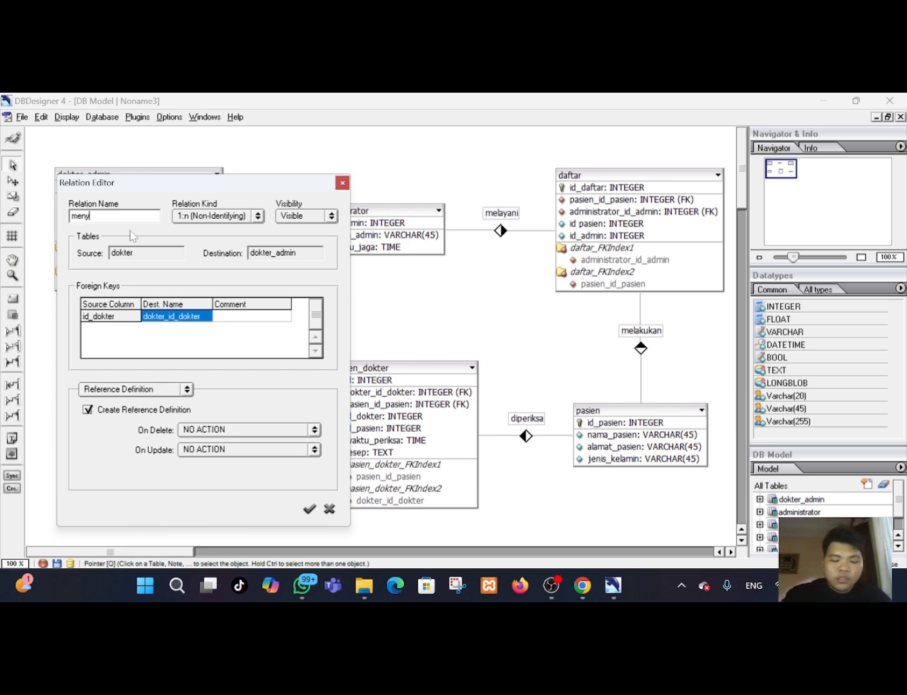
text(mpan)
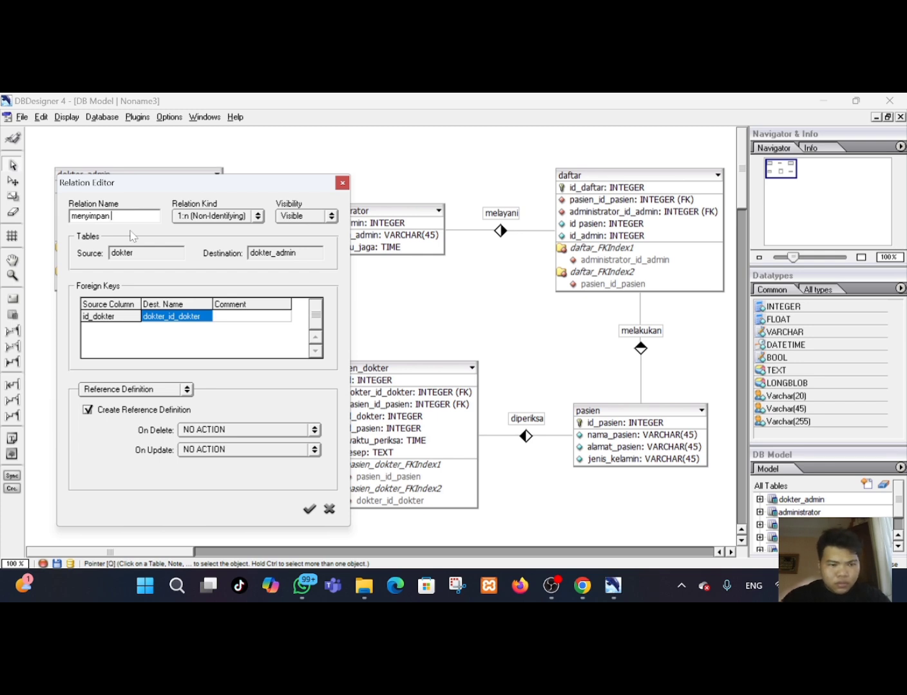
text( data)
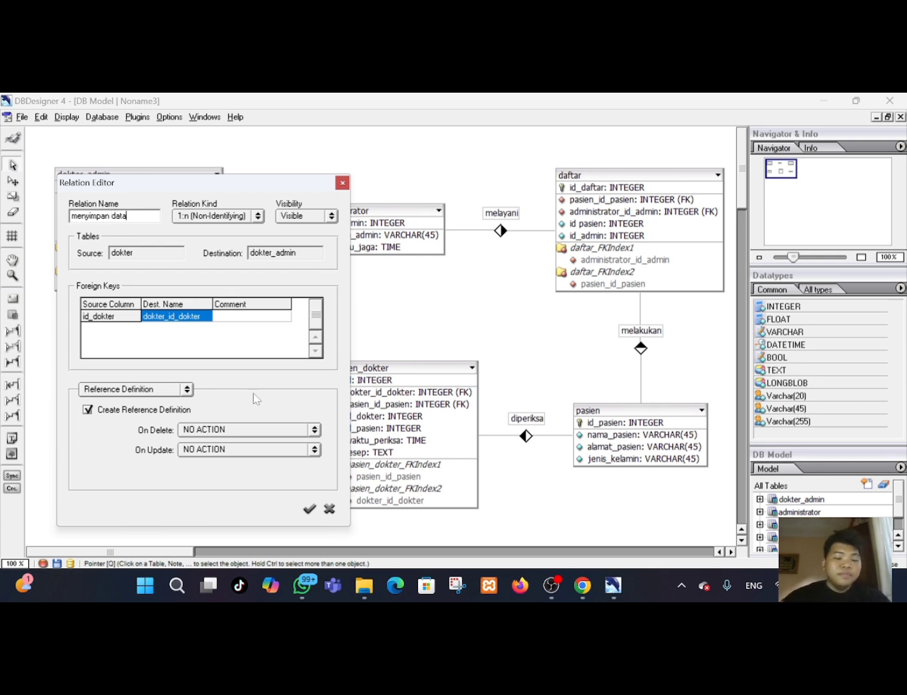
click(310, 511)
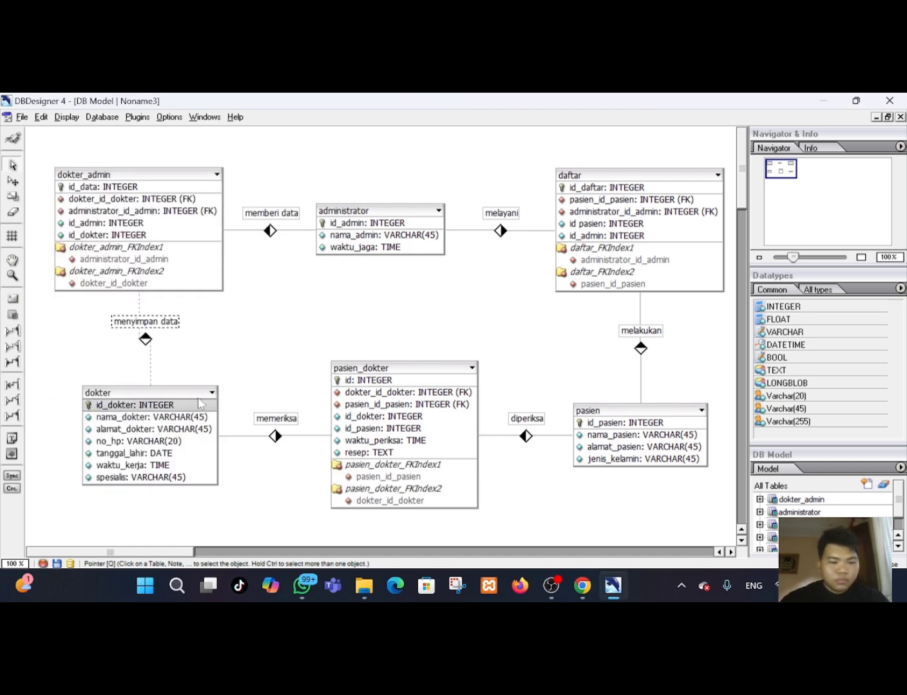
Move the dokter table slightly to the left.
drag(189, 394, 174, 392)
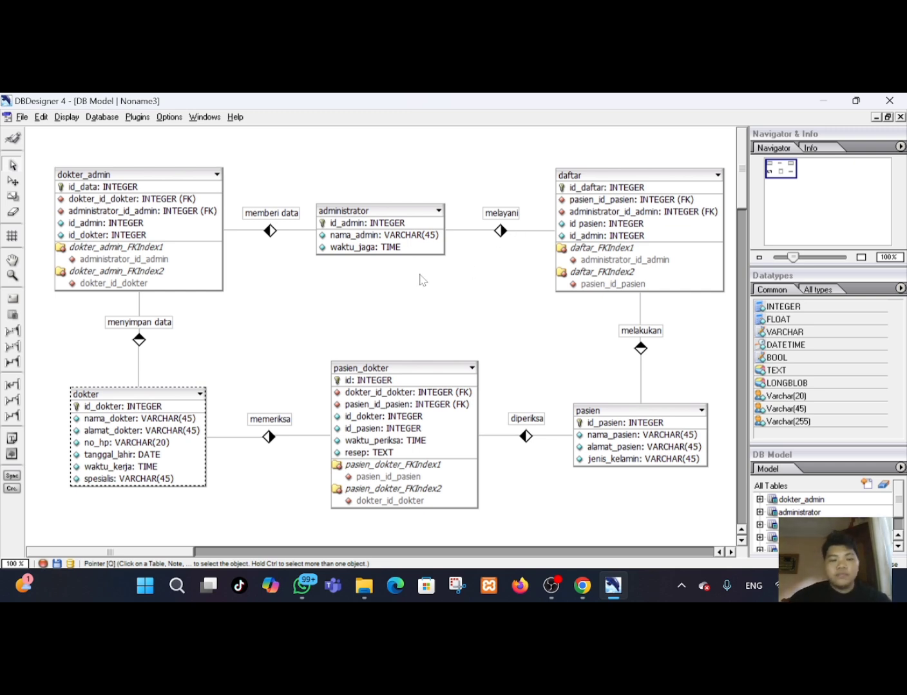
mouse_move(621, 578)
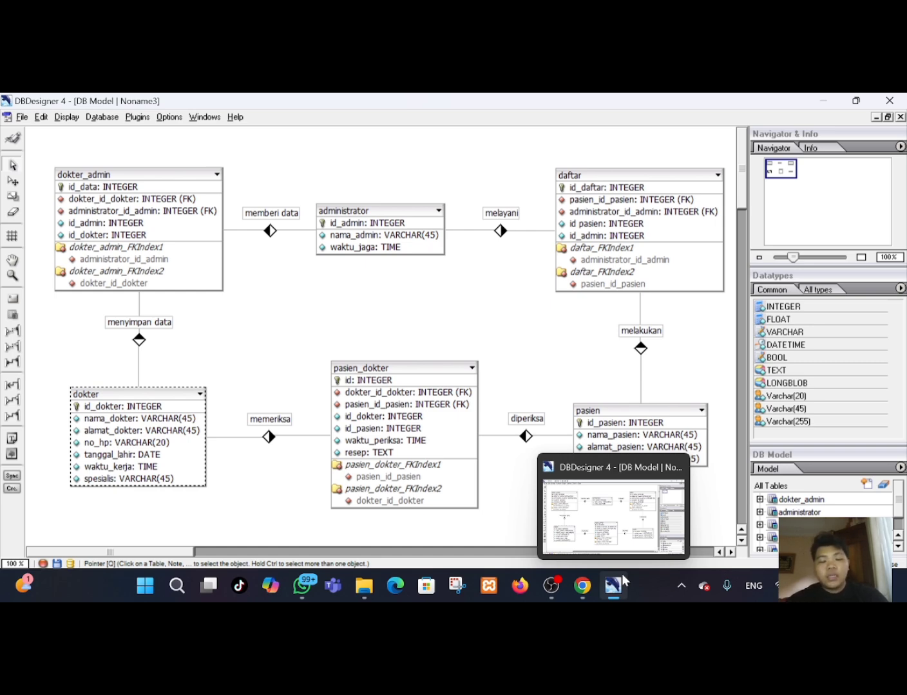
click(542, 586)
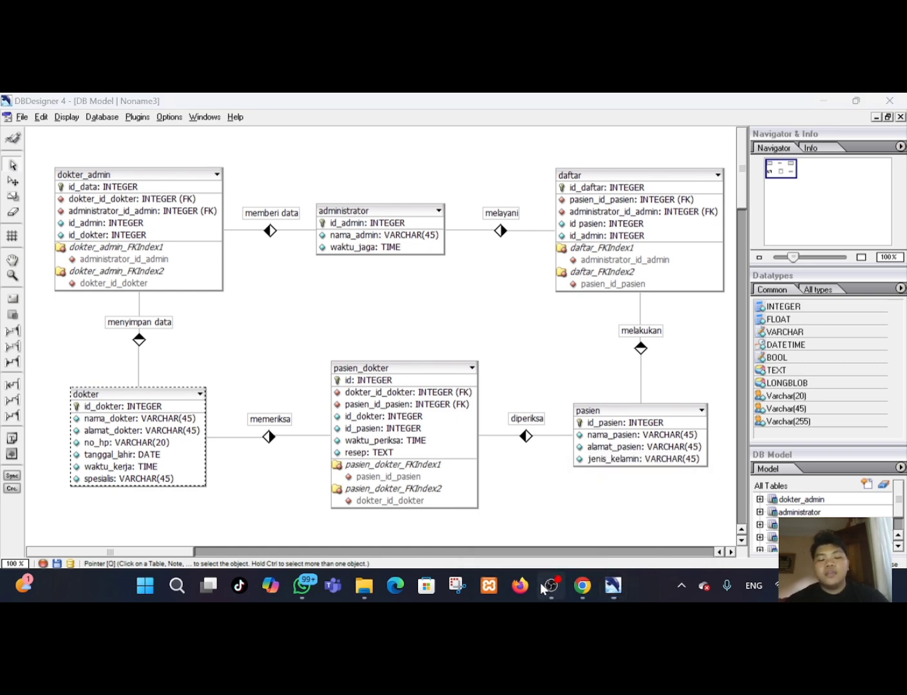